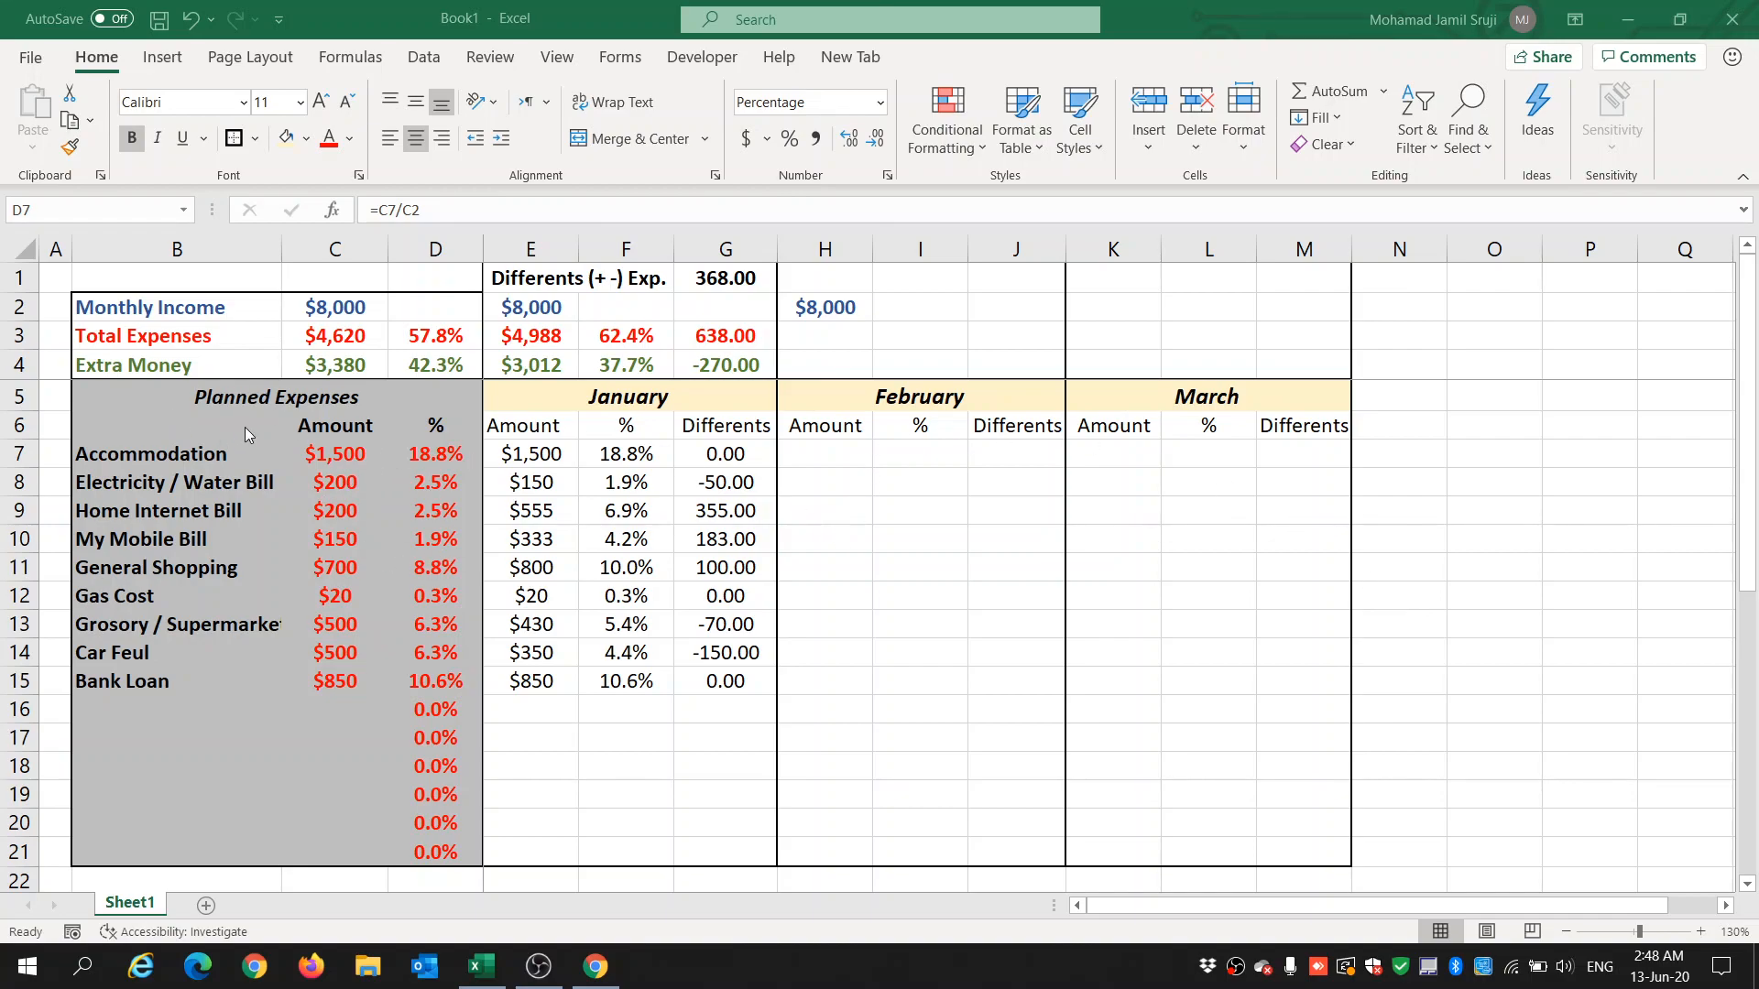
left_click(261, 805)
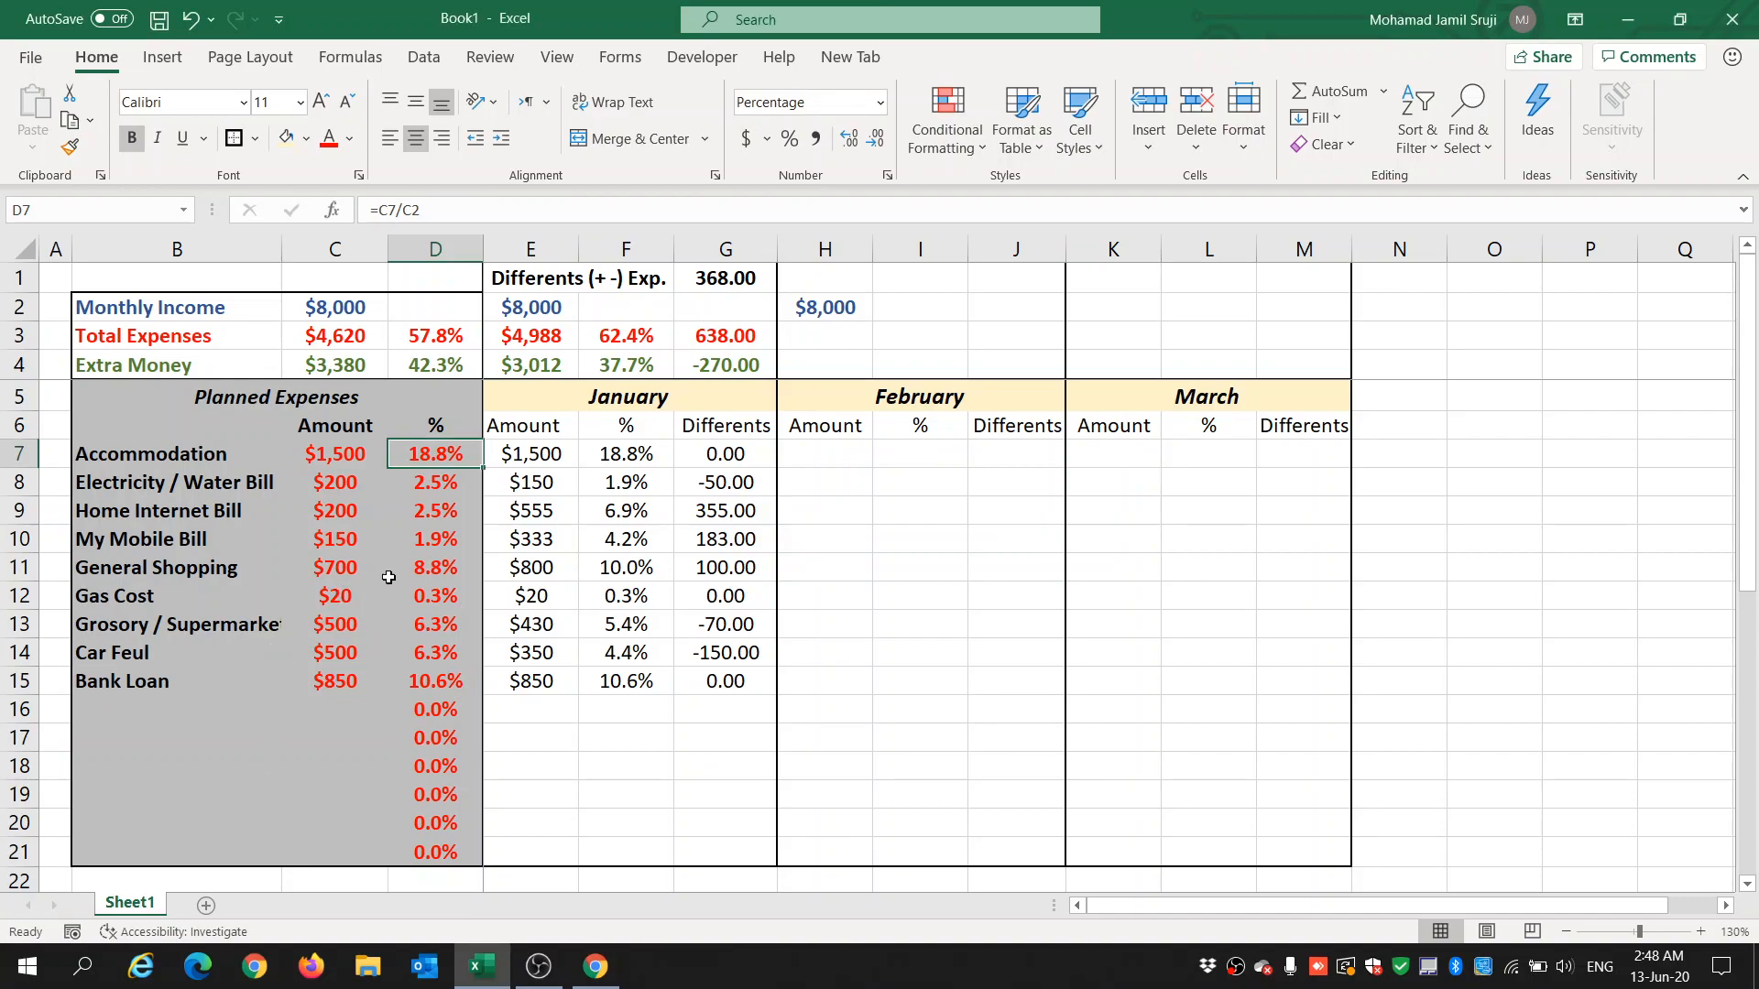
left_click_drag(145, 452, 151, 756)
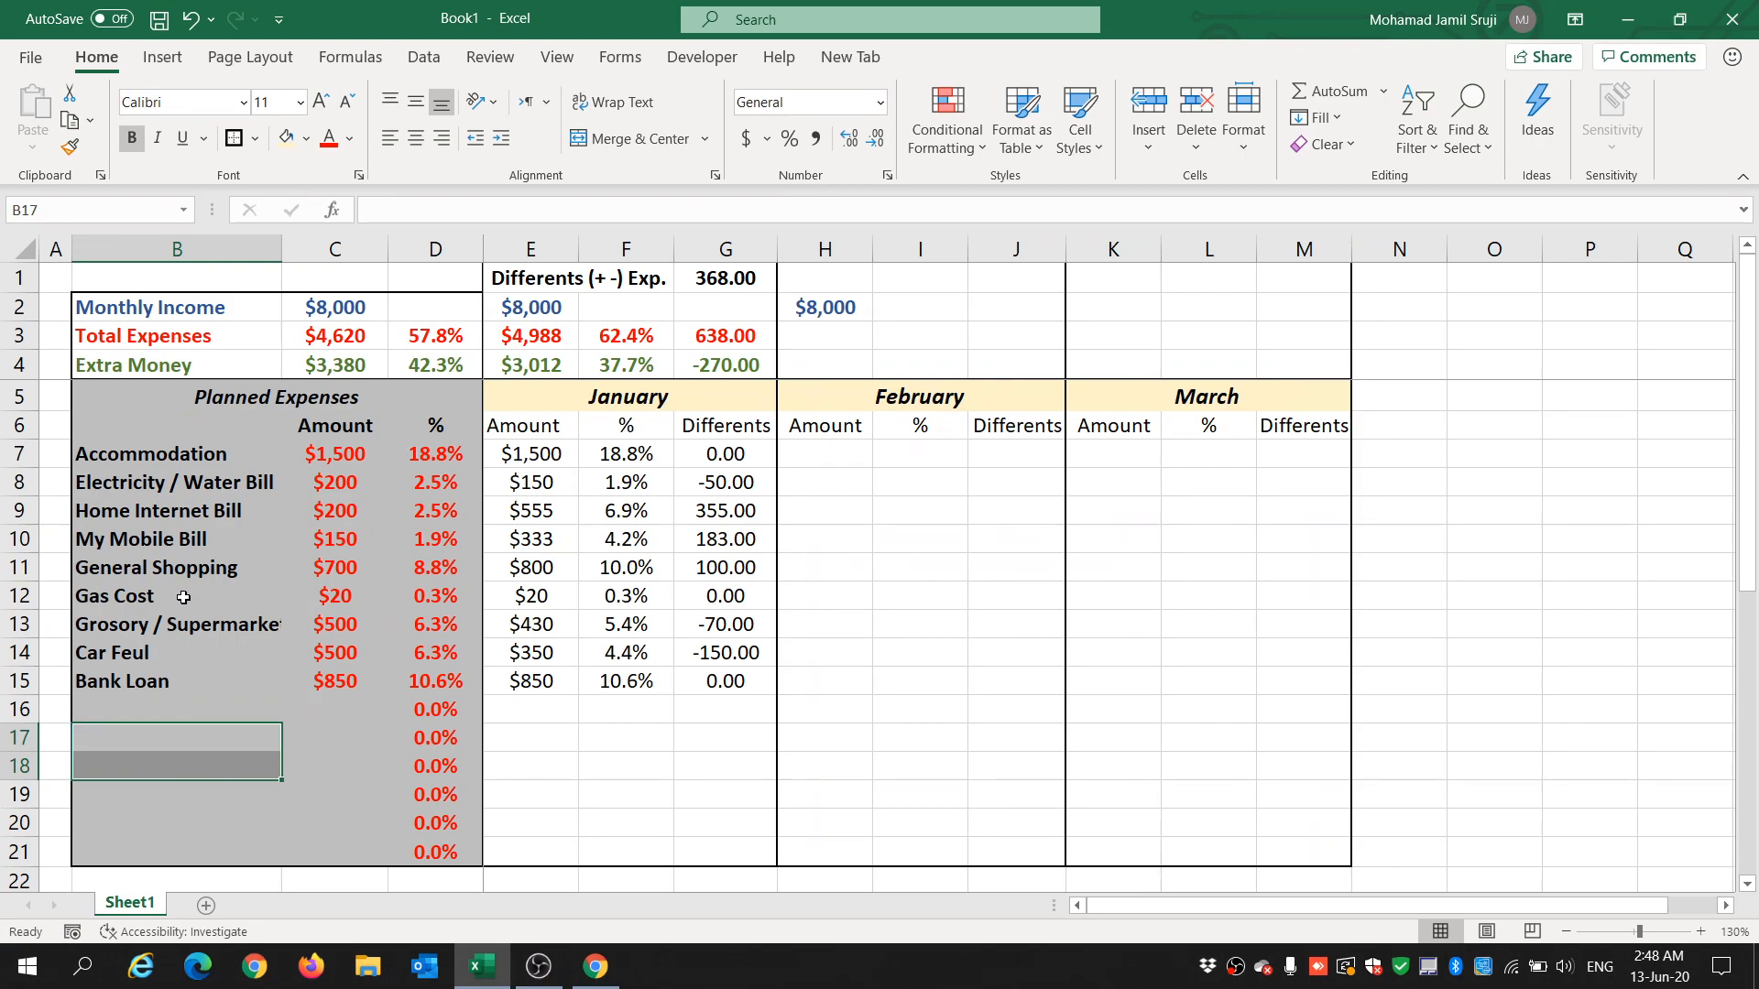
left_click_drag(142, 705, 138, 767)
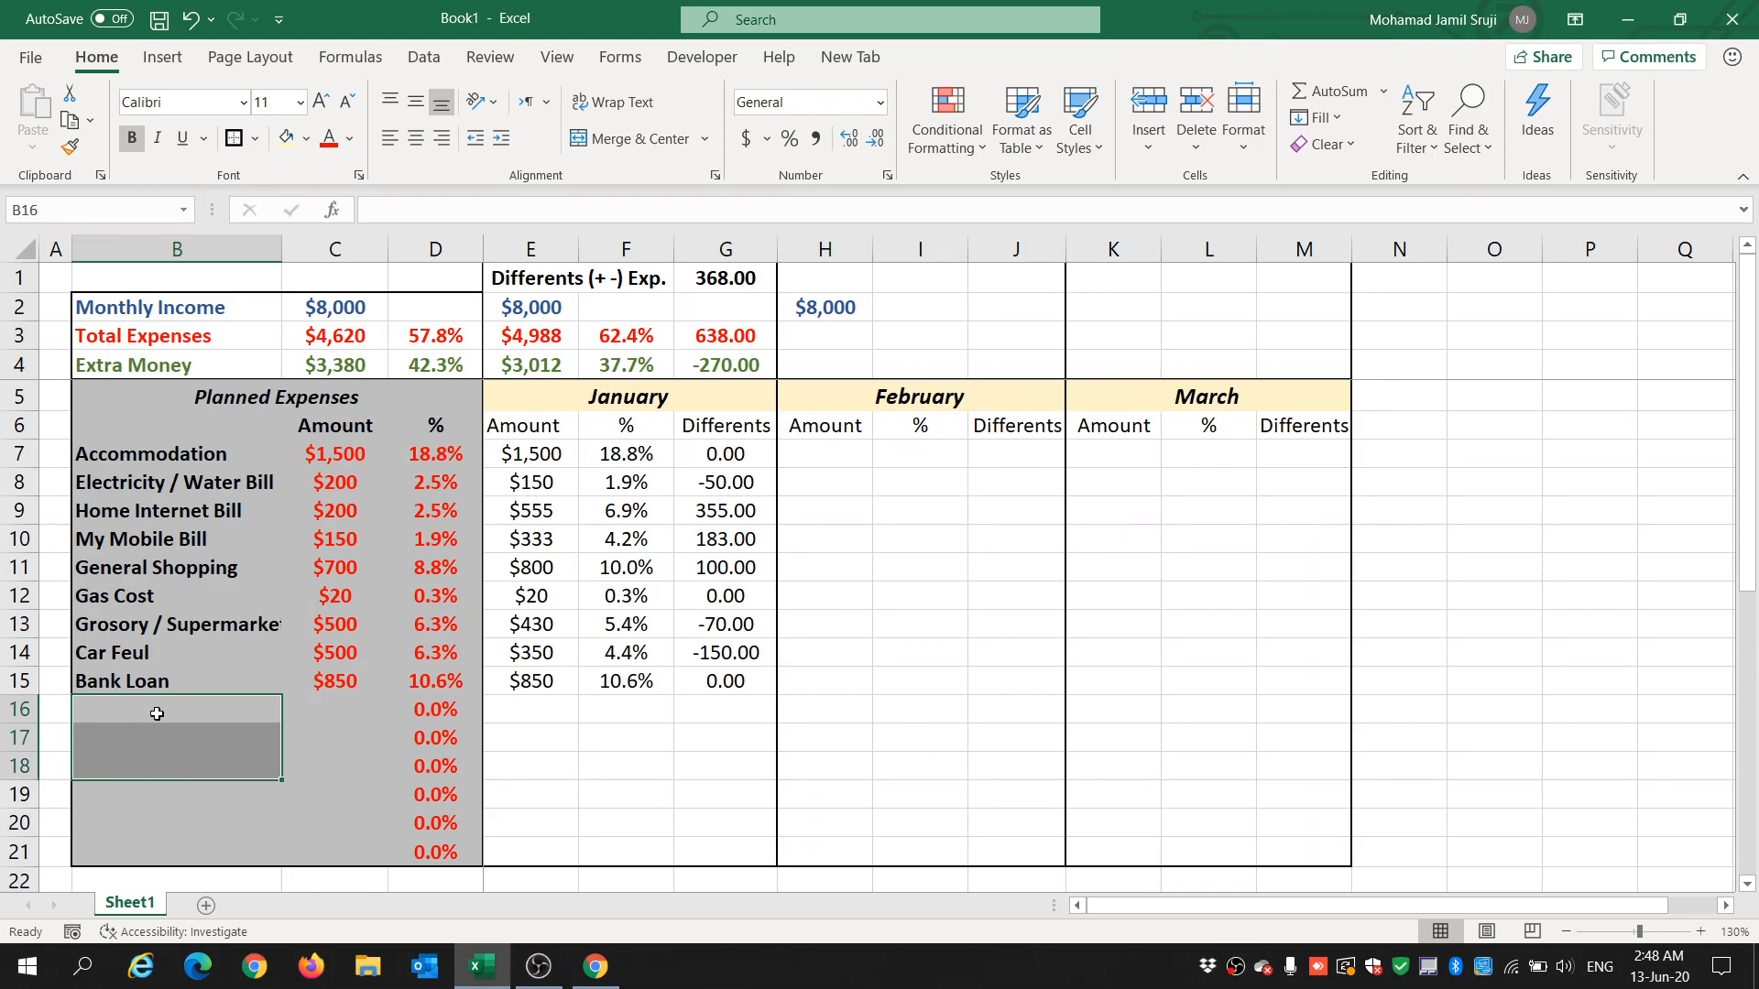
left_click(126, 803)
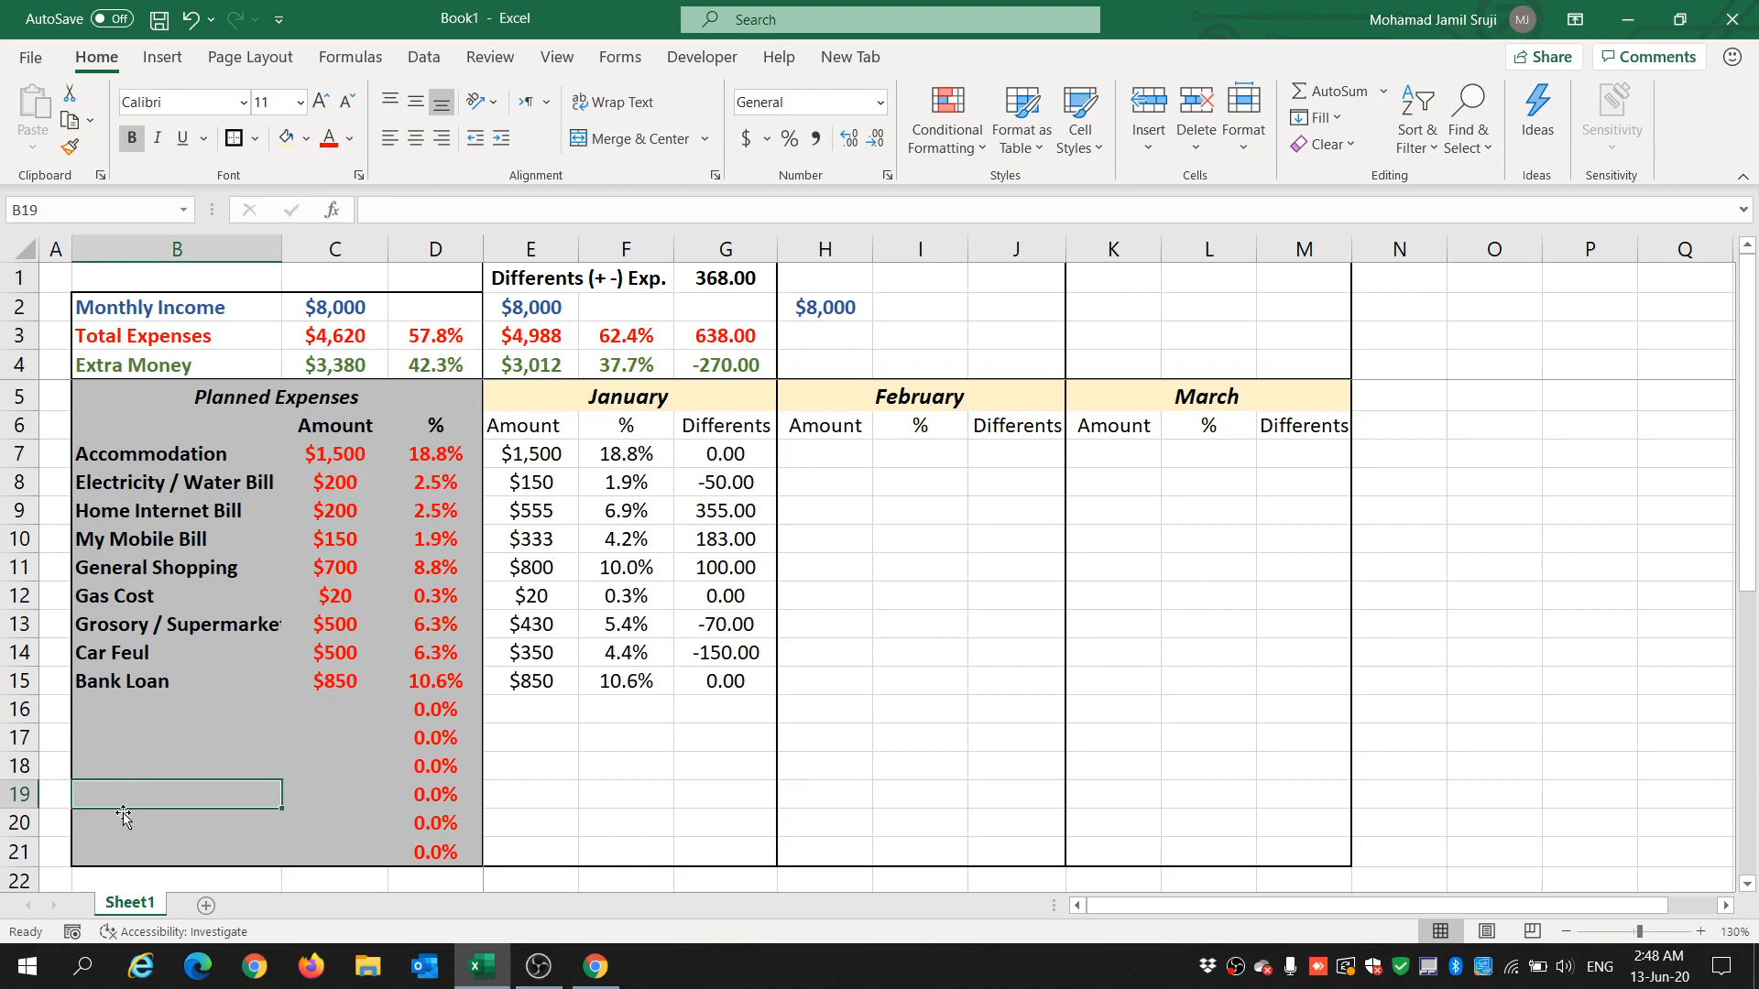
left_click(119, 823)
left_click(137, 737)
Add a planned expense named School Loan below Bank Loan in row 16, with an amount of 300.
left_click(136, 710)
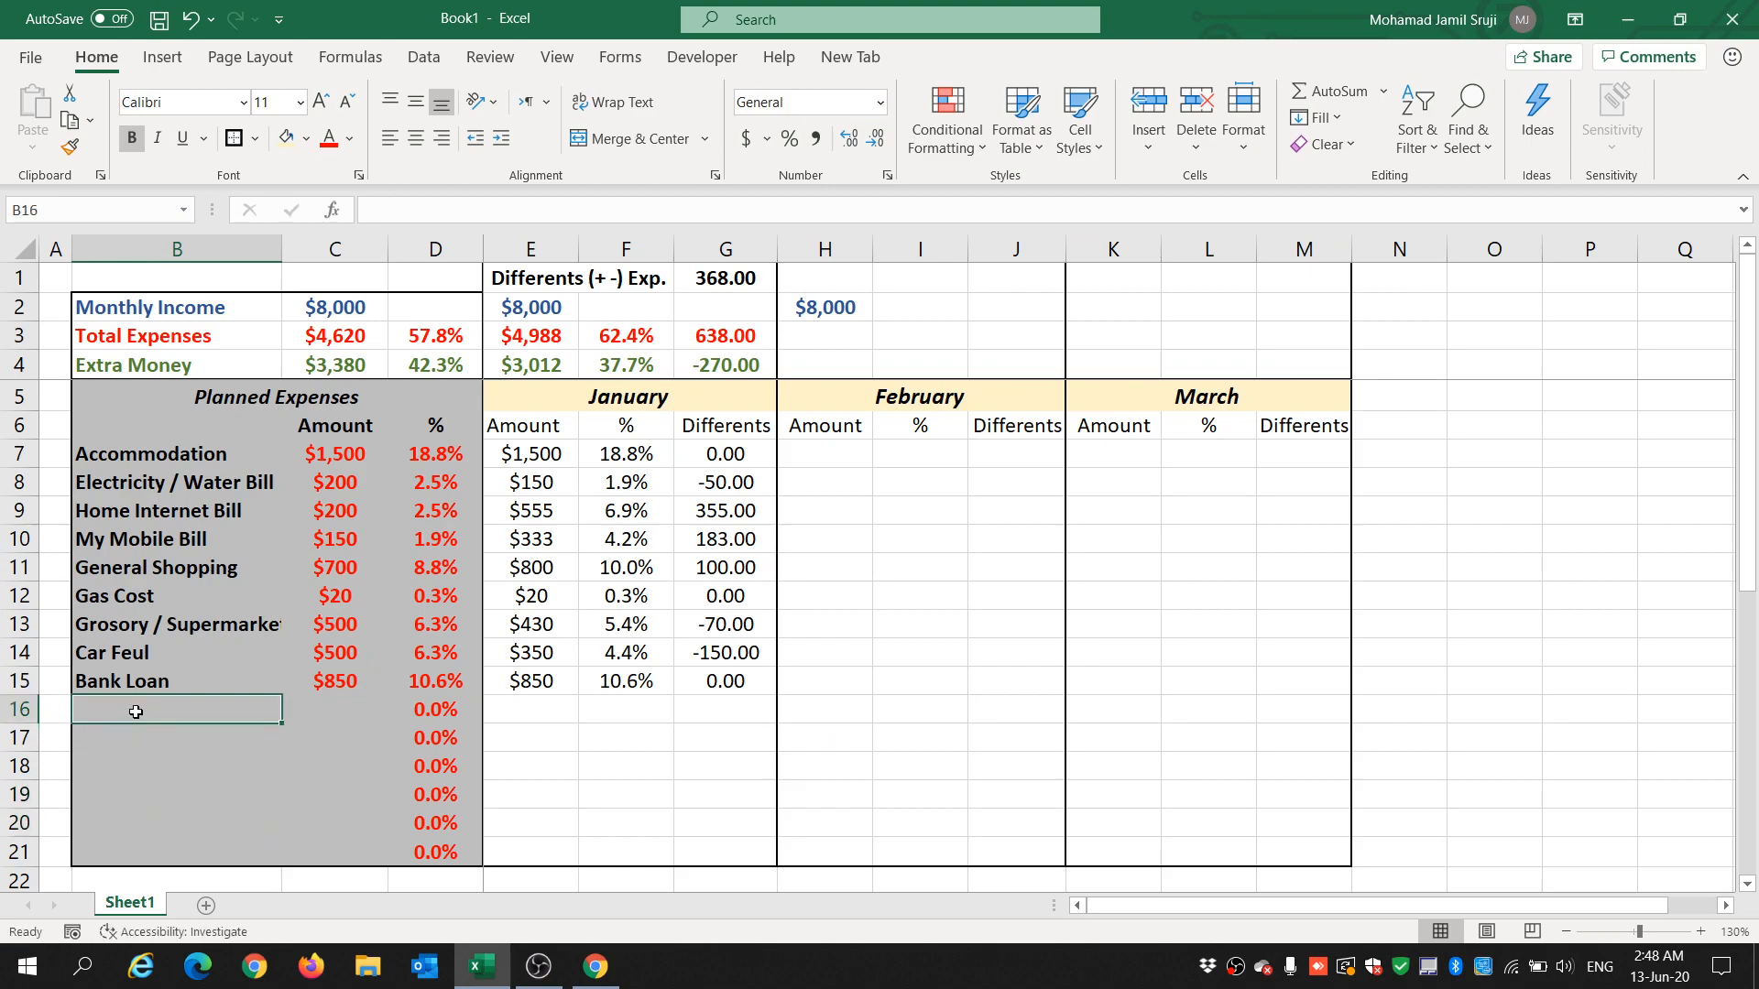
type("S")
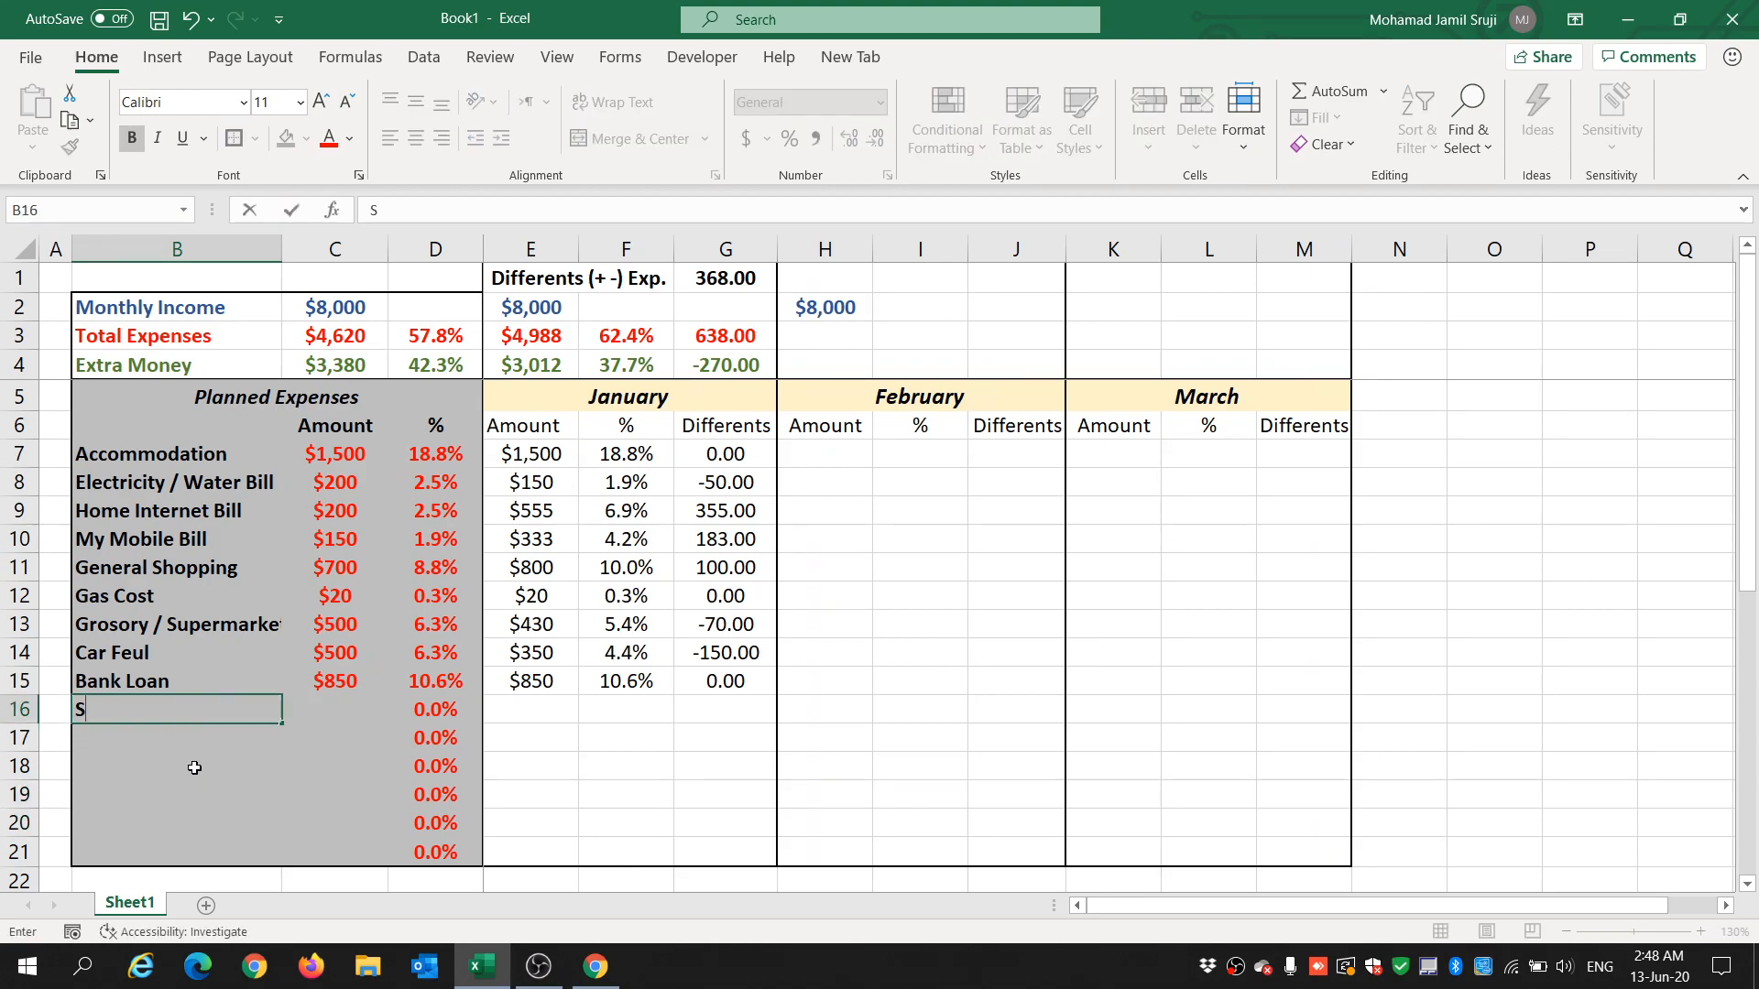
type("chool Loan")
key("Tab")
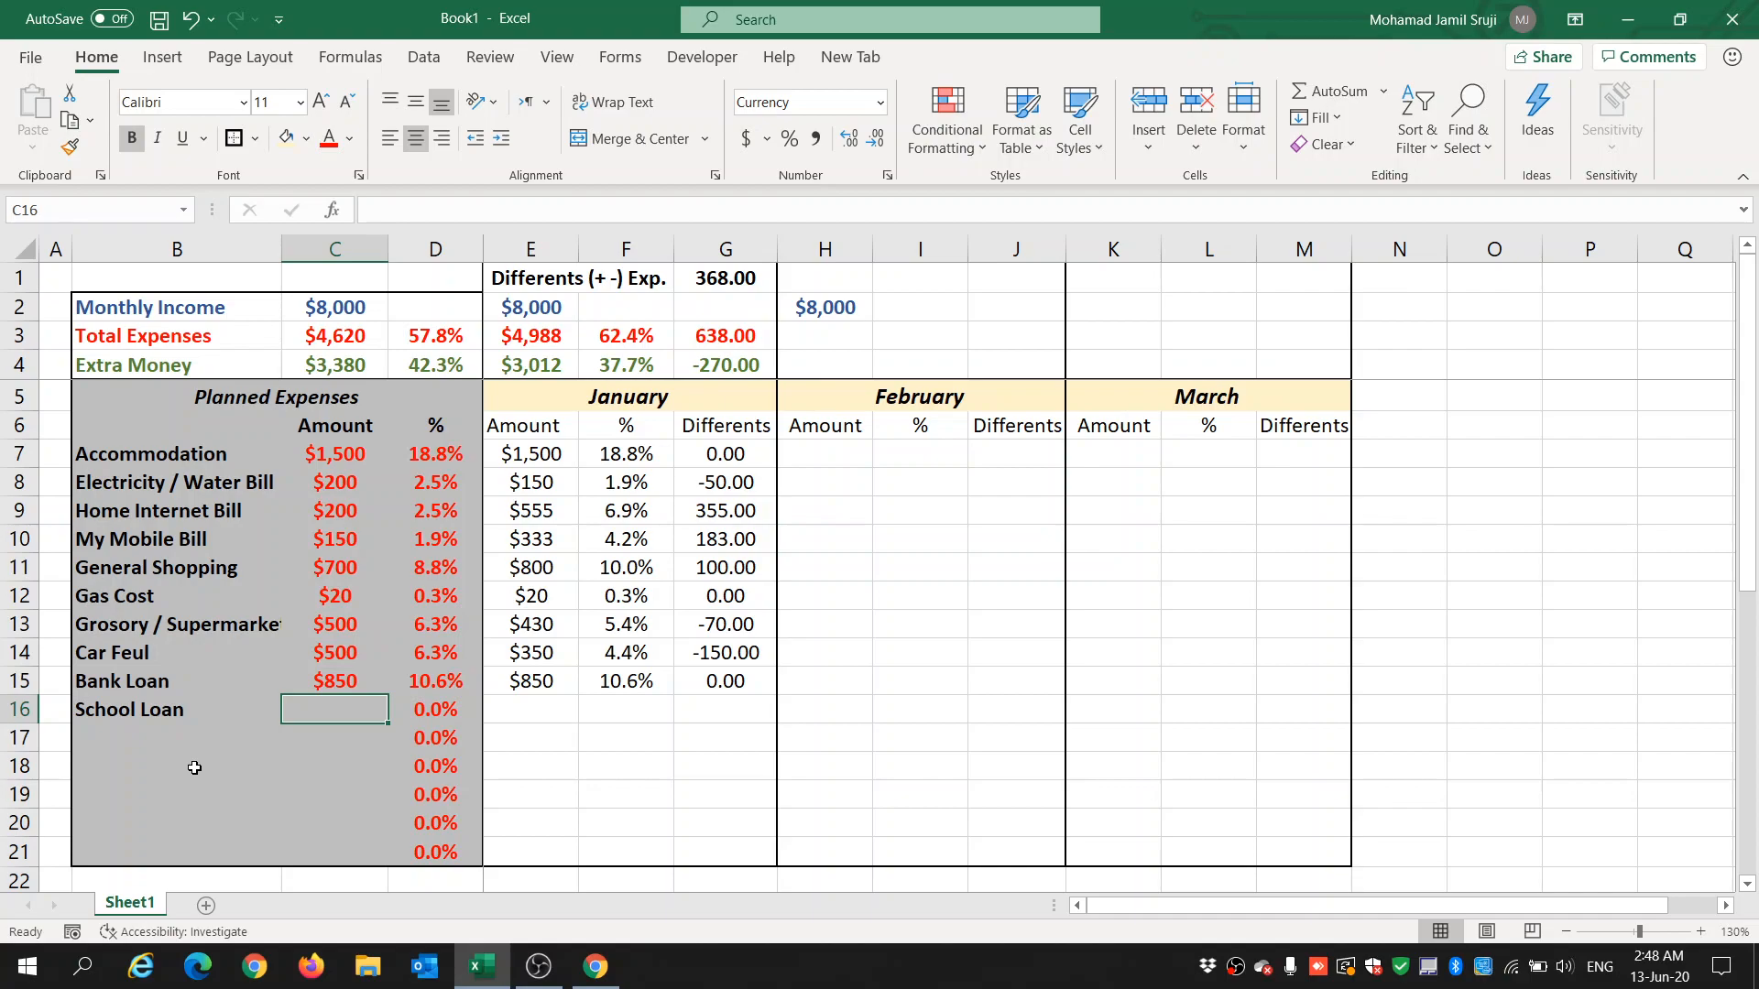
type("300")
key("Tab")
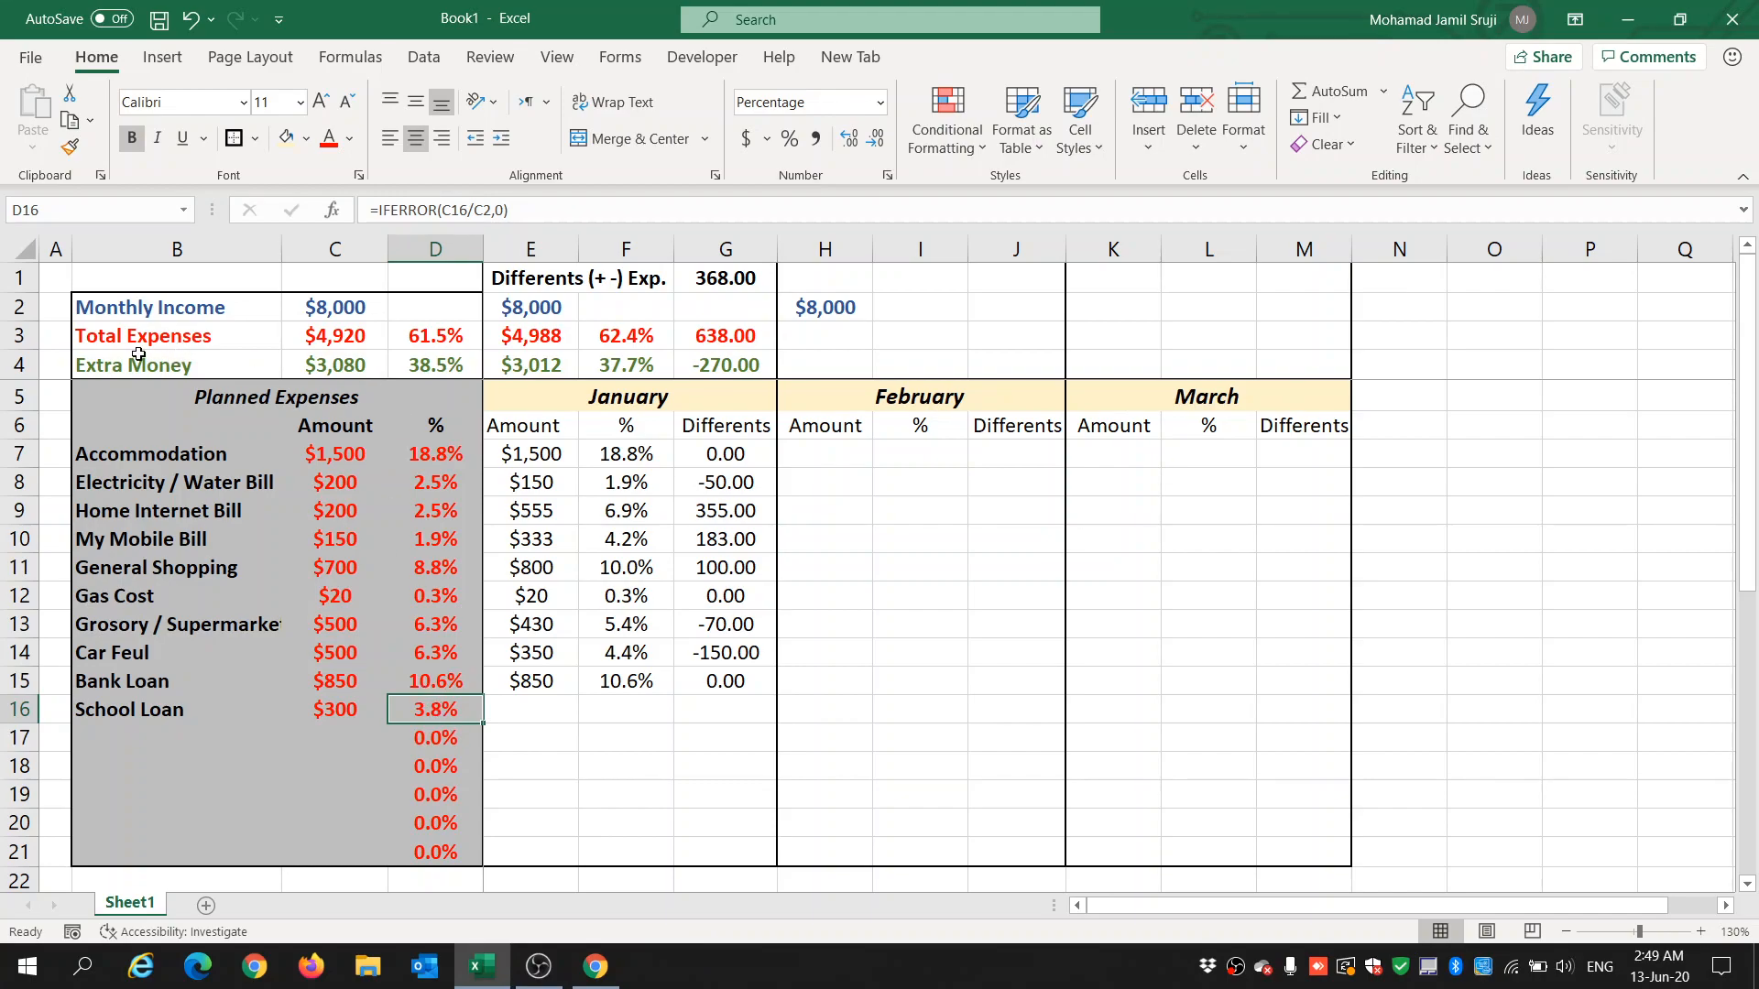
Examine the planned expenses' summary figures: the monthly income and the percentages for total expenses and extra money.
left_click(424, 365)
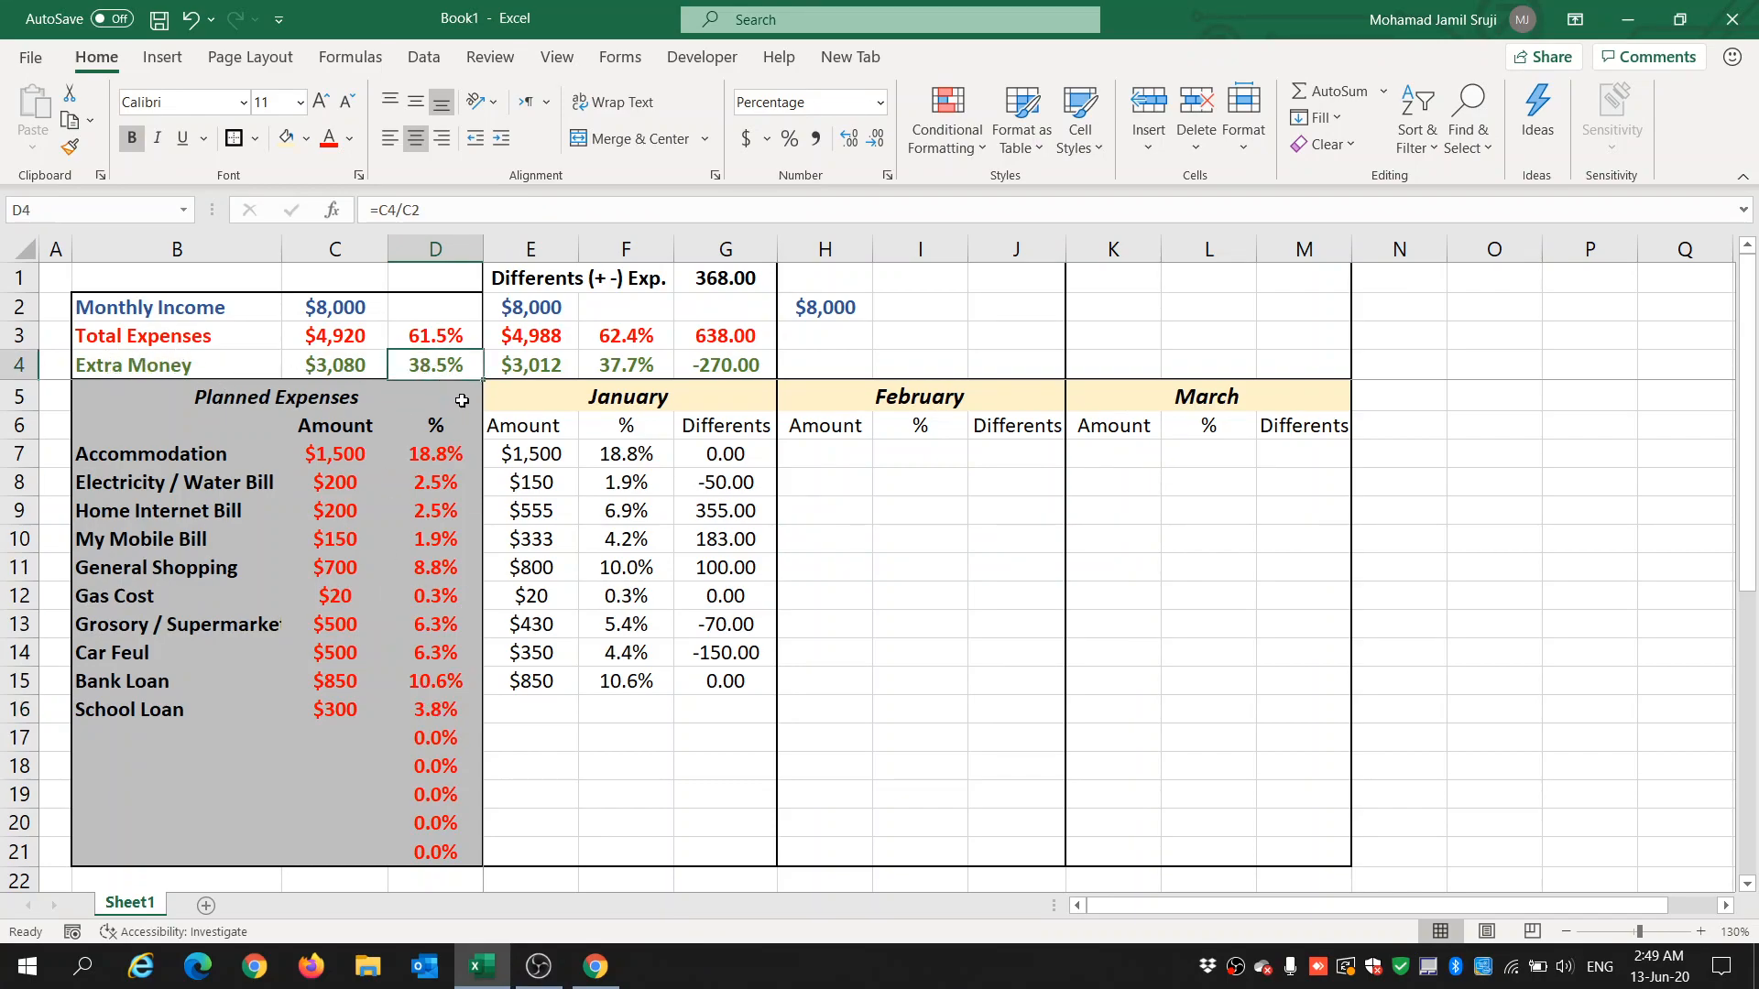
left_click(440, 331)
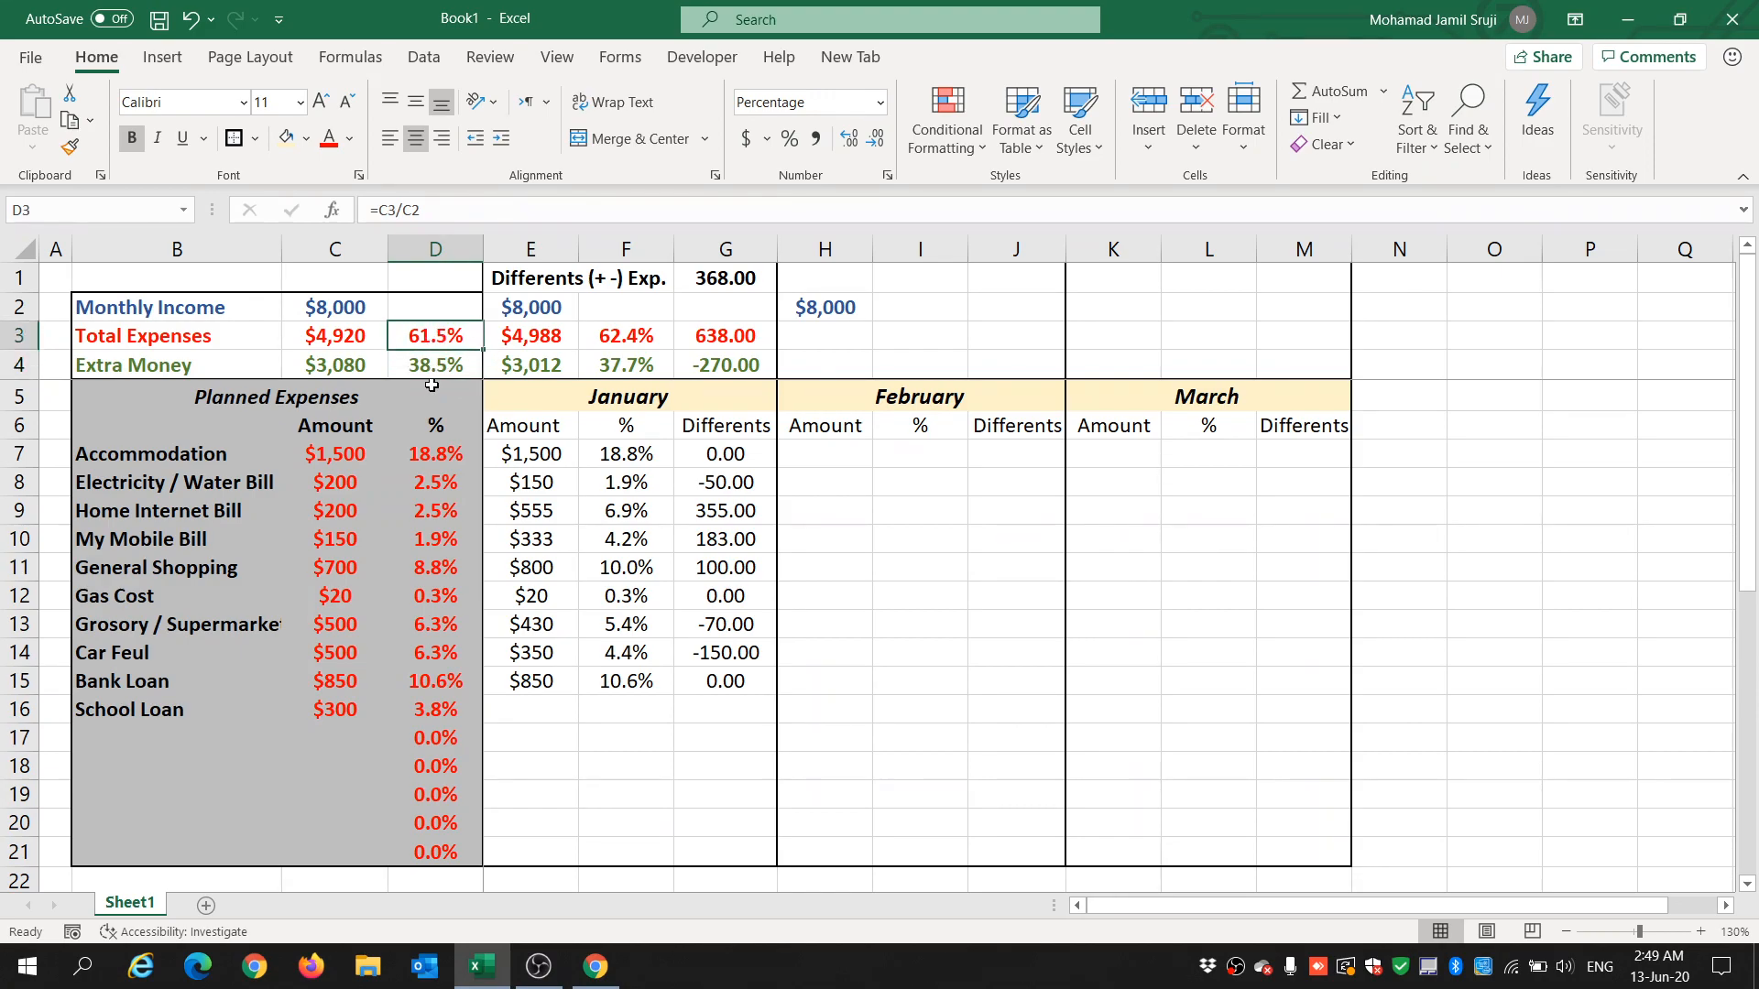
left_click(427, 365)
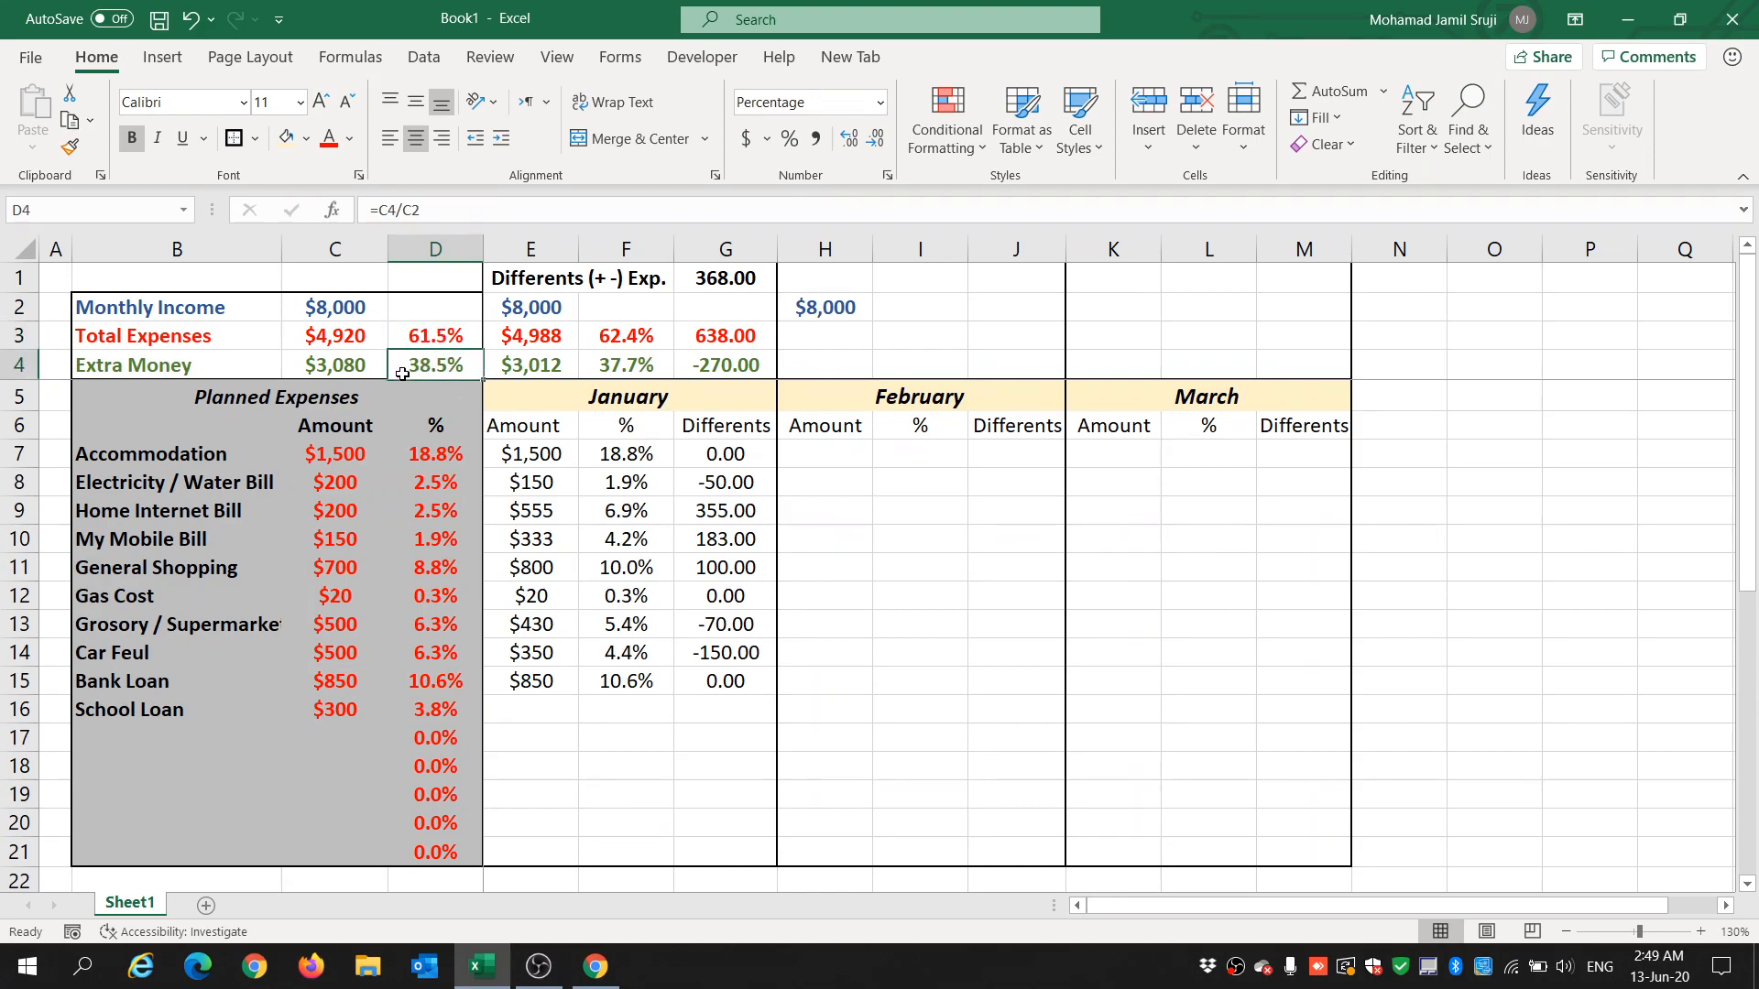
left_click(327, 310)
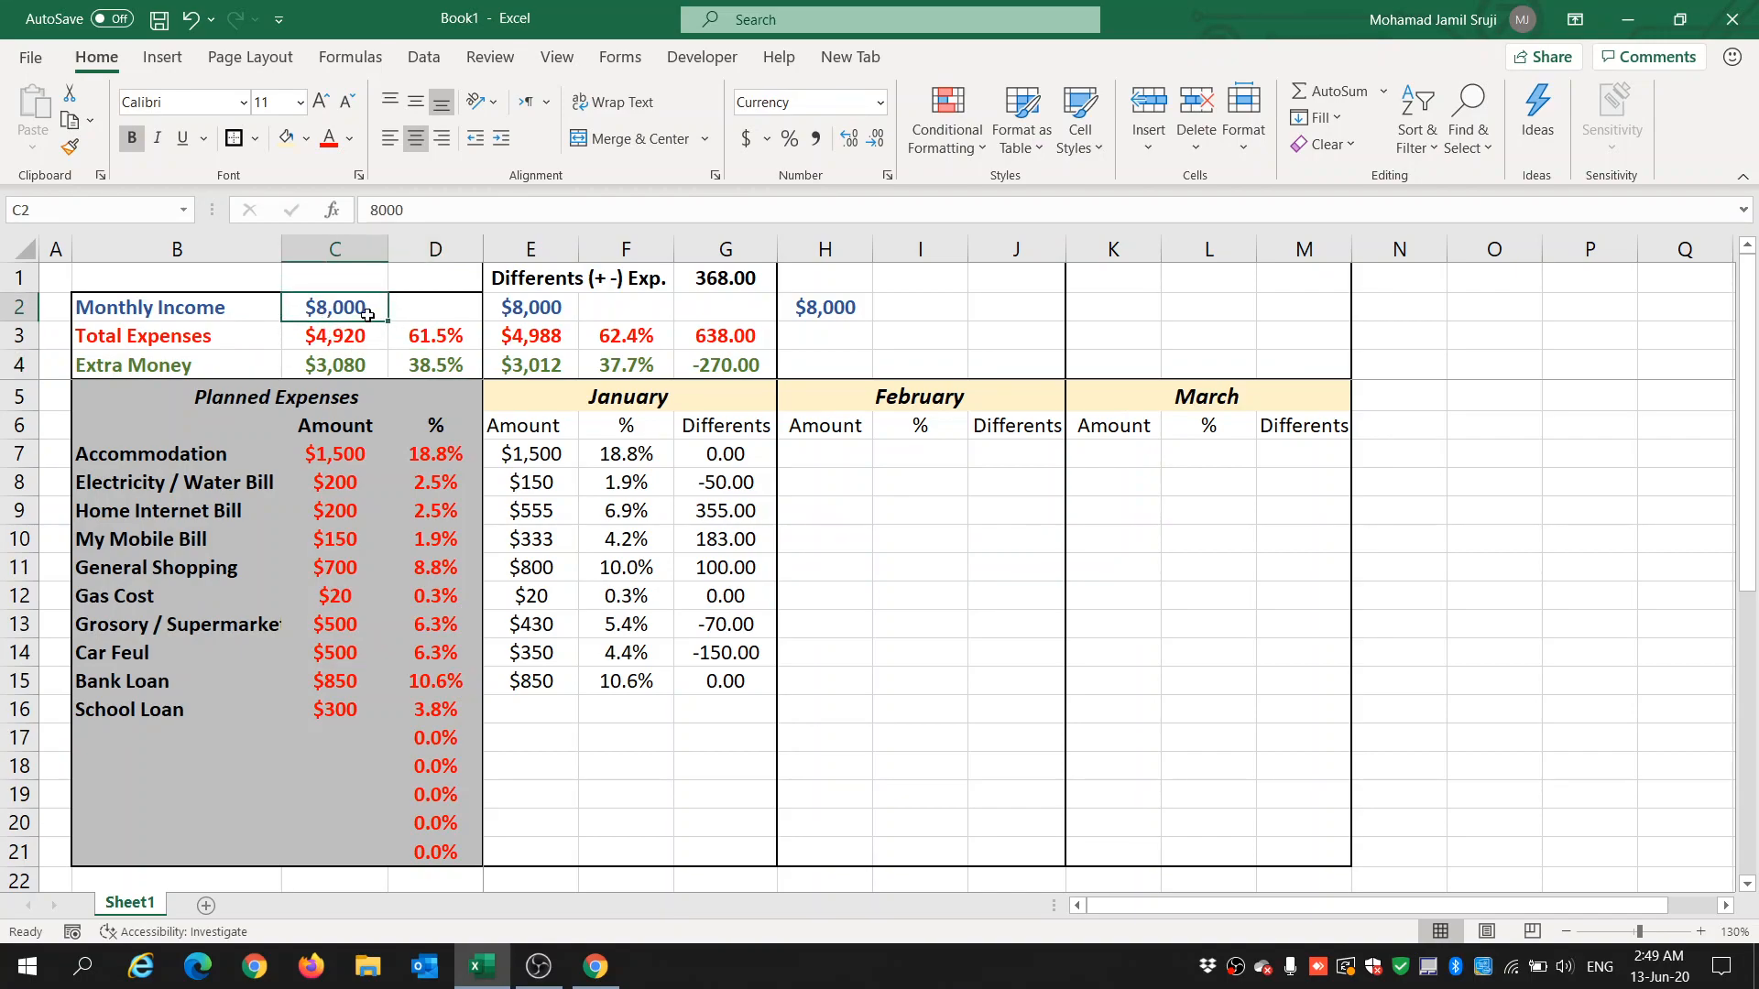
left_click_drag(417, 309, 266, 852)
left_click(308, 396)
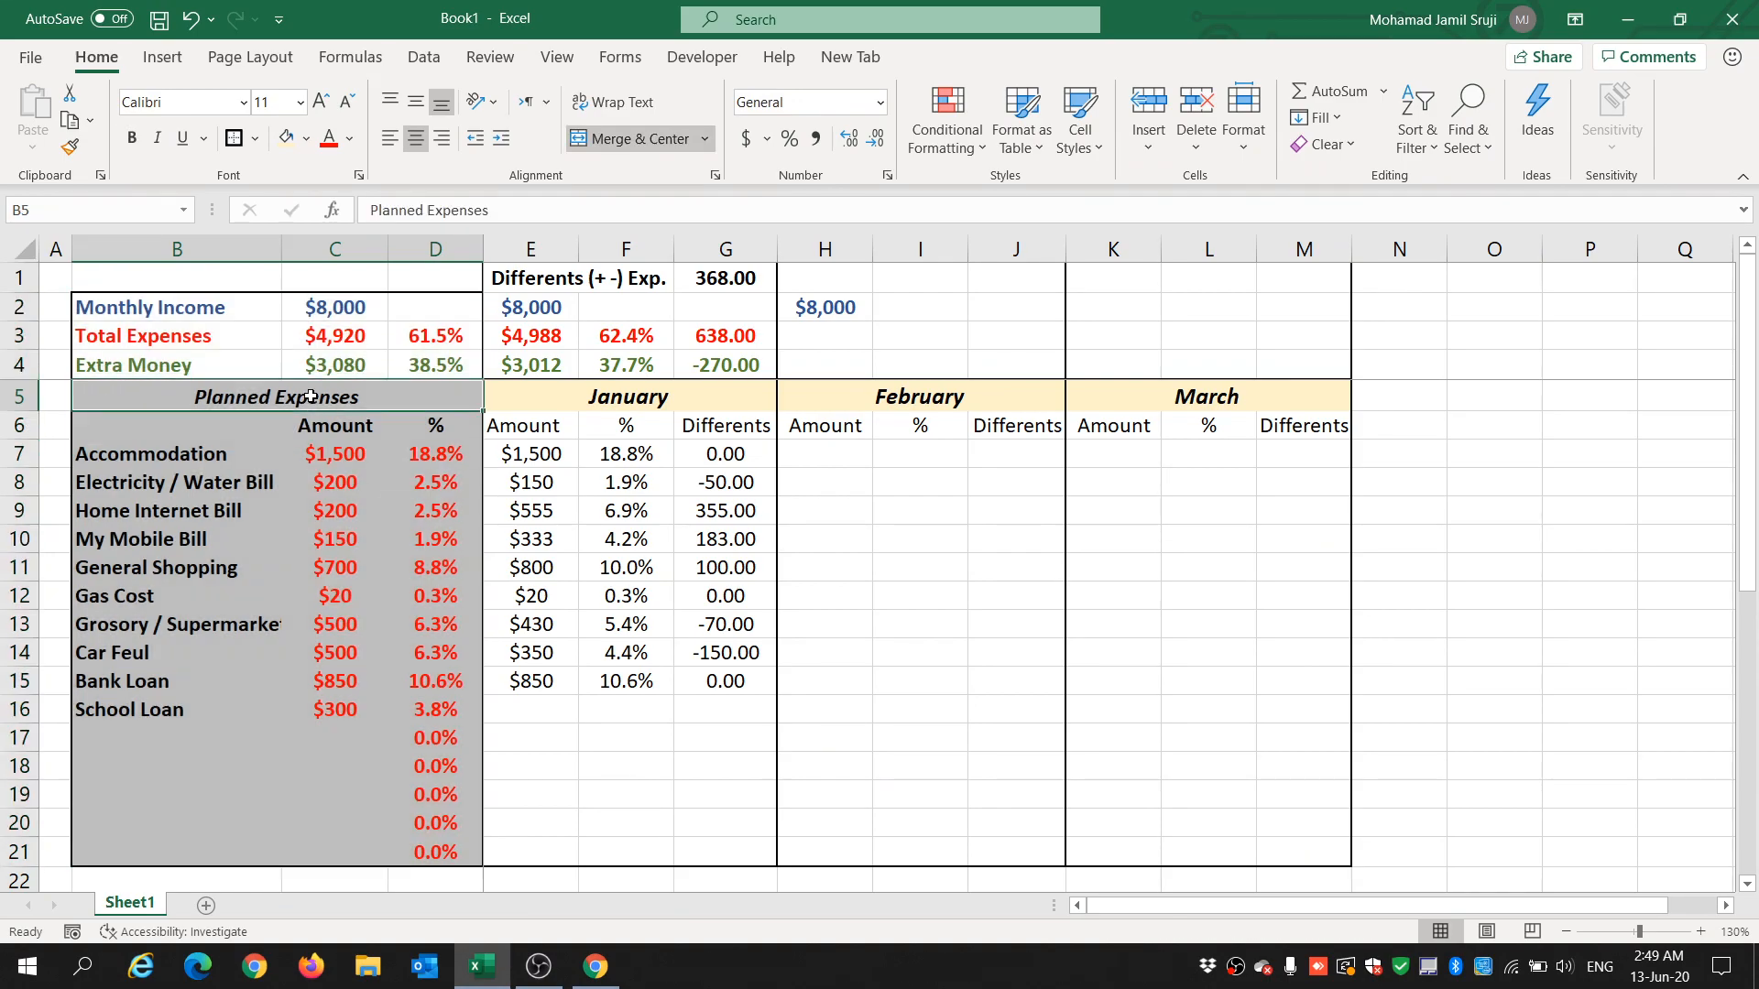
Compare the planned Electricity / Water Bill figures with January's amount, and look over the January and February blocks.
left_click(136, 478)
left_click_drag(135, 478, 348, 485)
left_click(349, 485)
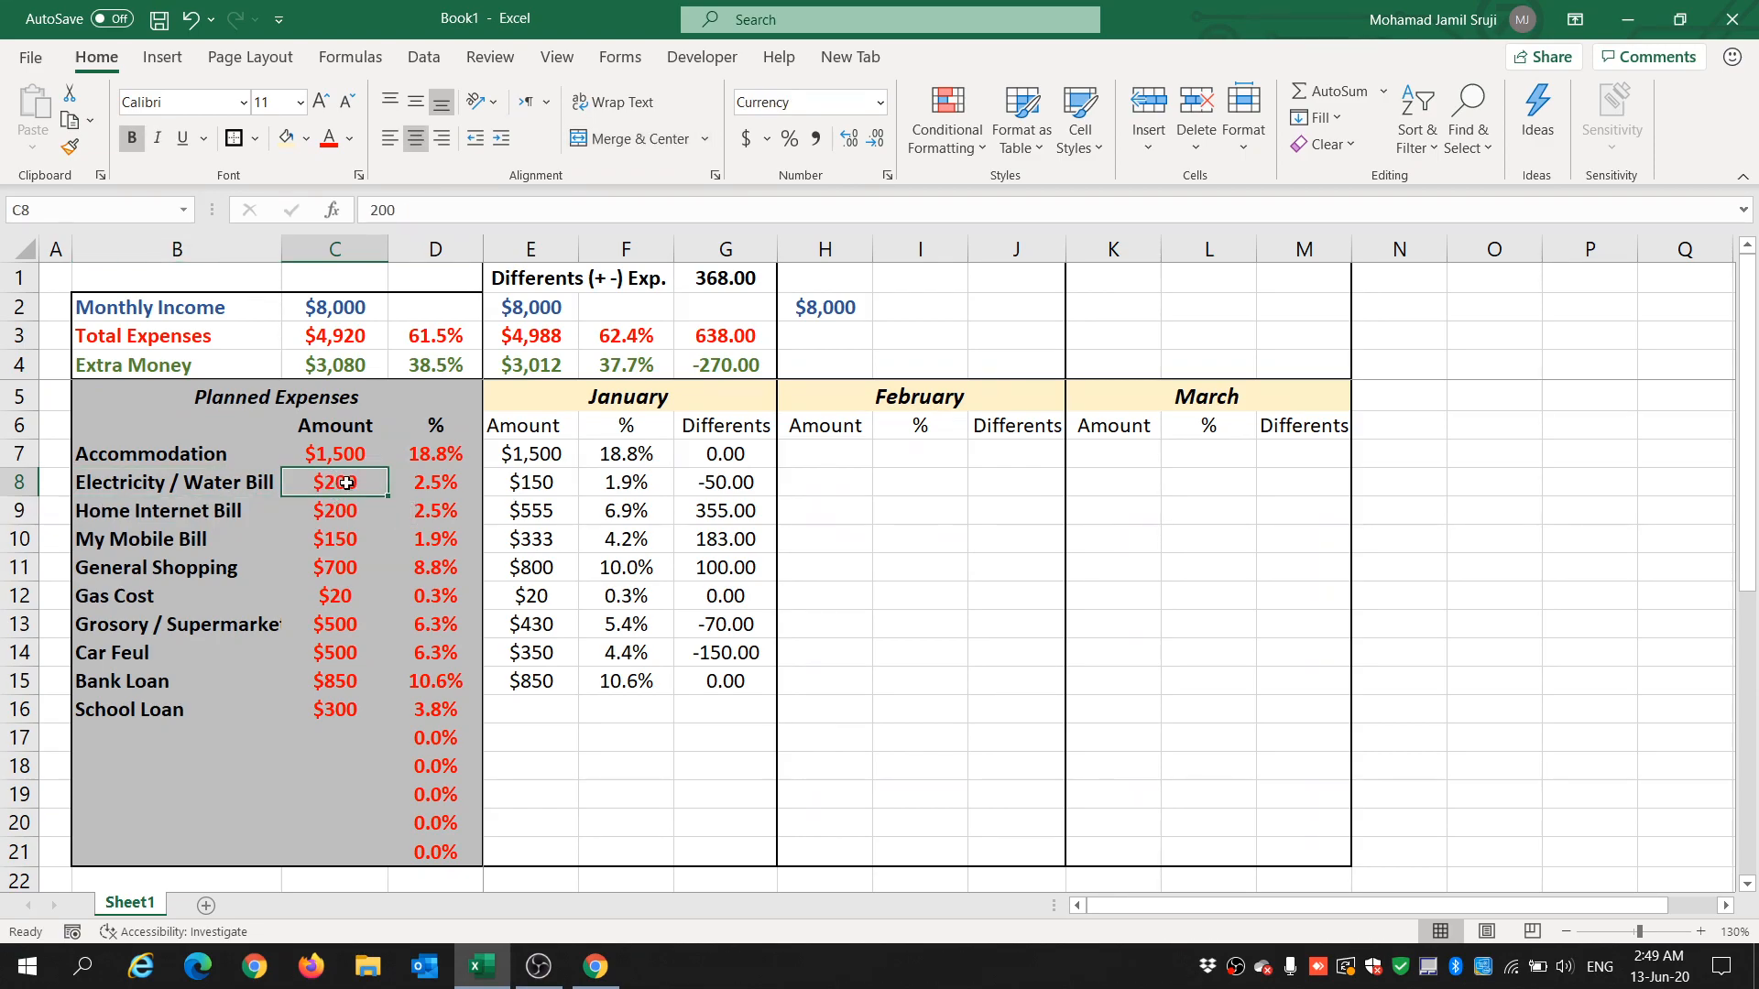
left_click(437, 483)
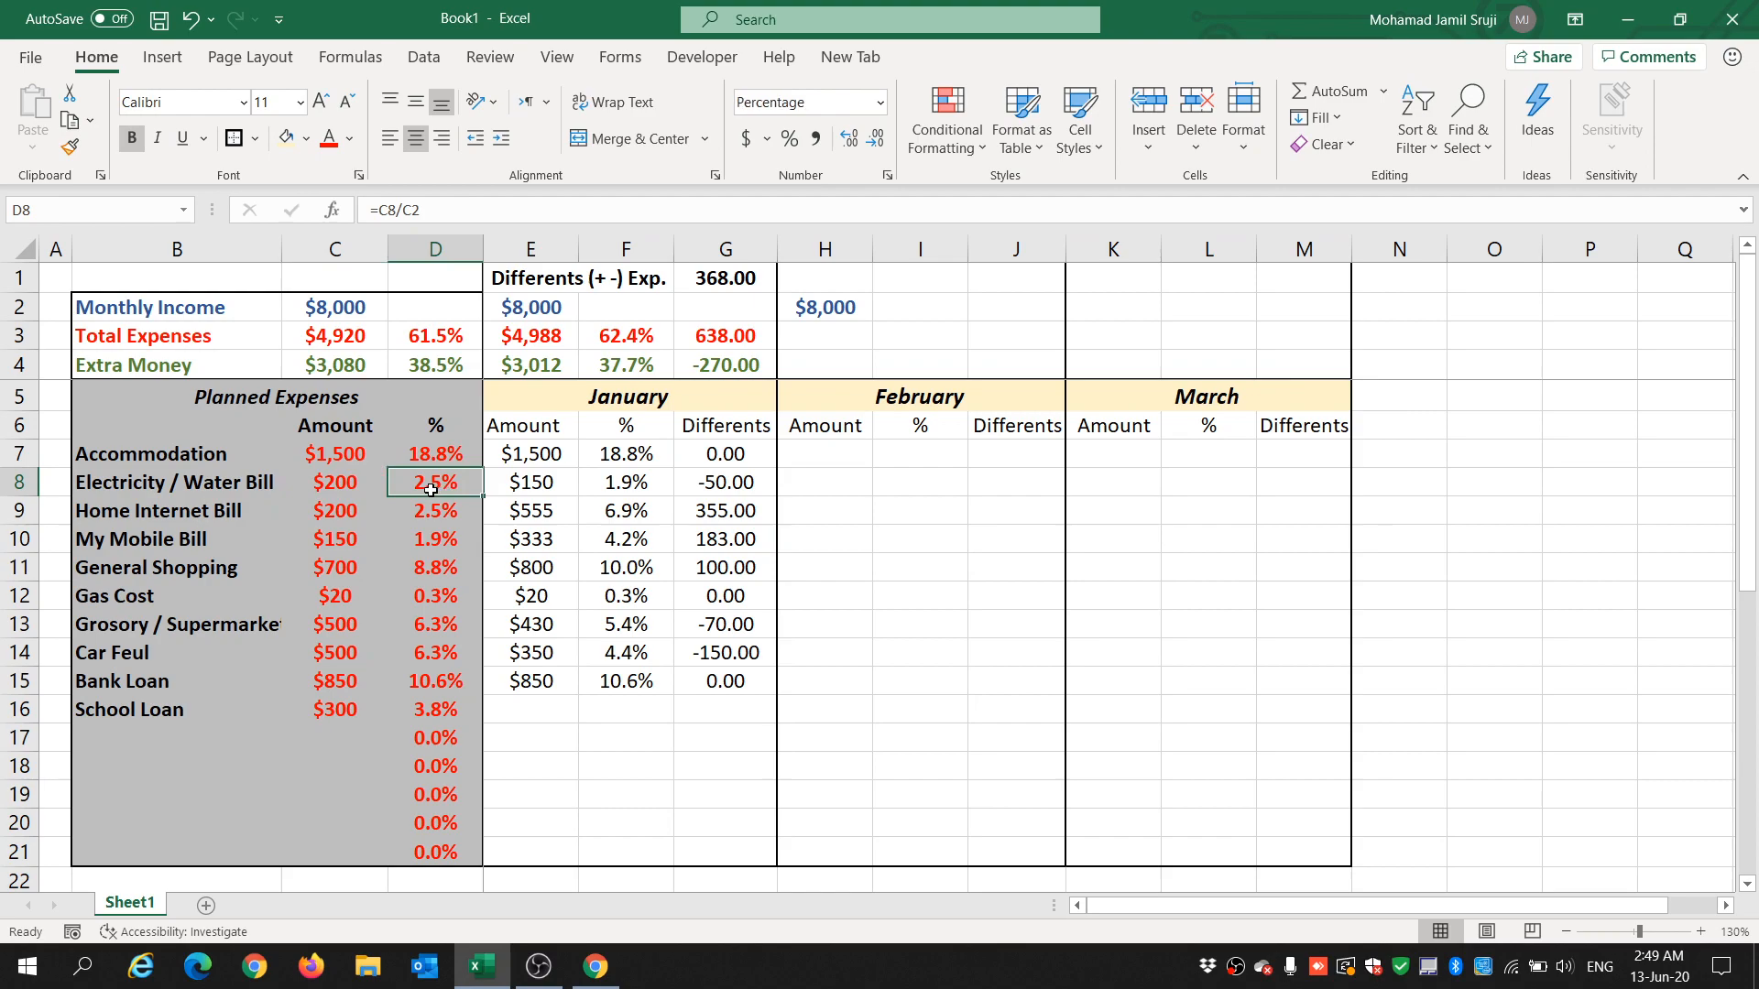
left_click(320, 313)
left_click(342, 482)
left_click(518, 482)
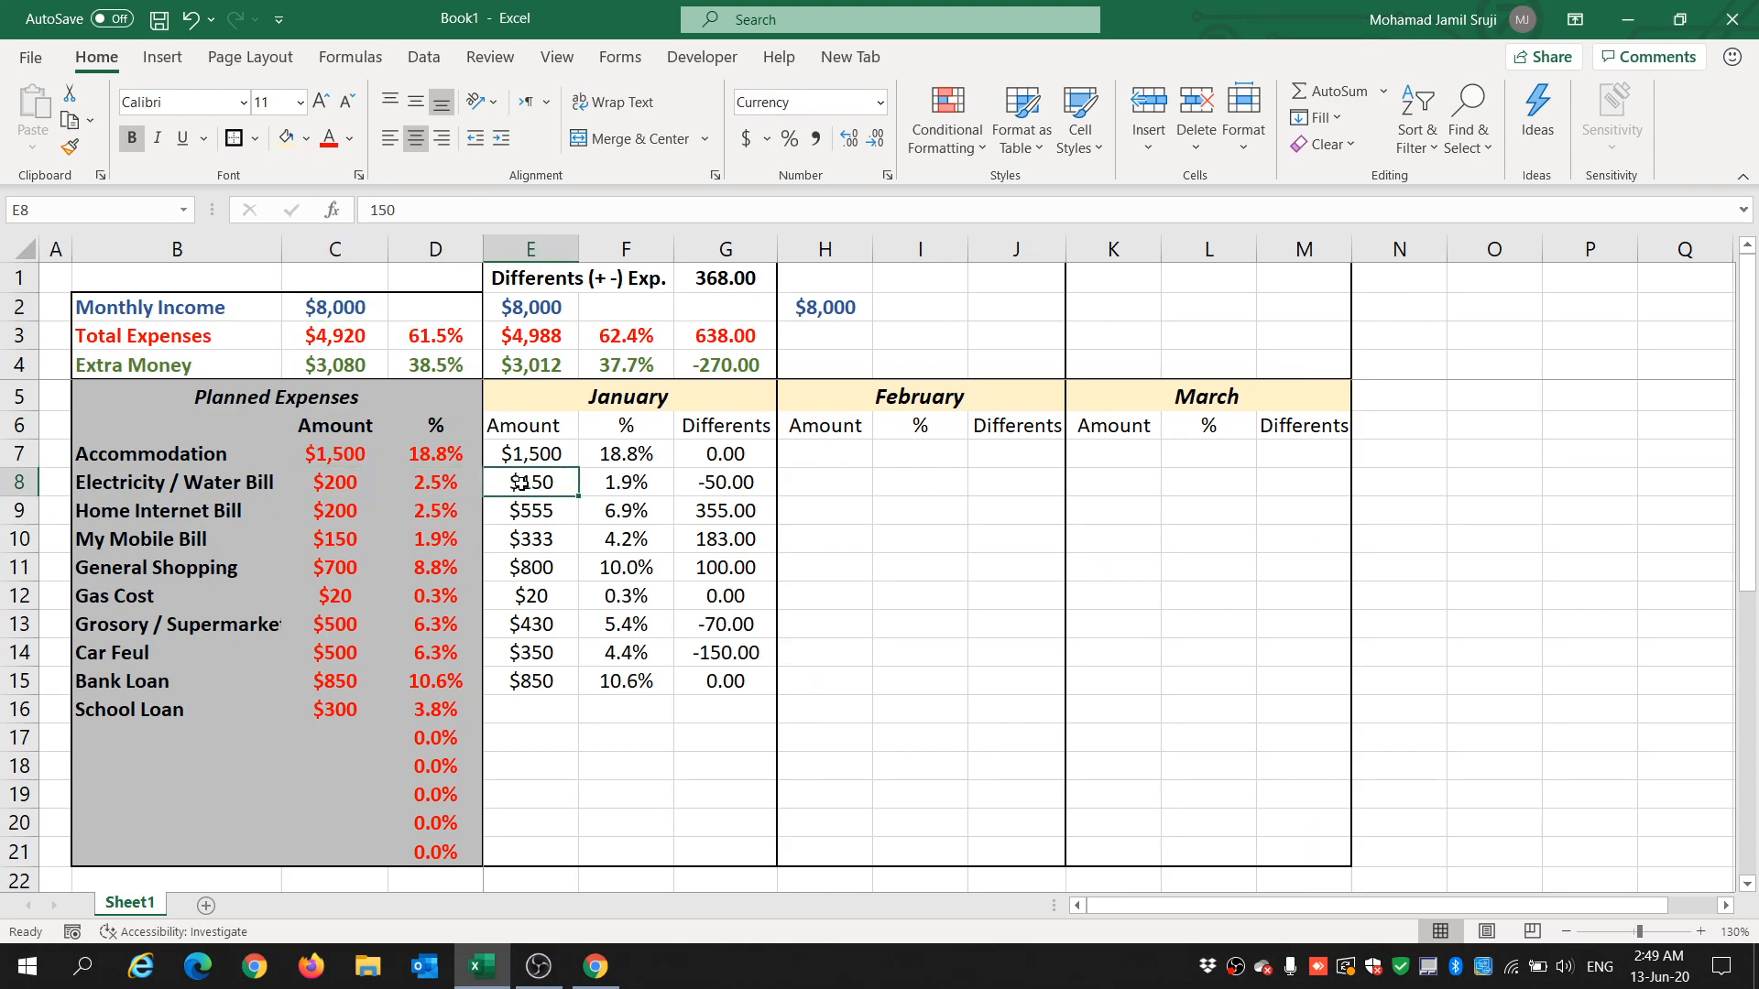
left_click(632, 398)
left_click_drag(626, 419, 675, 785)
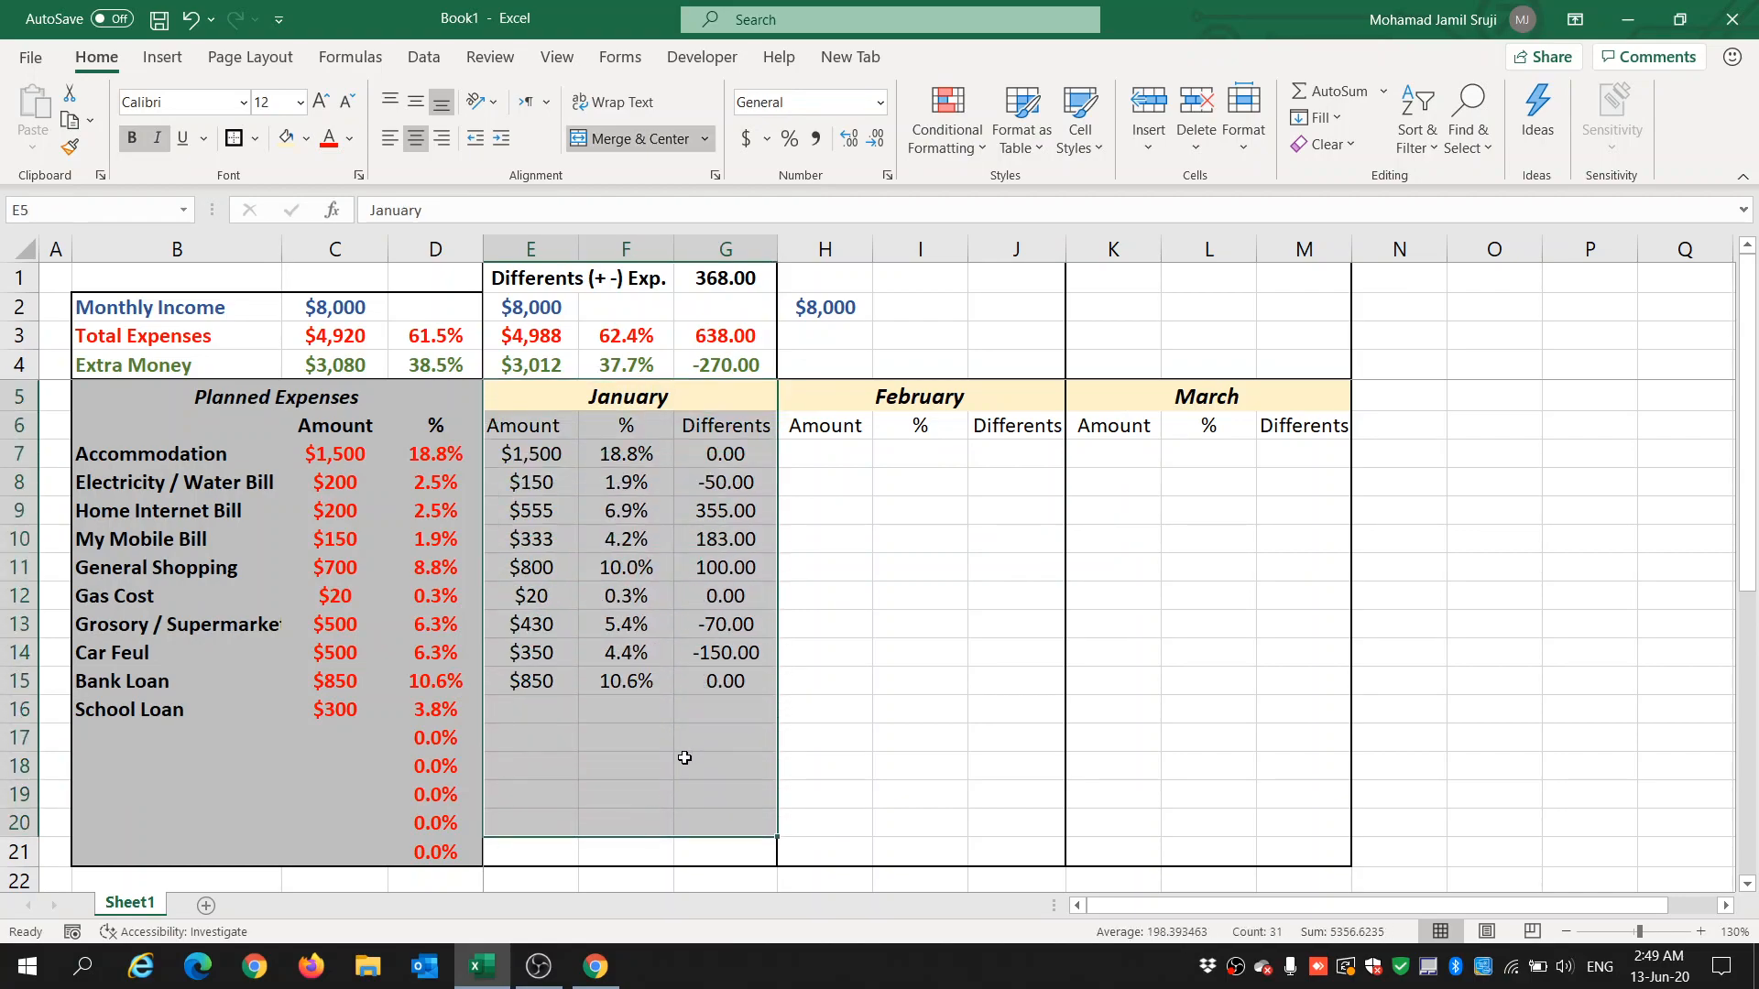
left_click_drag(909, 395, 935, 811)
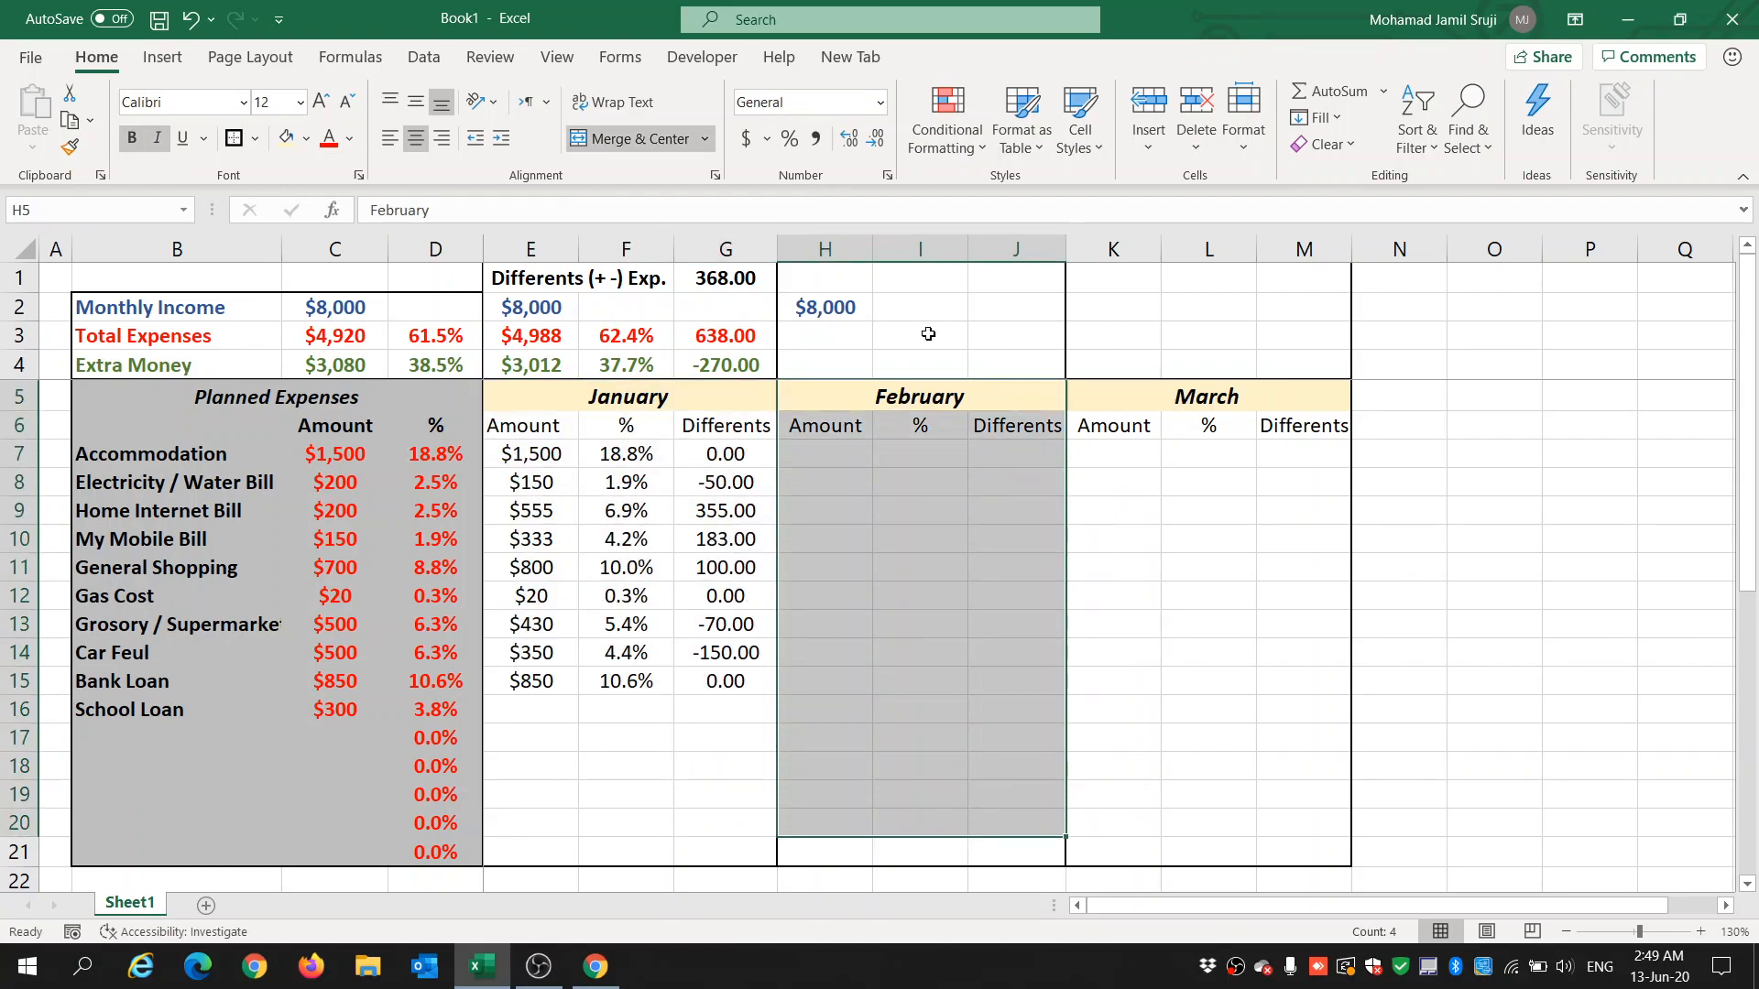
left_click(623, 400)
left_click_drag(624, 399, 660, 687)
In the School Loan row, enter 300 as January's amount and calculate its share of January's income with =E16/E2.
left_click(539, 718)
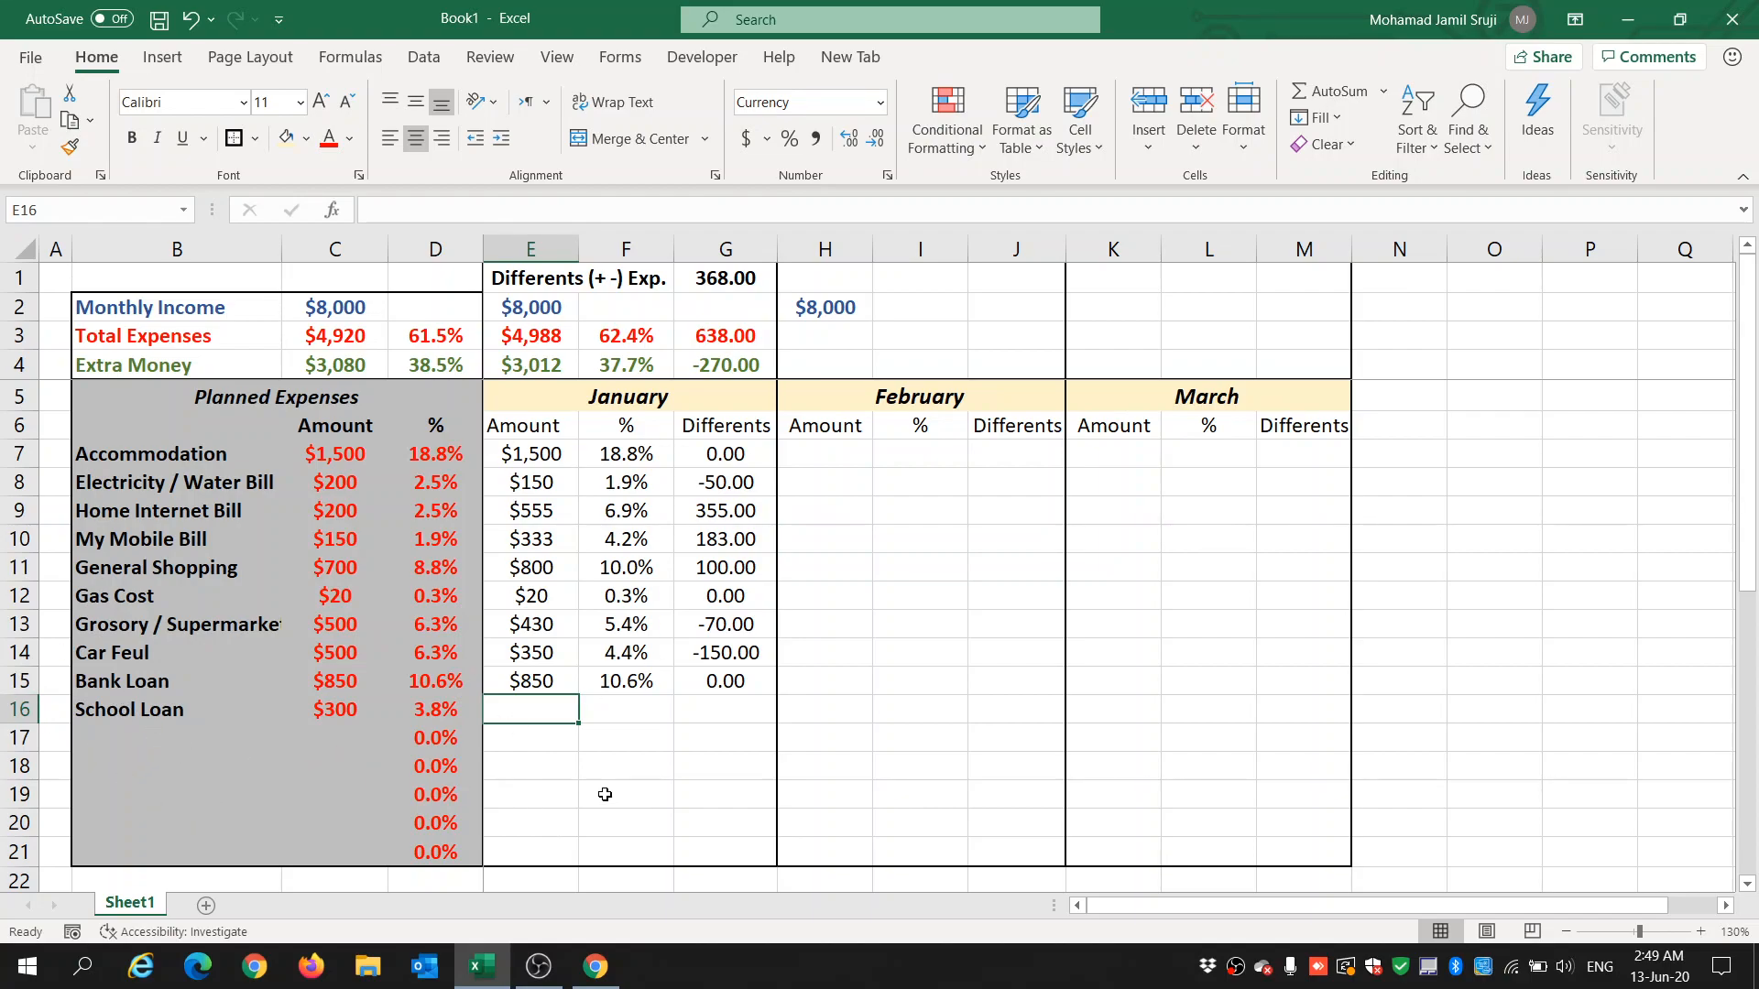
type("300")
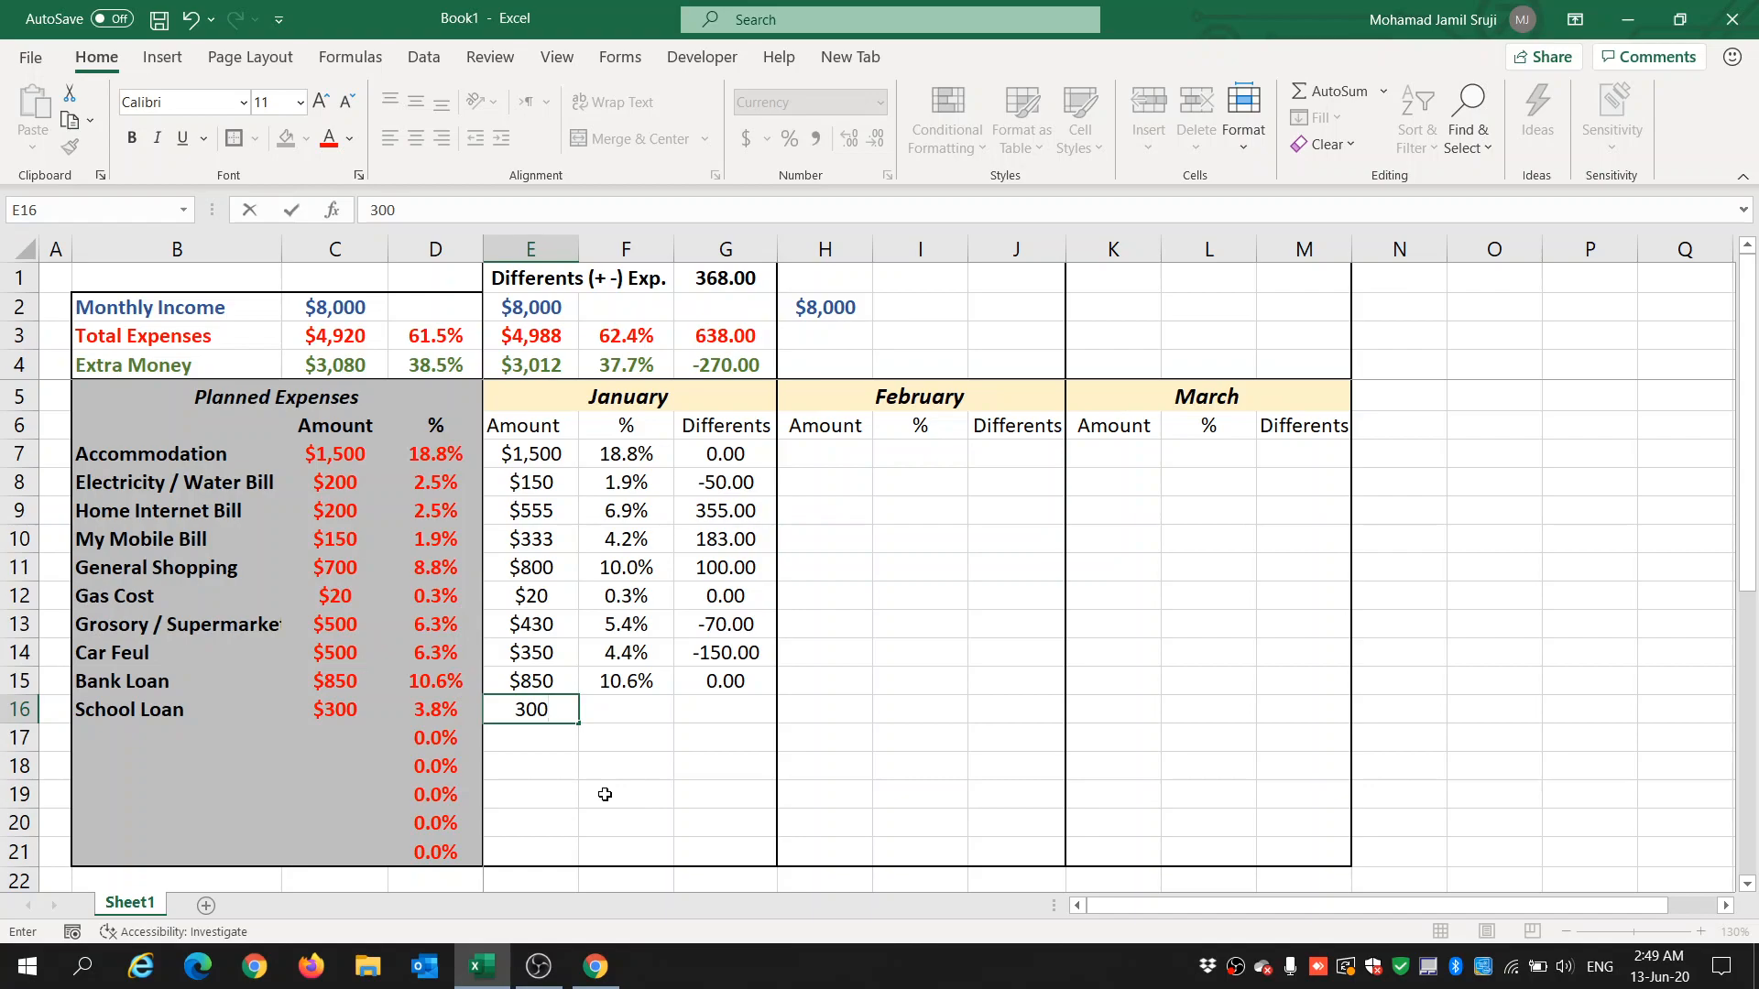
key("Return")
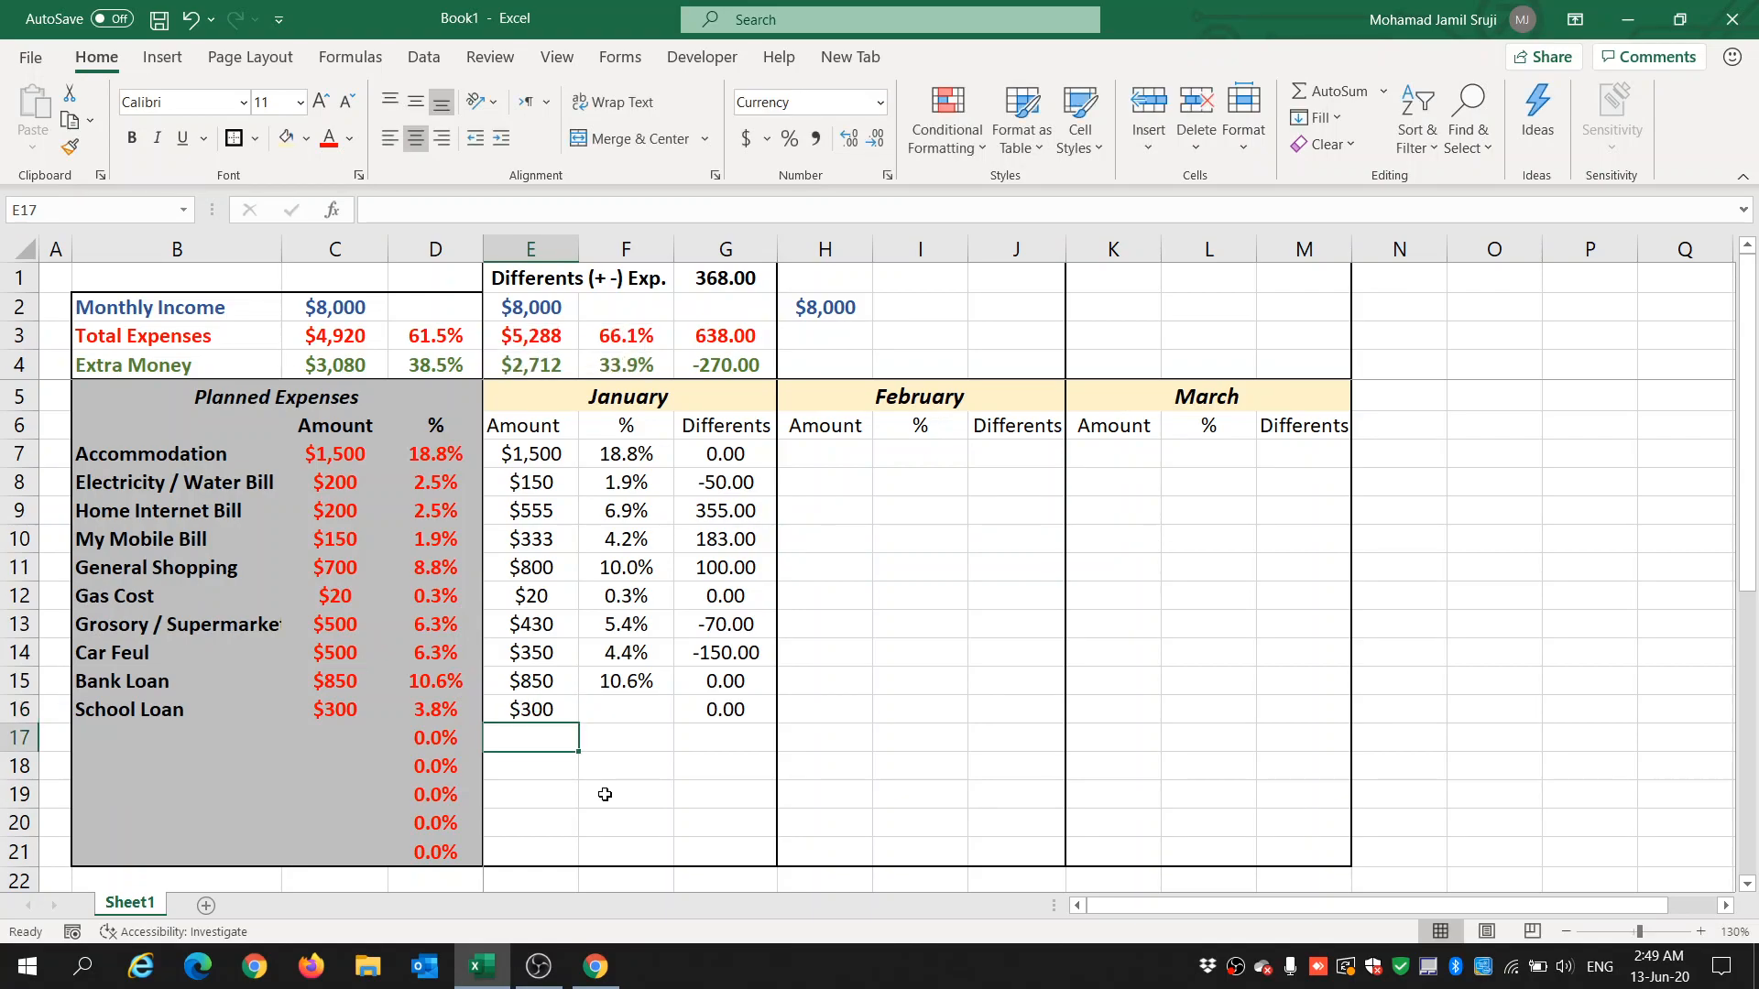
left_click(629, 704)
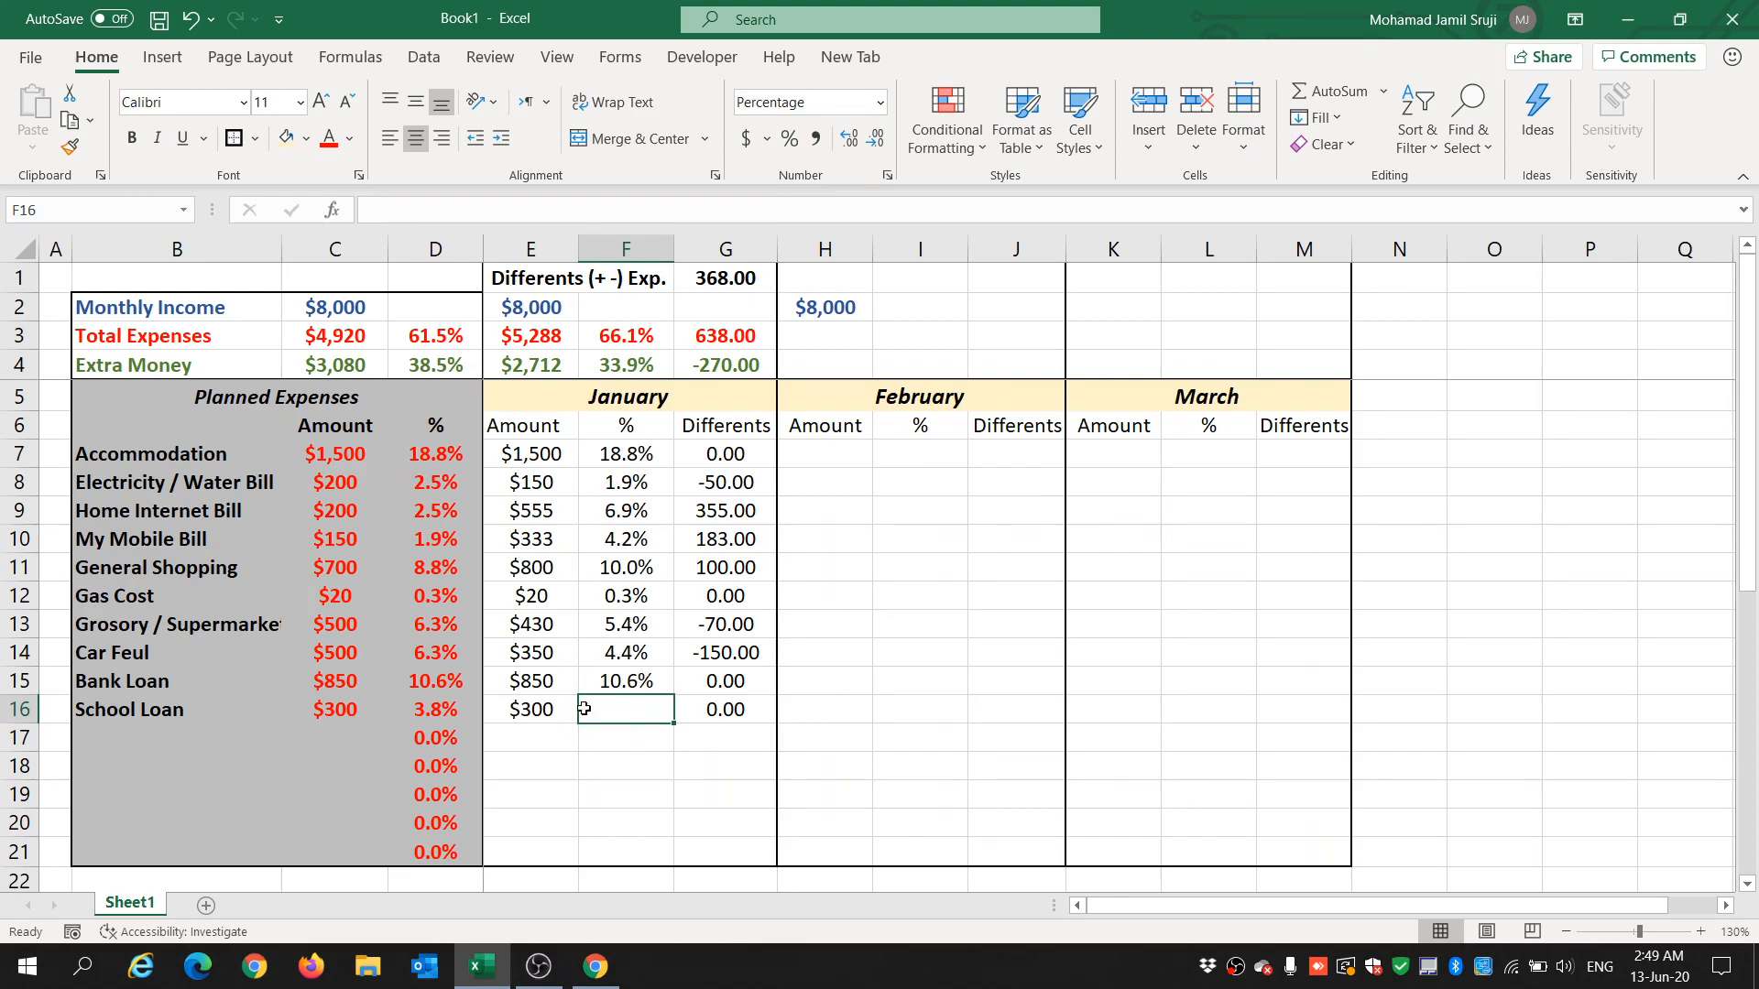
type("=")
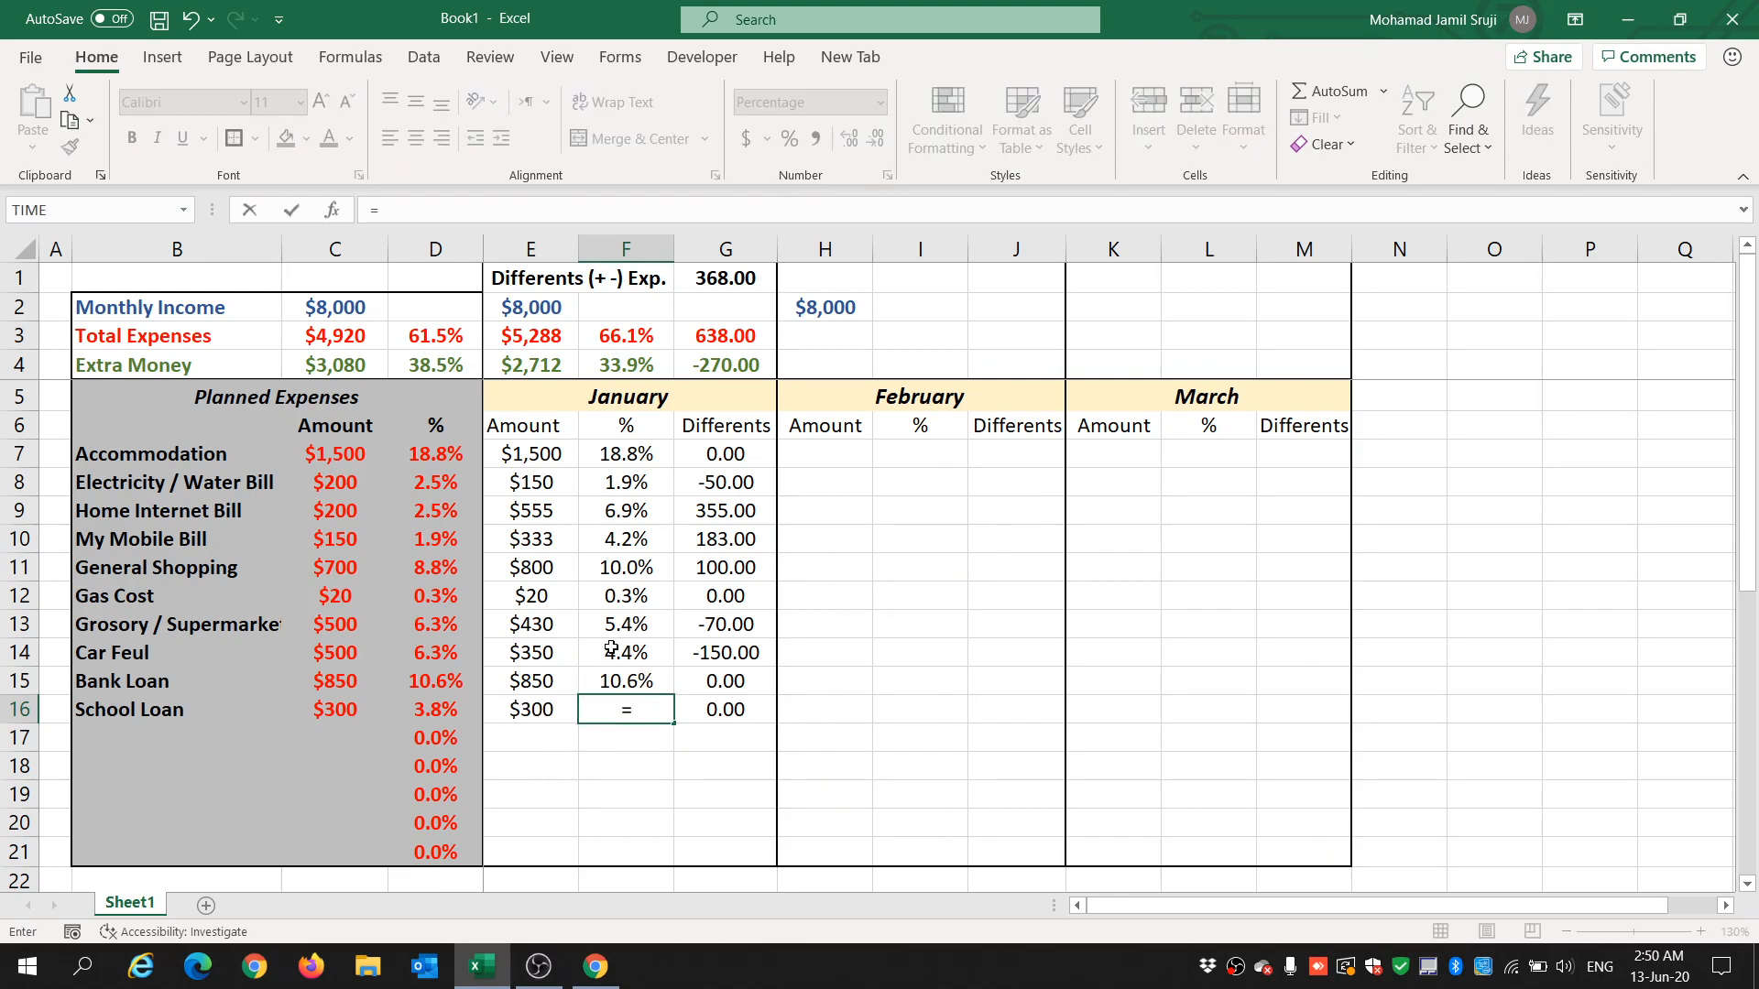
left_click(544, 711)
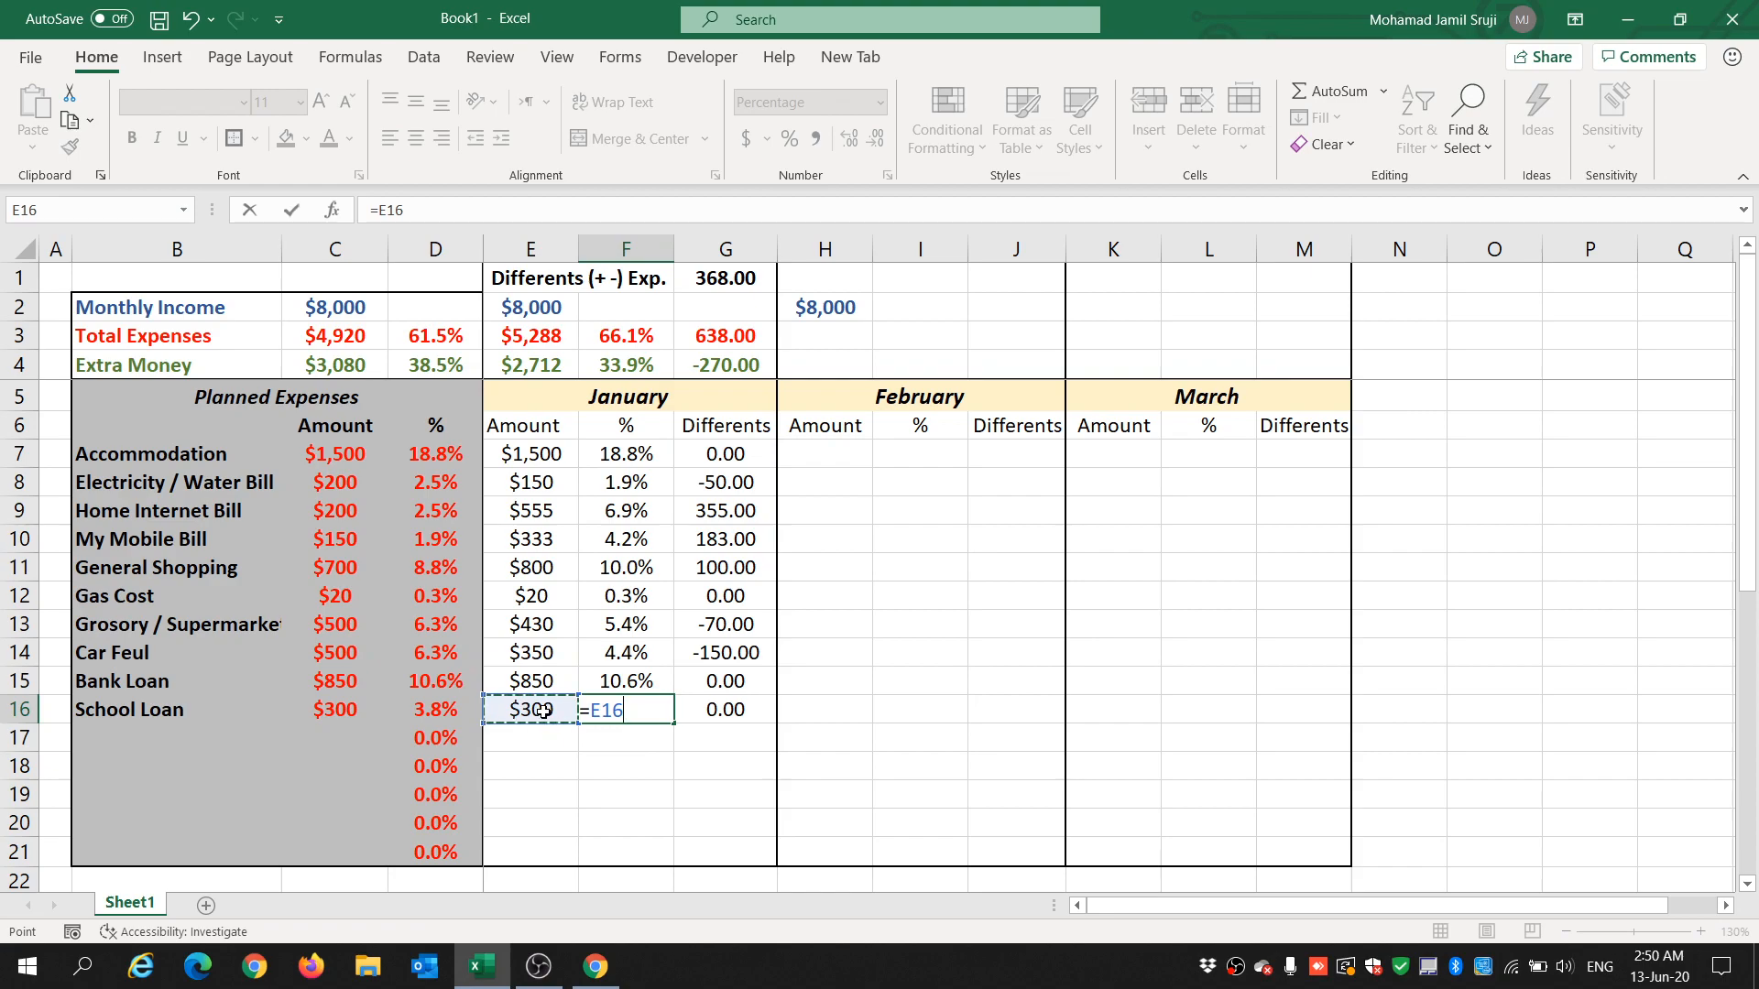
type("/")
left_click(519, 318)
key("Return")
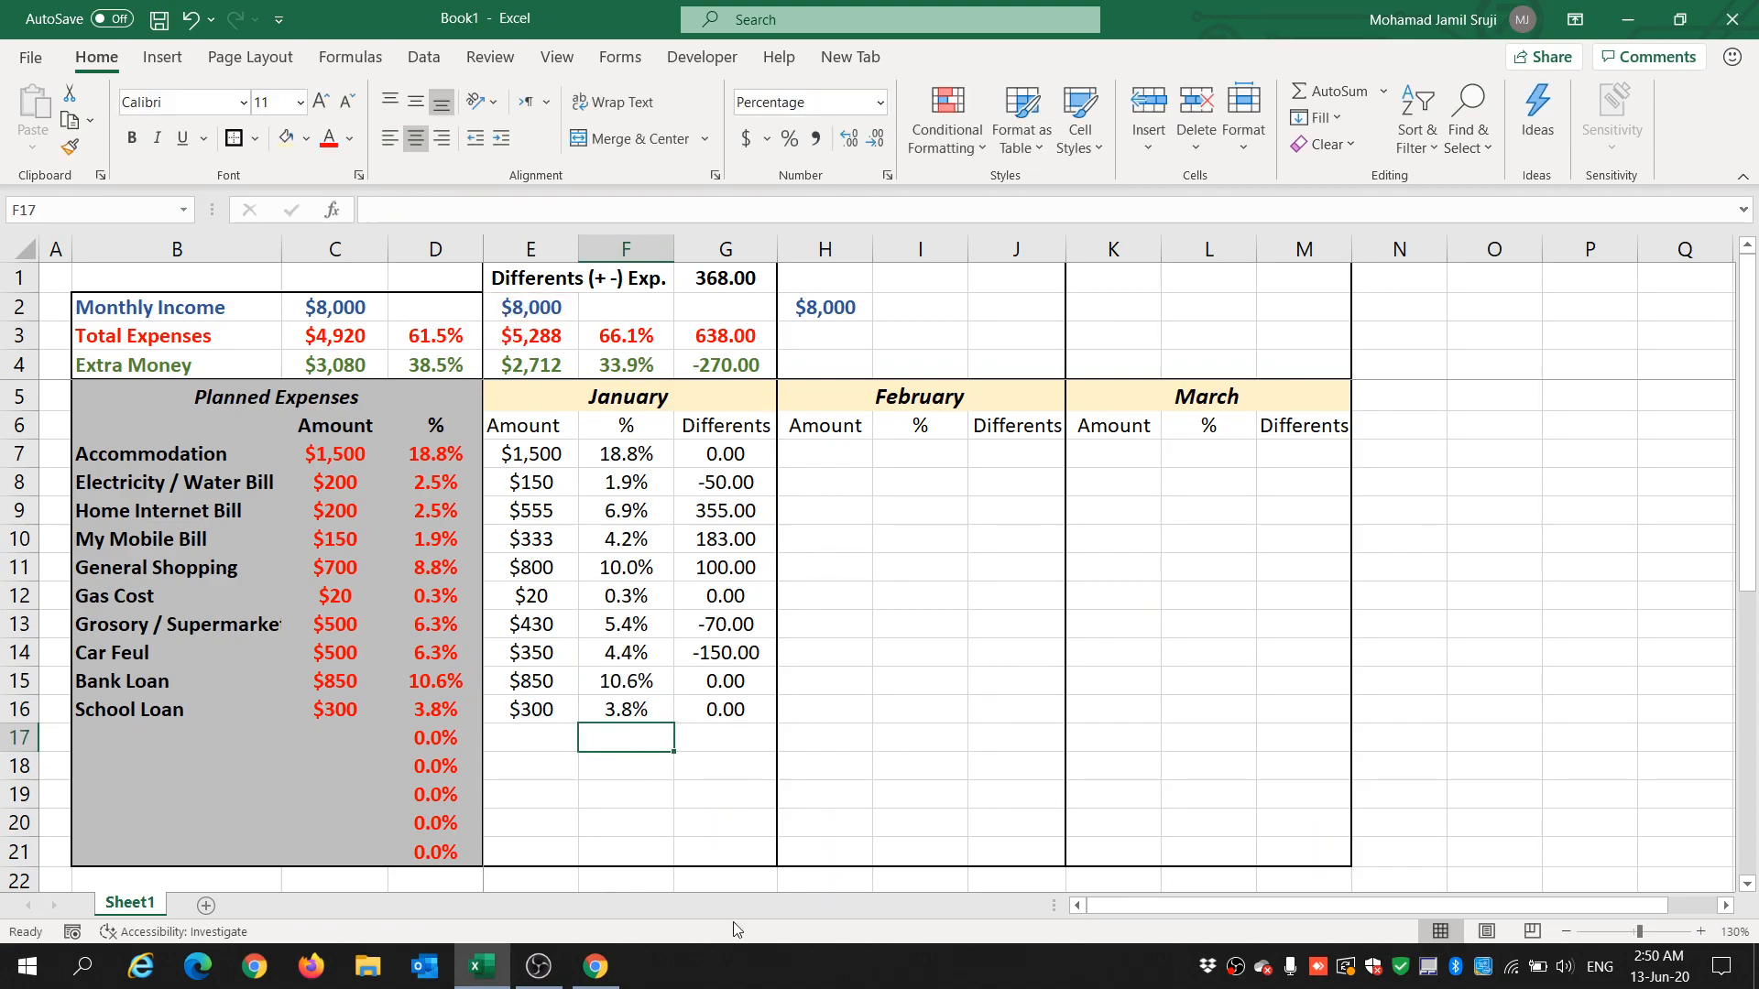
left_click(439, 713)
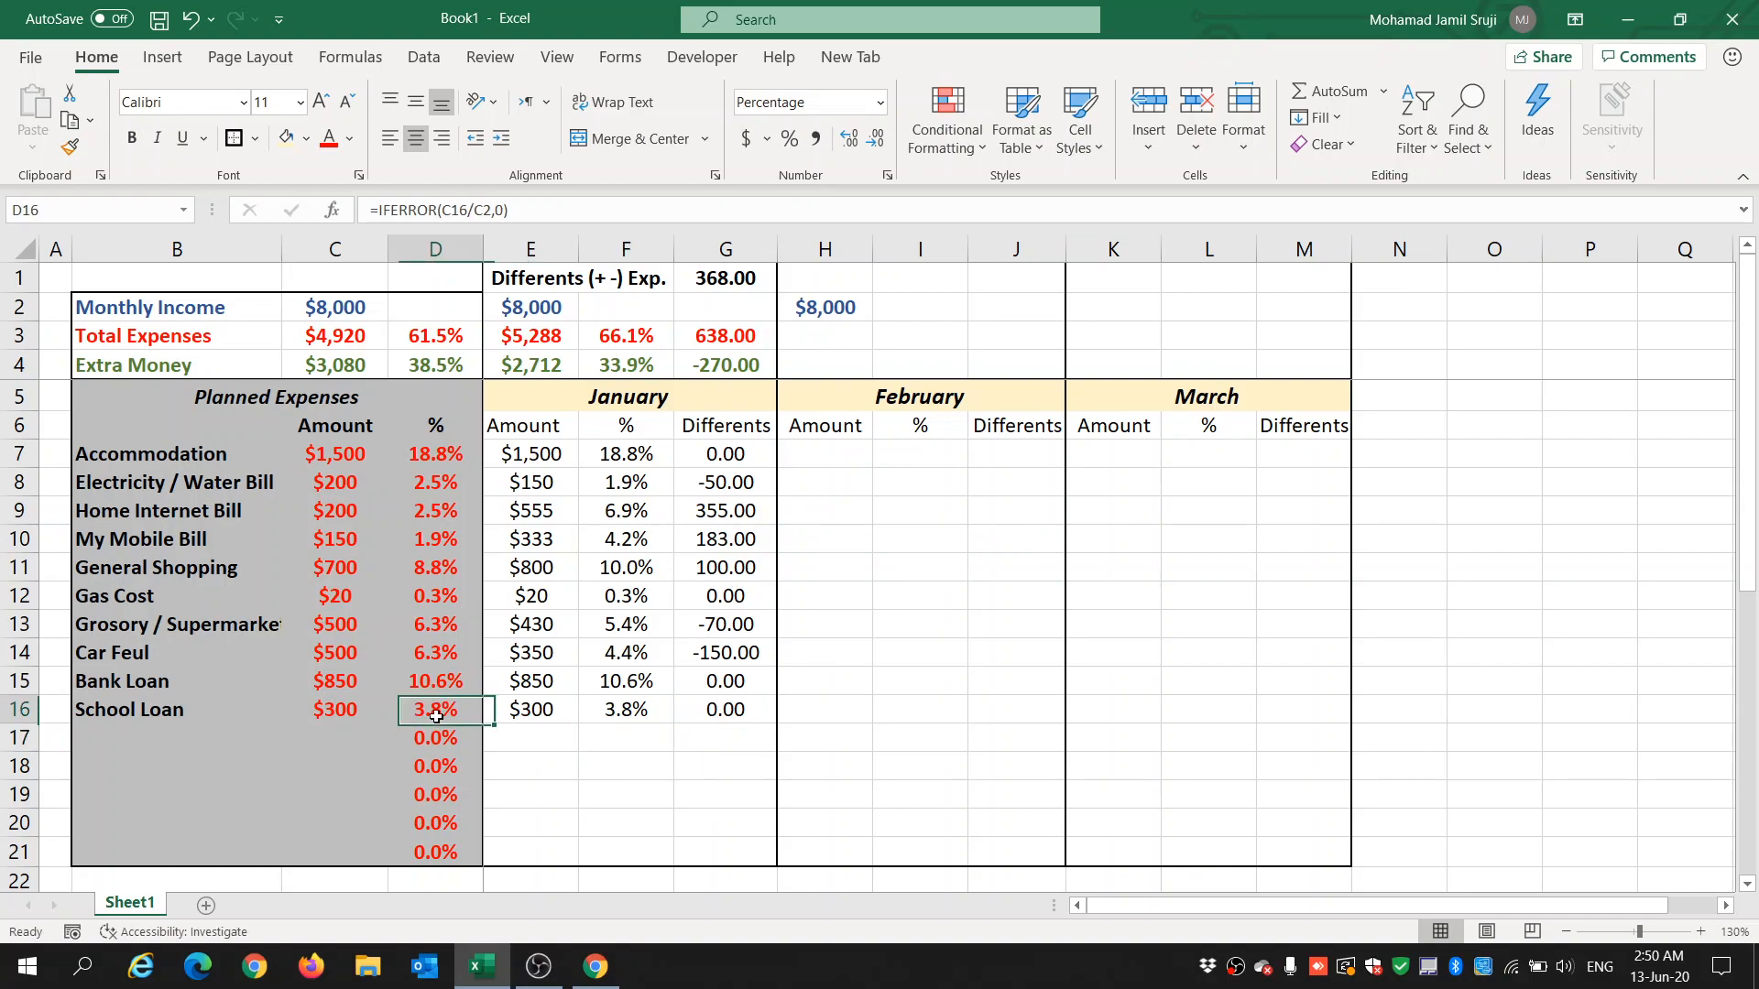
left_click(725, 710)
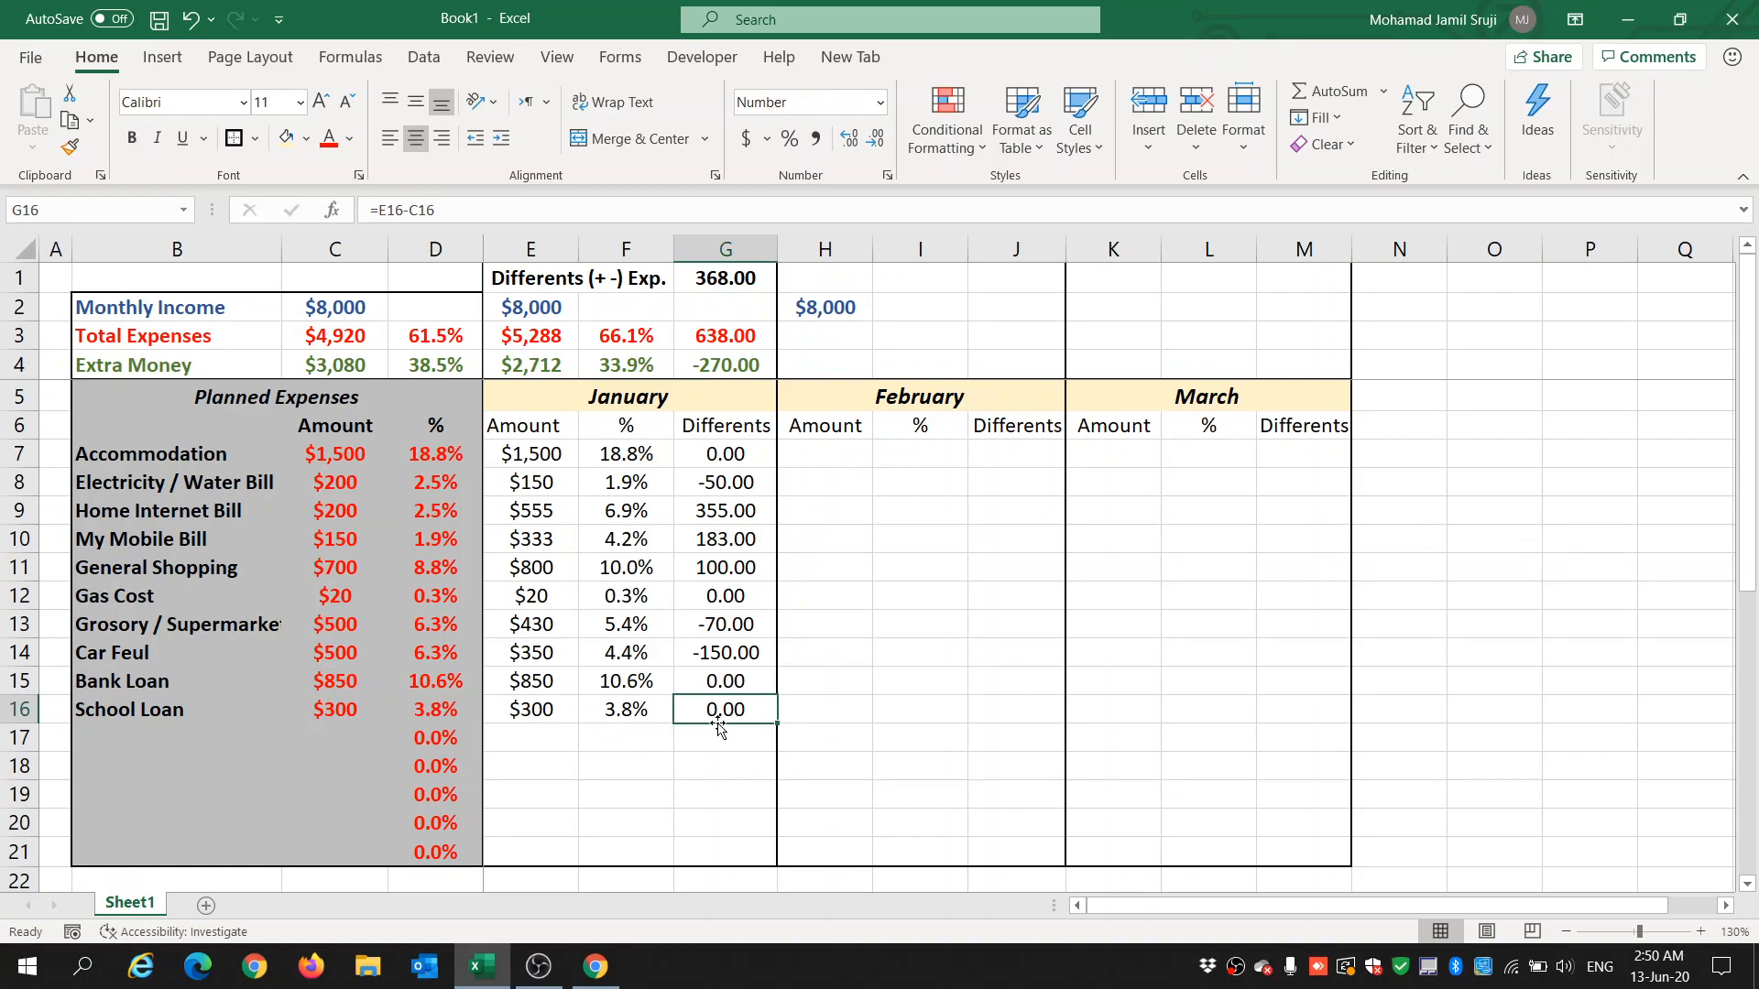
Change January's School Loan amount to 200 and check its percentage and difference against the plan.
left_click(505, 706)
double_click(519, 711)
key("BackSpace")
type("2")
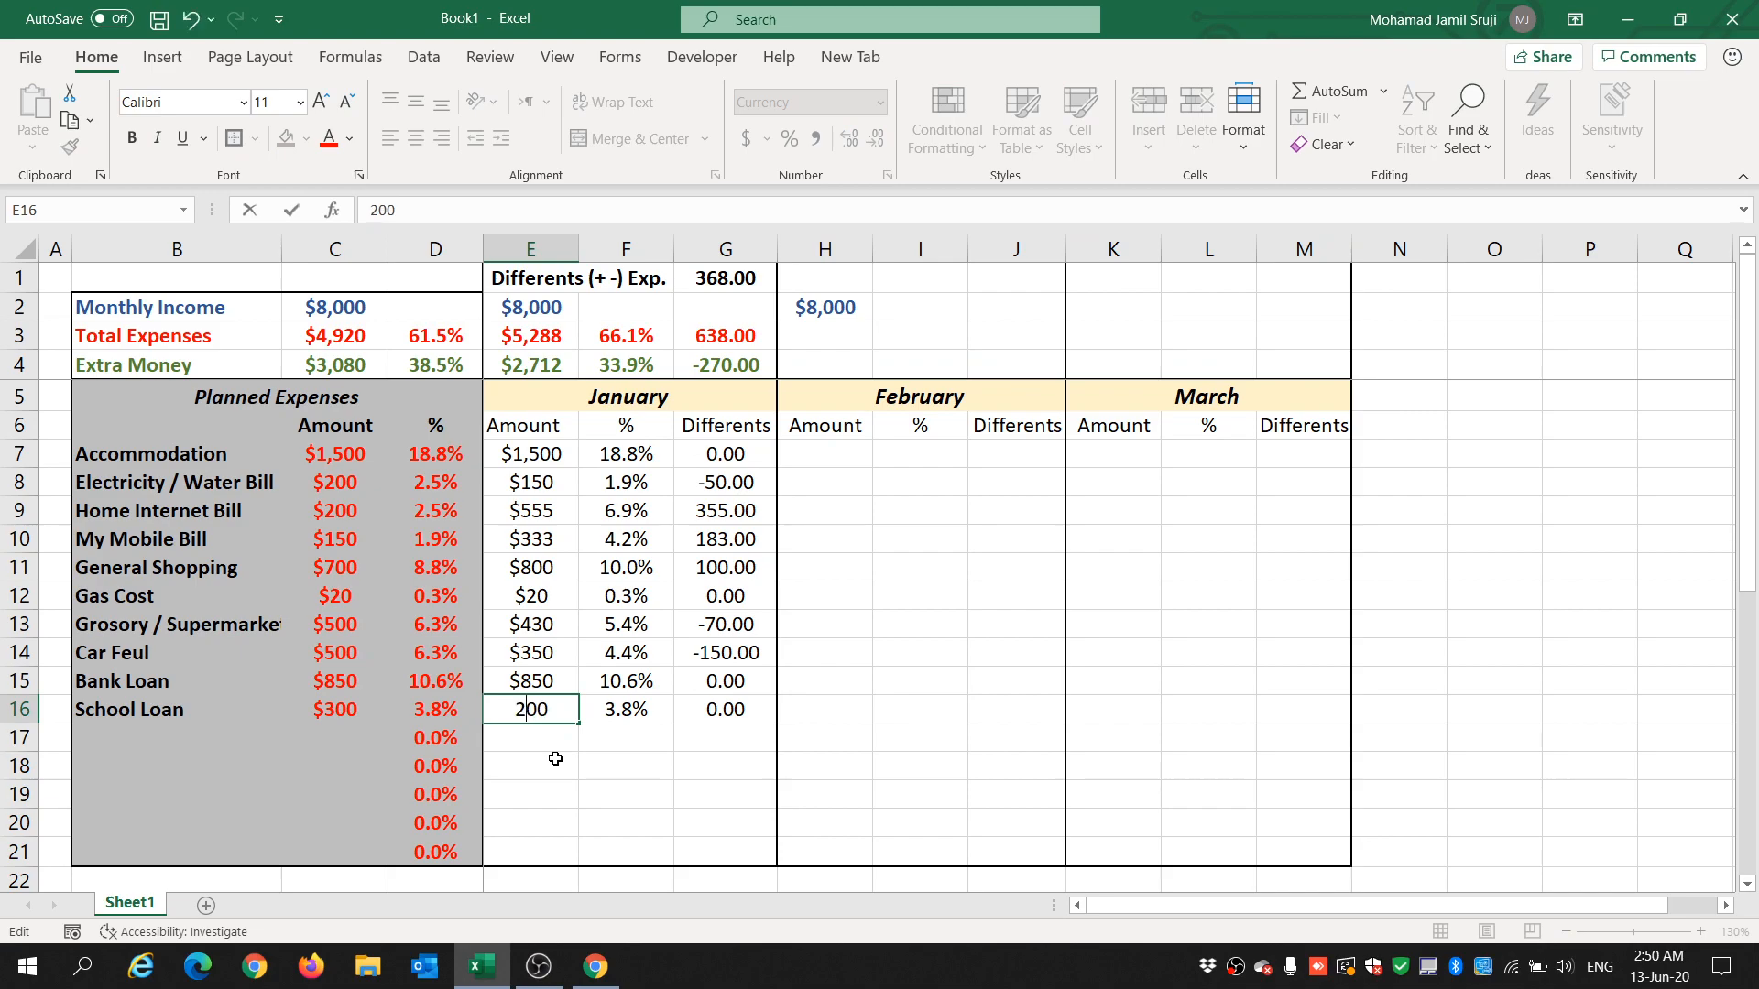
key("Return")
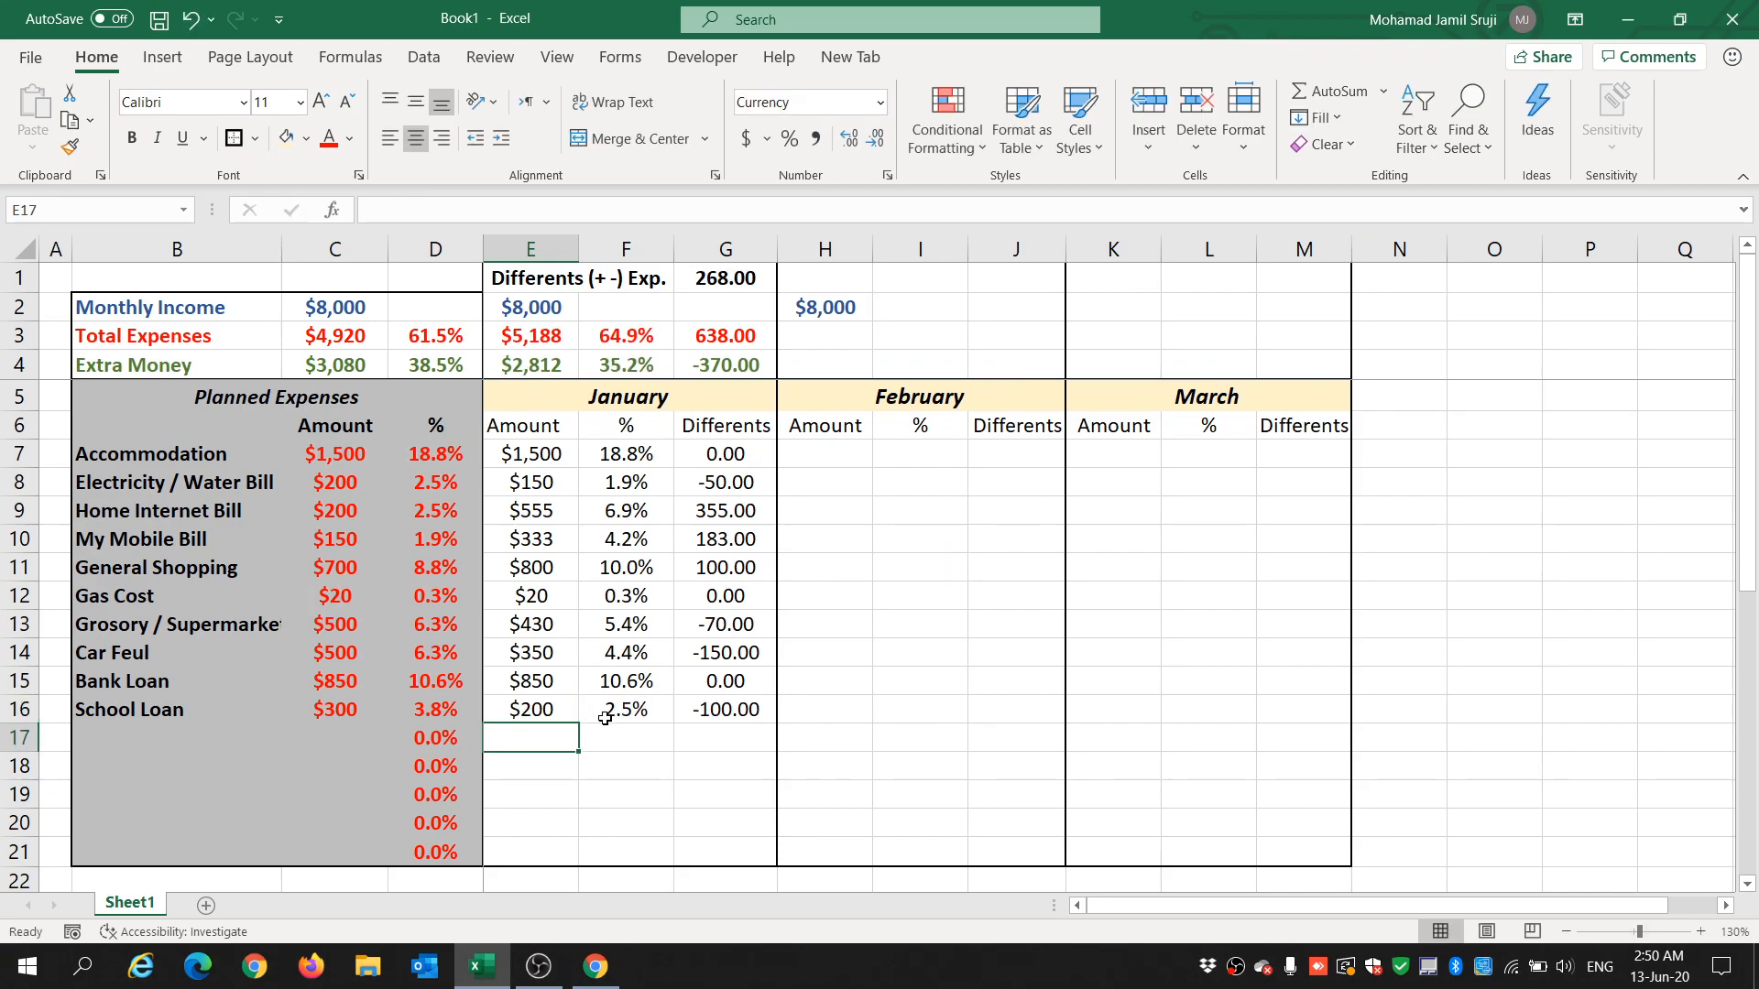
left_click(626, 716)
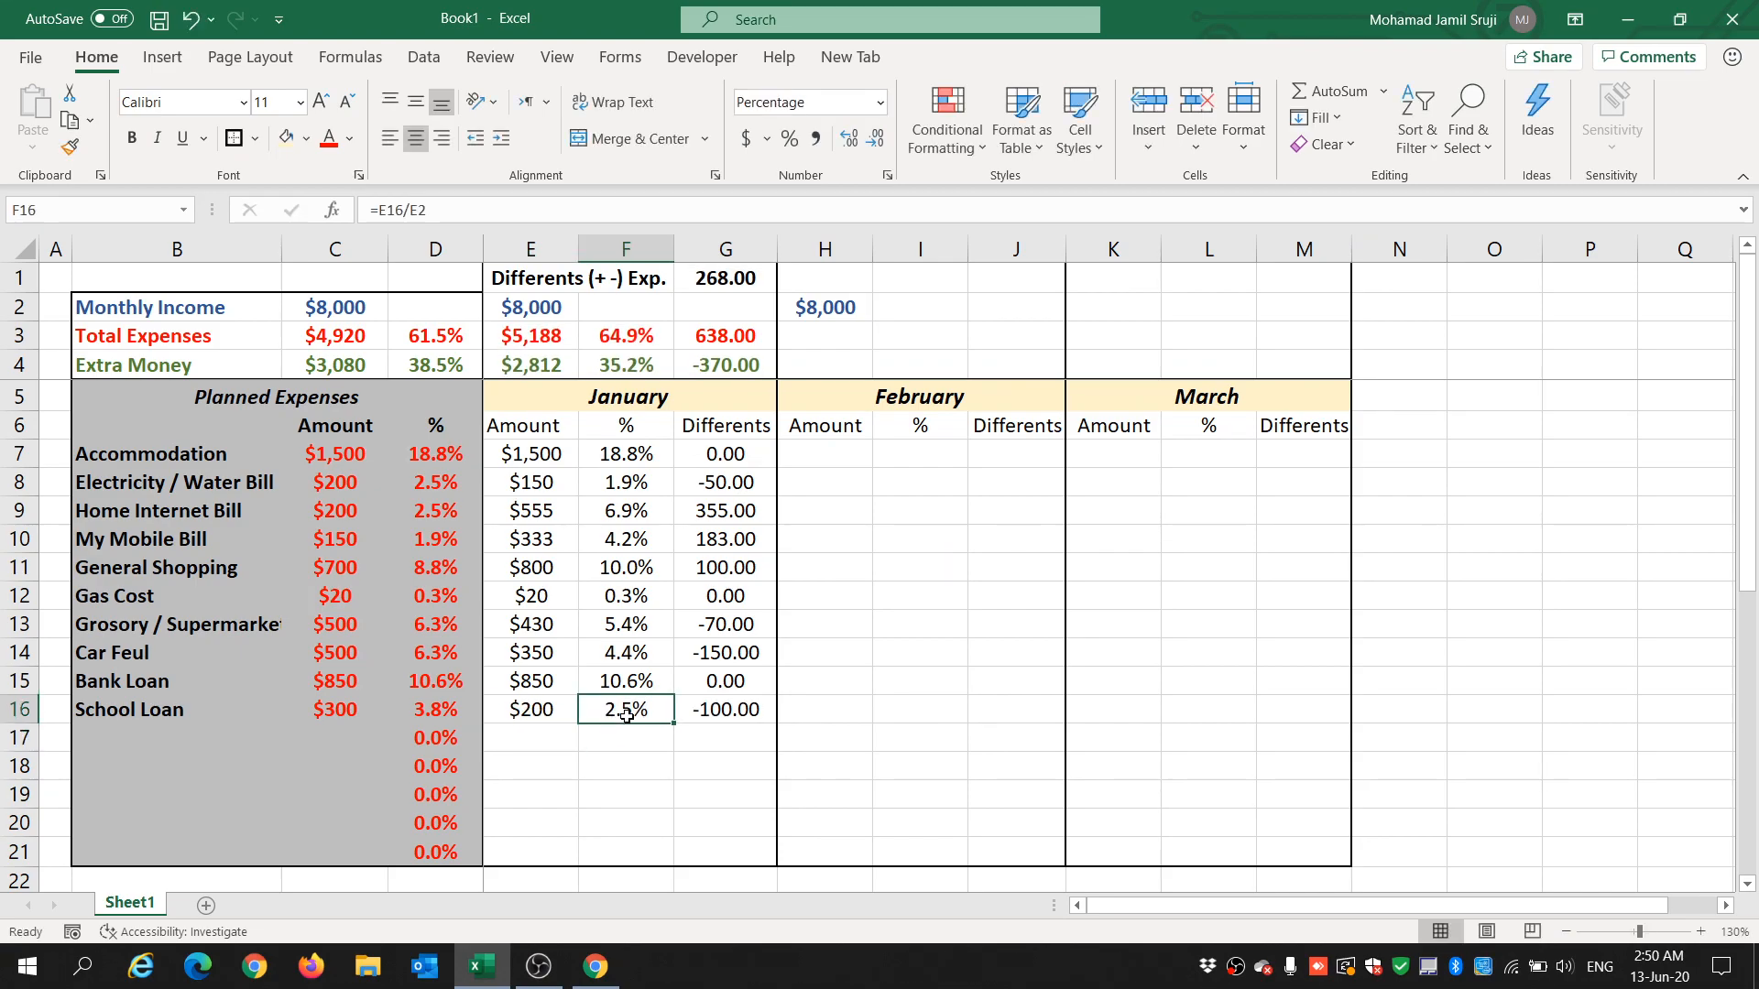
left_click(430, 713)
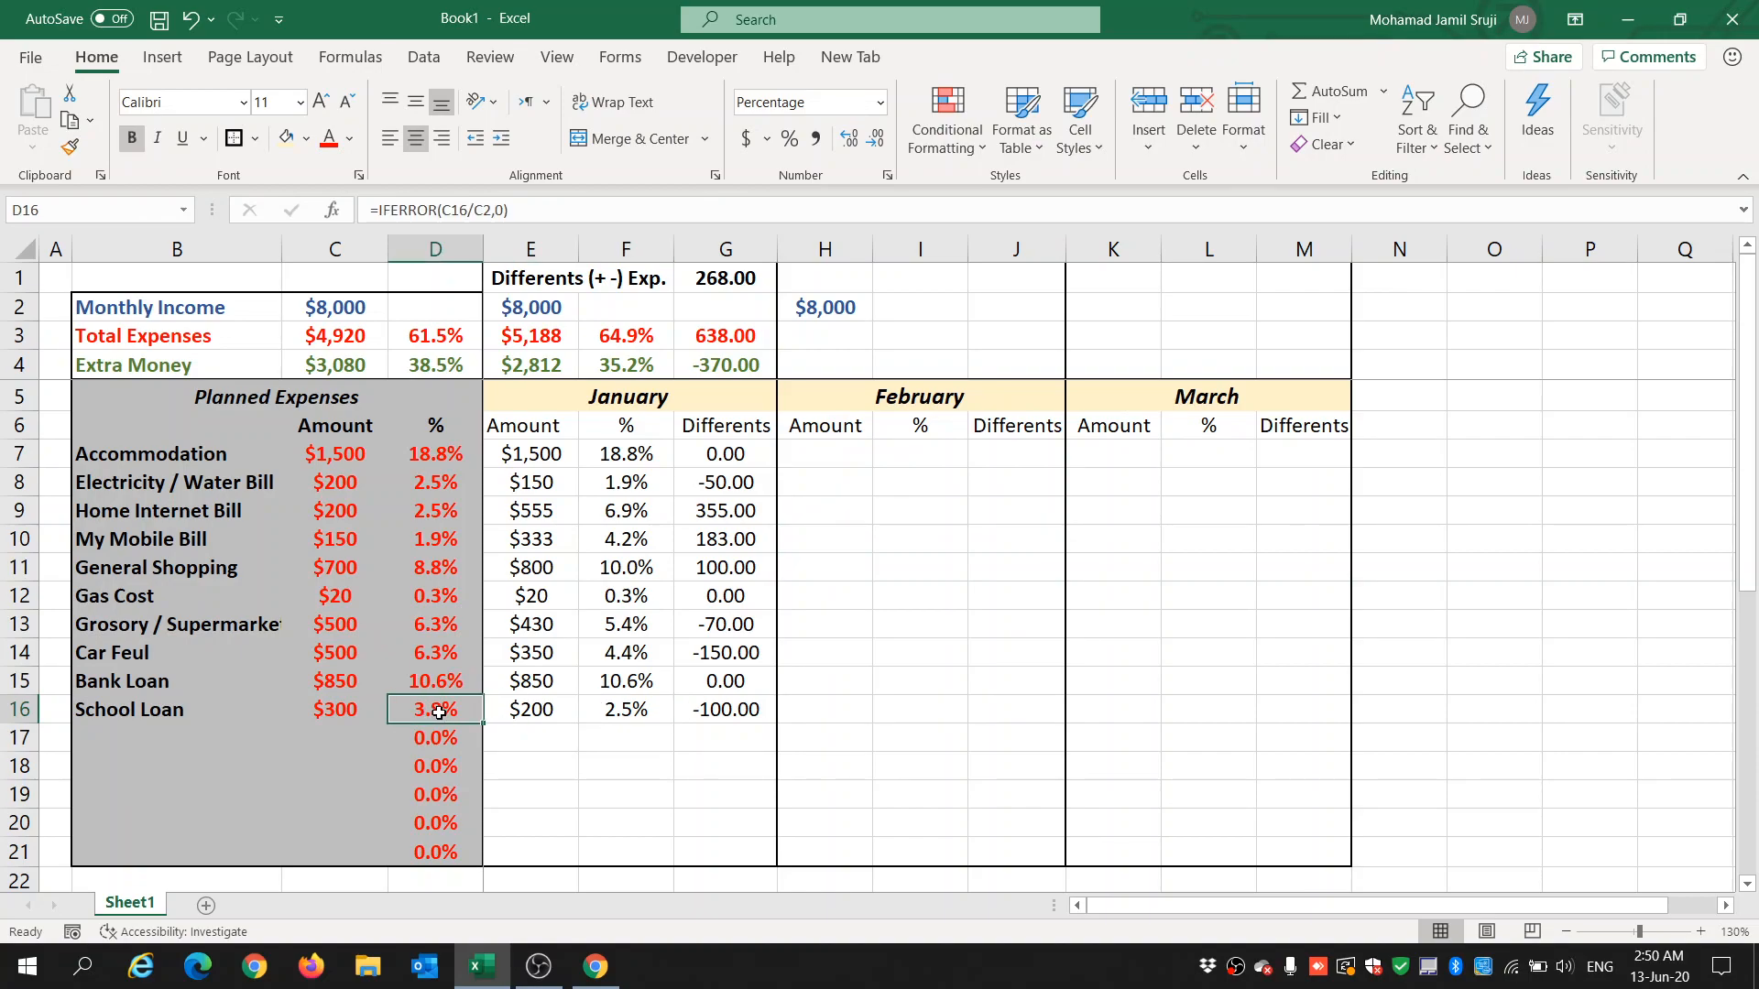
left_click(737, 713)
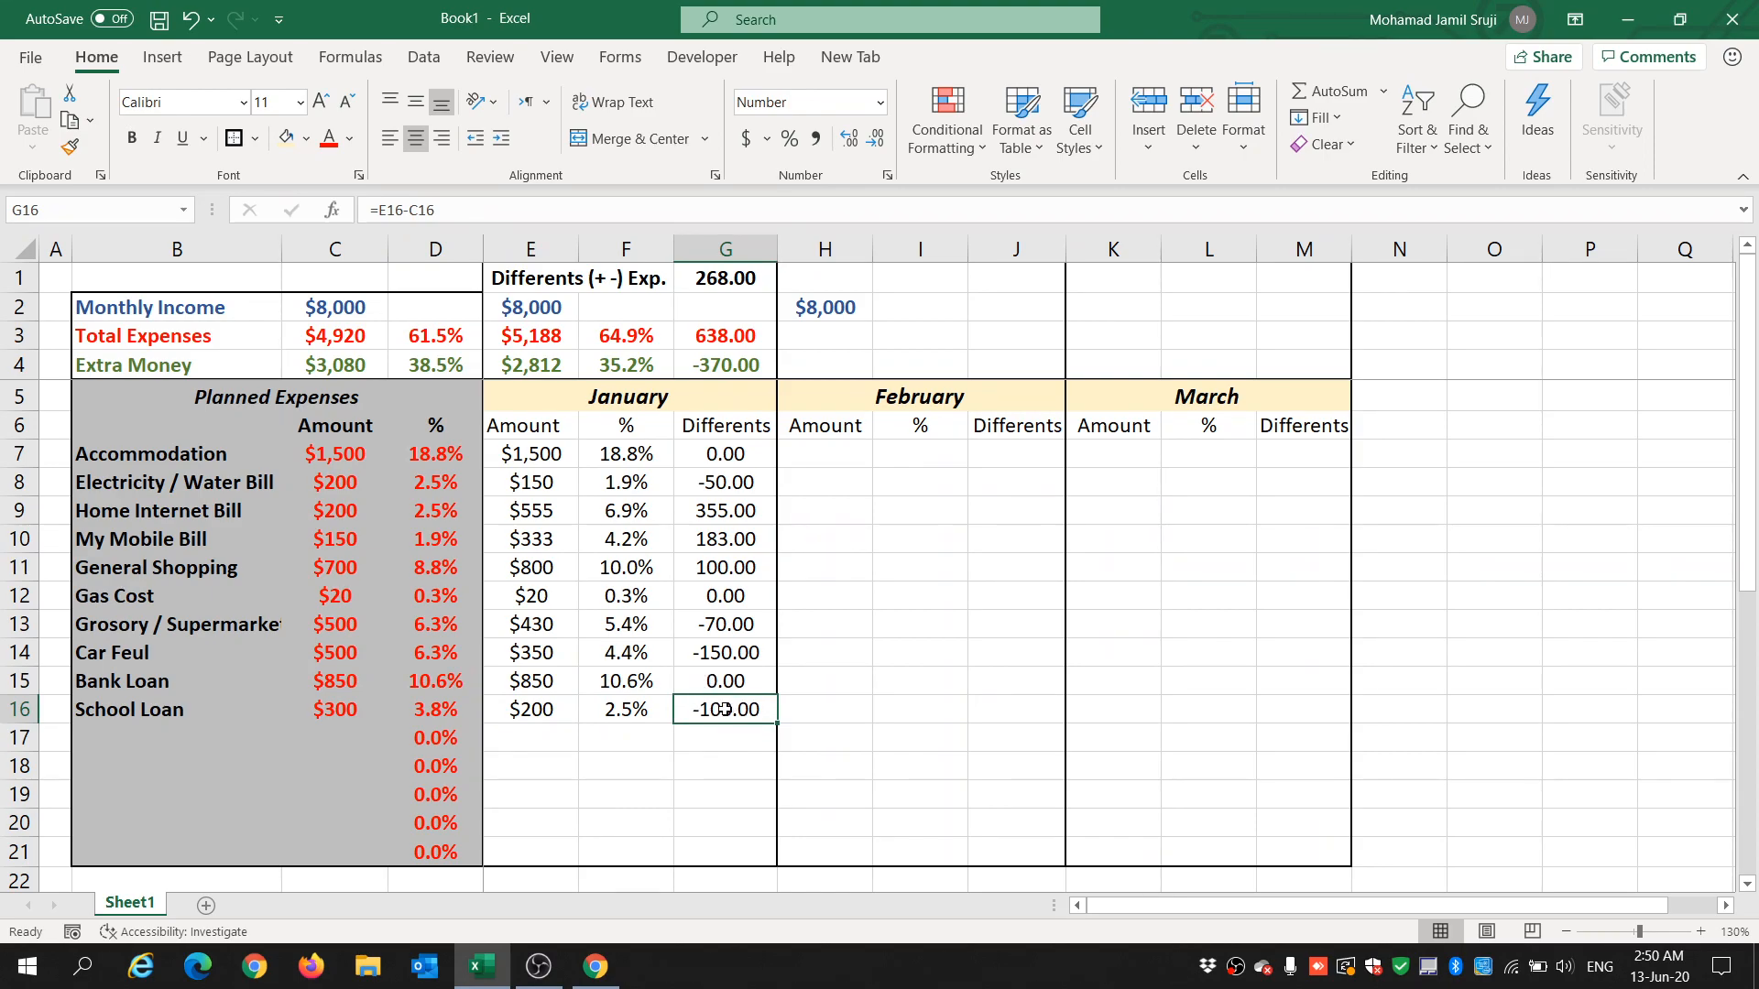
Format January's Differents cells G7:G21 as Currency with the $ symbol and one decimal place.
left_click_drag(733, 453, 713, 842)
right_click(711, 676)
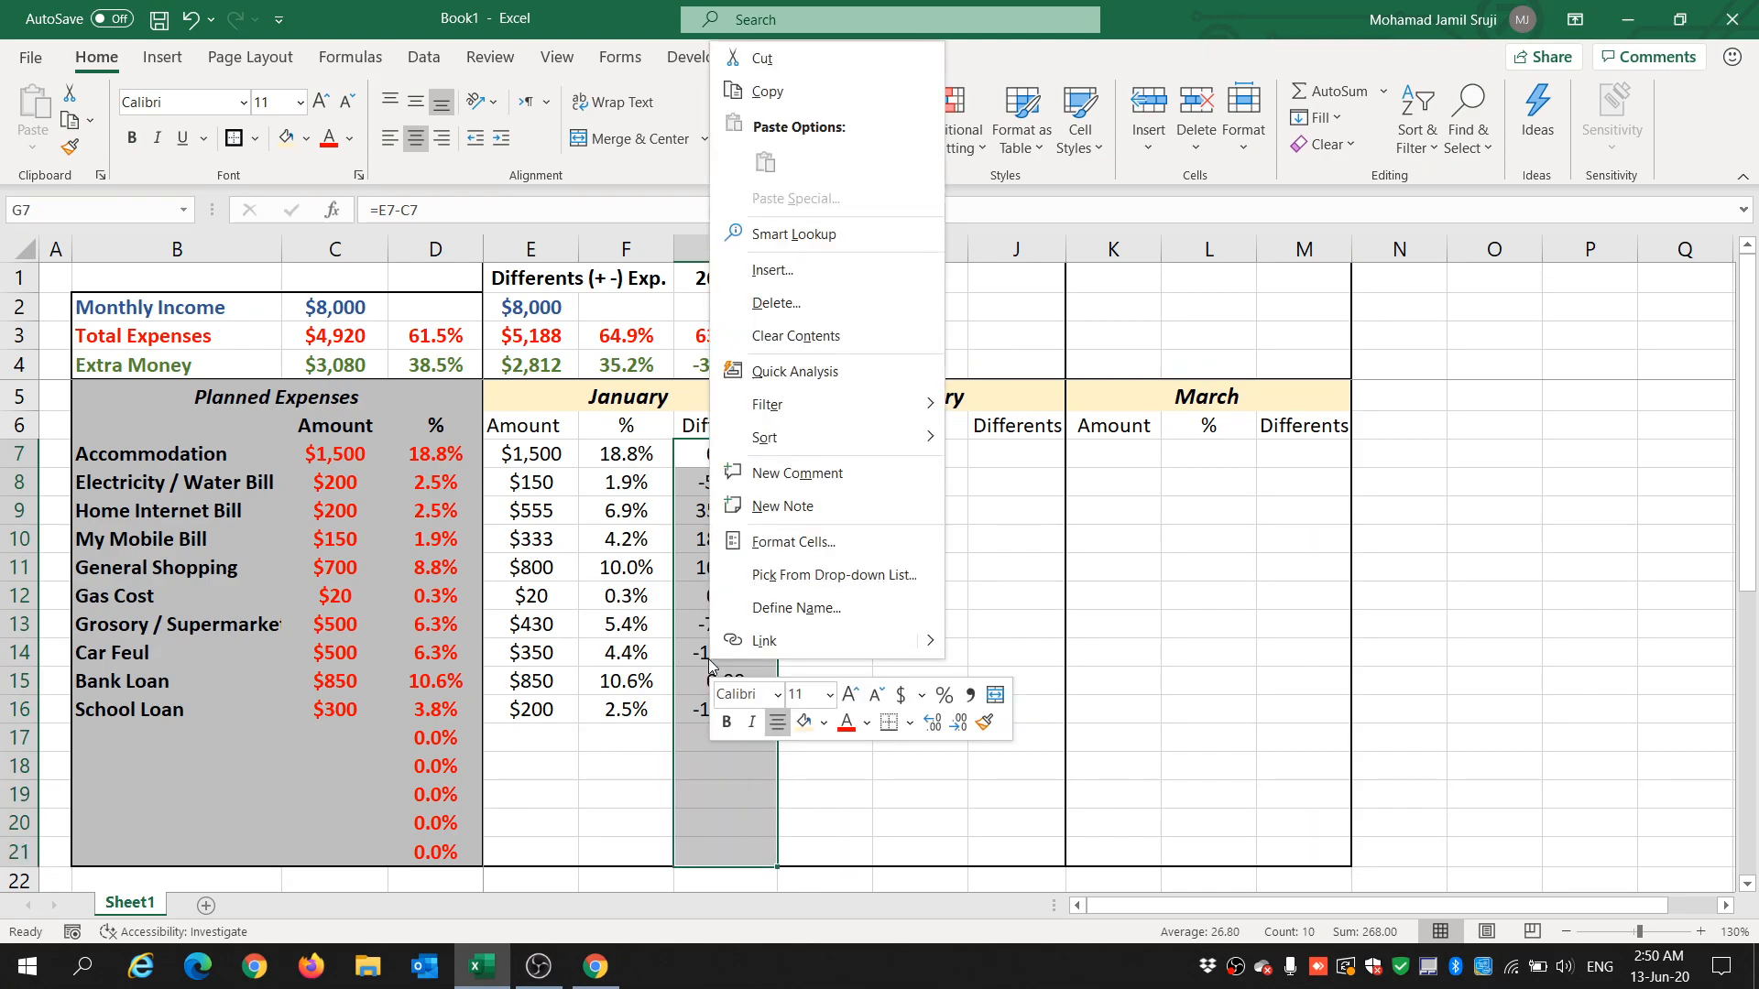
left_click(795, 541)
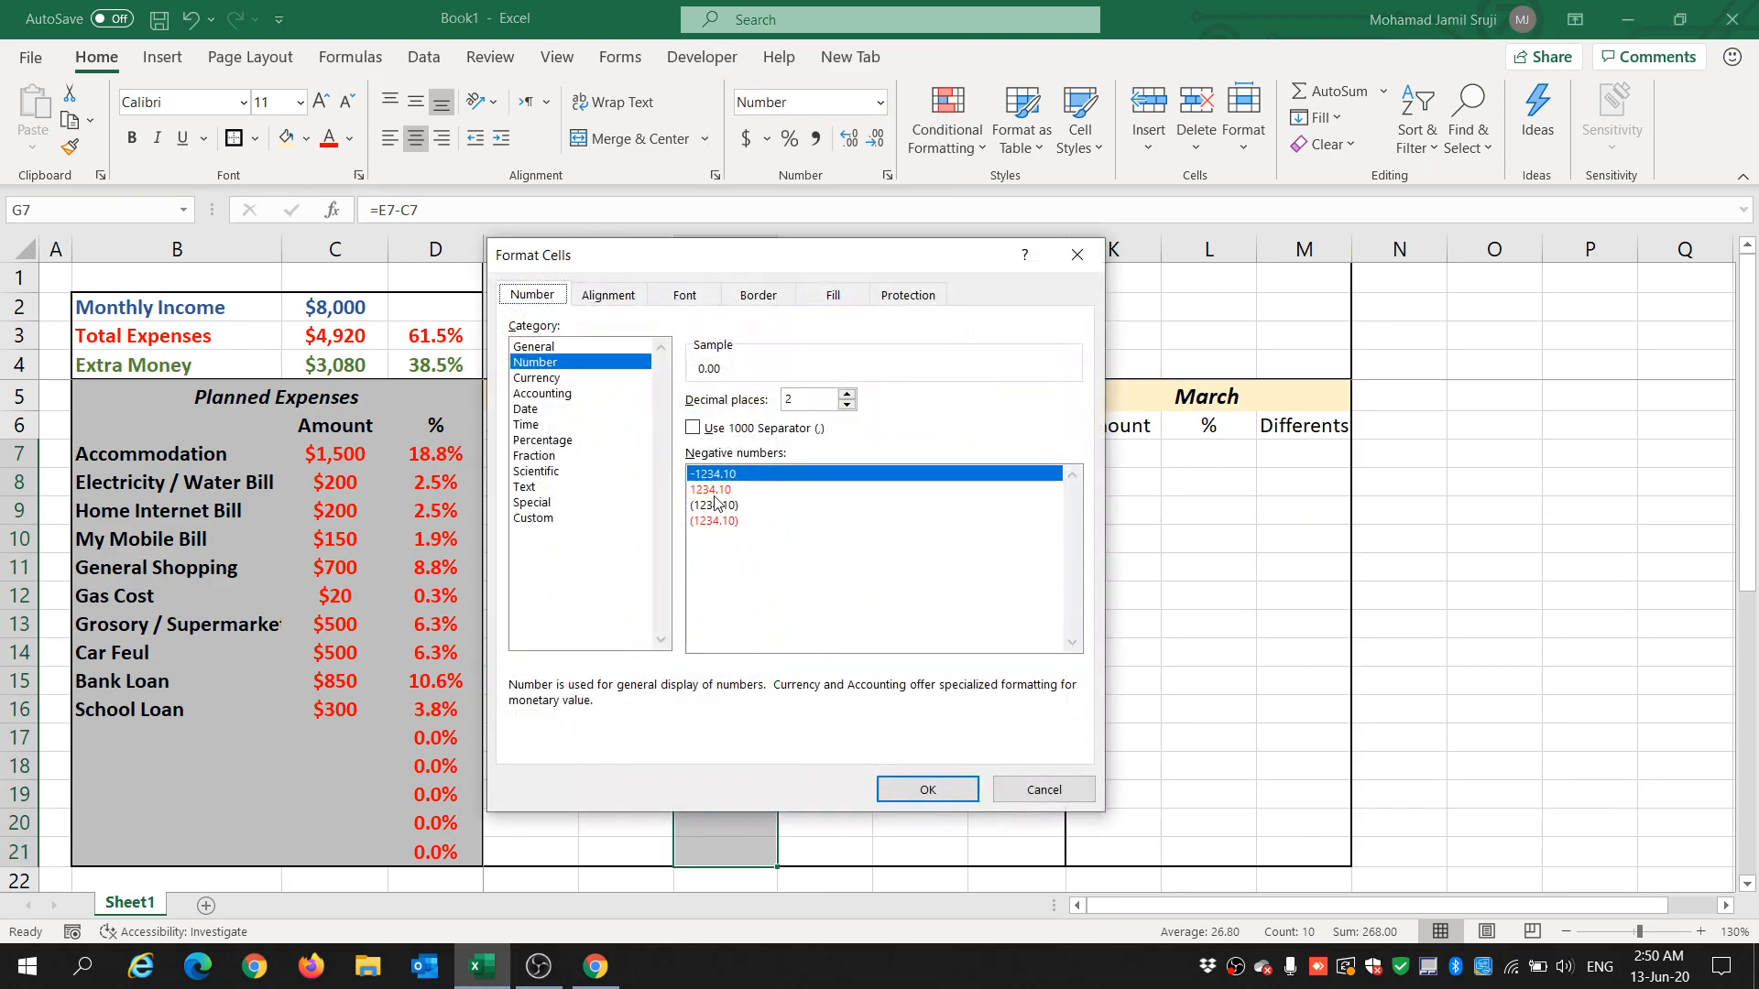
left_click(540, 378)
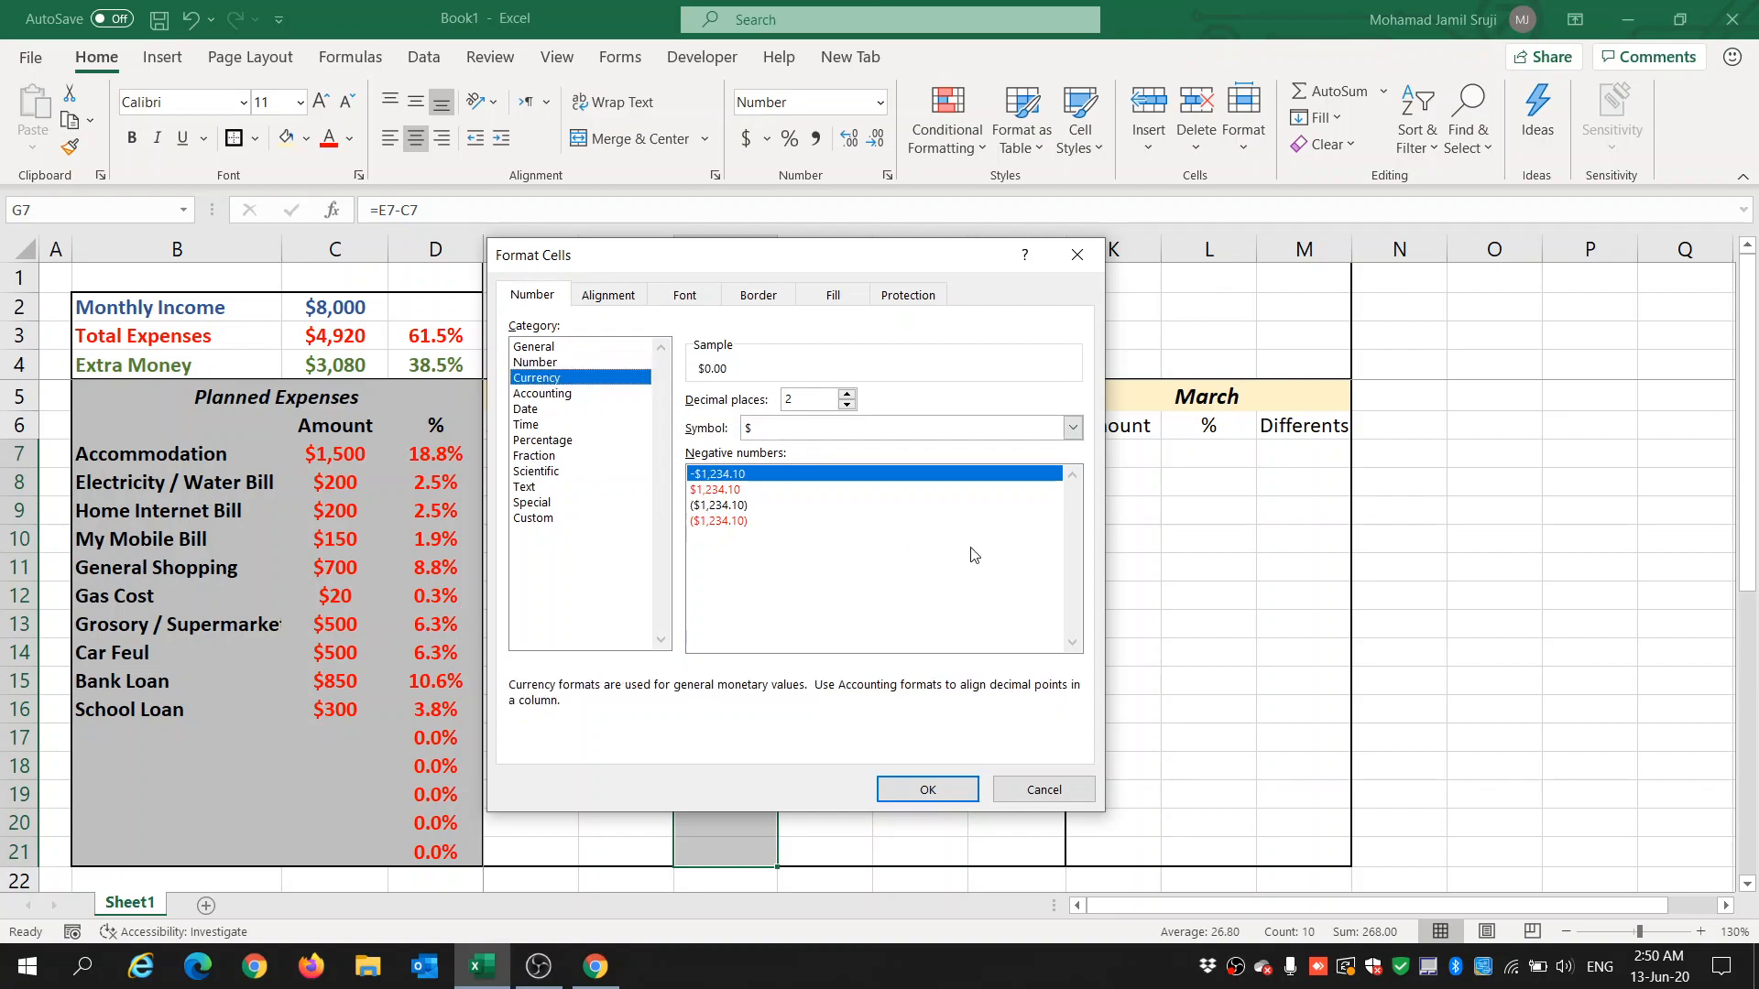
left_click(846, 404)
left_click(924, 789)
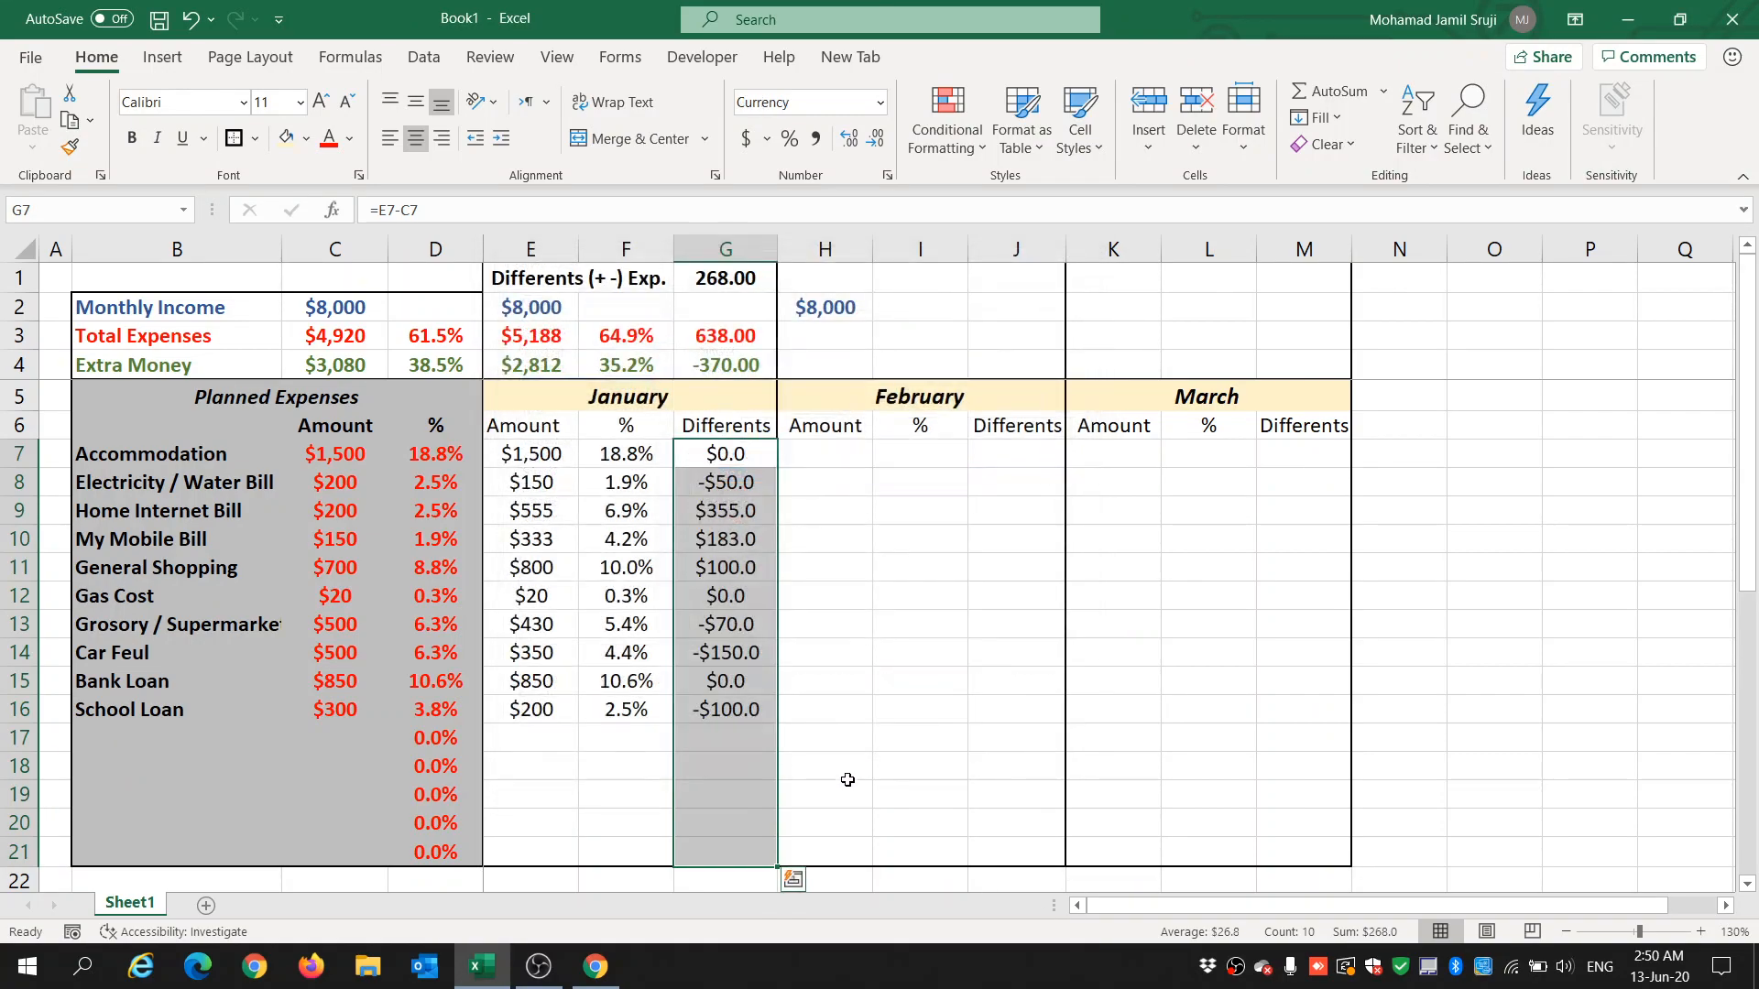
left_click(755, 786)
left_click(724, 715)
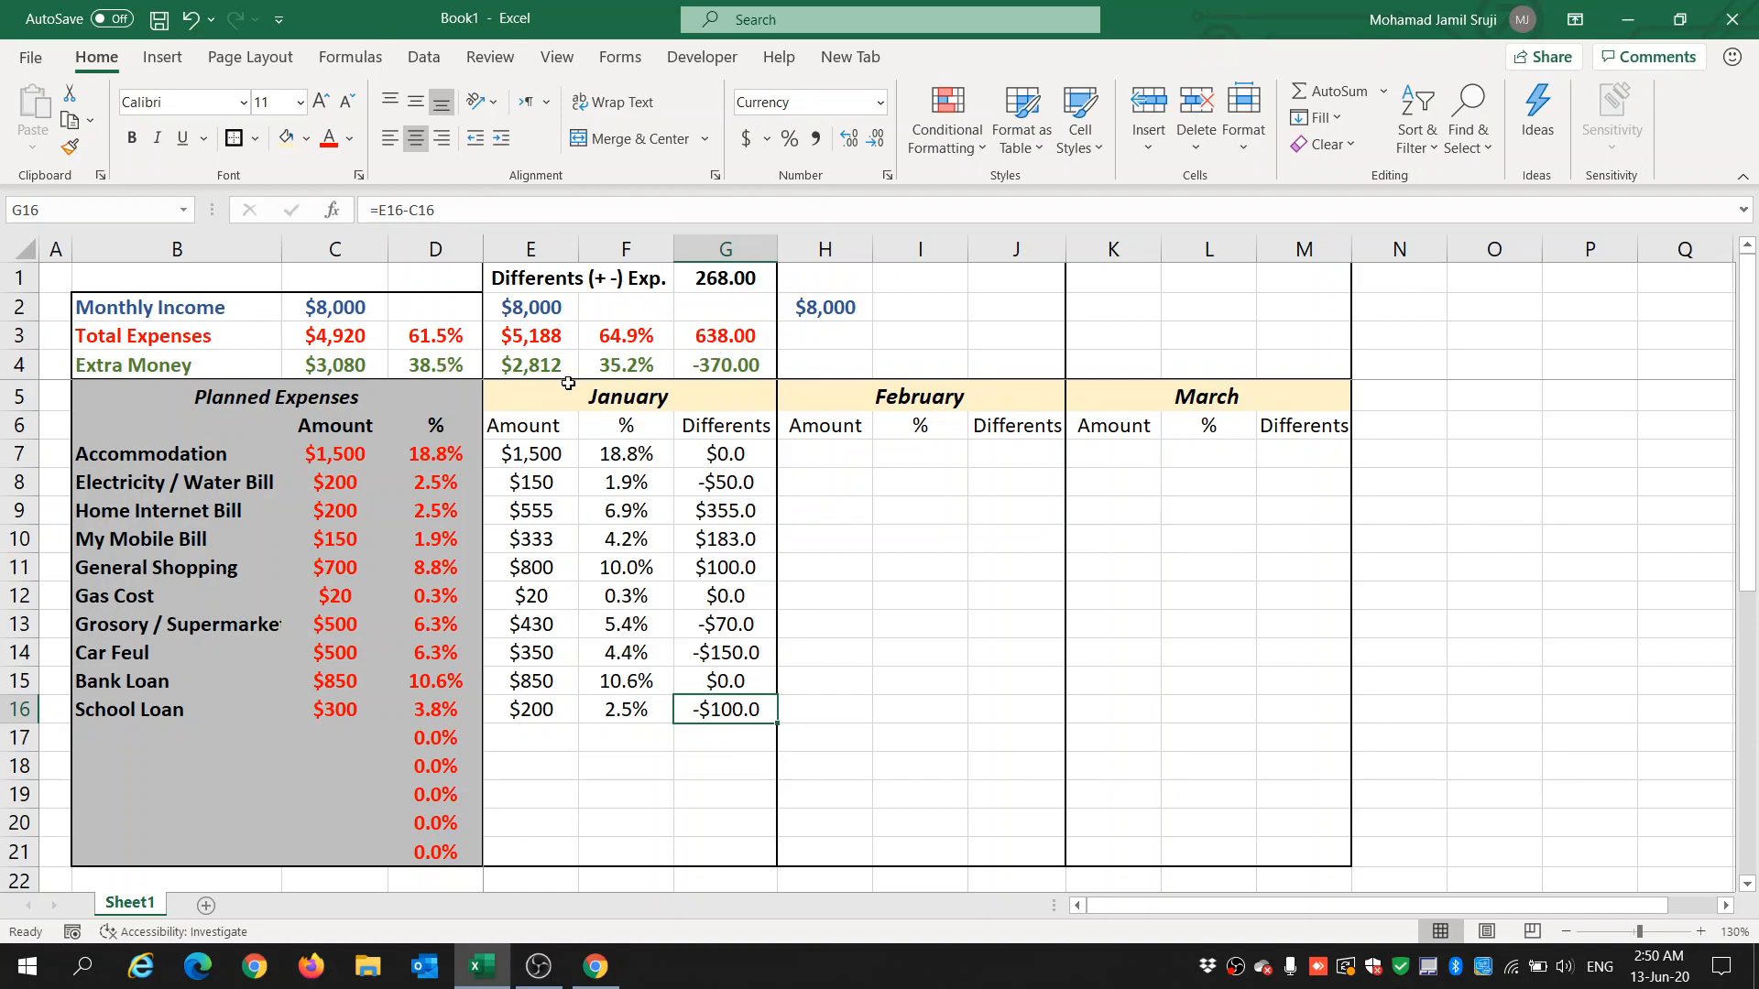
Examine January's Total Expenses and Extra Money figures: the amounts, percentages and the SUMIF totals of the differences.
left_click(719, 344)
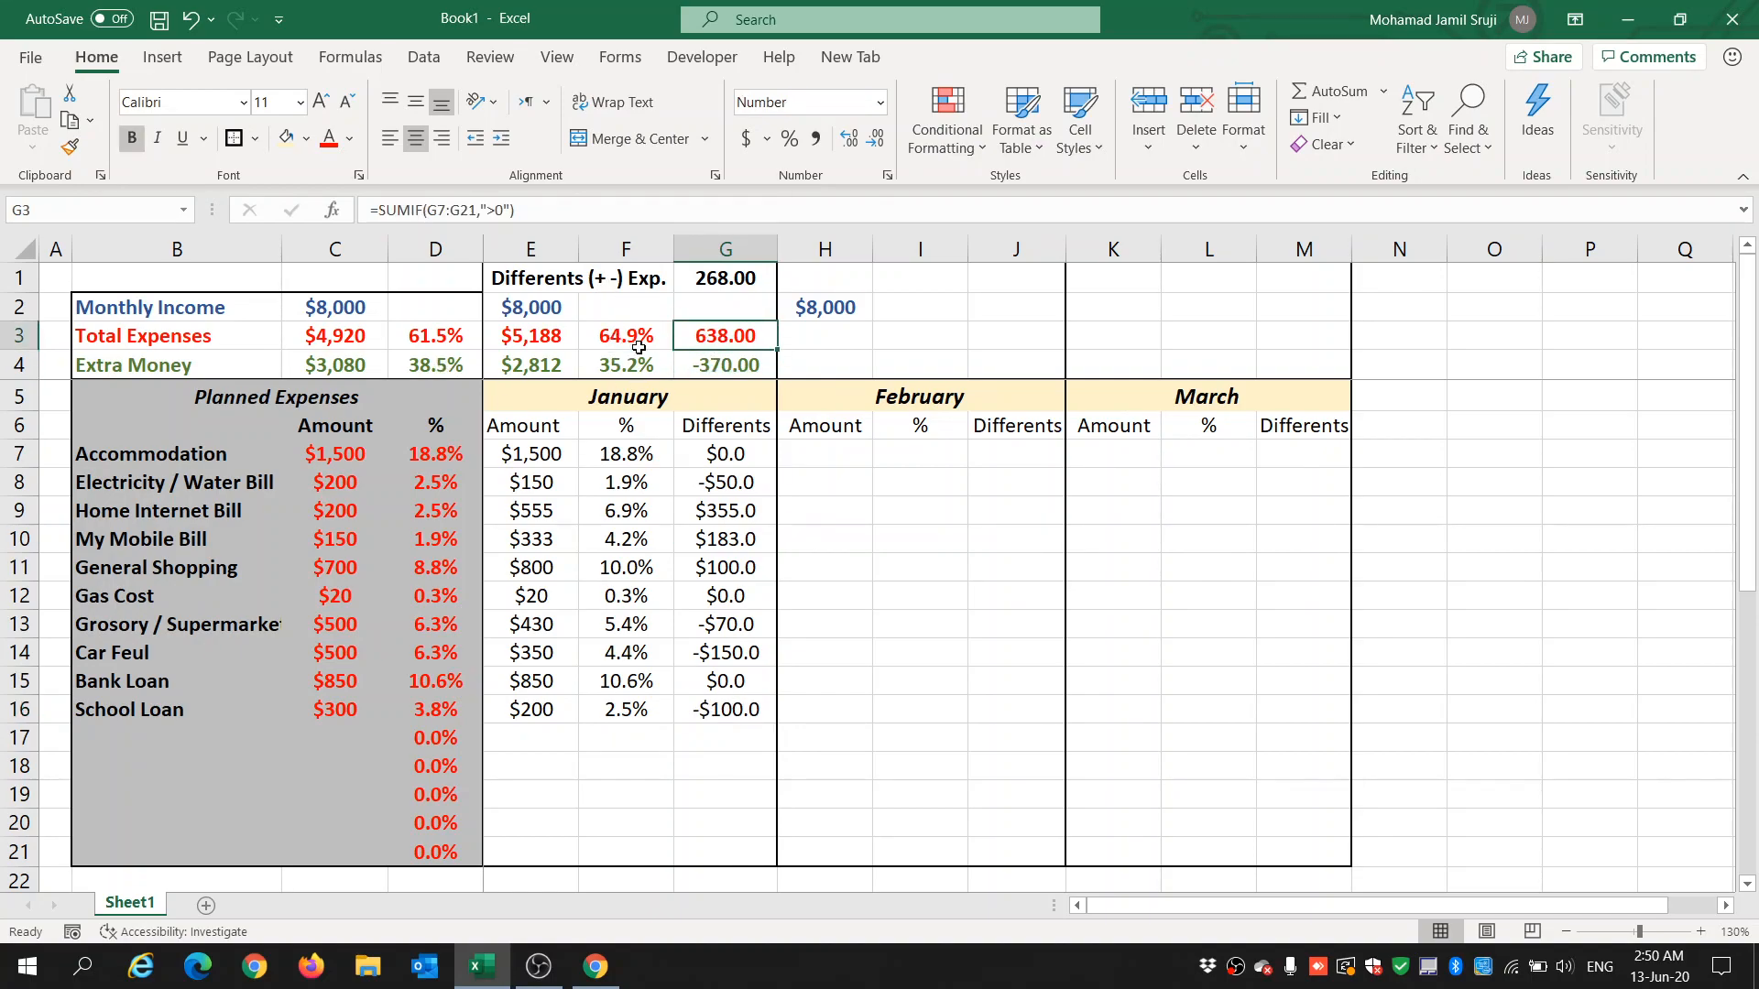
left_click(545, 340)
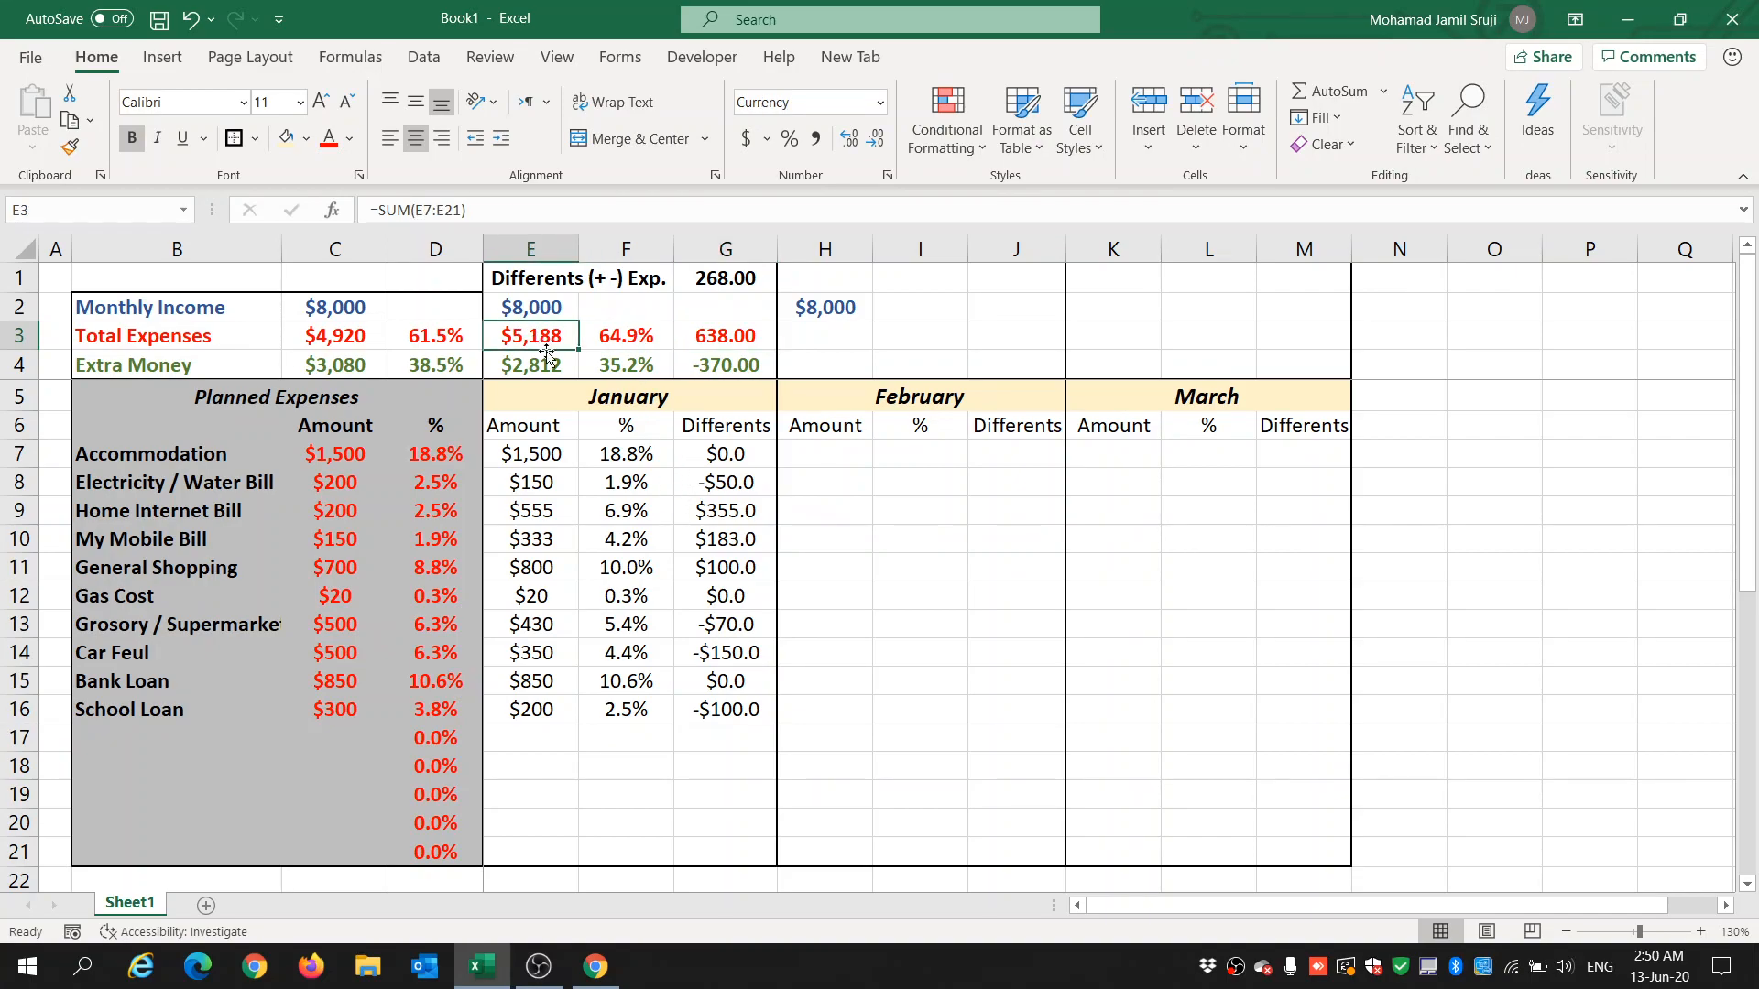
left_click(552, 369)
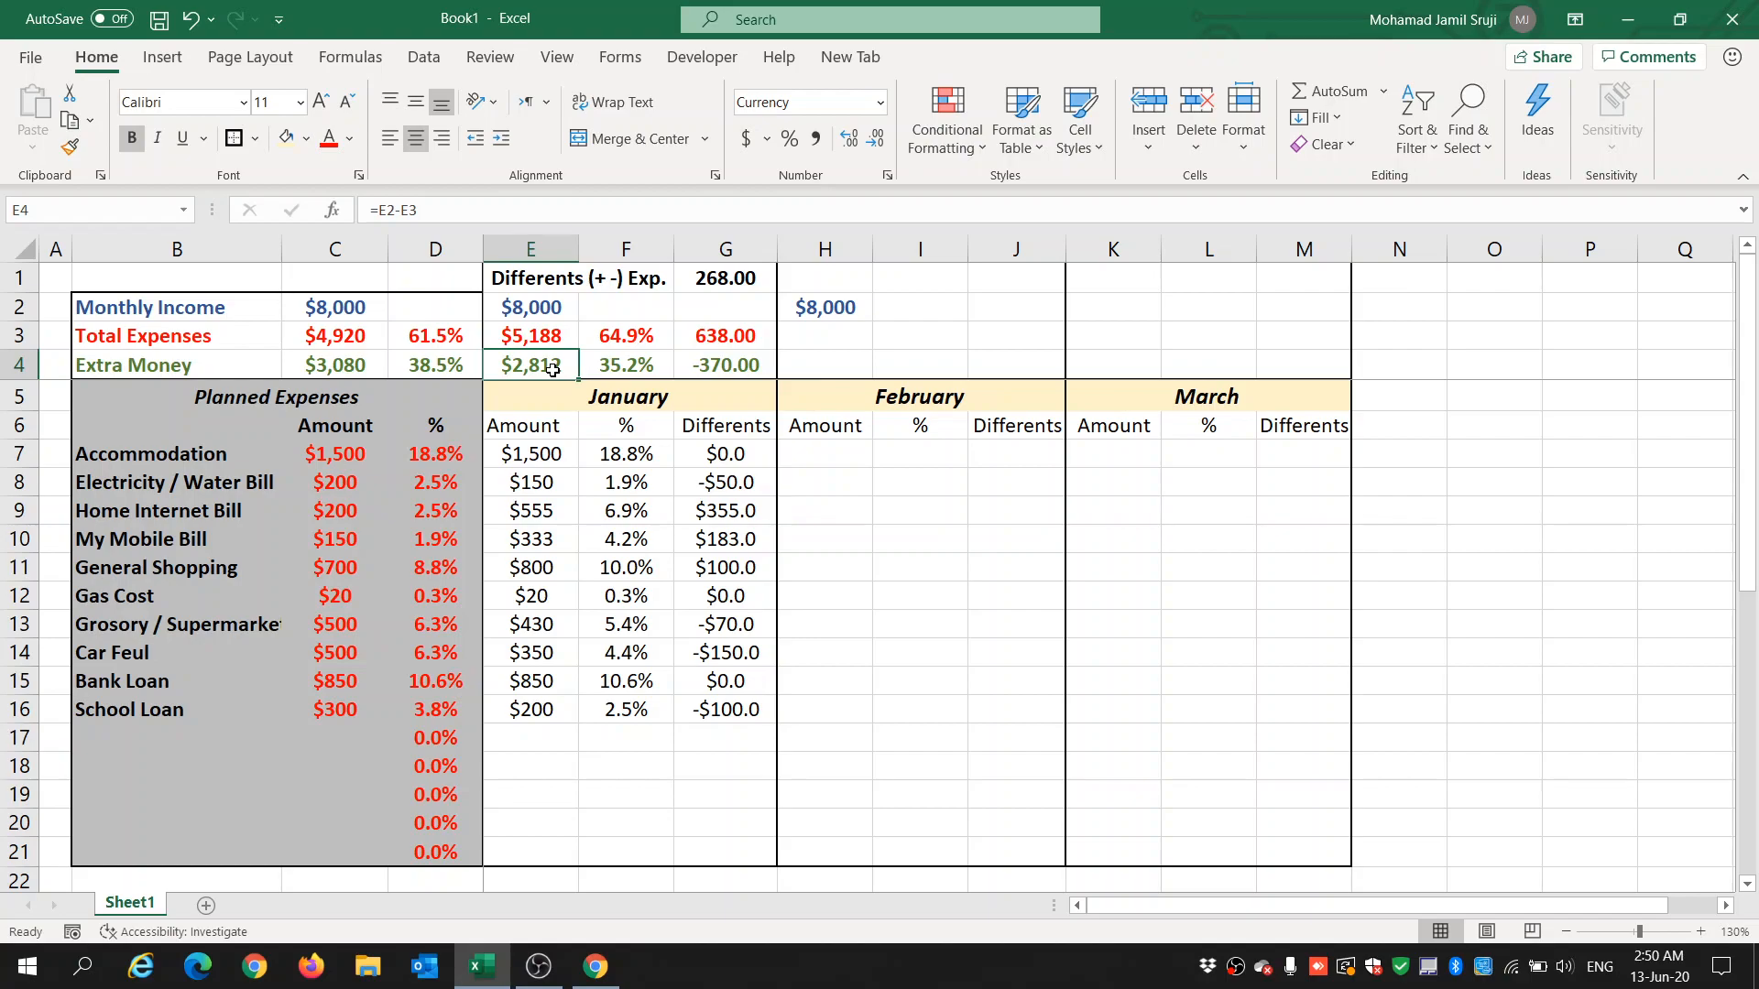
left_click(641, 339)
left_click(640, 366)
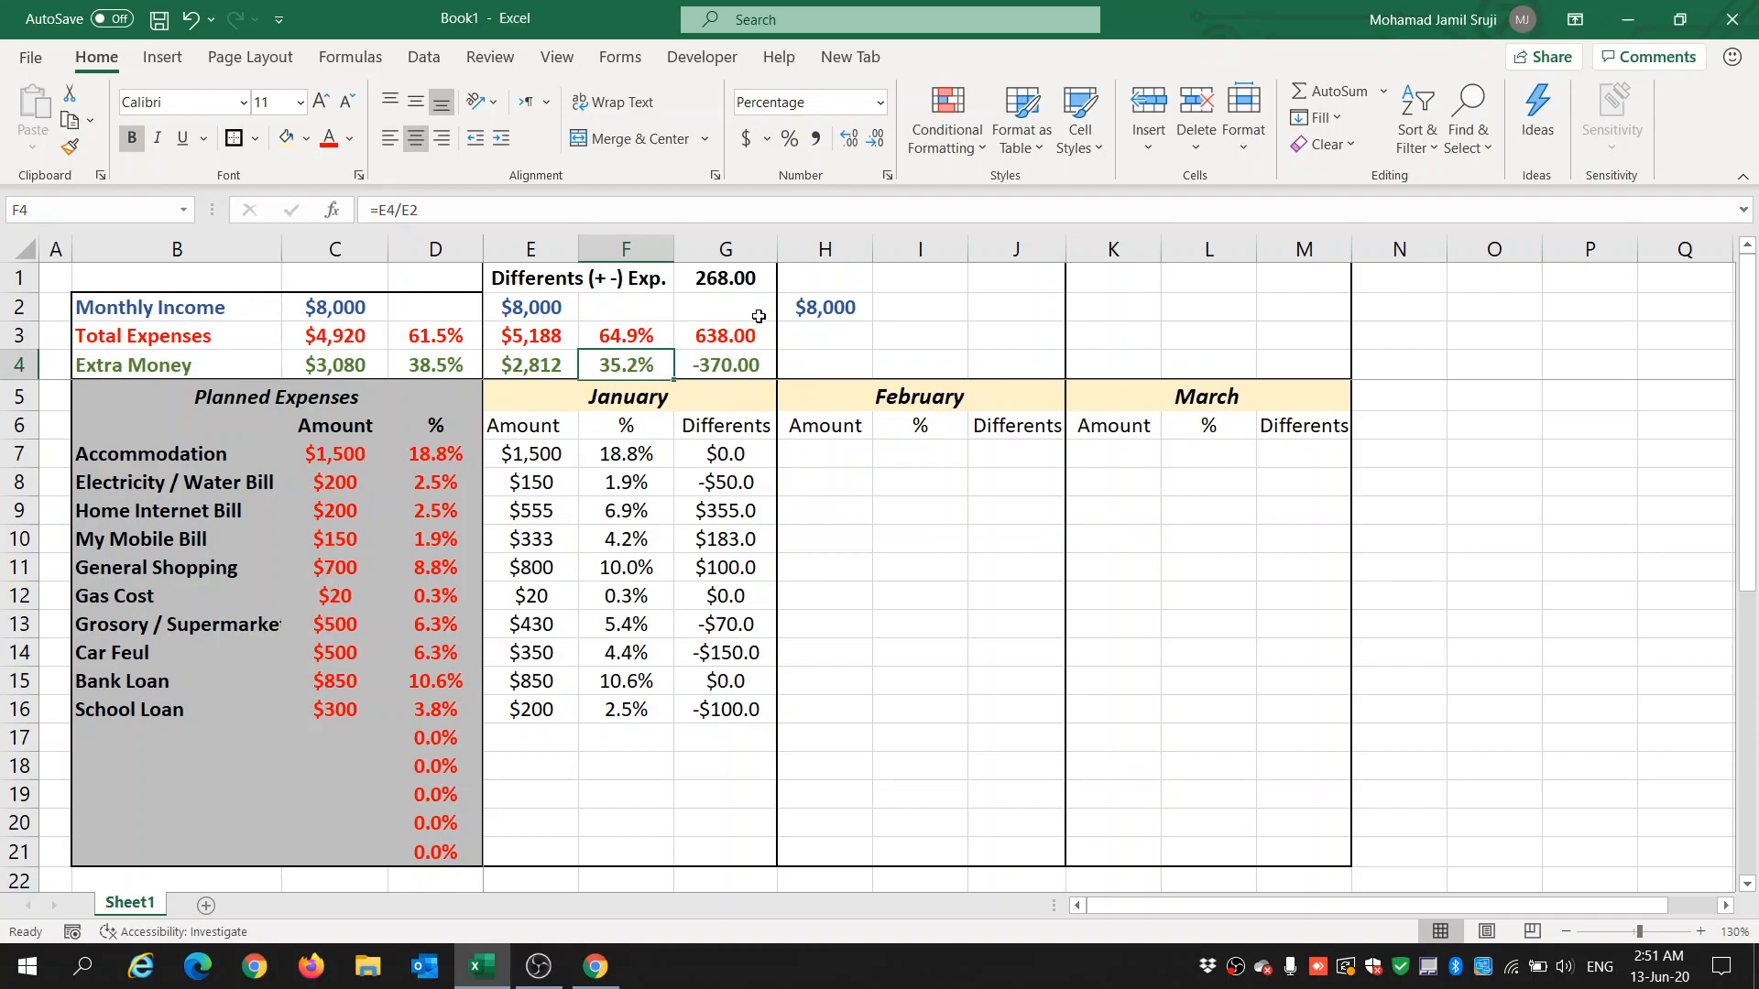
left_click_drag(751, 335, 740, 365)
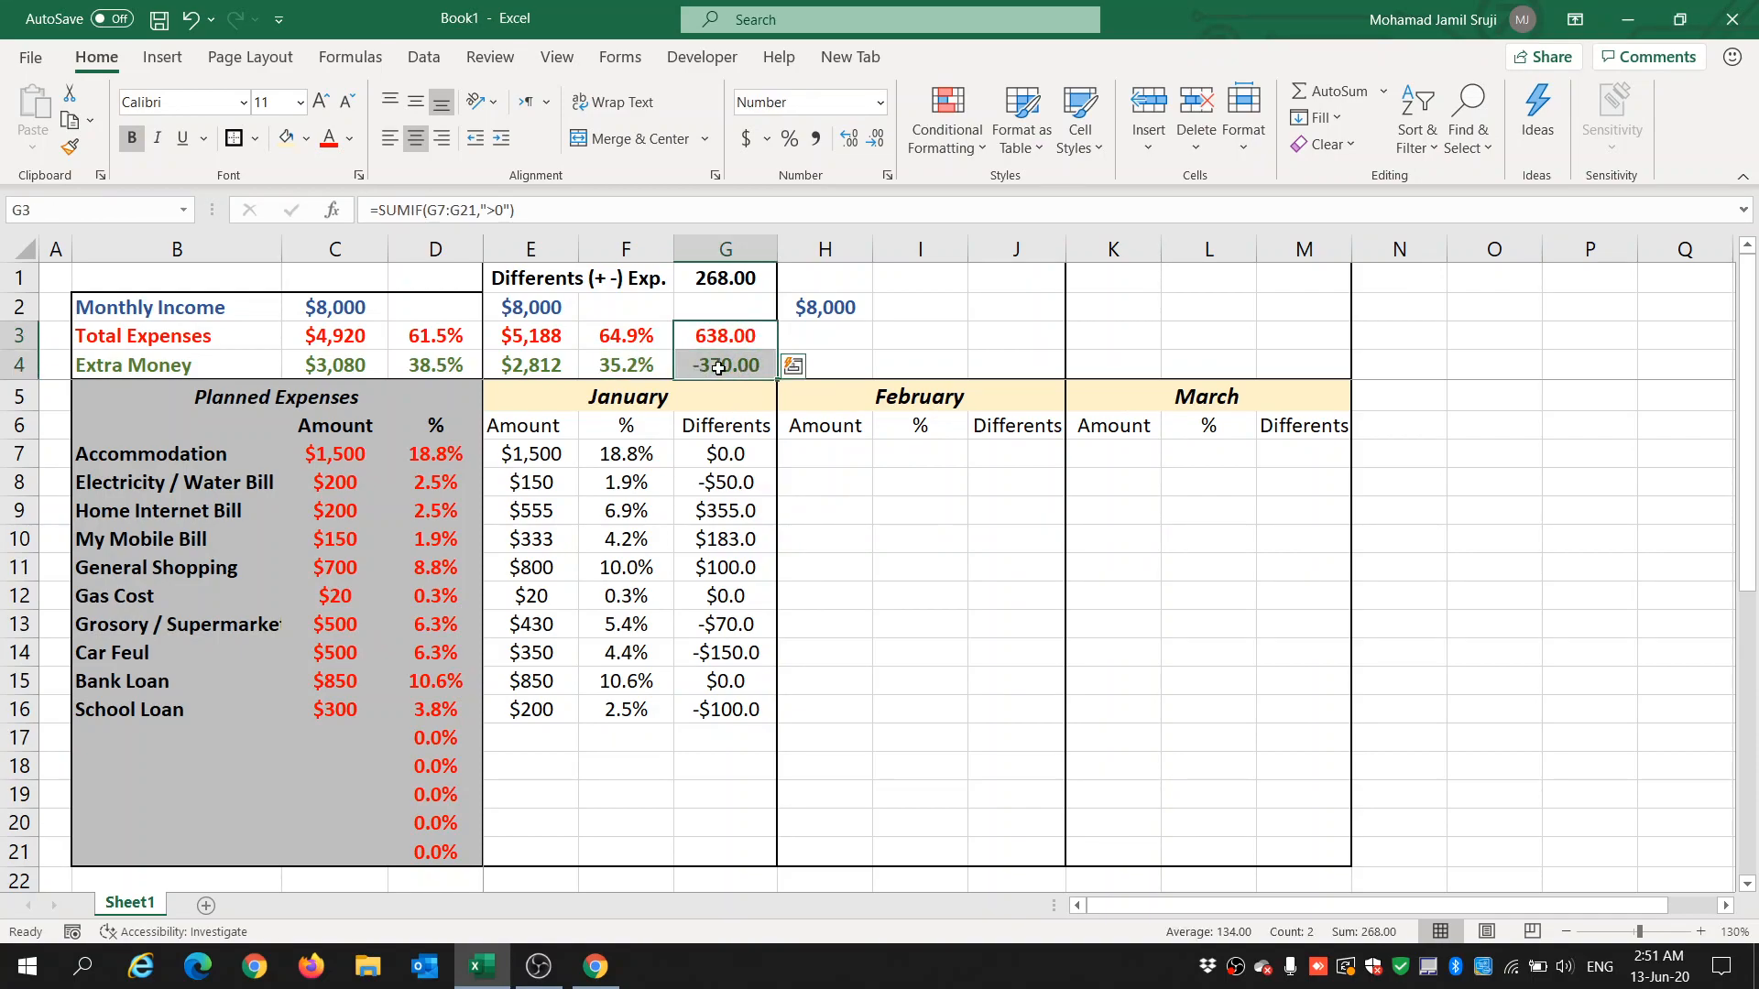
left_click(741, 365)
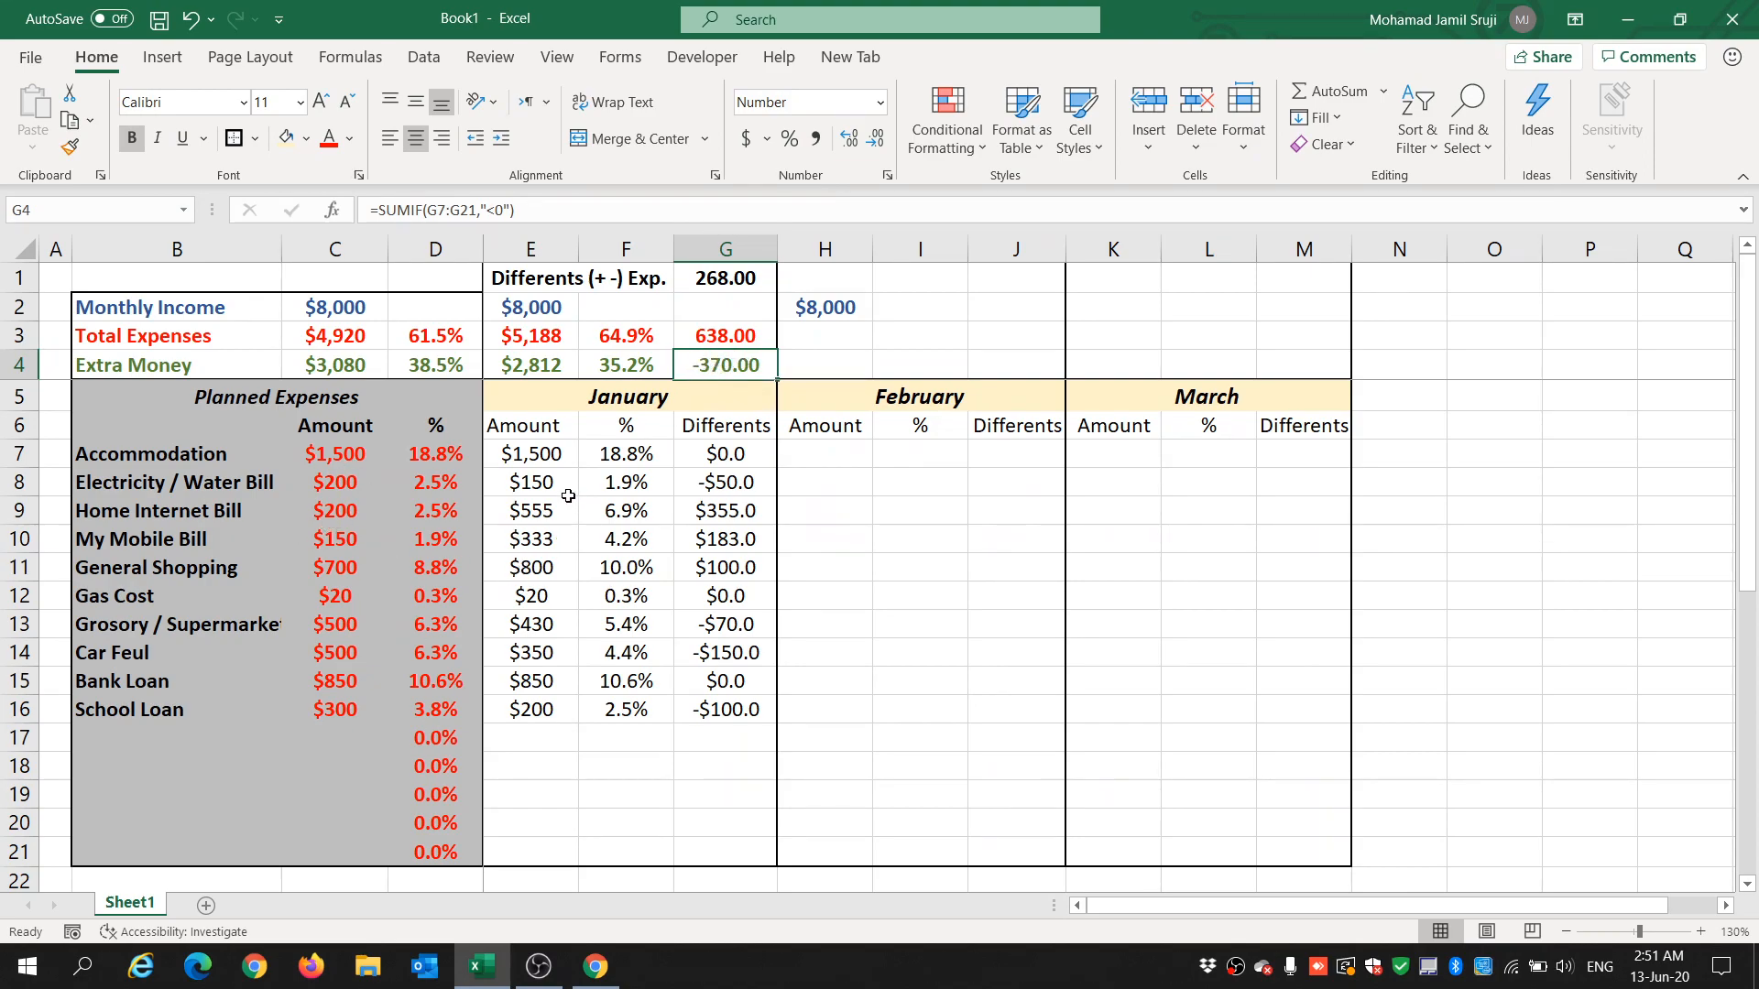
Compare January's Electricity / Water Bill amount with the plan and trace its difference to the negative and positive difference totals.
left_click(531, 485)
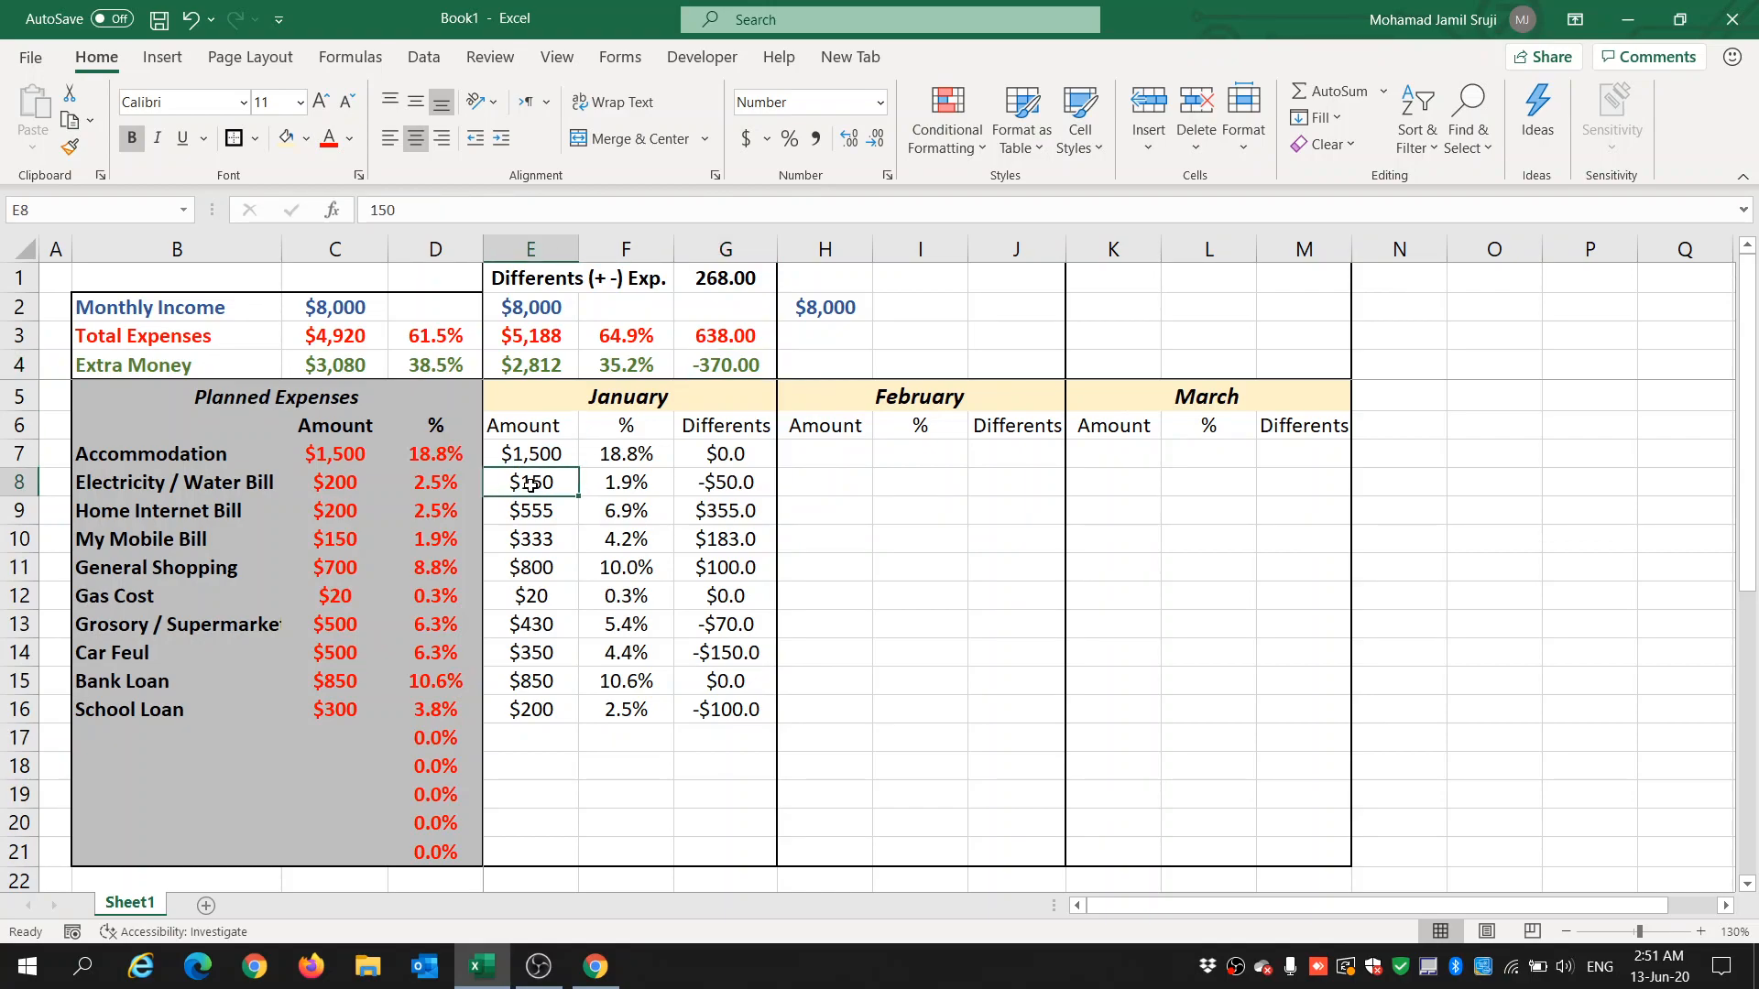
left_click_drag(531, 485, 175, 482)
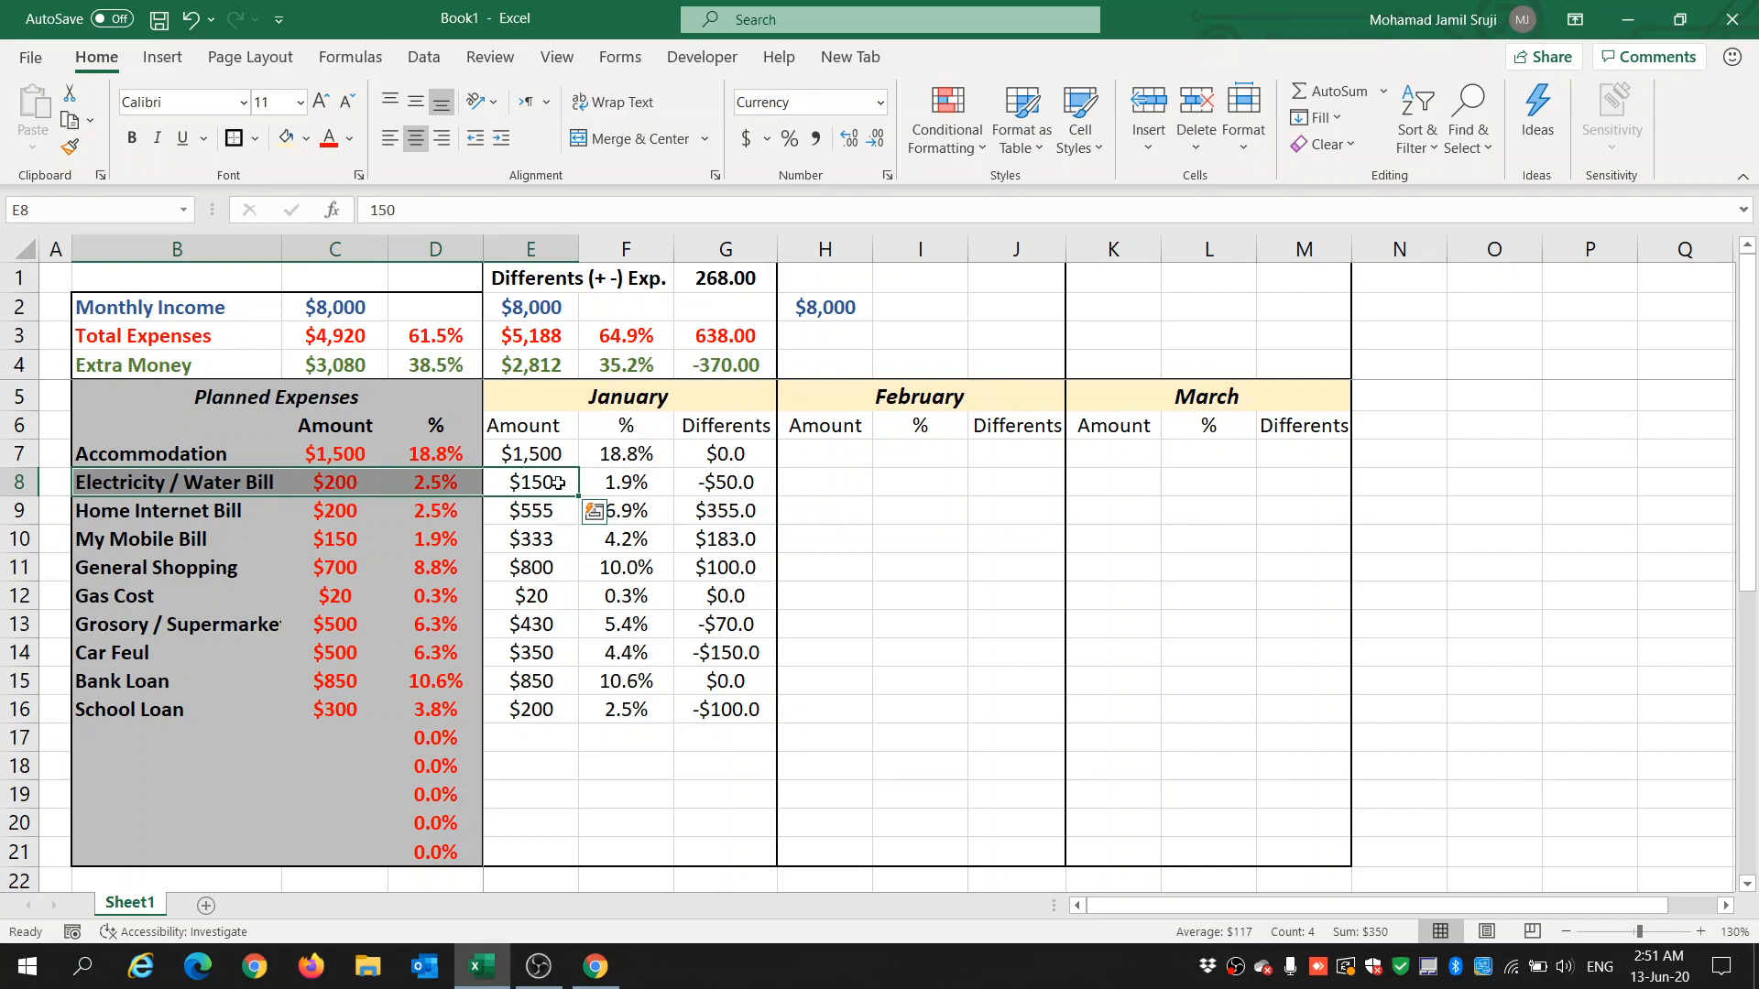
left_click(738, 484)
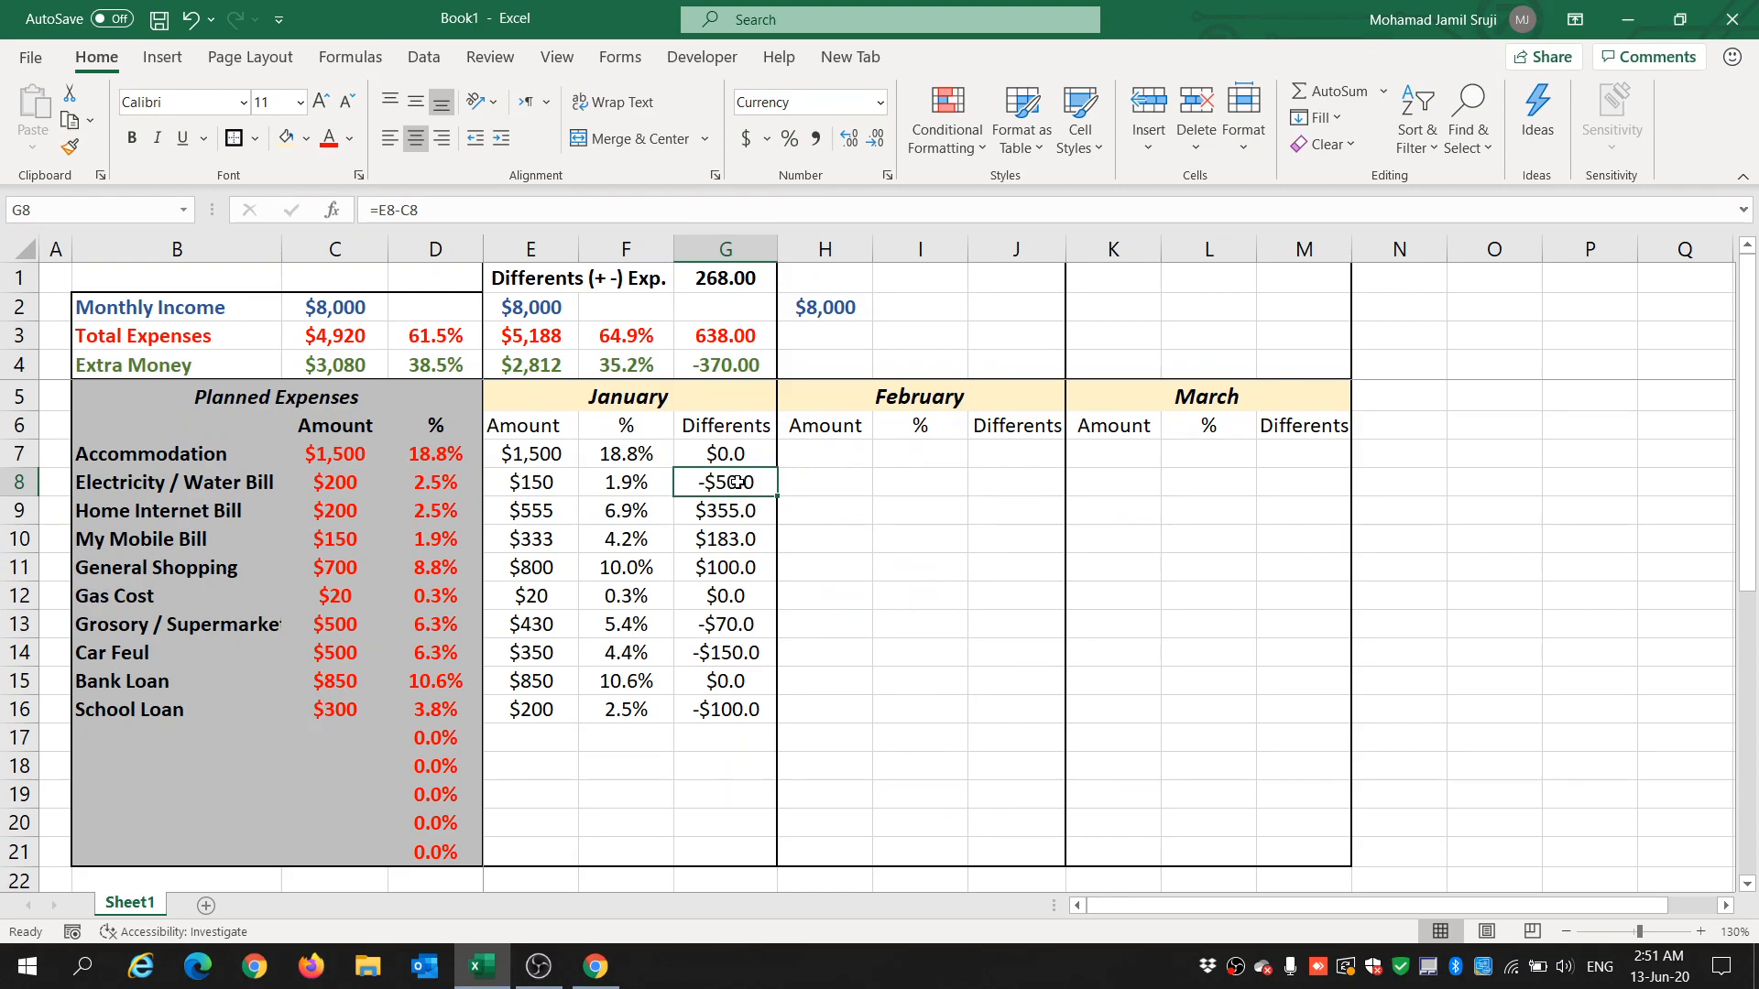
left_click(719, 365)
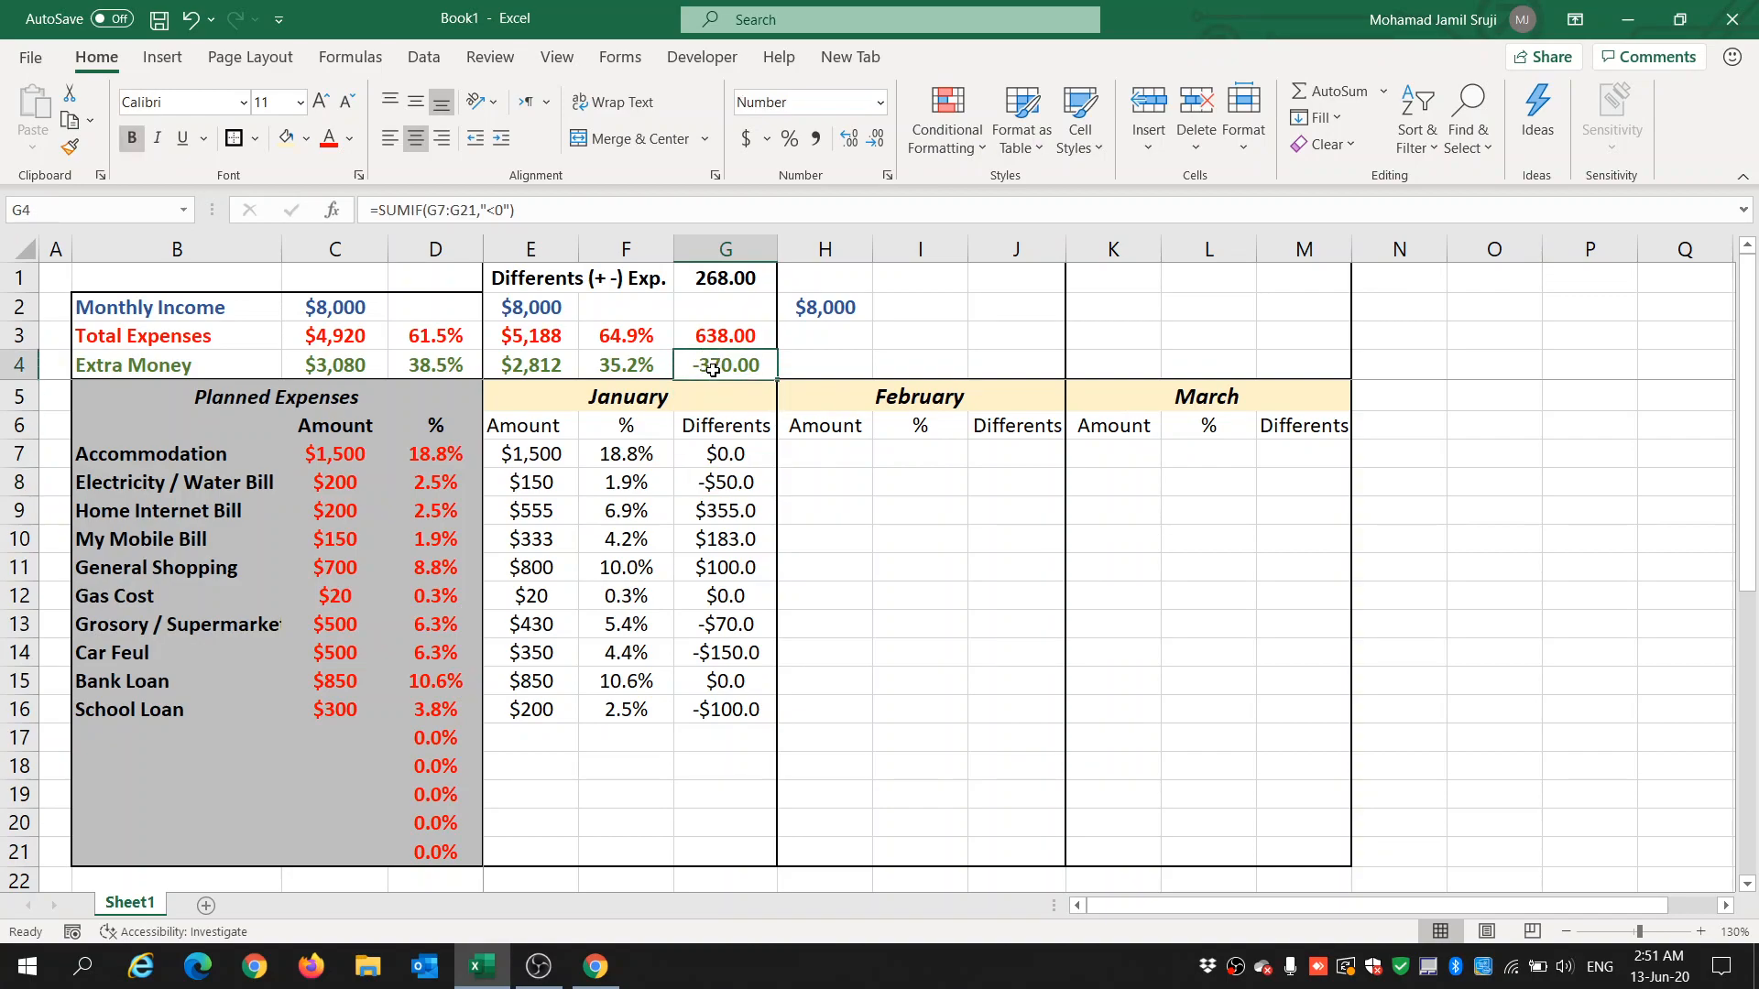
left_click(714, 337)
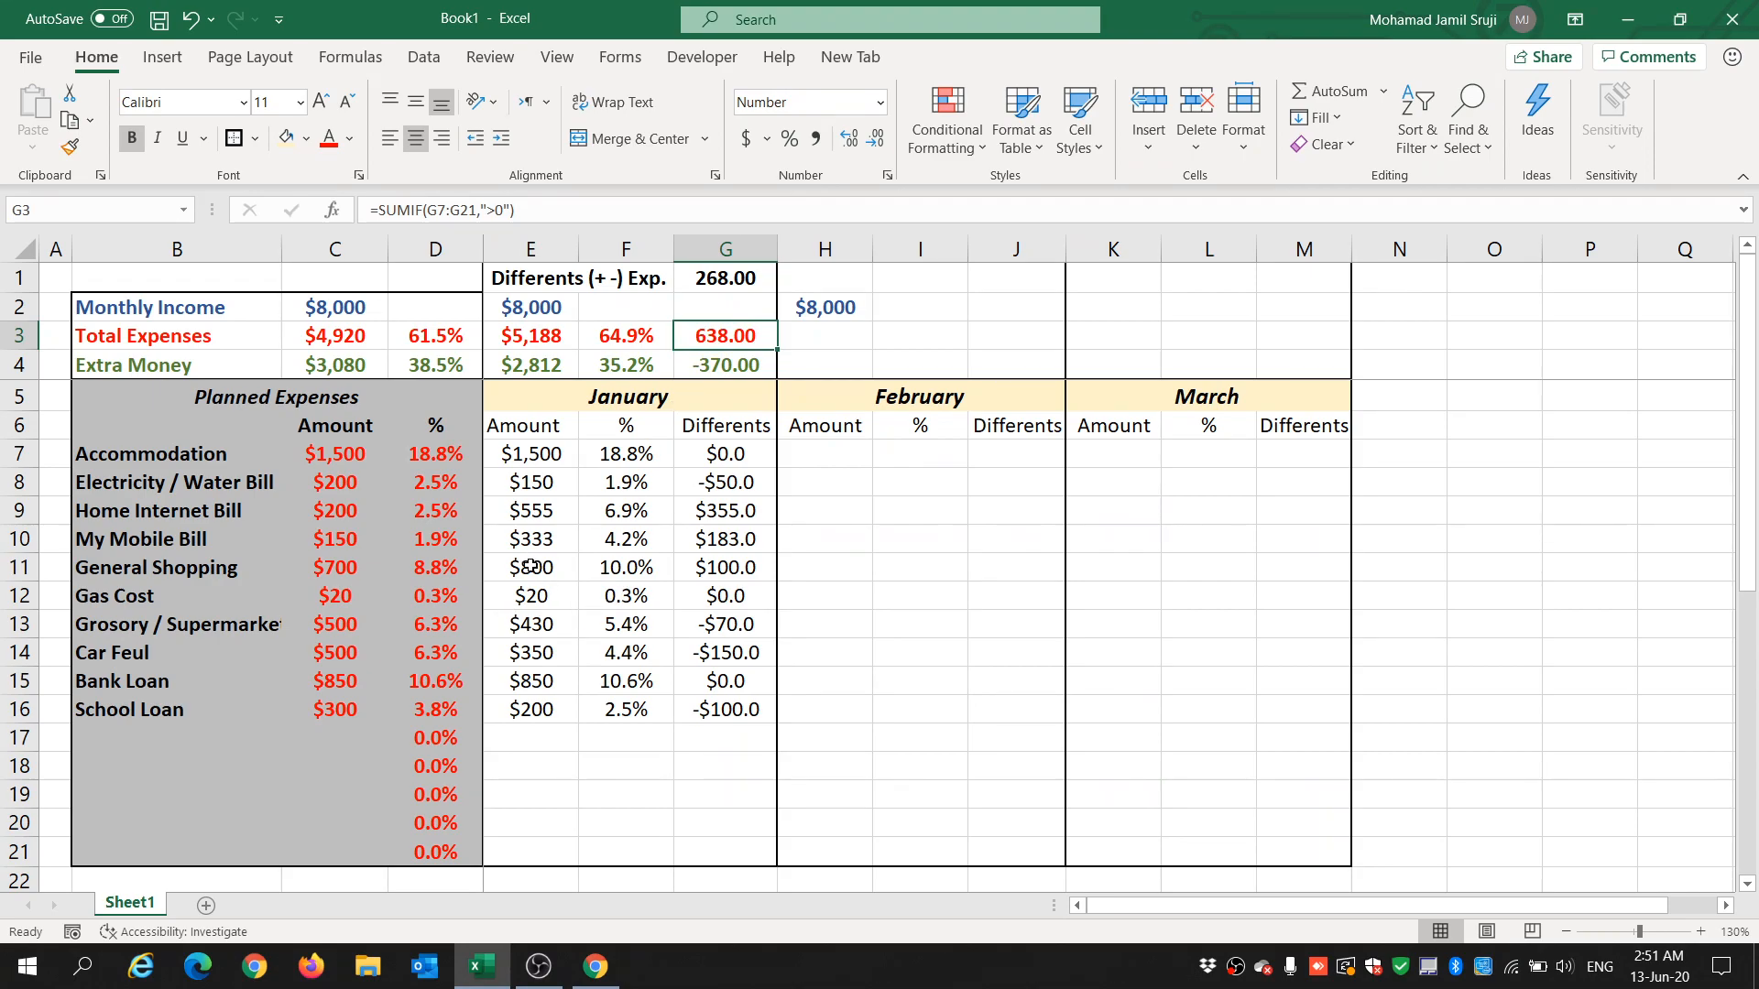
Compare General Shopping's planned and January amounts and trace the difference to the positive total in the Total Expenses row.
left_click_drag(108, 575, 332, 574)
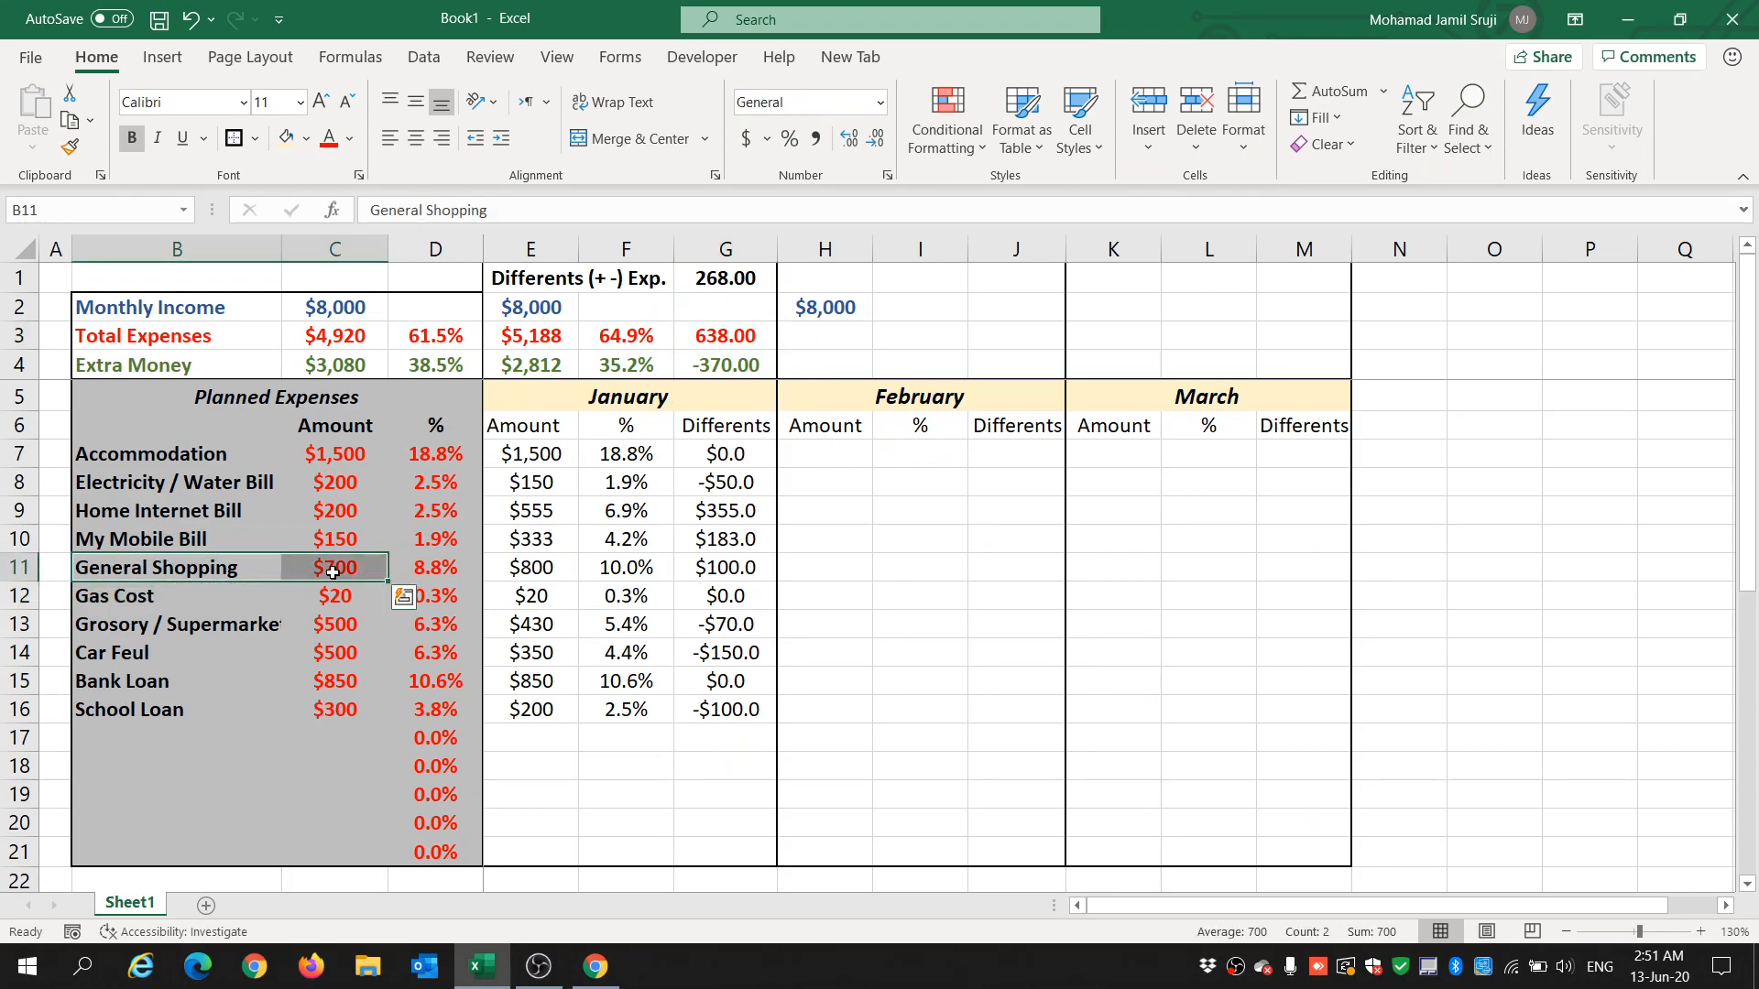
left_click(541, 568)
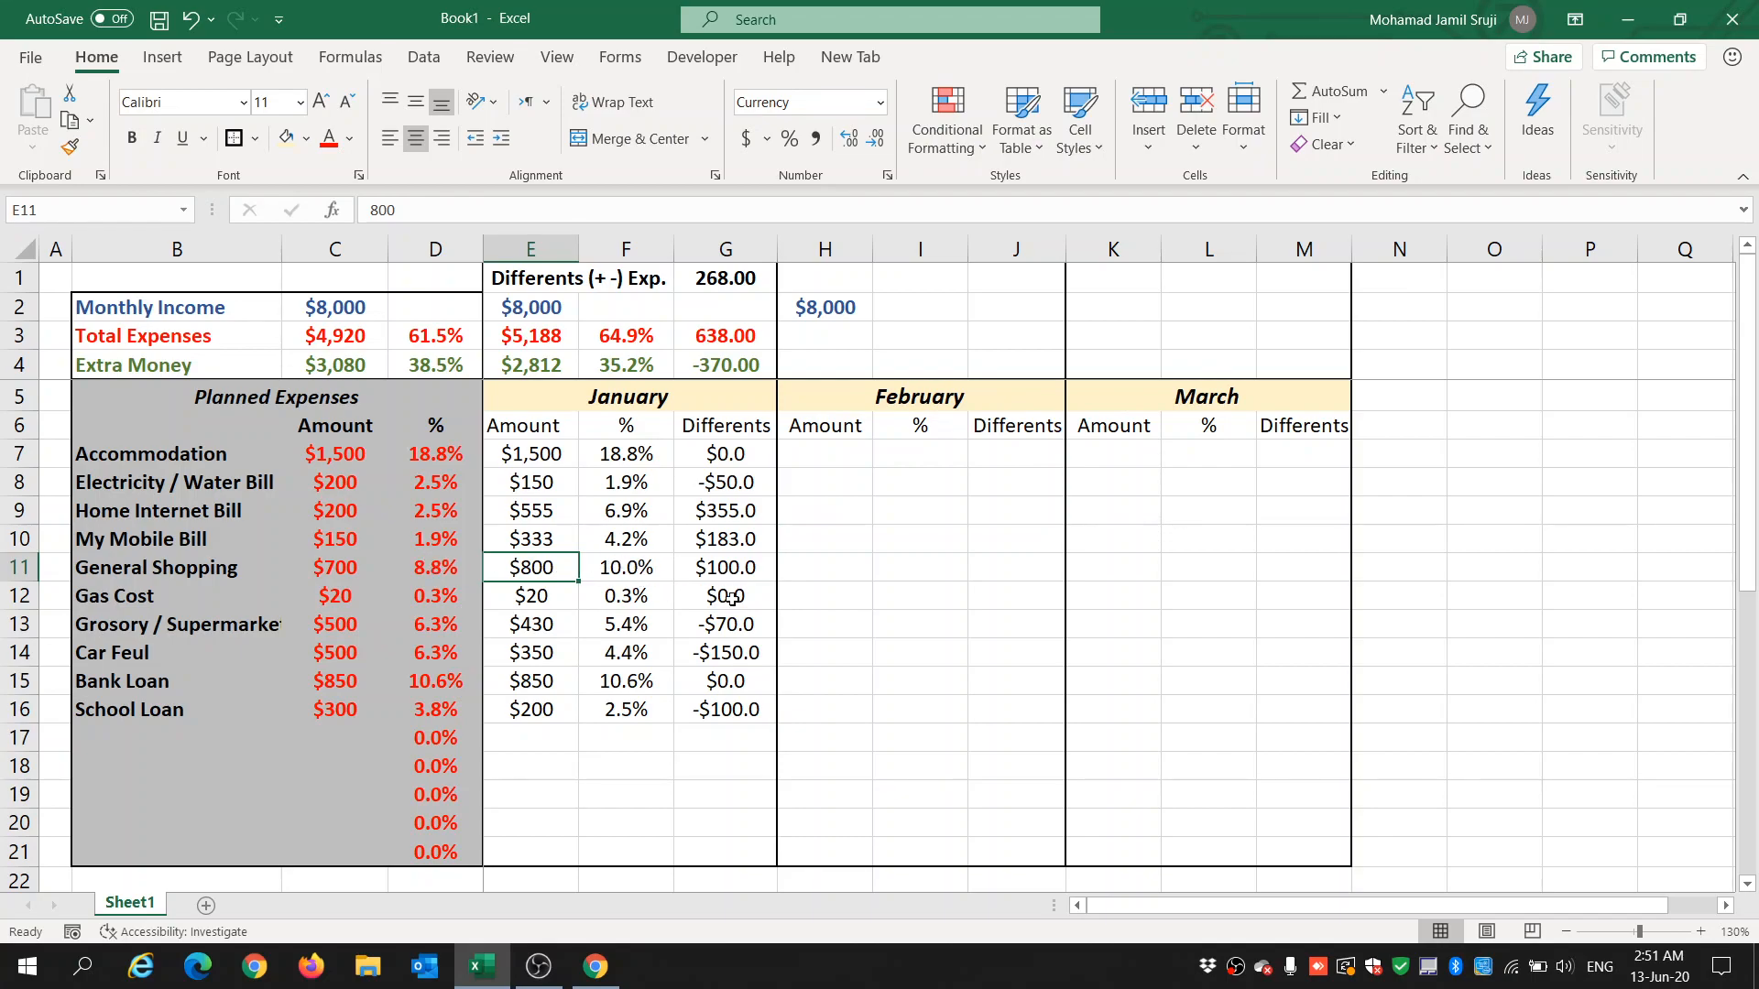
left_click(741, 568)
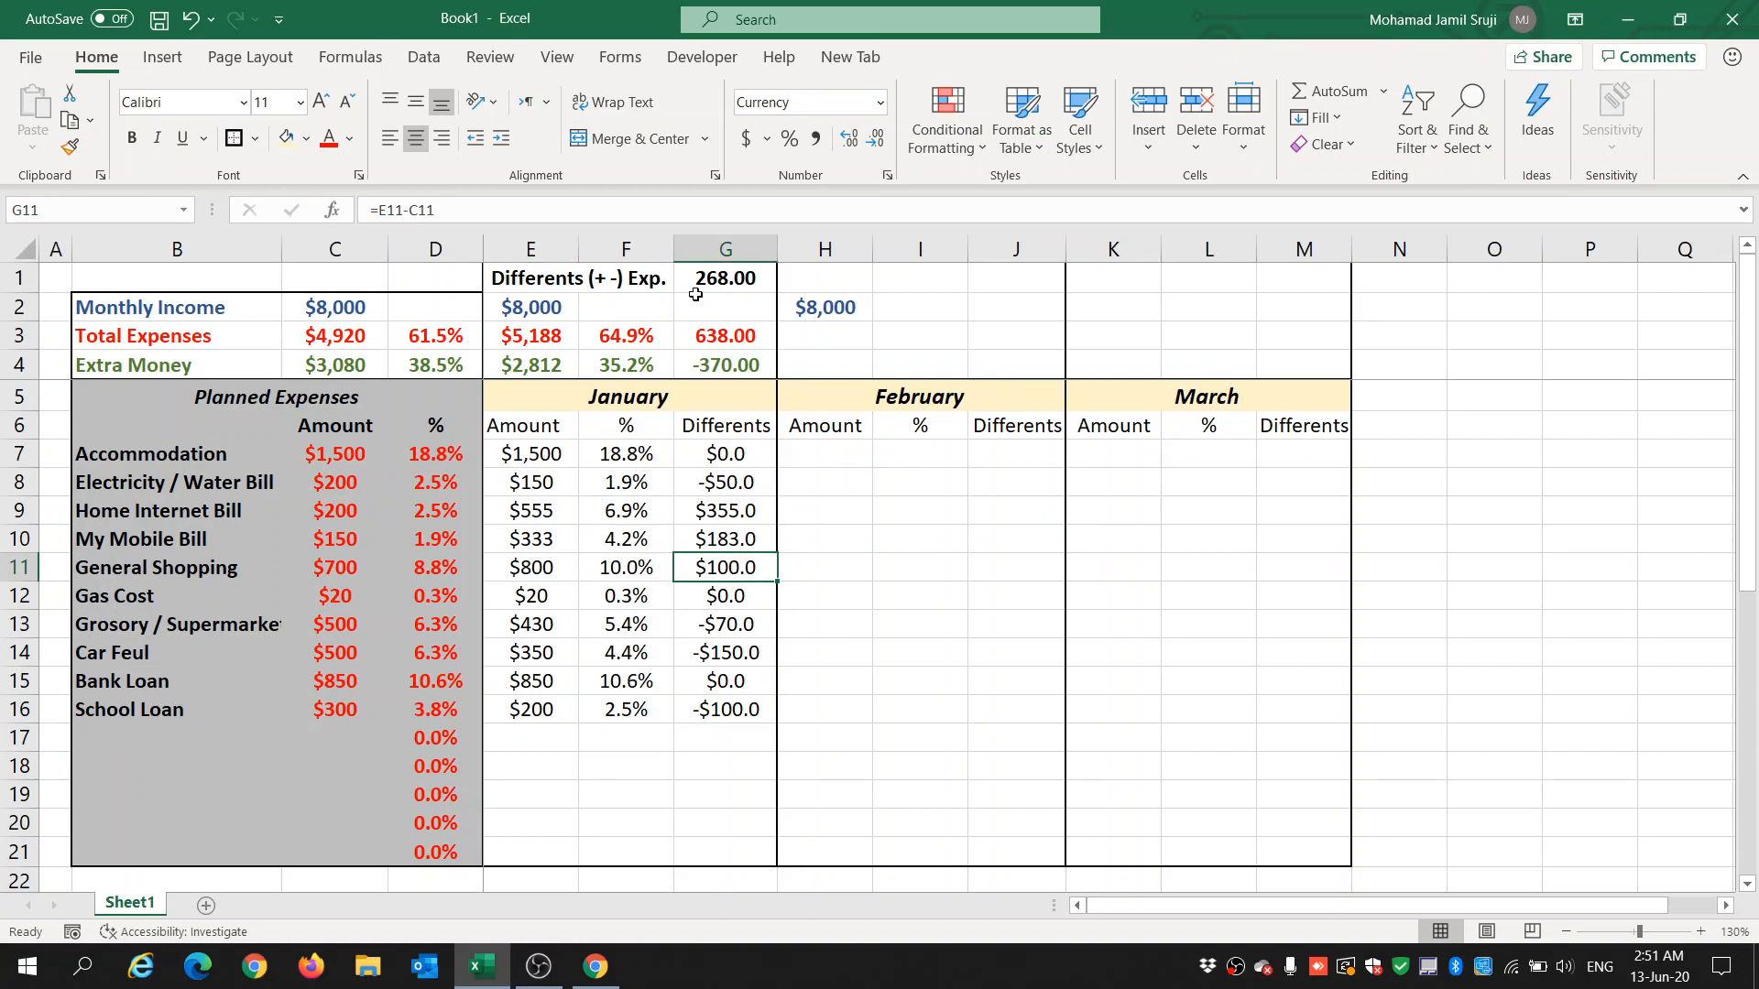
left_click(728, 338)
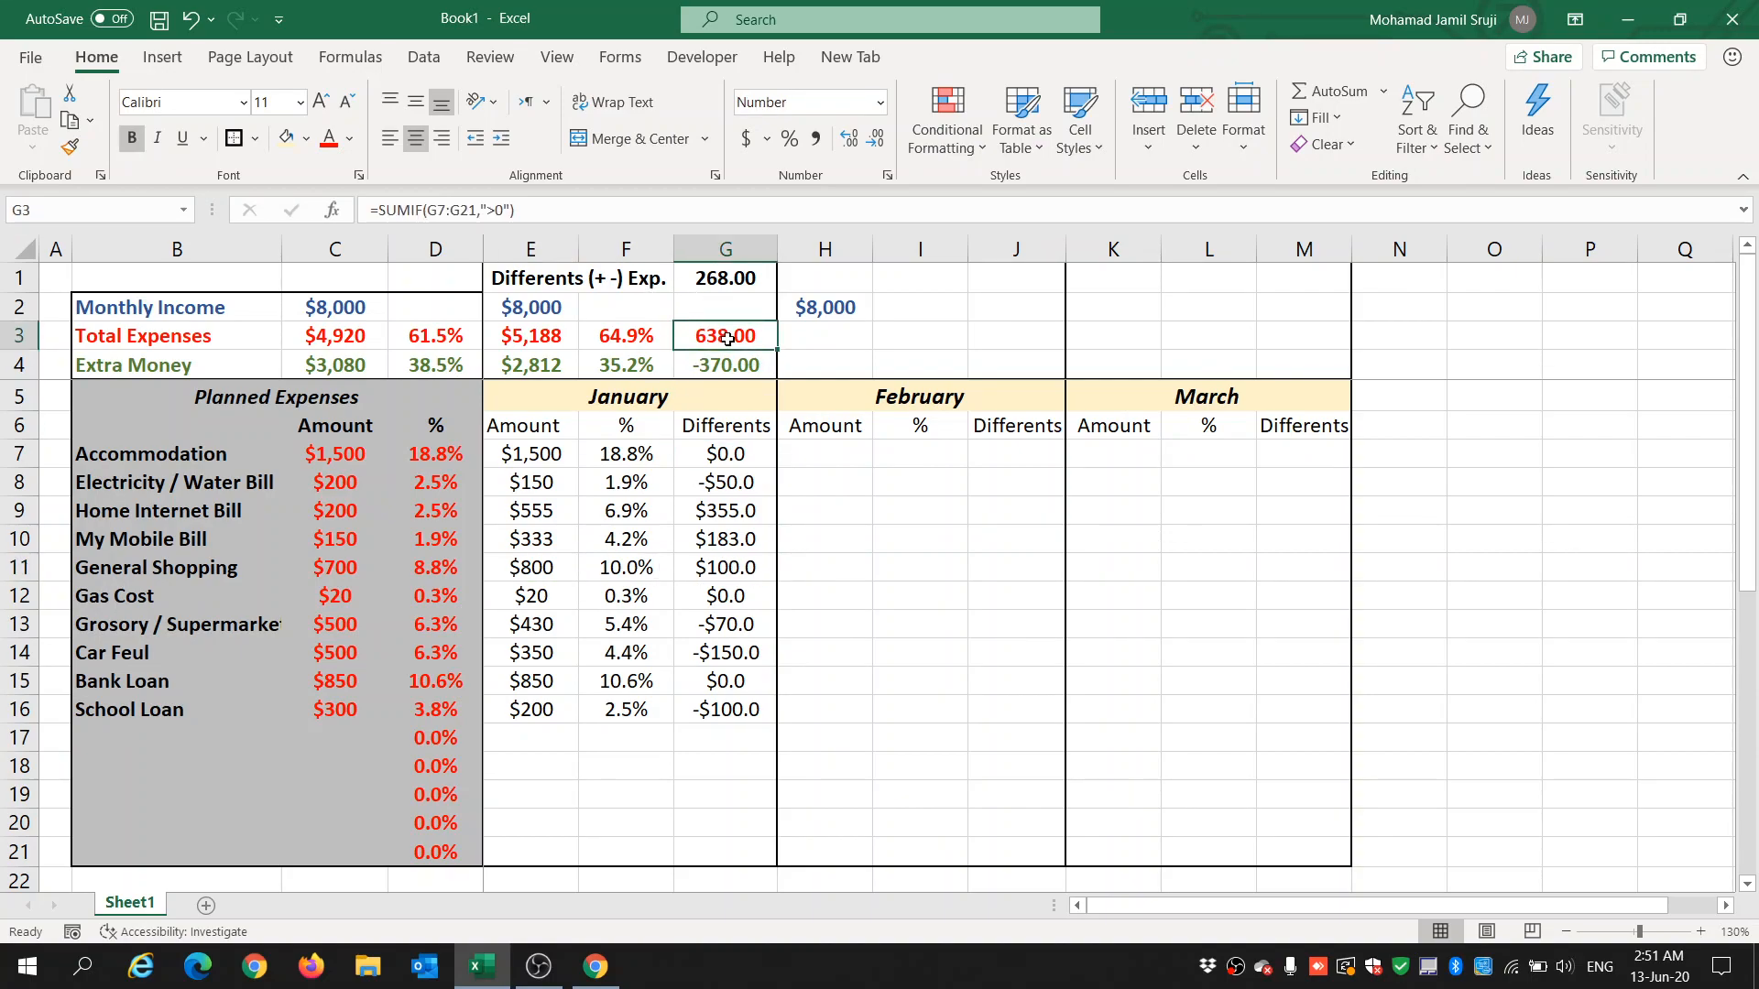
Check January's overall expense difference in G1 against the two difference totals in G3:G4 and the total expenses amount.
left_click(730, 279)
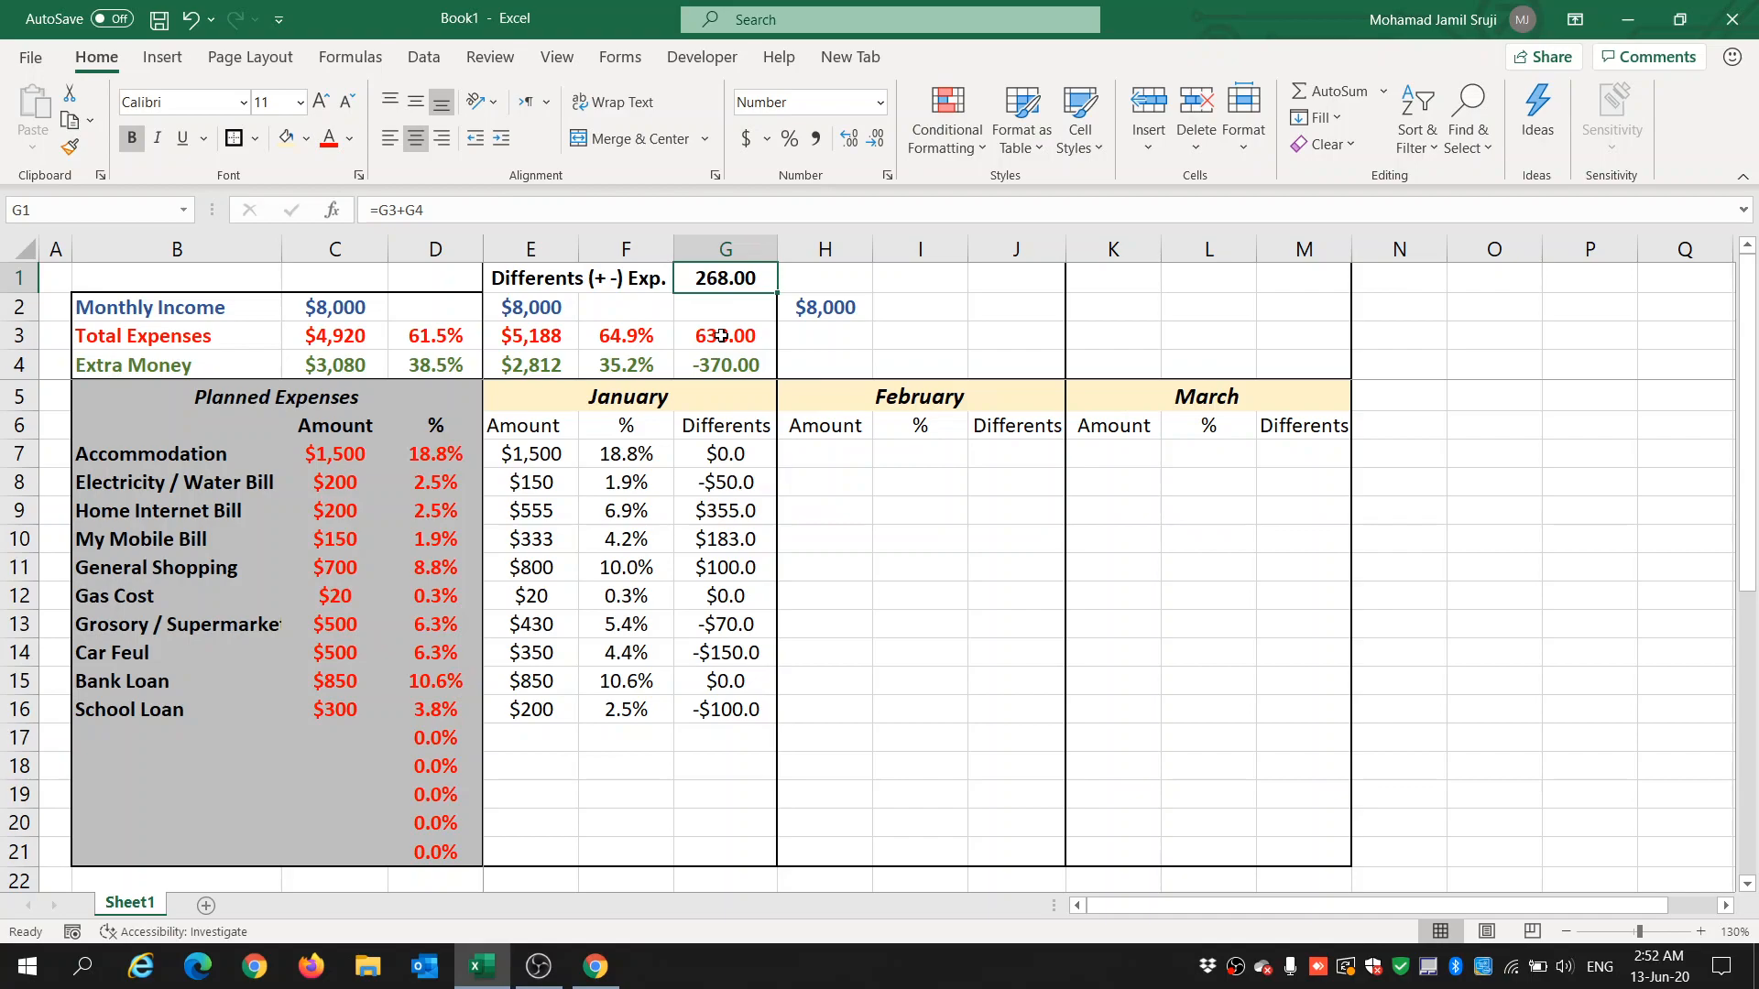
left_click_drag(722, 336, 726, 354)
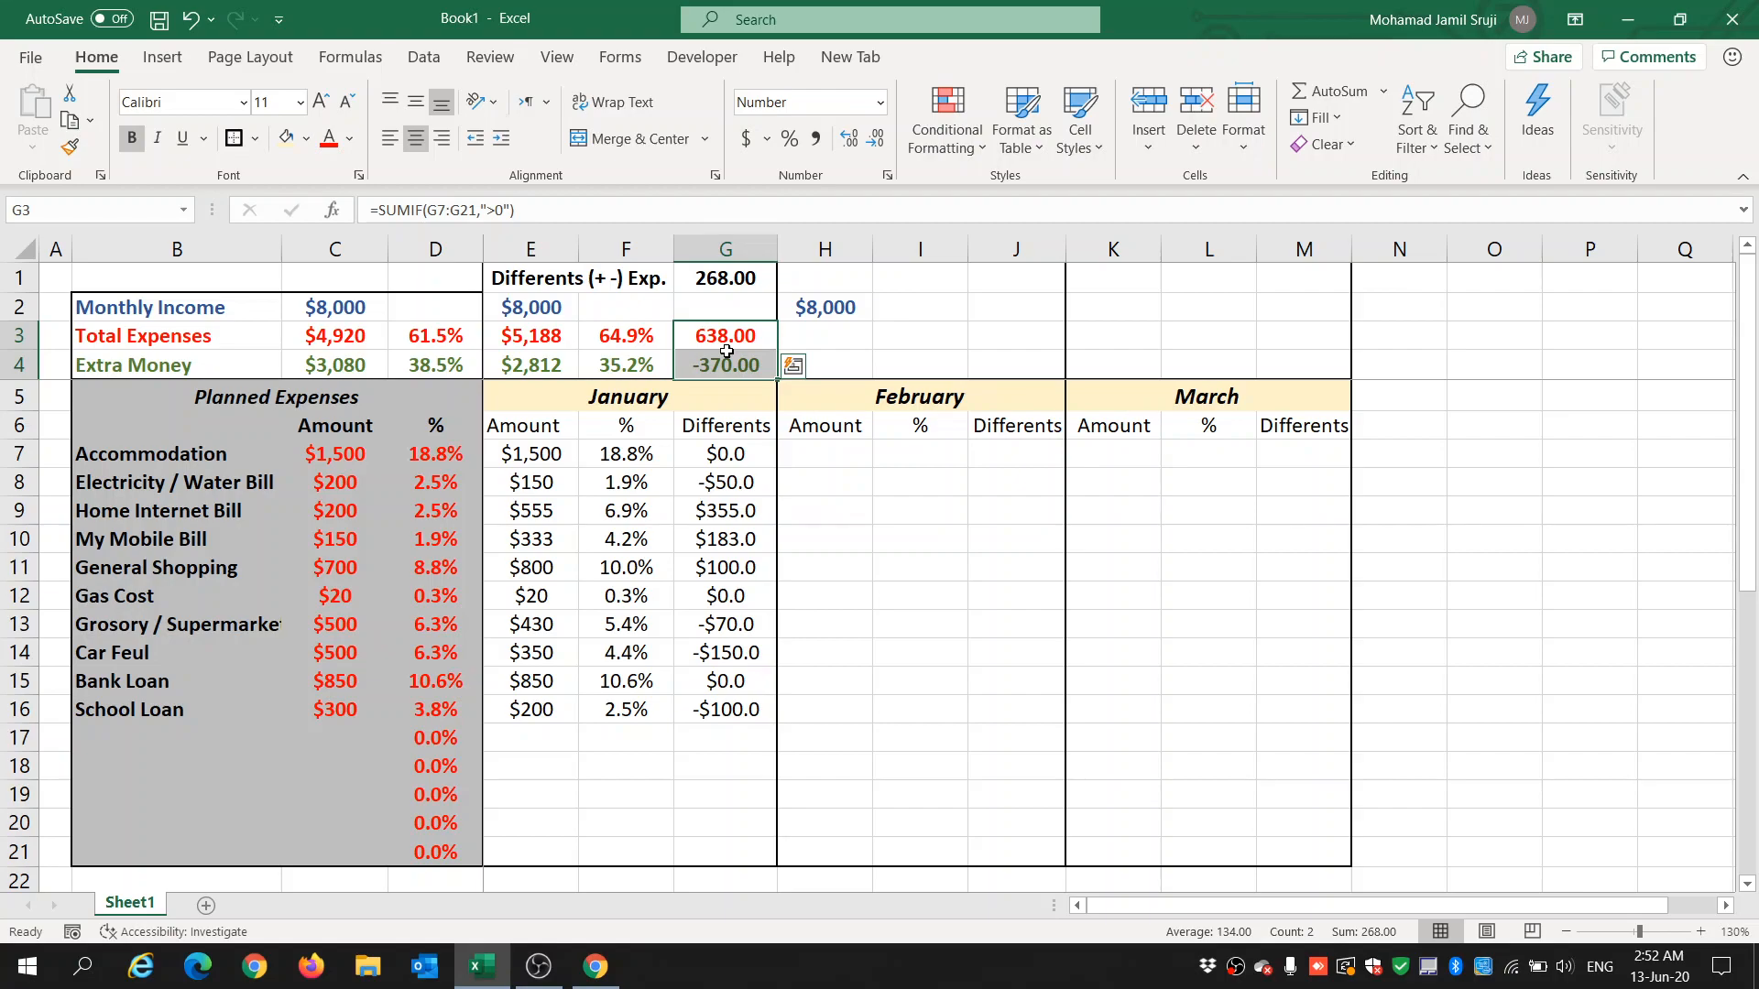
left_click(541, 344)
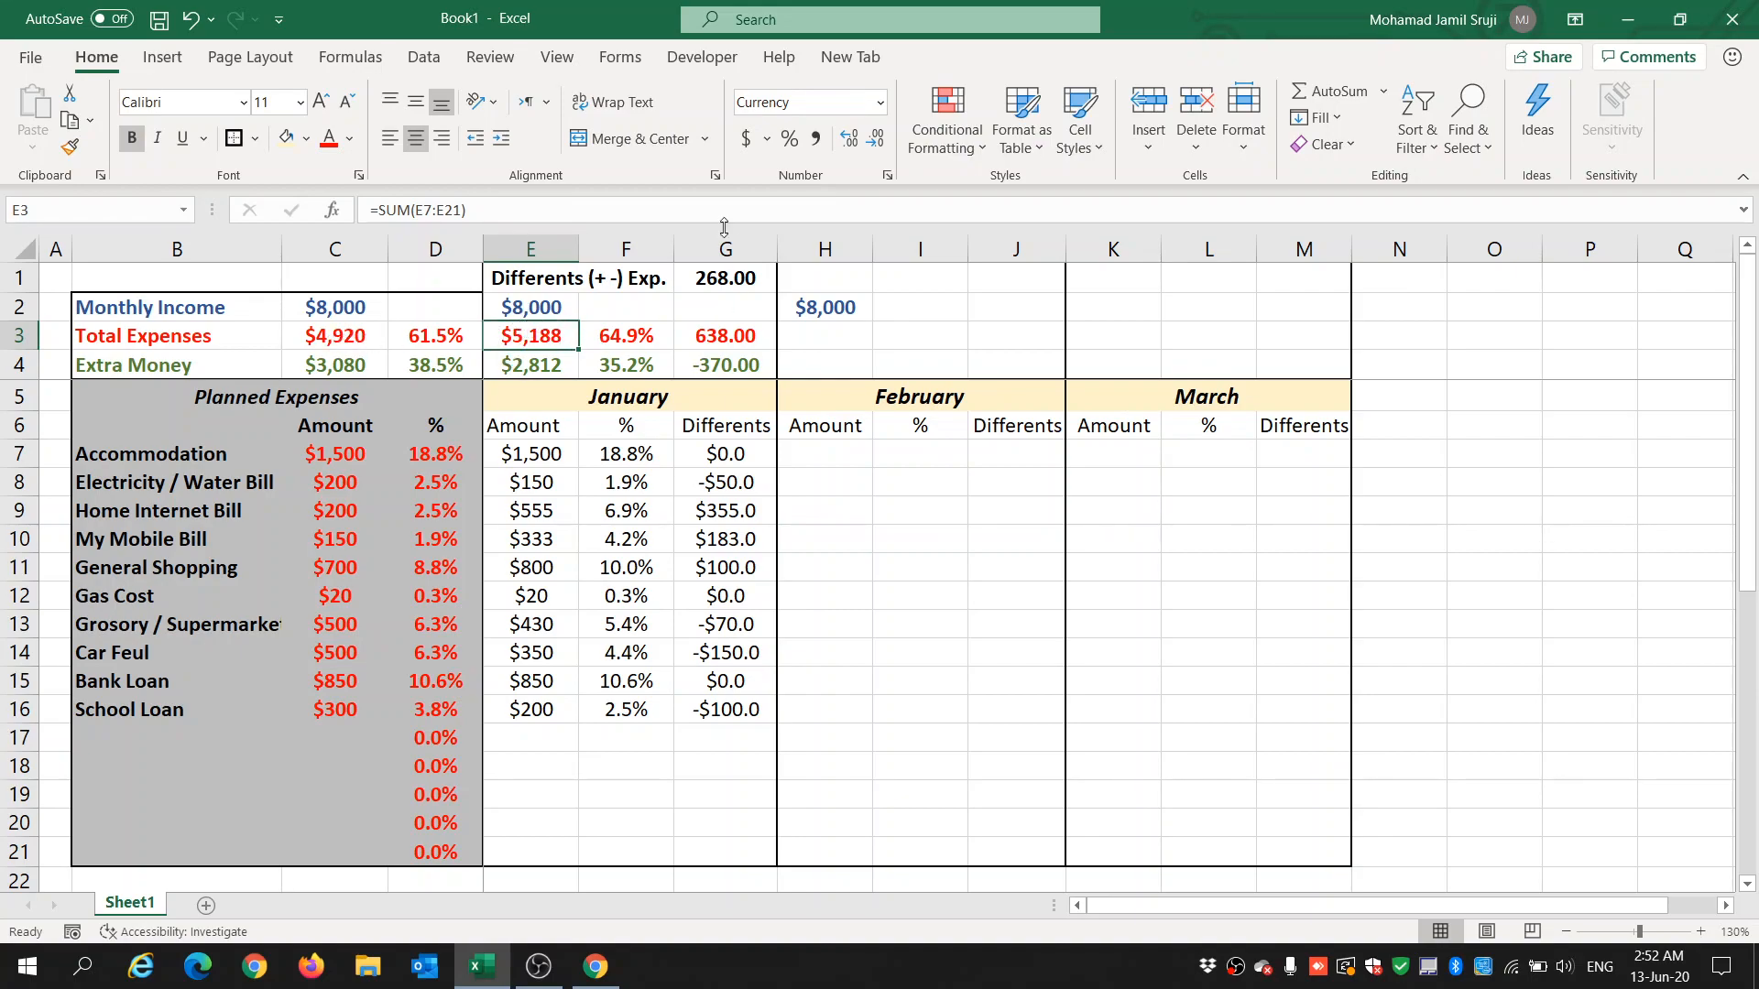
left_click(717, 280)
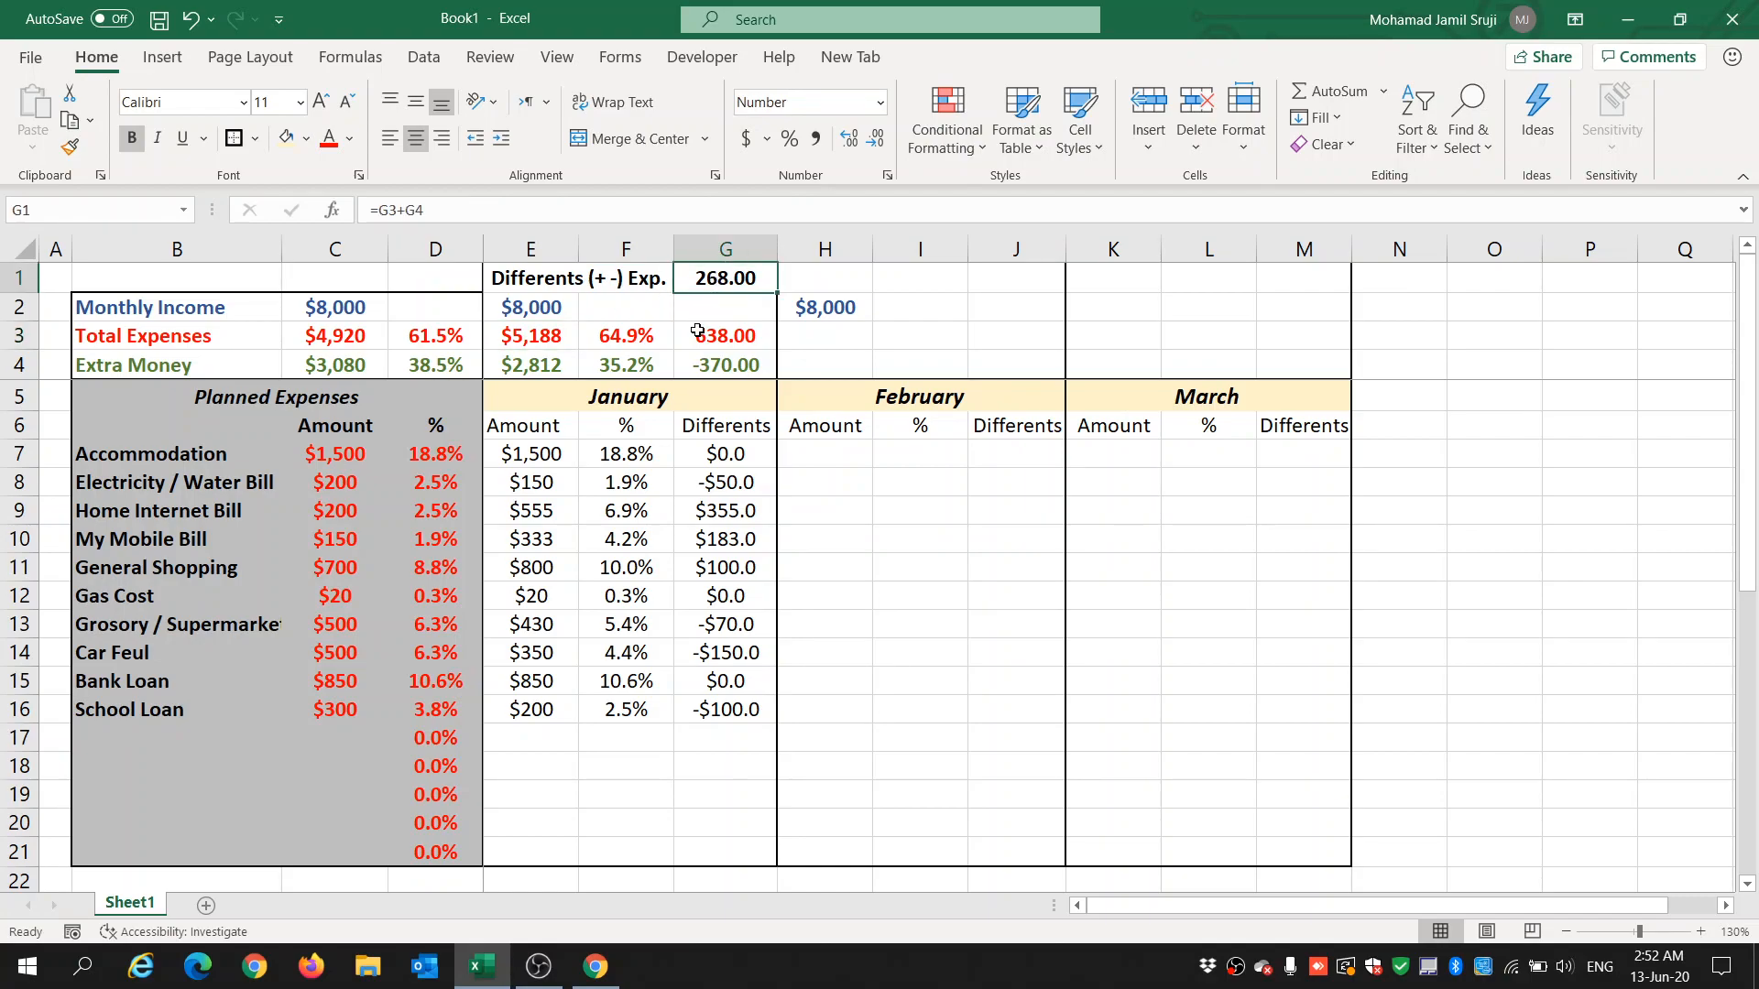
Look over the February block H1:J21 and the neighbouring March block.
left_click_drag(849, 285, 985, 856)
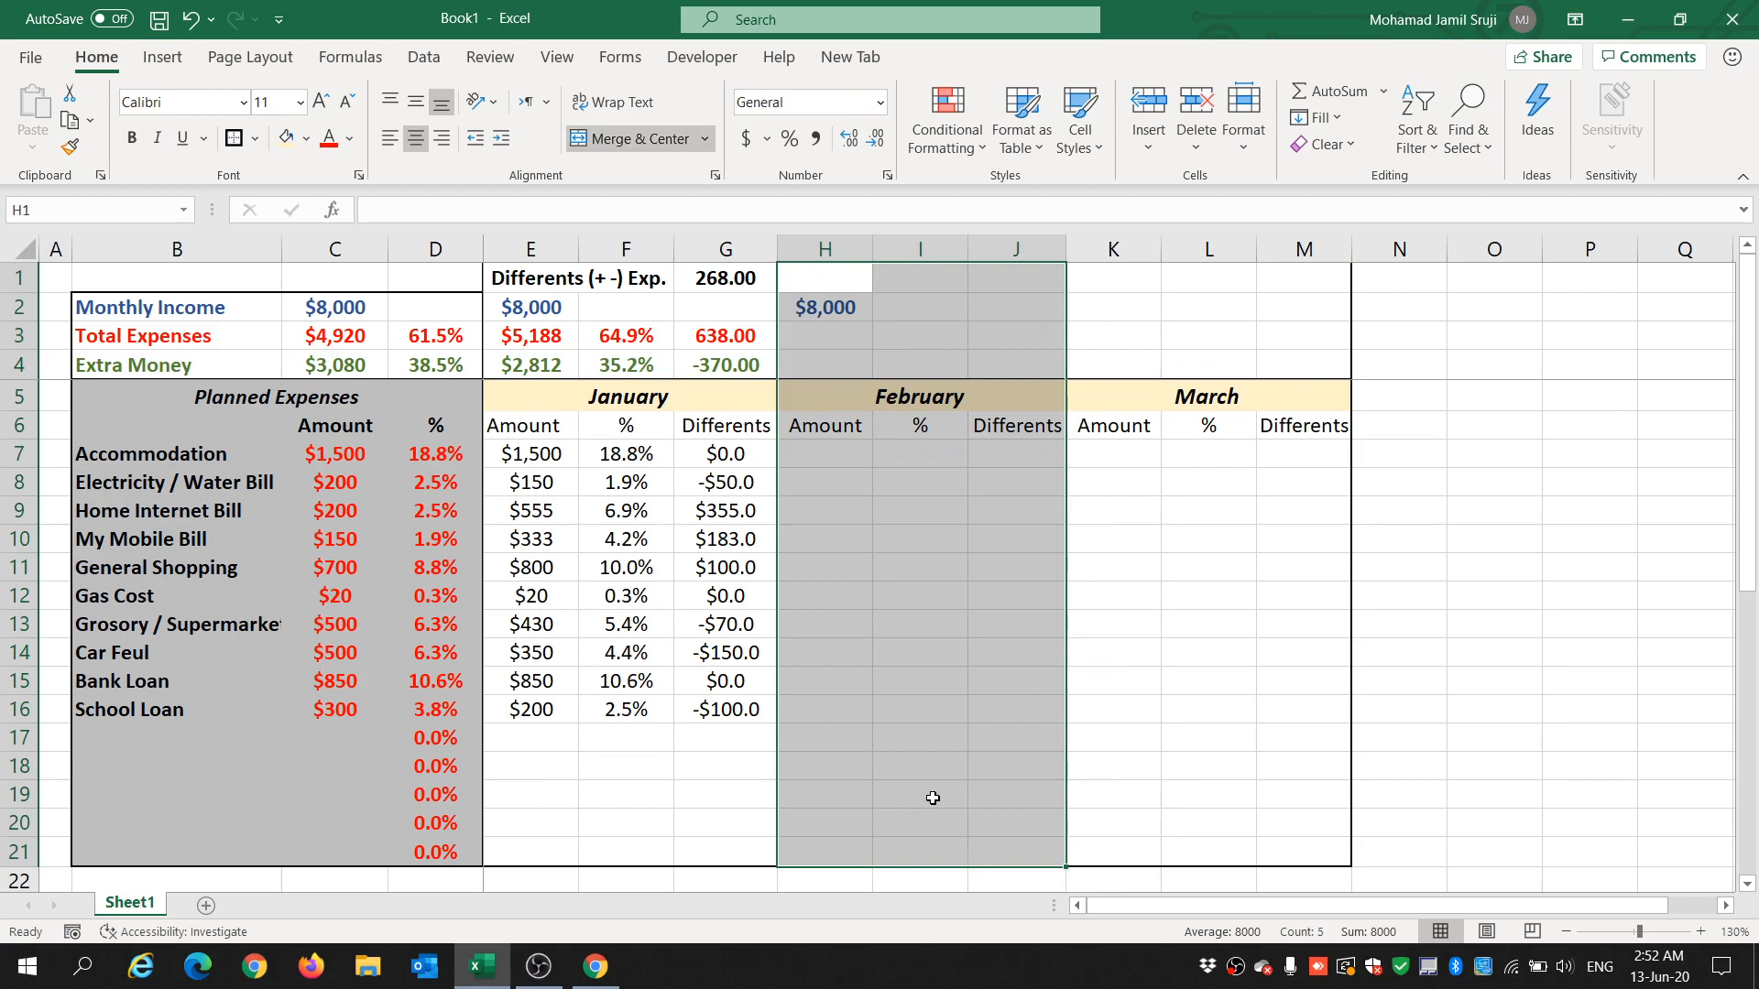
left_click(903, 508)
left_click(854, 465)
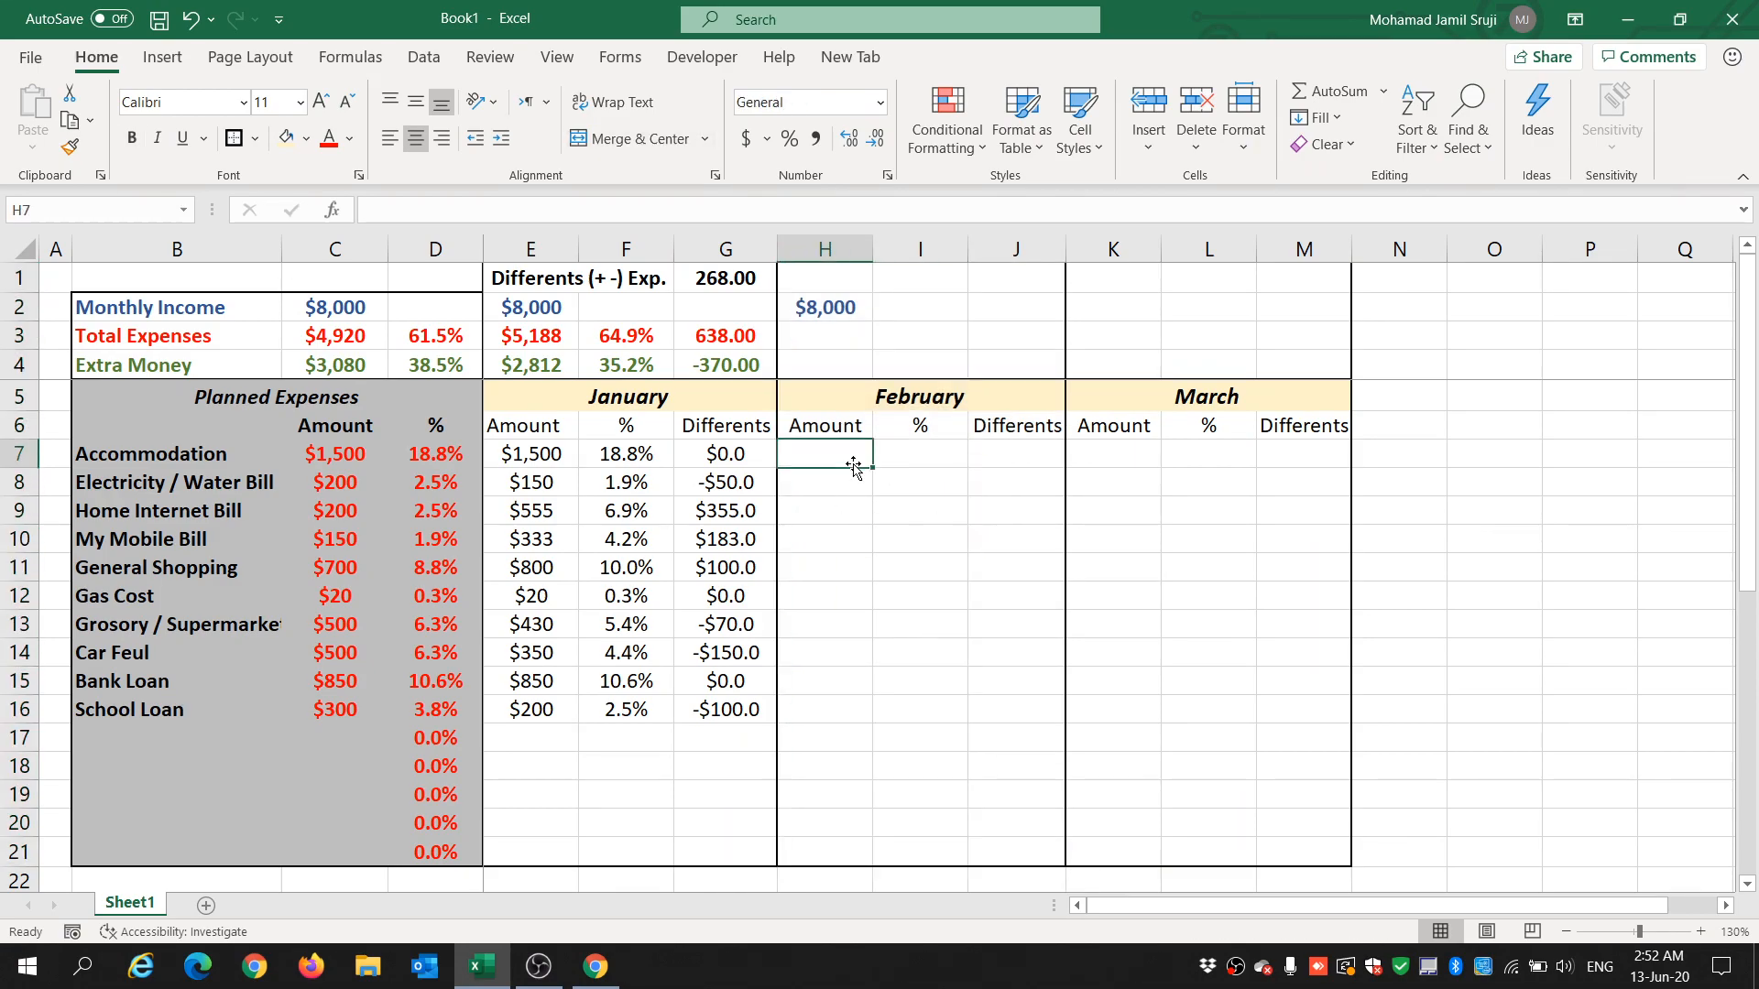
left_click_drag(822, 275, 1002, 845)
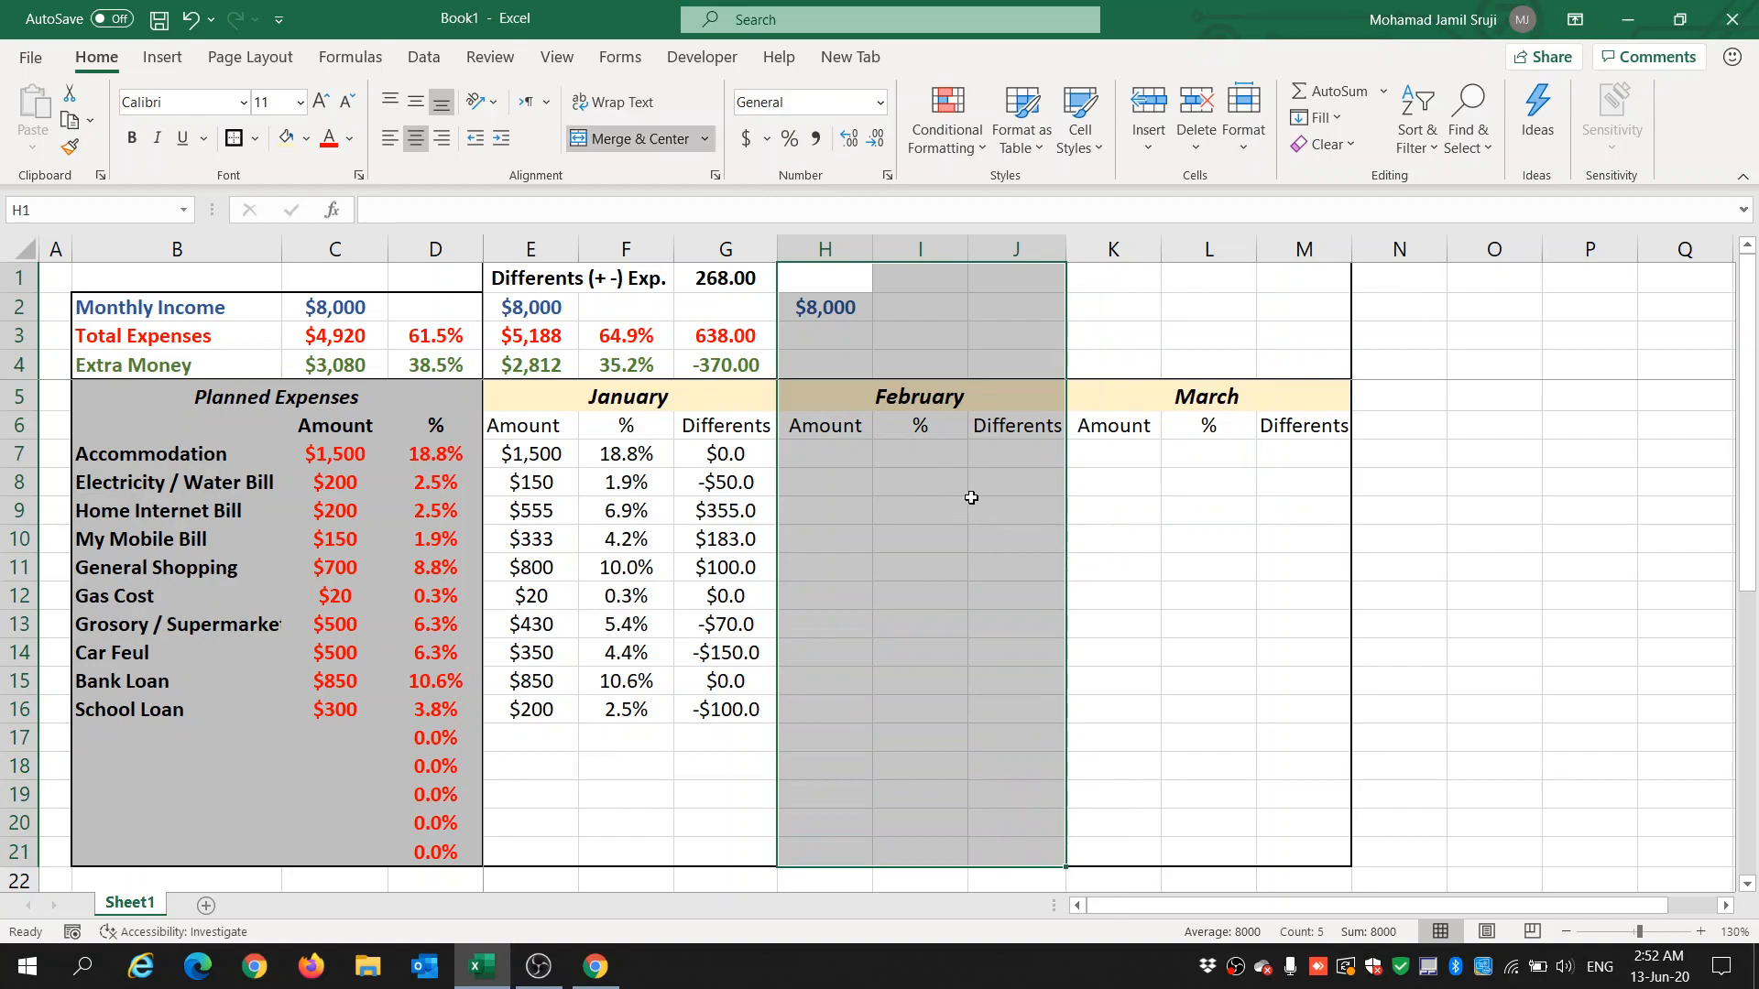
left_click_drag(1113, 278, 1268, 666)
left_click(905, 331)
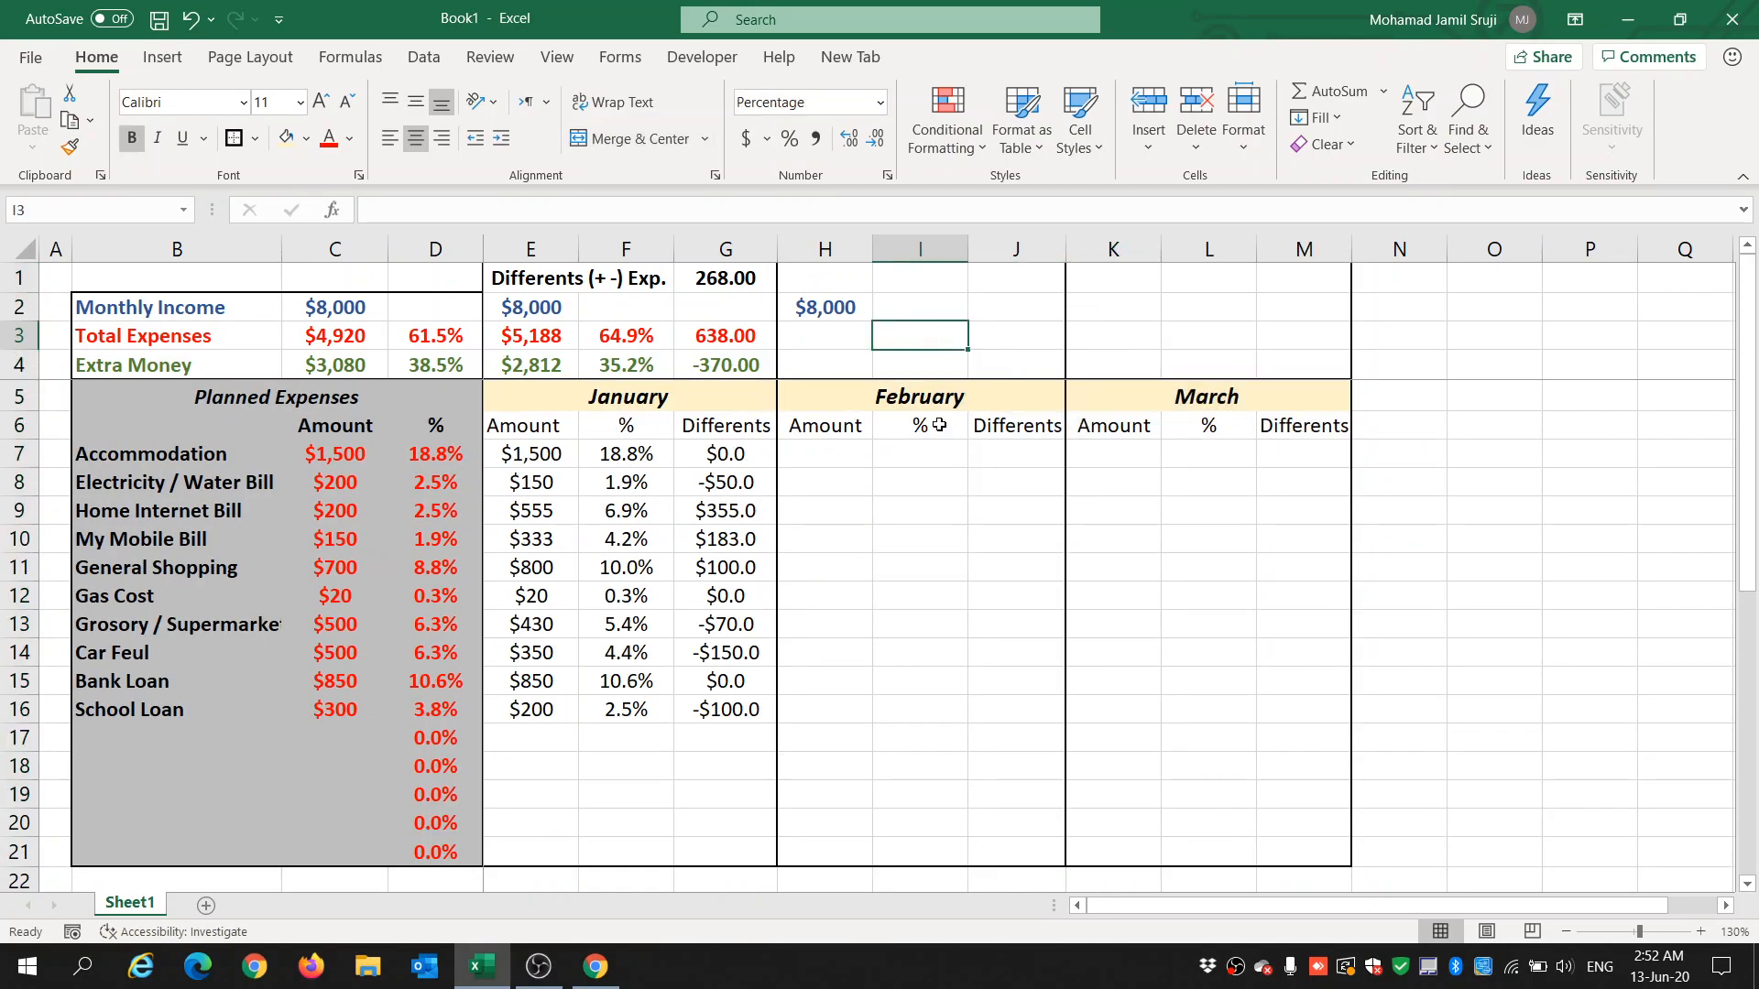
Enter 1200 as February's Accommodation amount in H7.
left_click(823, 453)
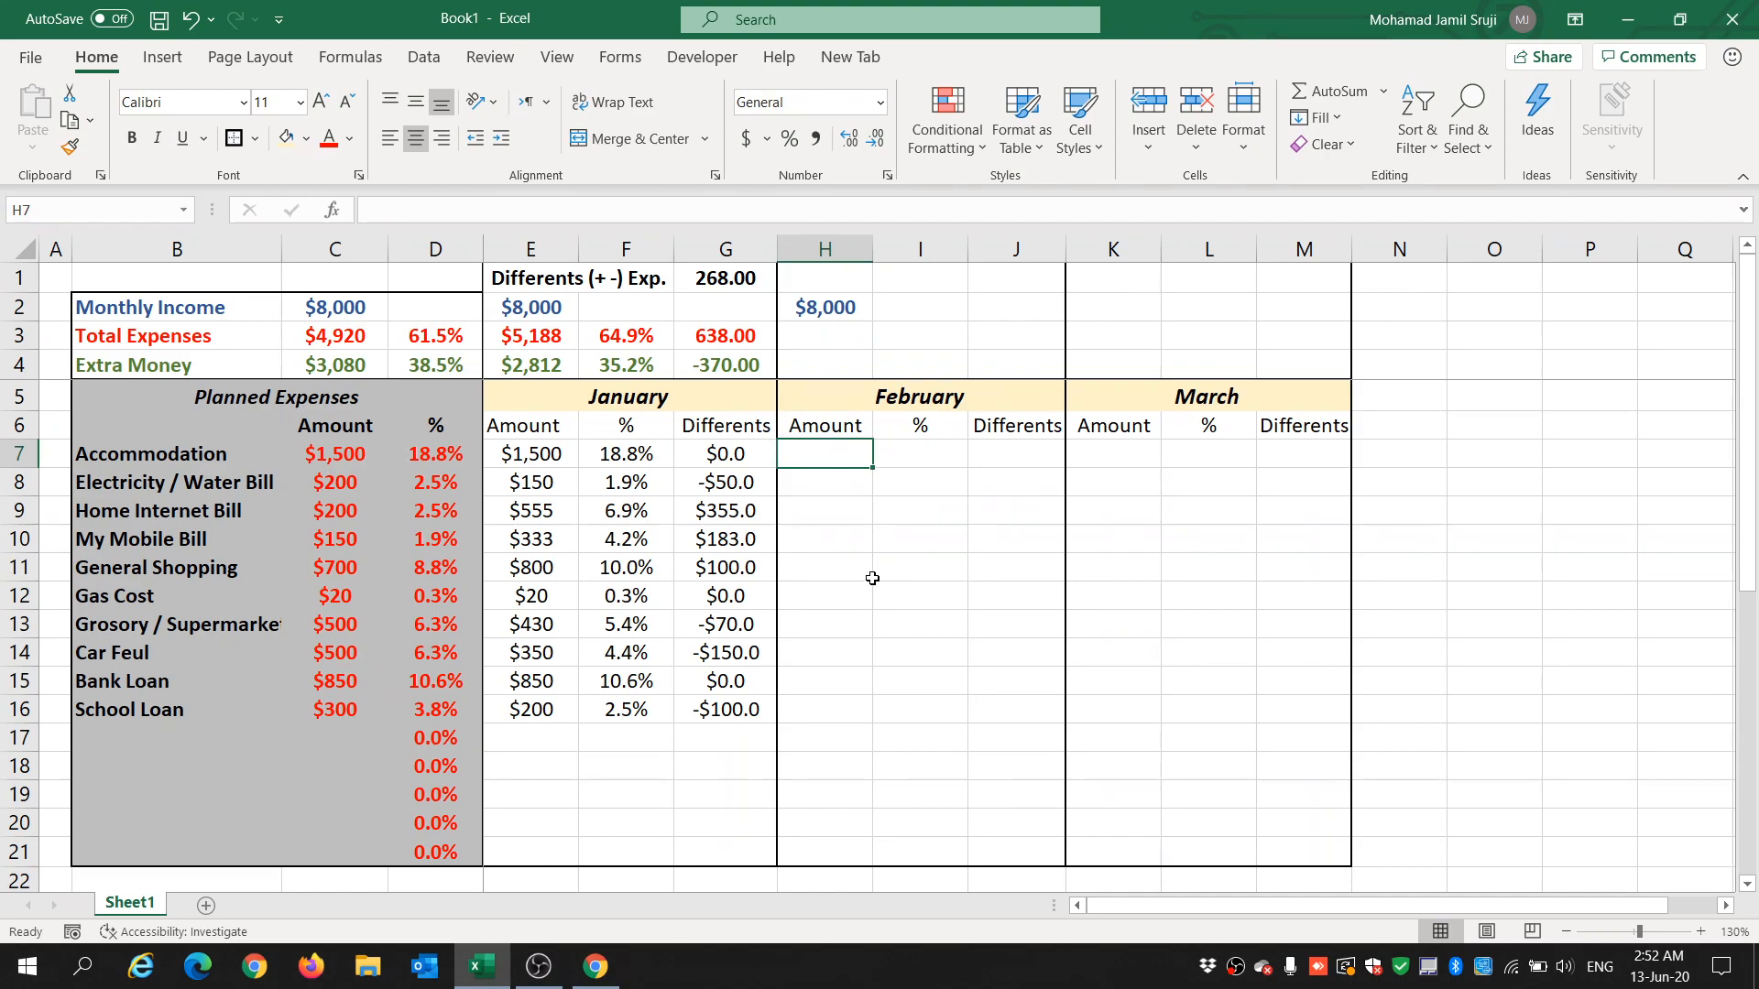
type("1200")
key("Return")
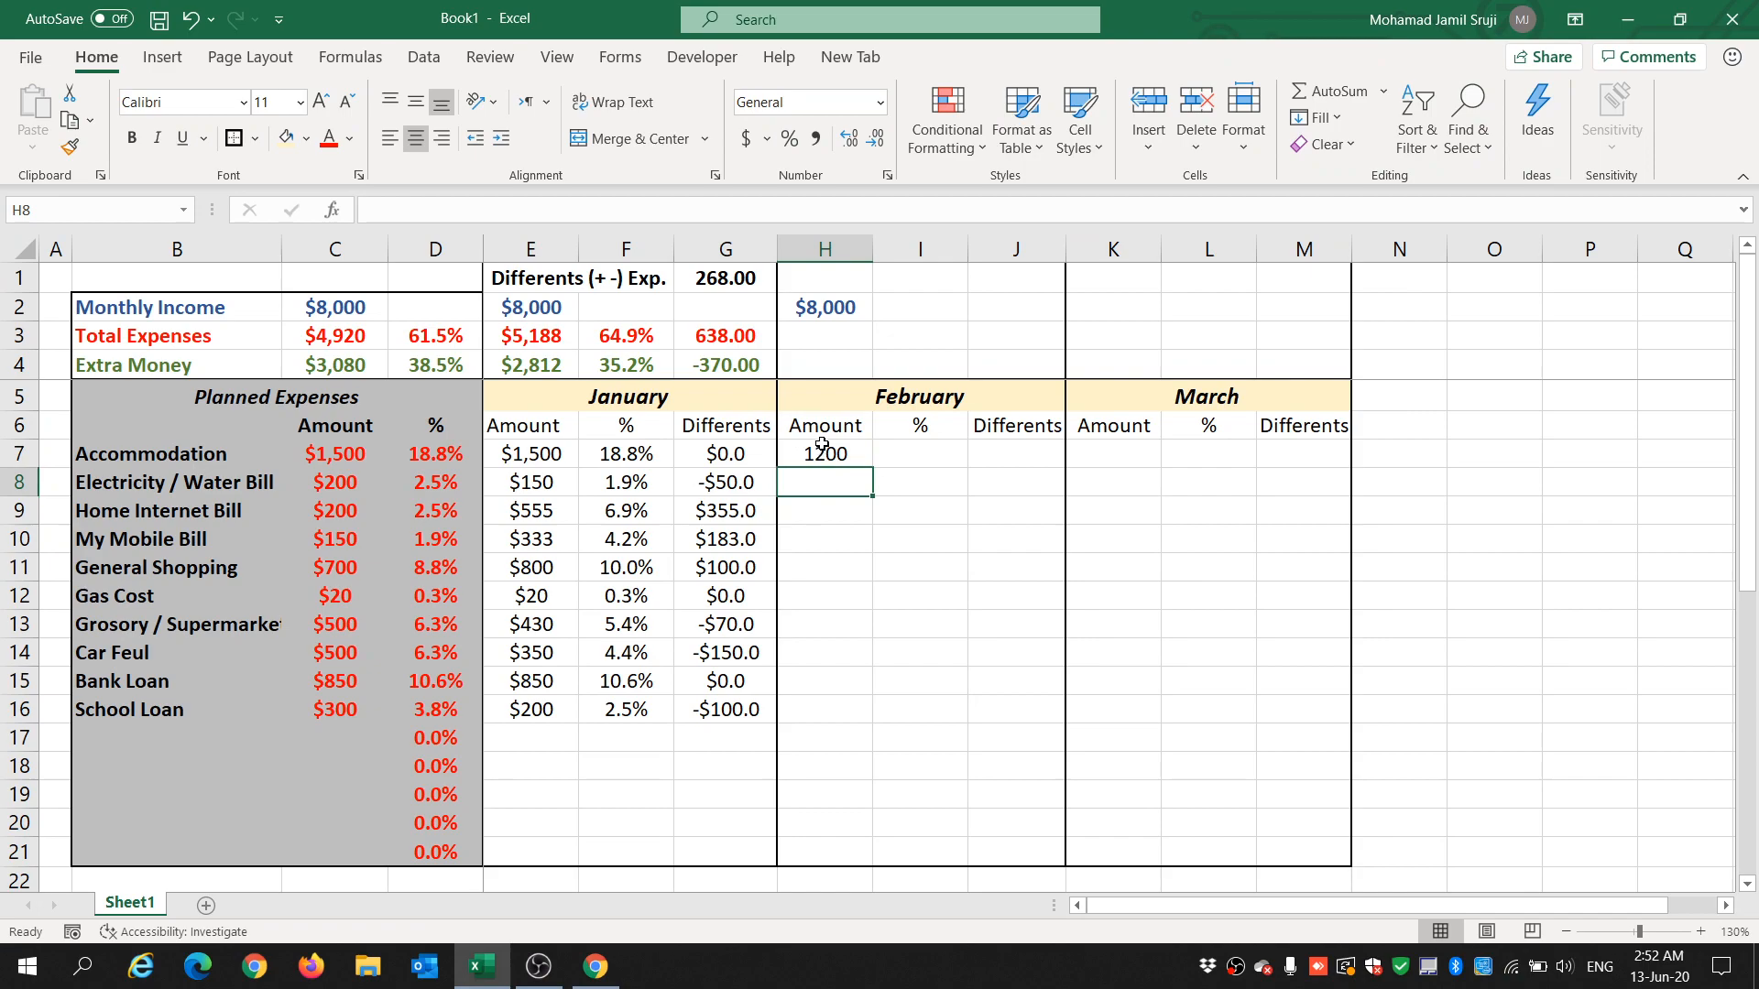
Format February's Amount cells H7:H21 and Differents cells J7:J21 as Currency with the $ symbol and 1 decimal place.
left_click_drag(822, 443, 821, 840)
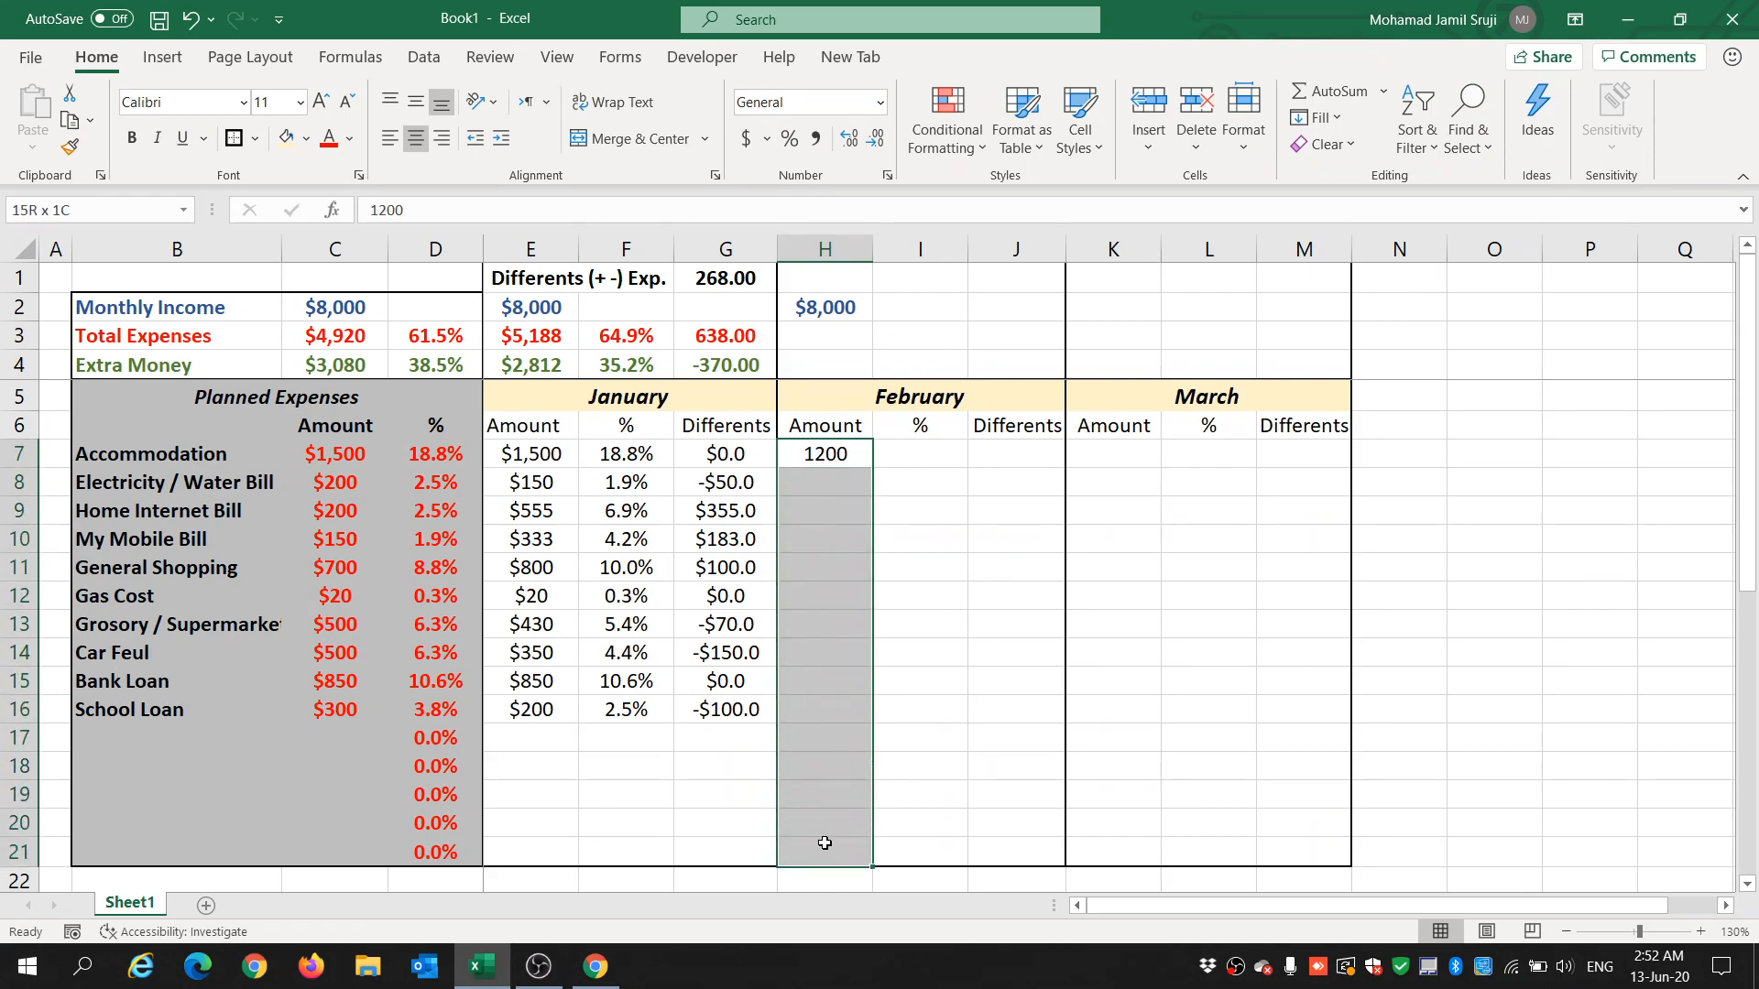
left_click_drag(1017, 455, 1013, 848, "ctrl")
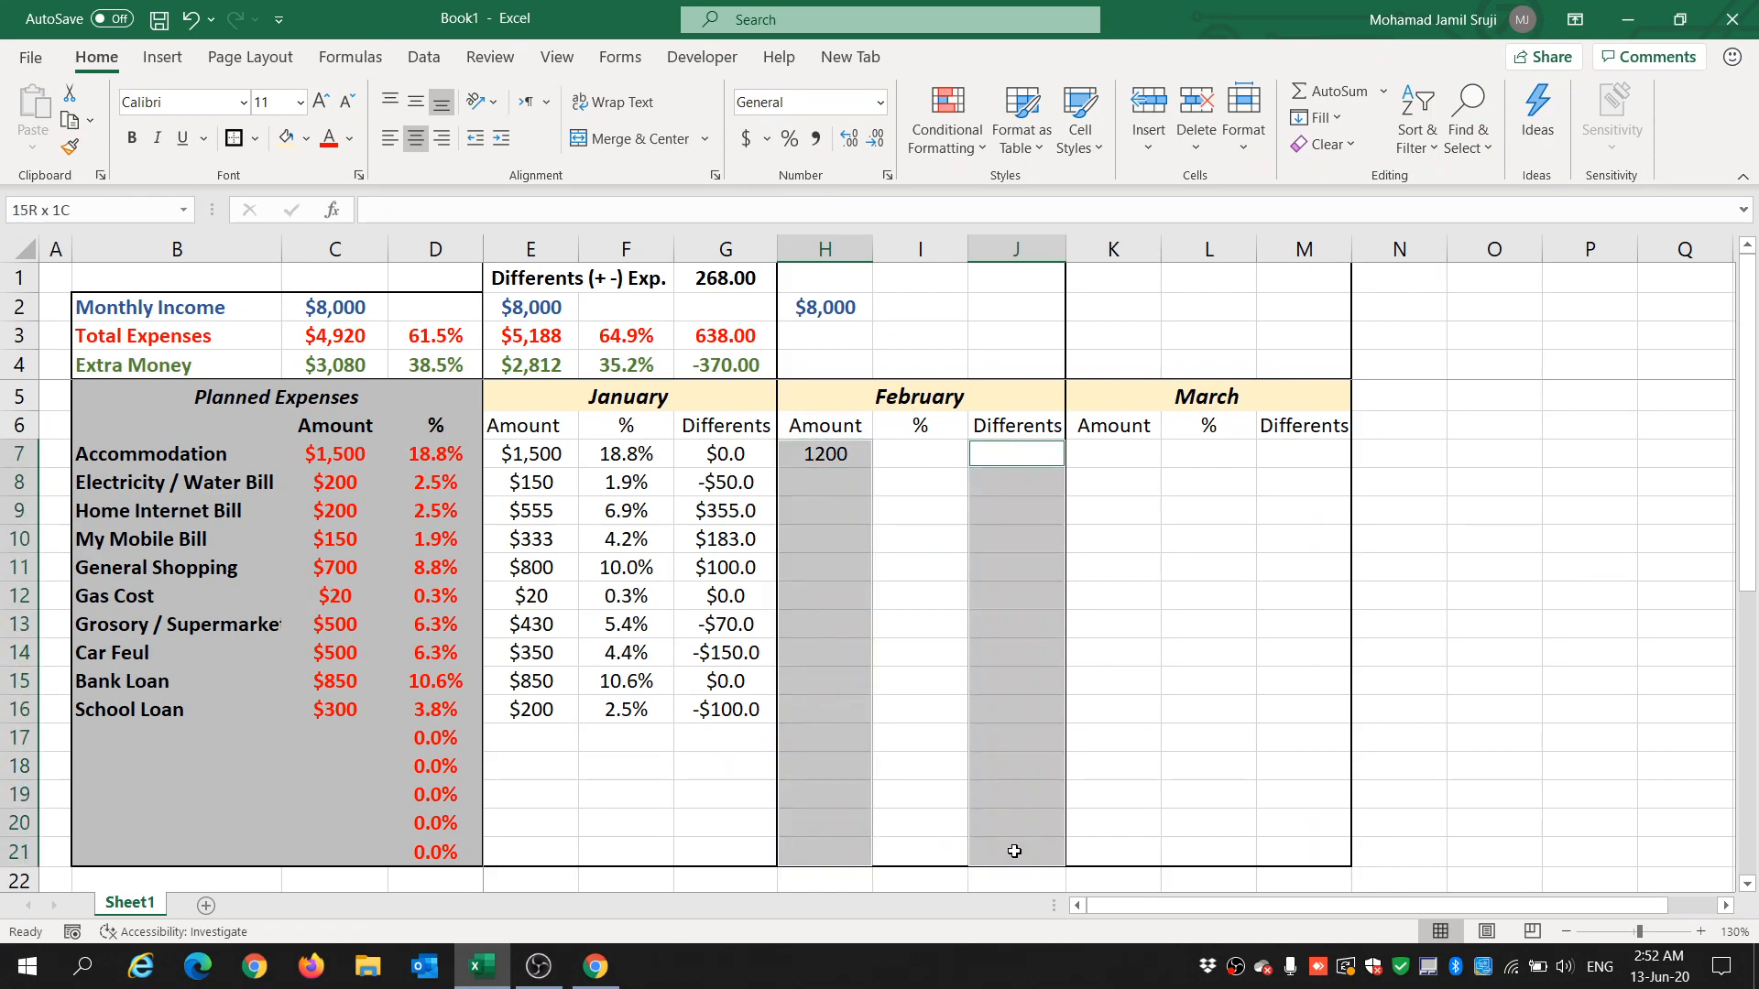
right_click(1016, 713)
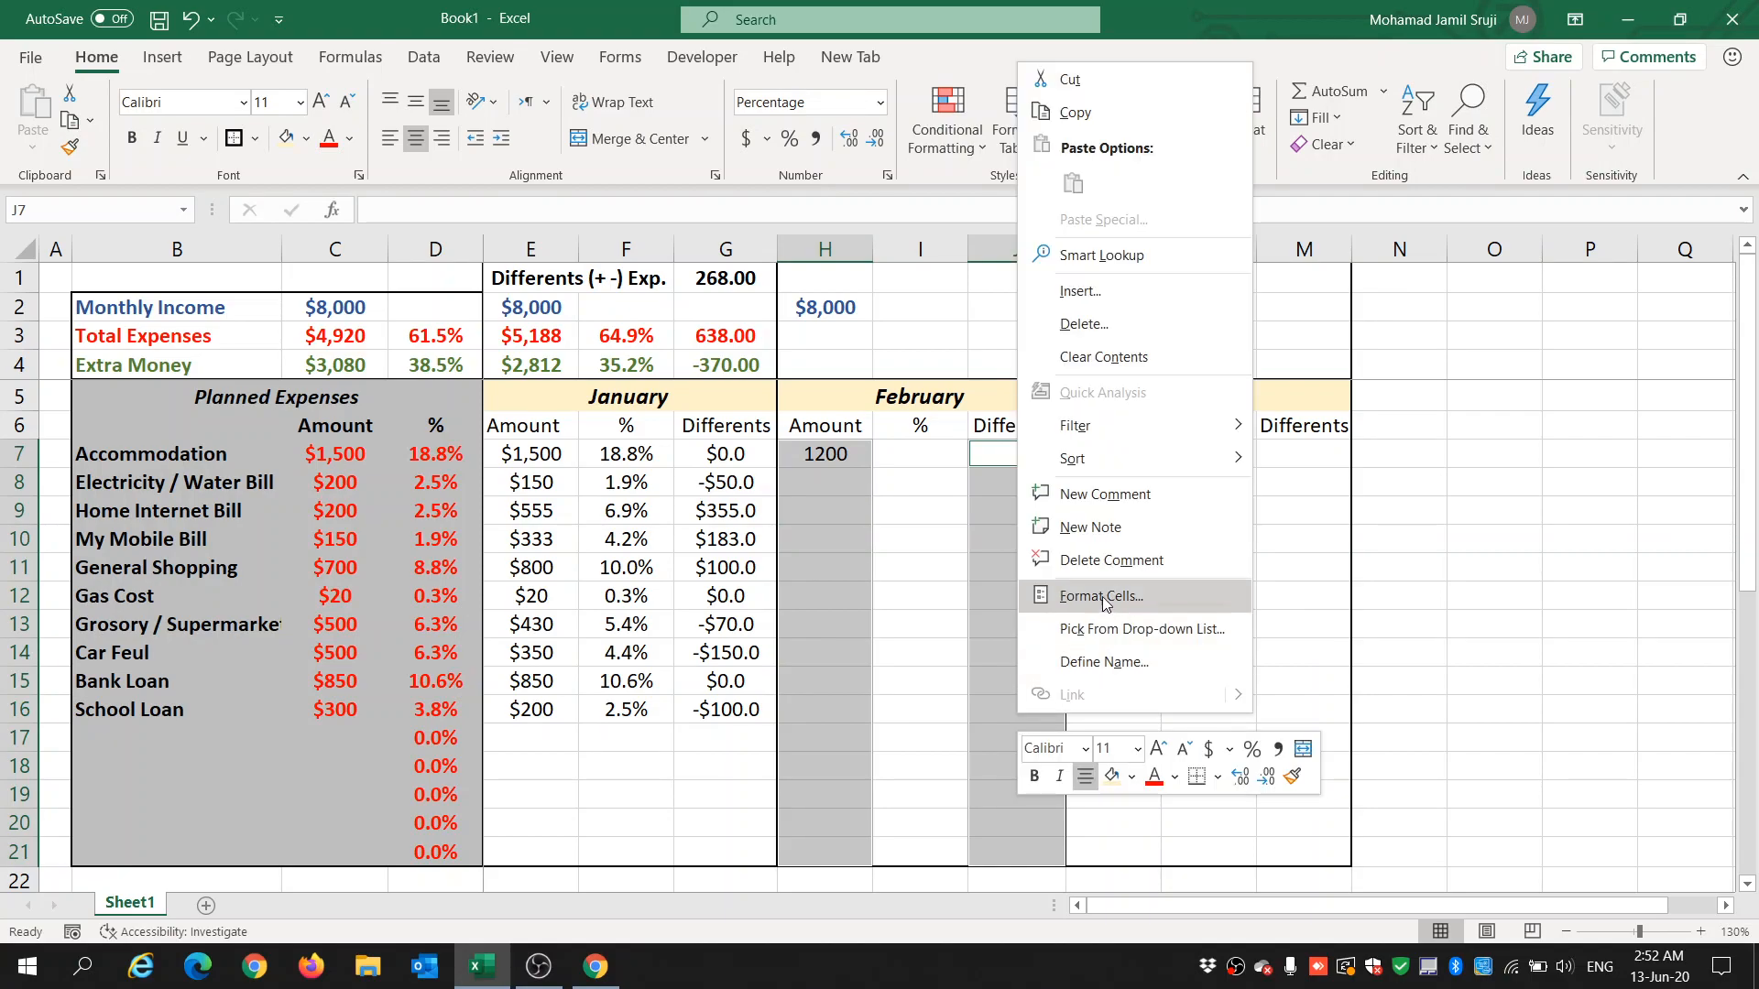
left_click(1045, 597)
left_click(842, 418)
left_click(844, 433)
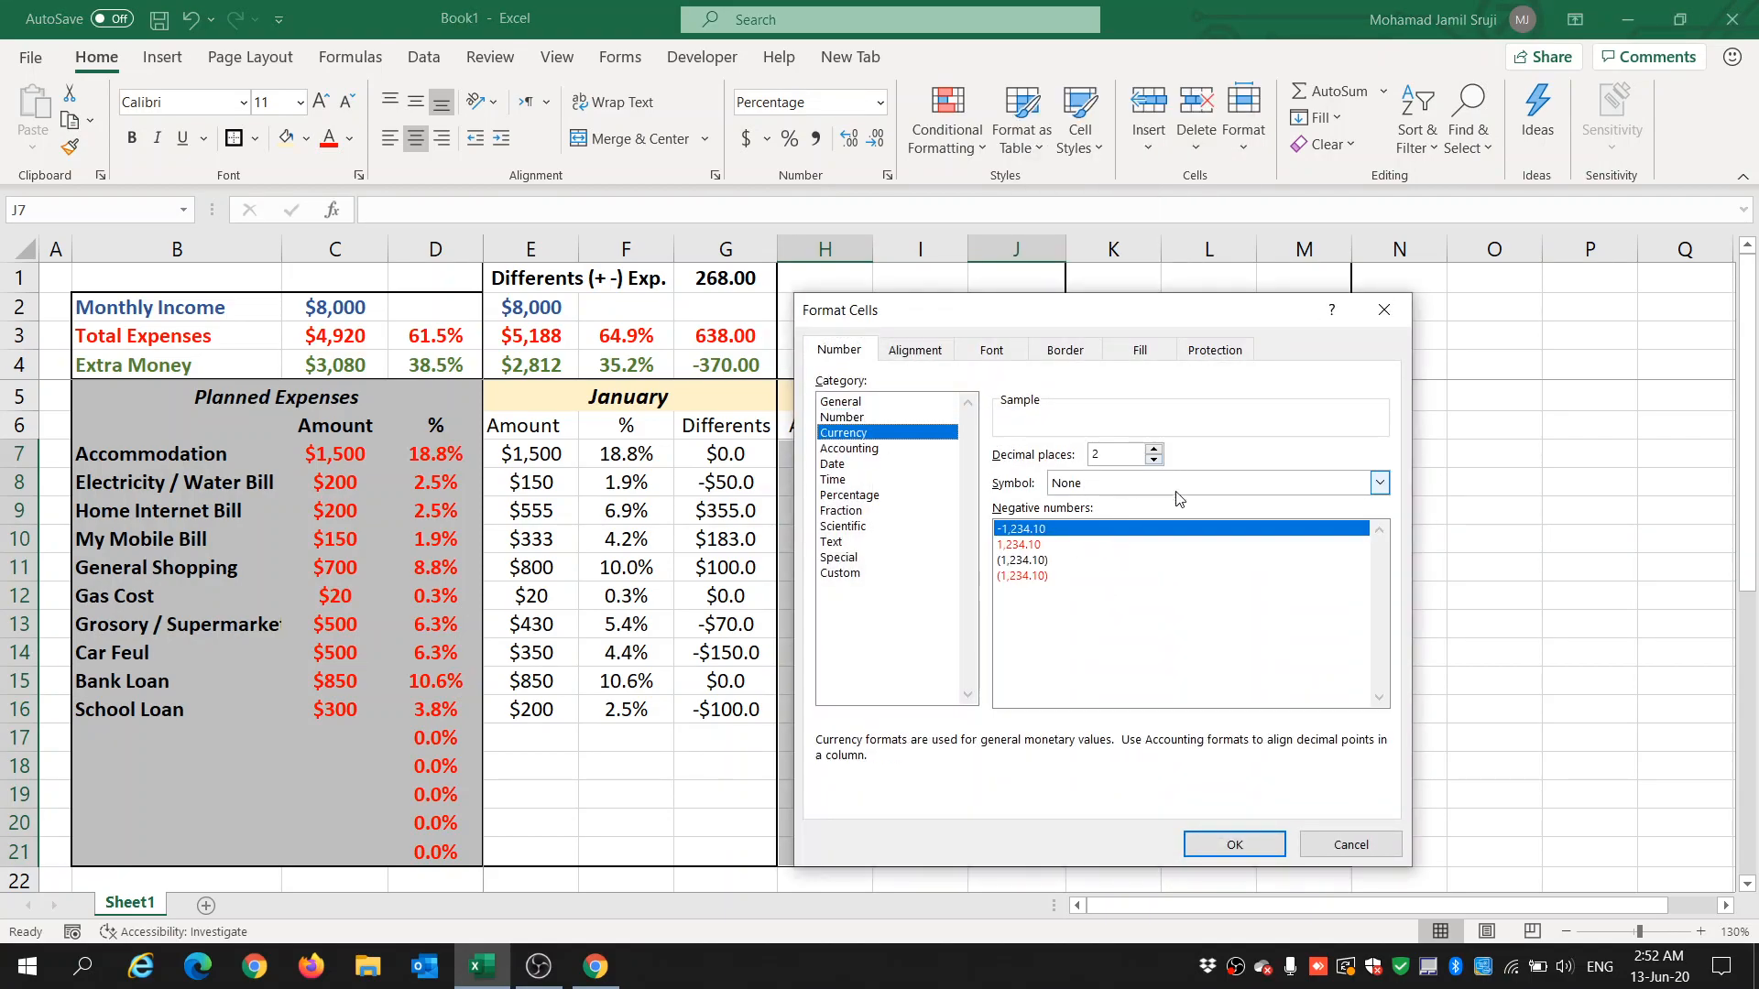
left_click(1379, 484)
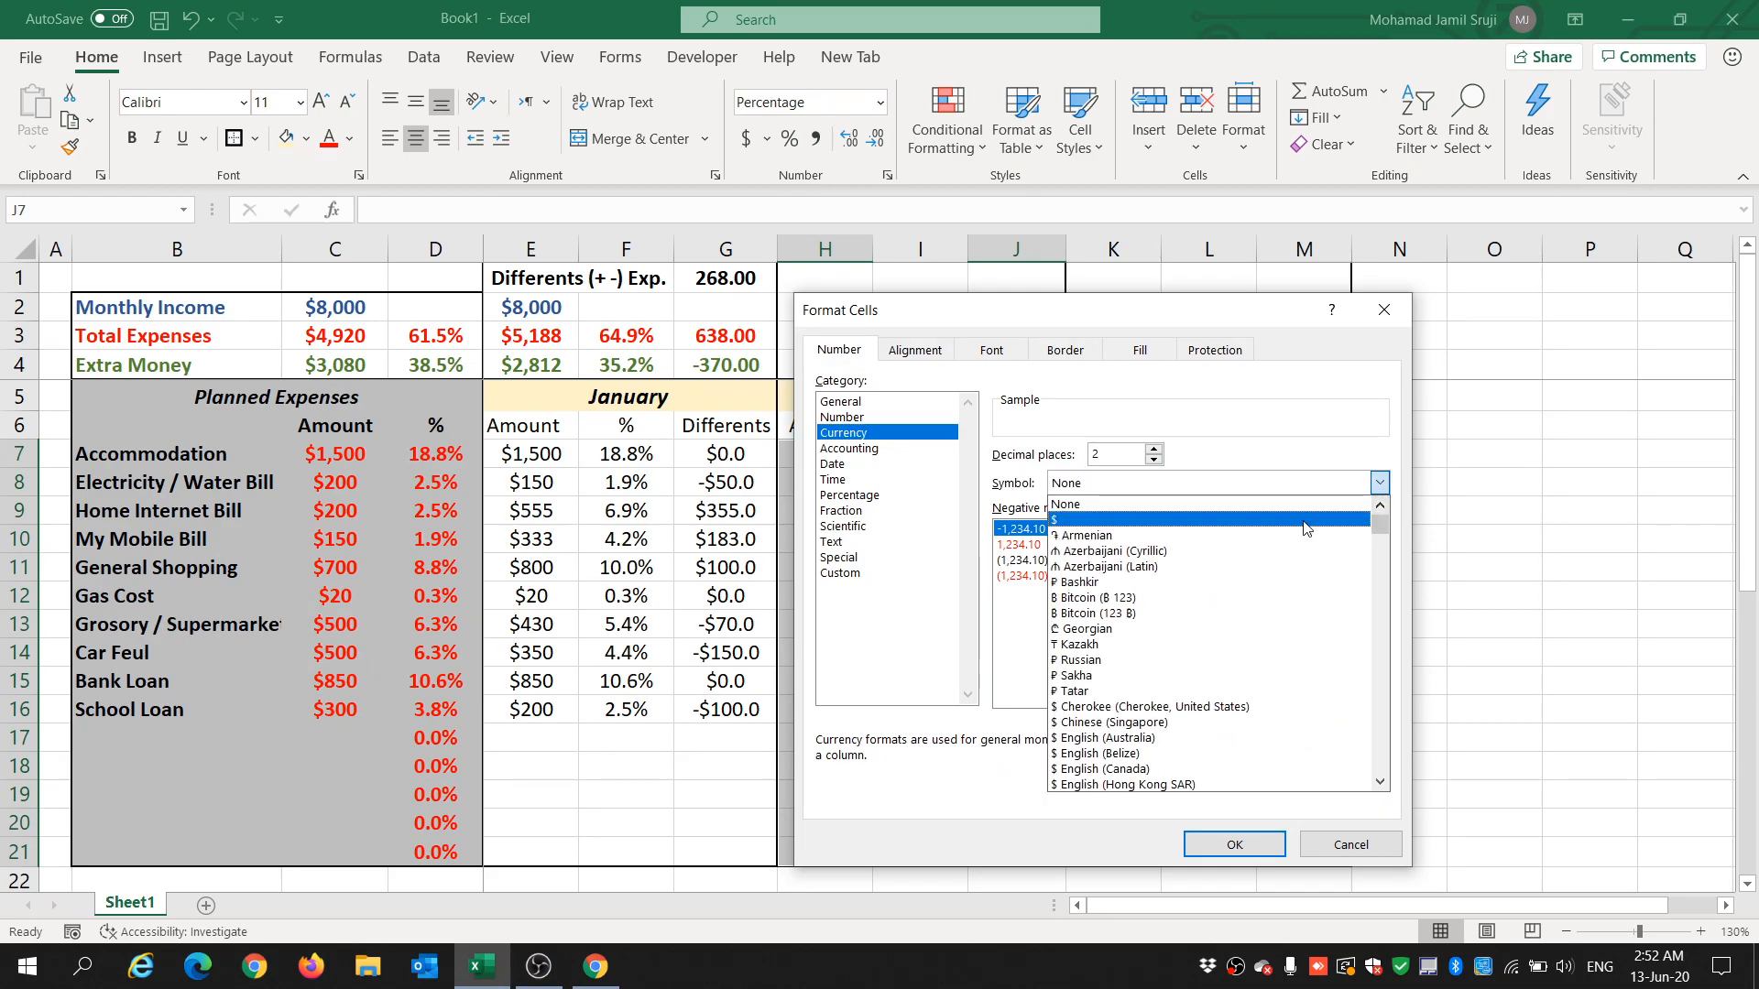
left_click(1172, 520)
left_click(1154, 460)
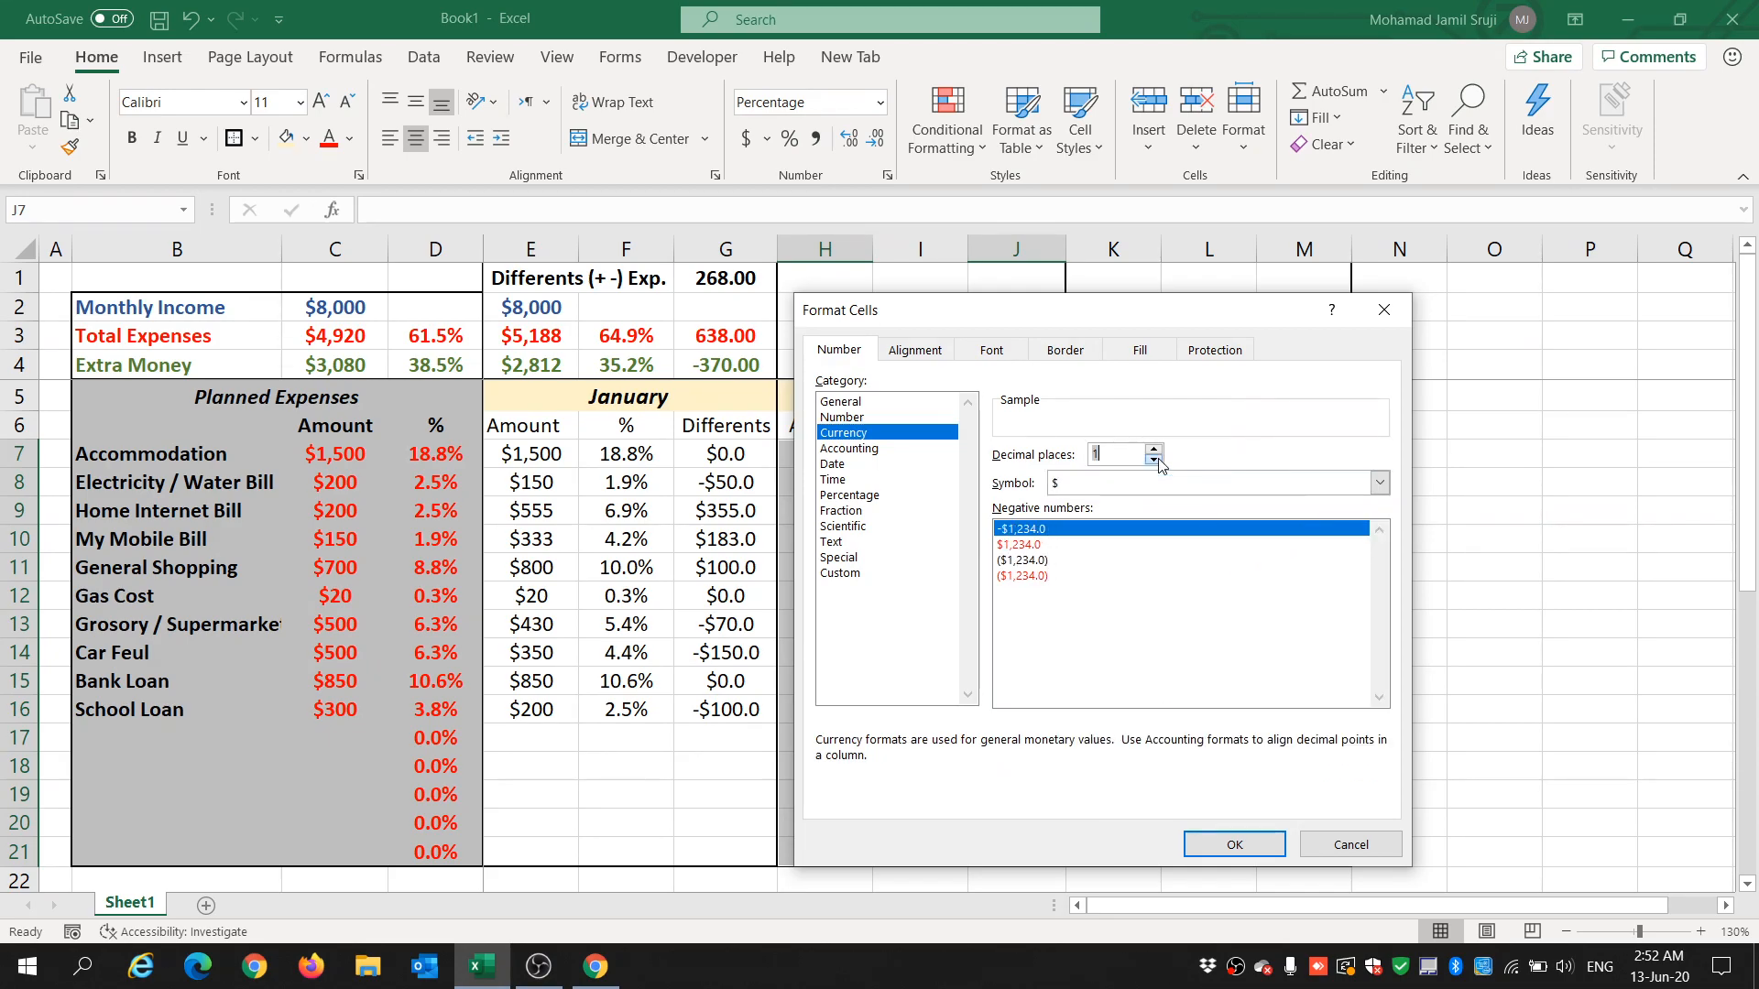
left_click(1276, 851)
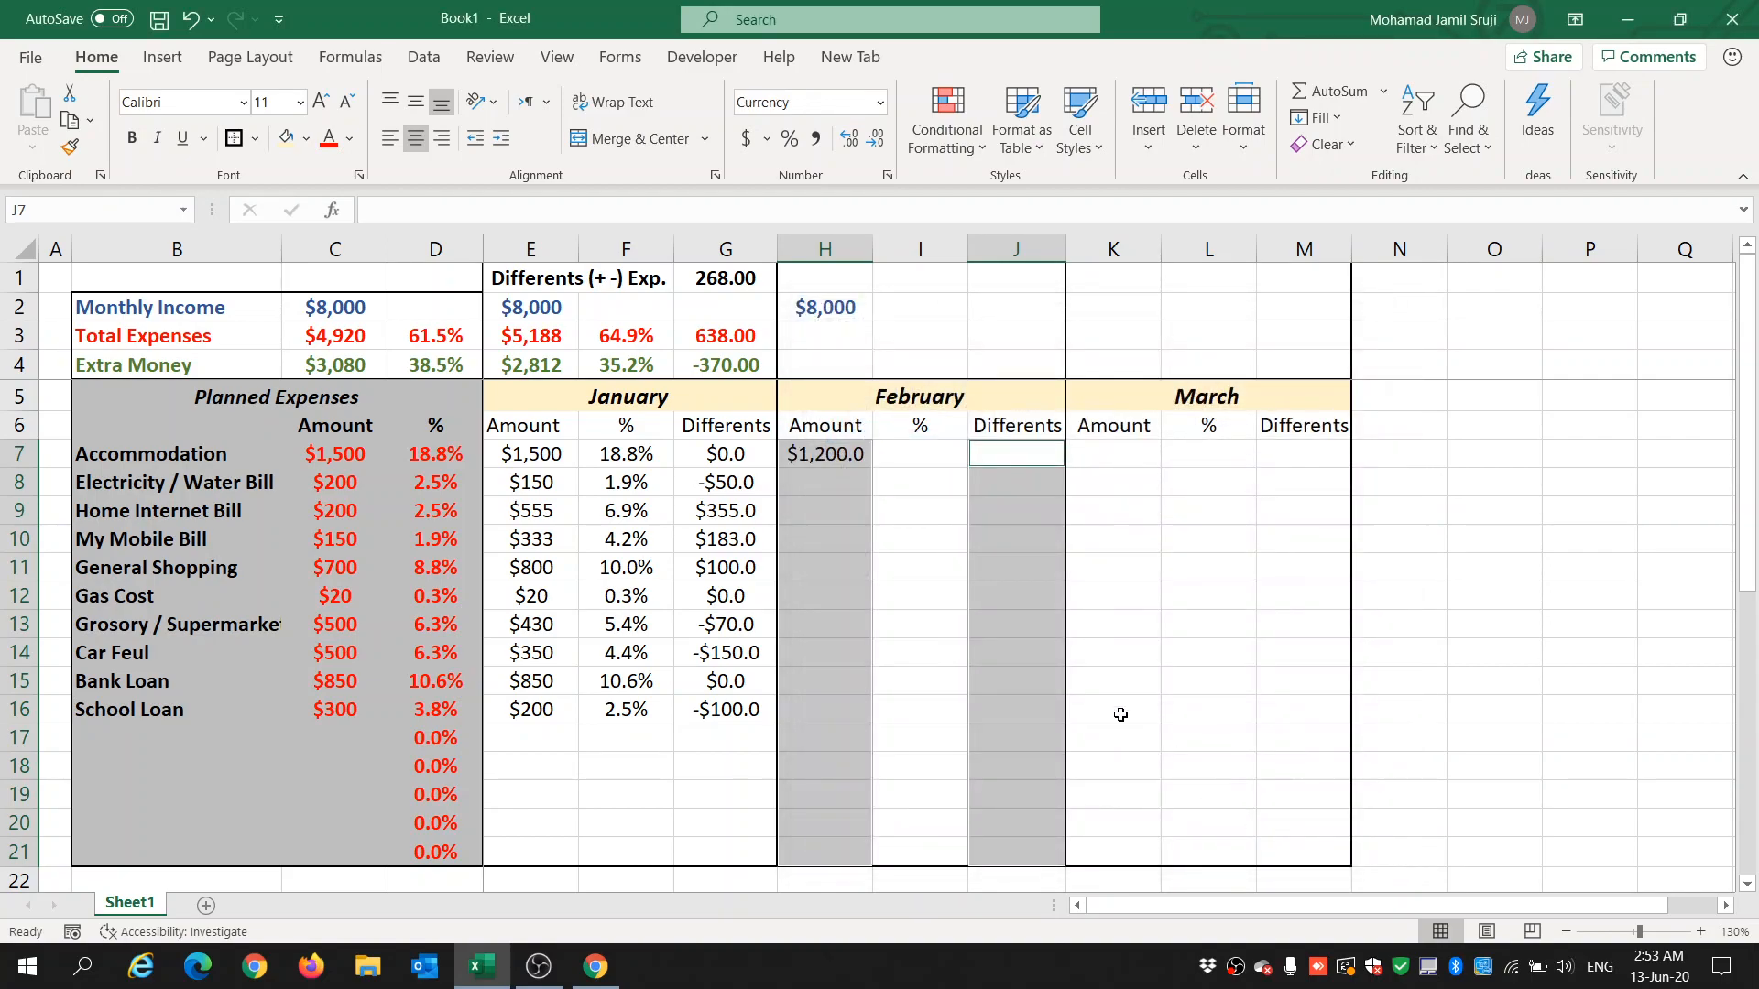
Enter the formula =H7/H2 in I7 for February's Accommodation percentage of monthly income.
left_click(925, 485)
left_click(913, 439)
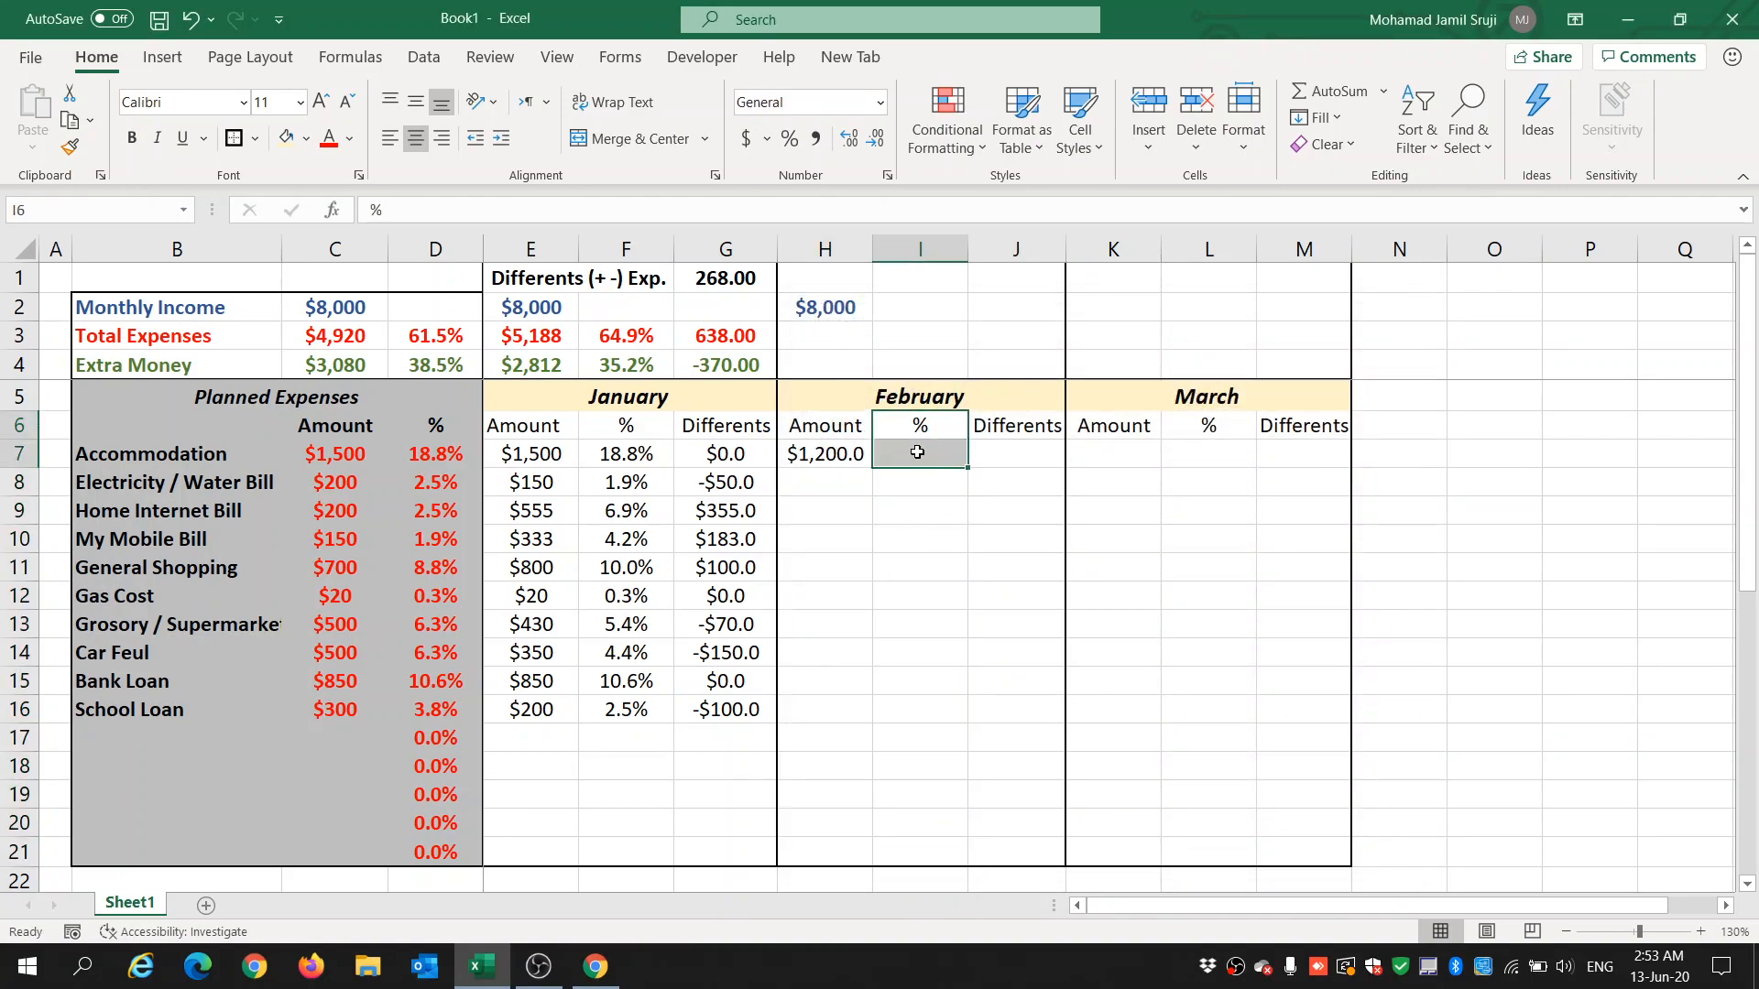
left_click(998, 461)
left_click(898, 457)
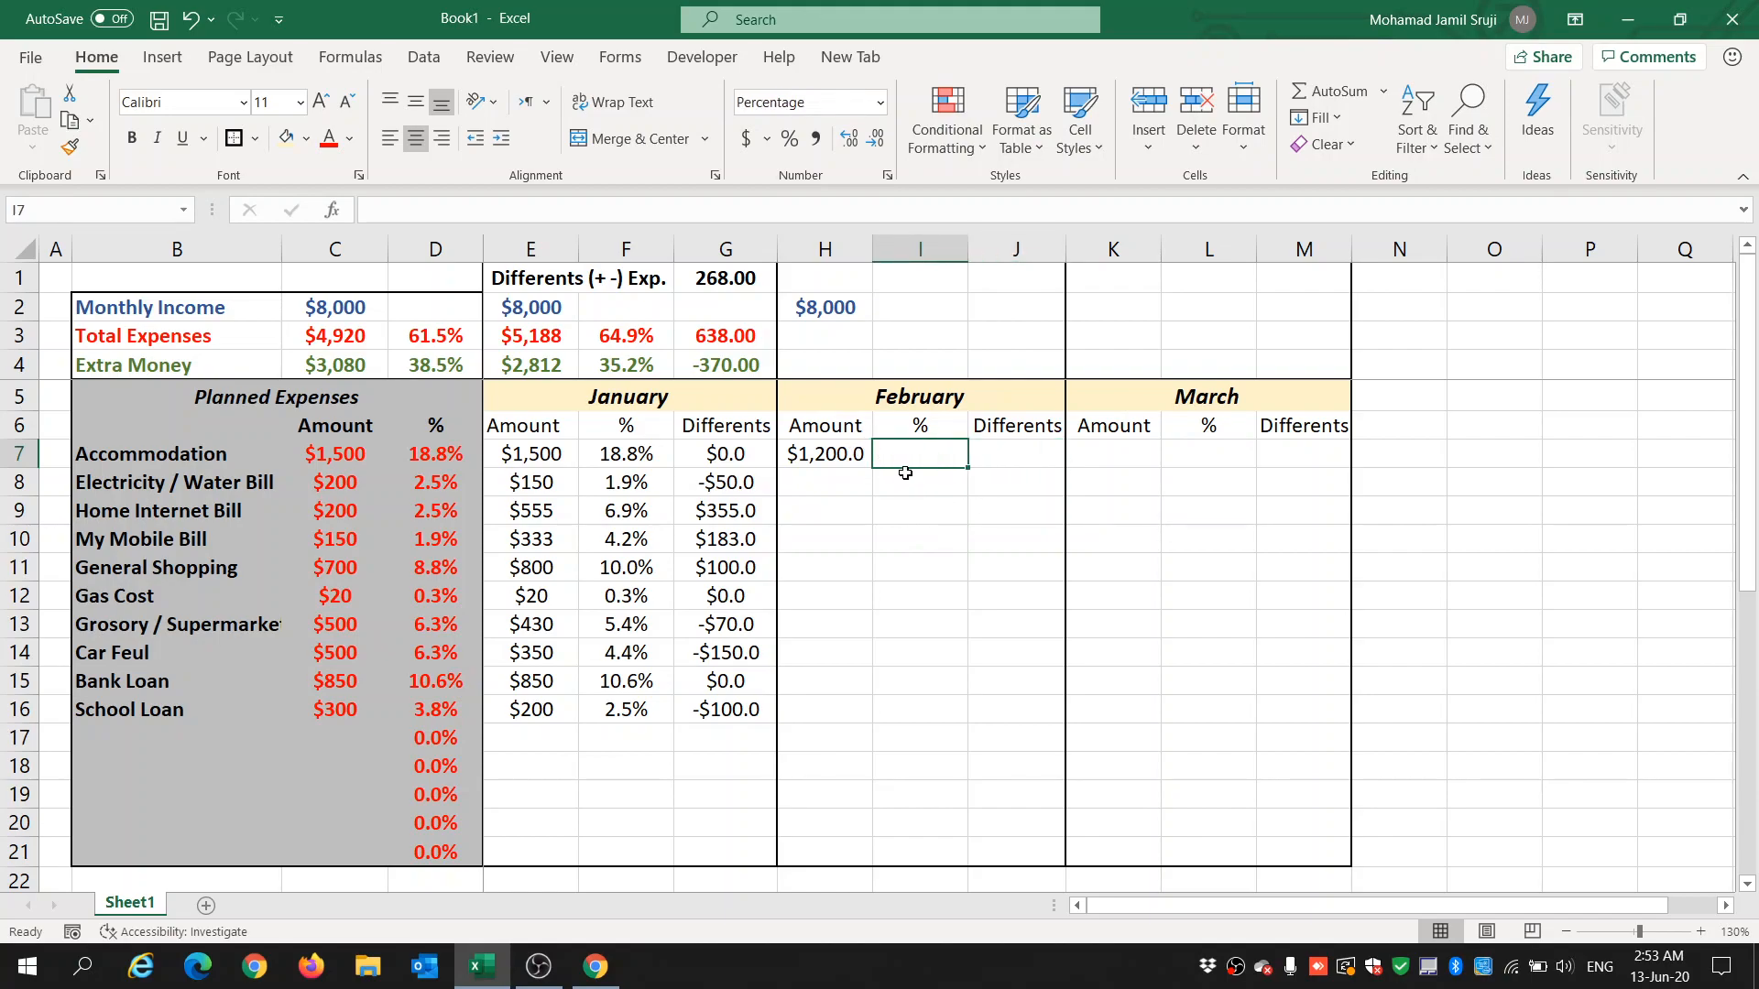
type("=")
left_click(828, 462)
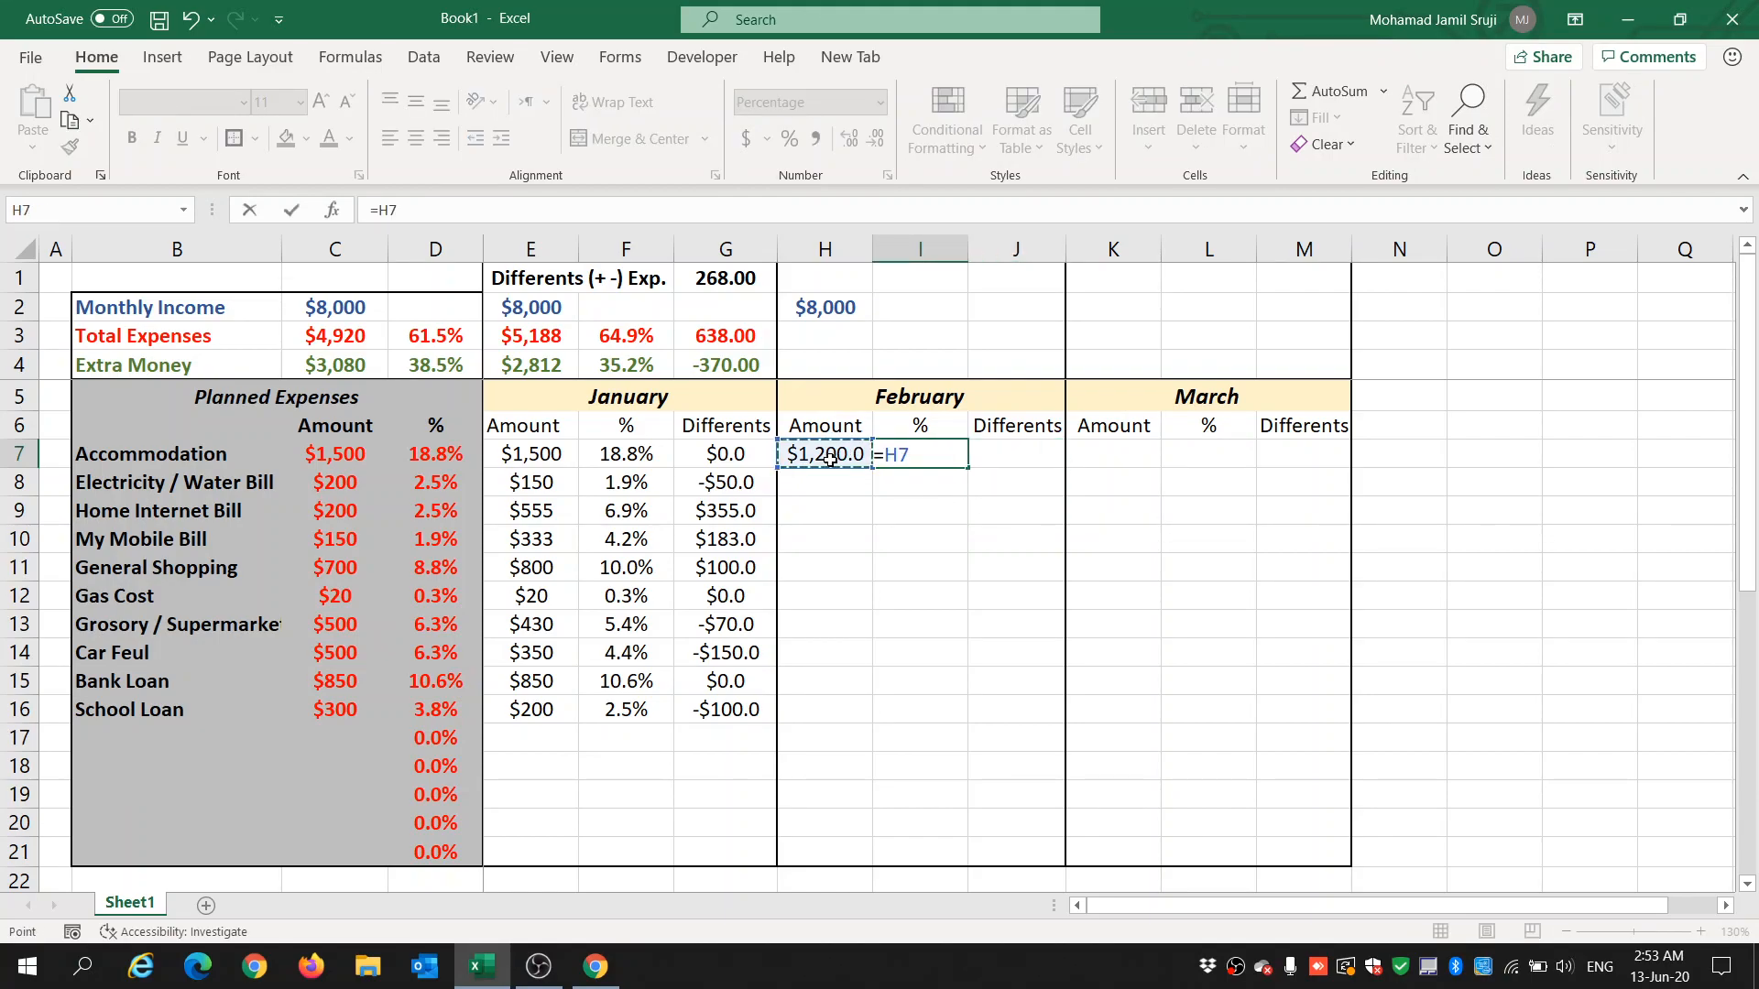
type("/")
left_click(826, 305)
key("Return")
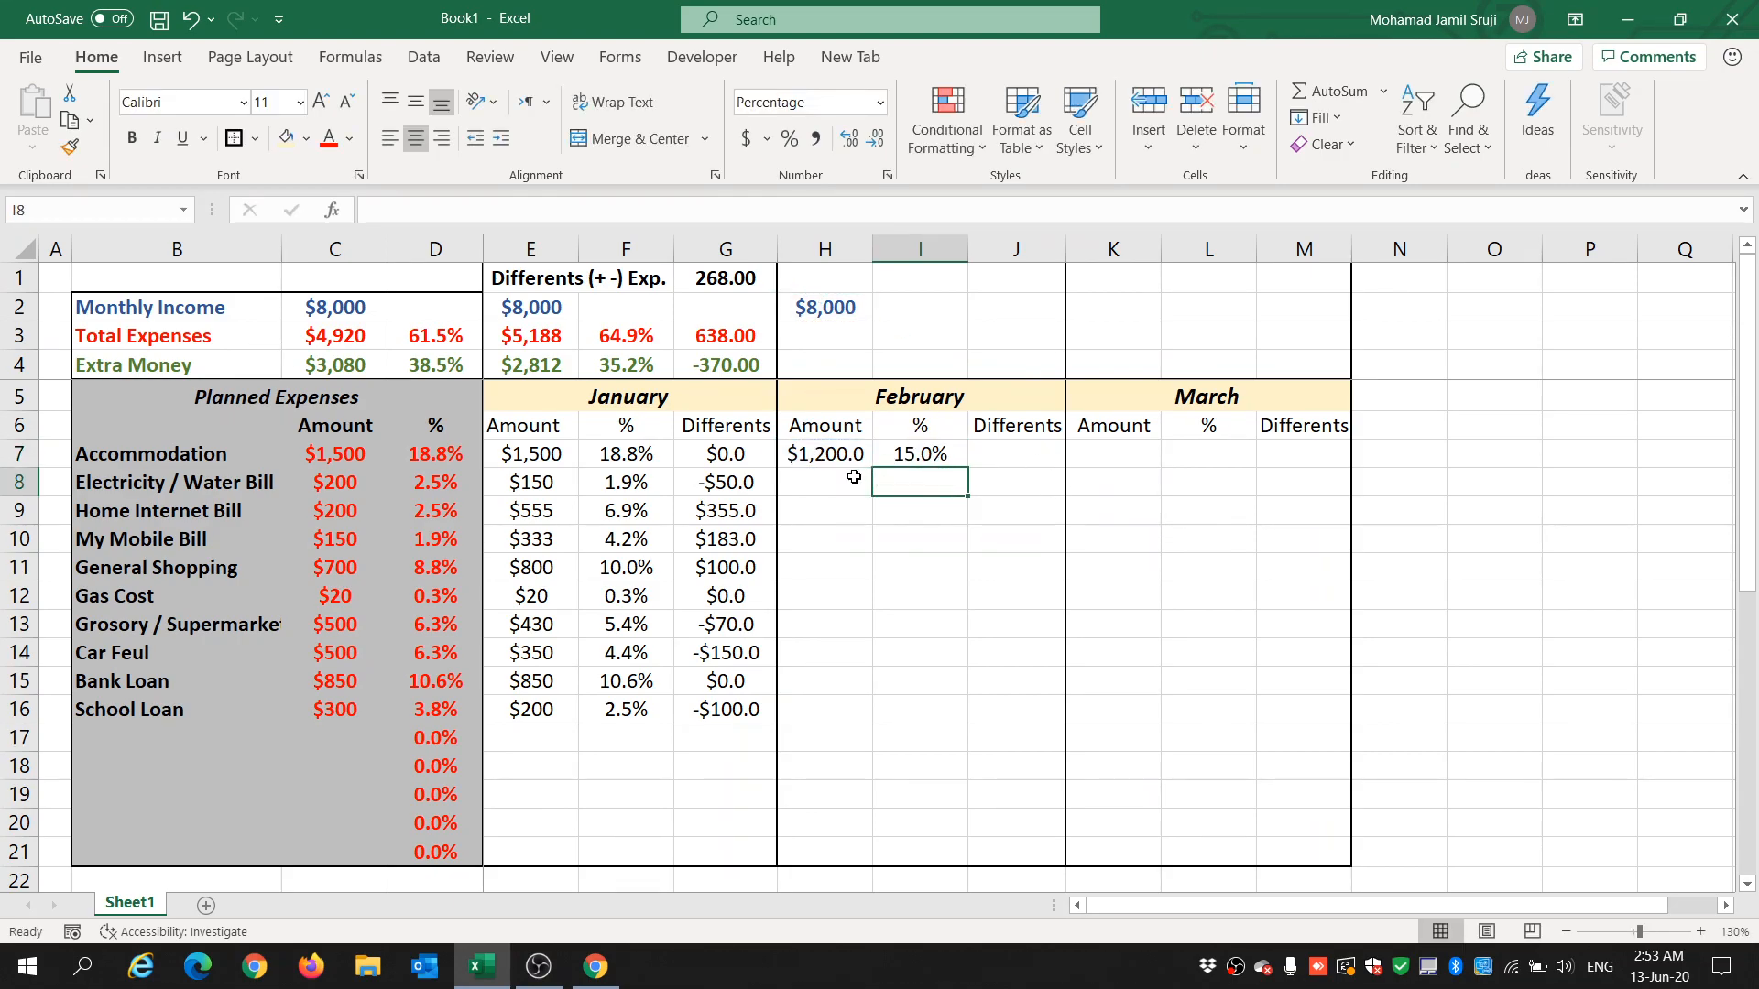
Try 1500 as February's Accommodation amount in H7 and compare its percentage with the planned one in D7.
left_click(827, 454)
type("1500")
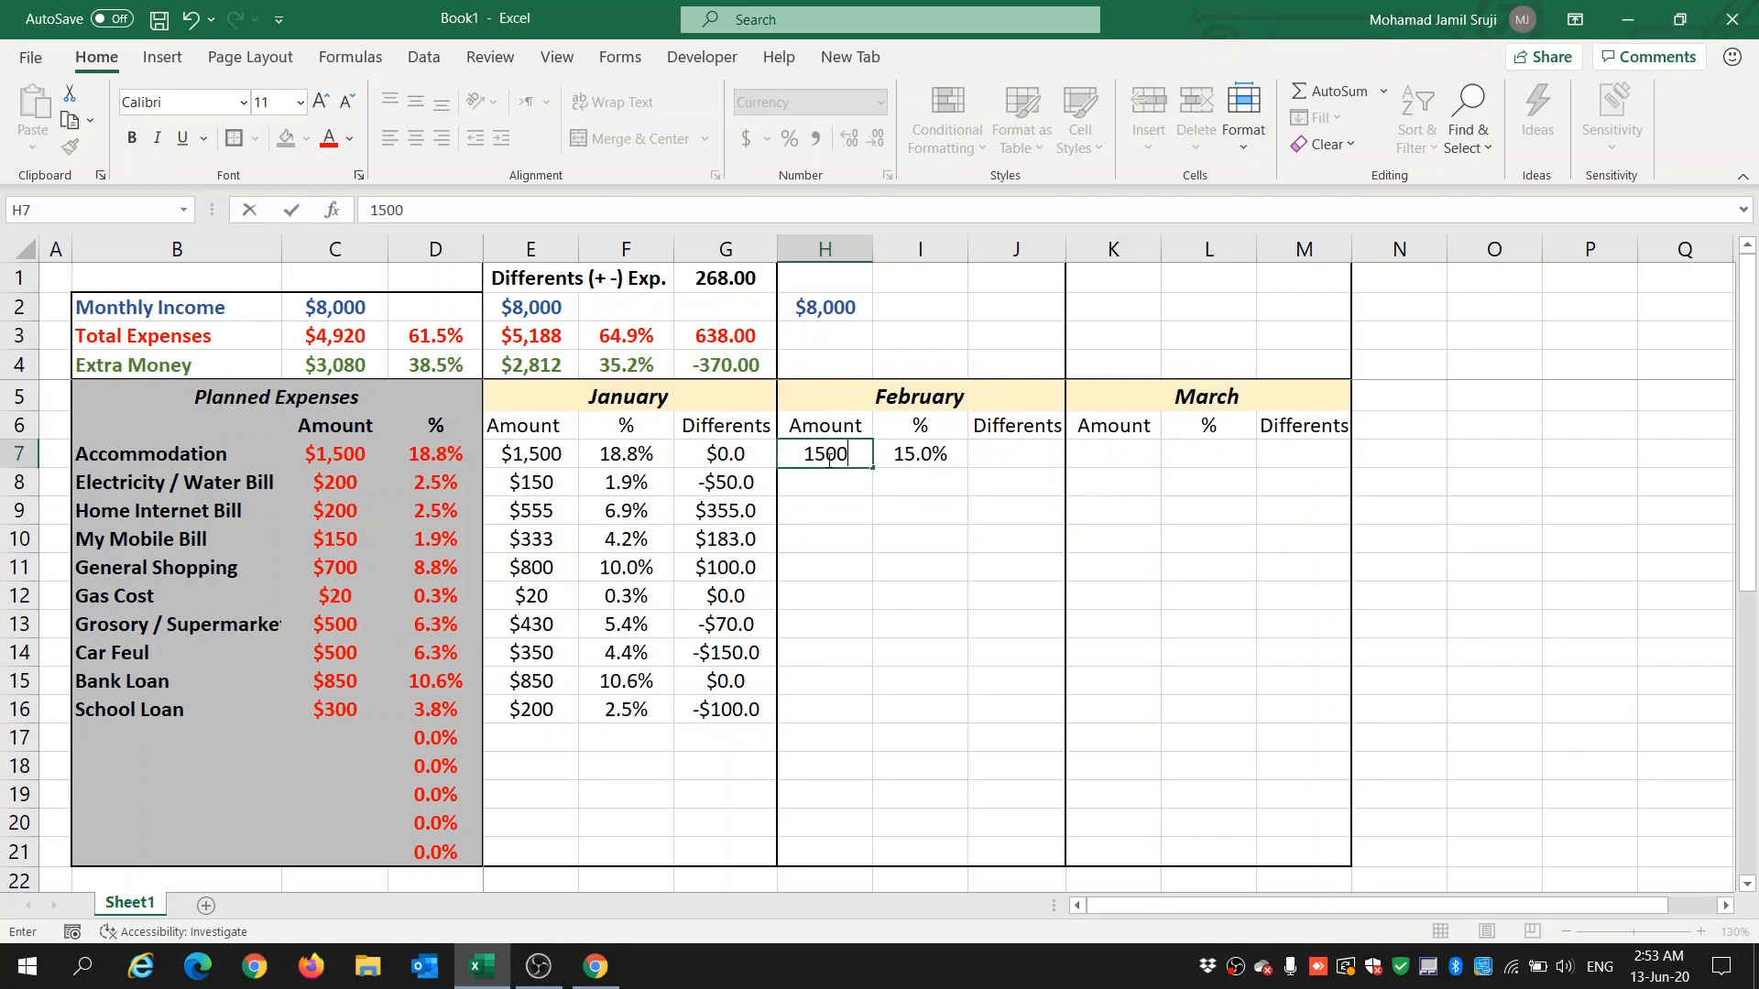
key("Return")
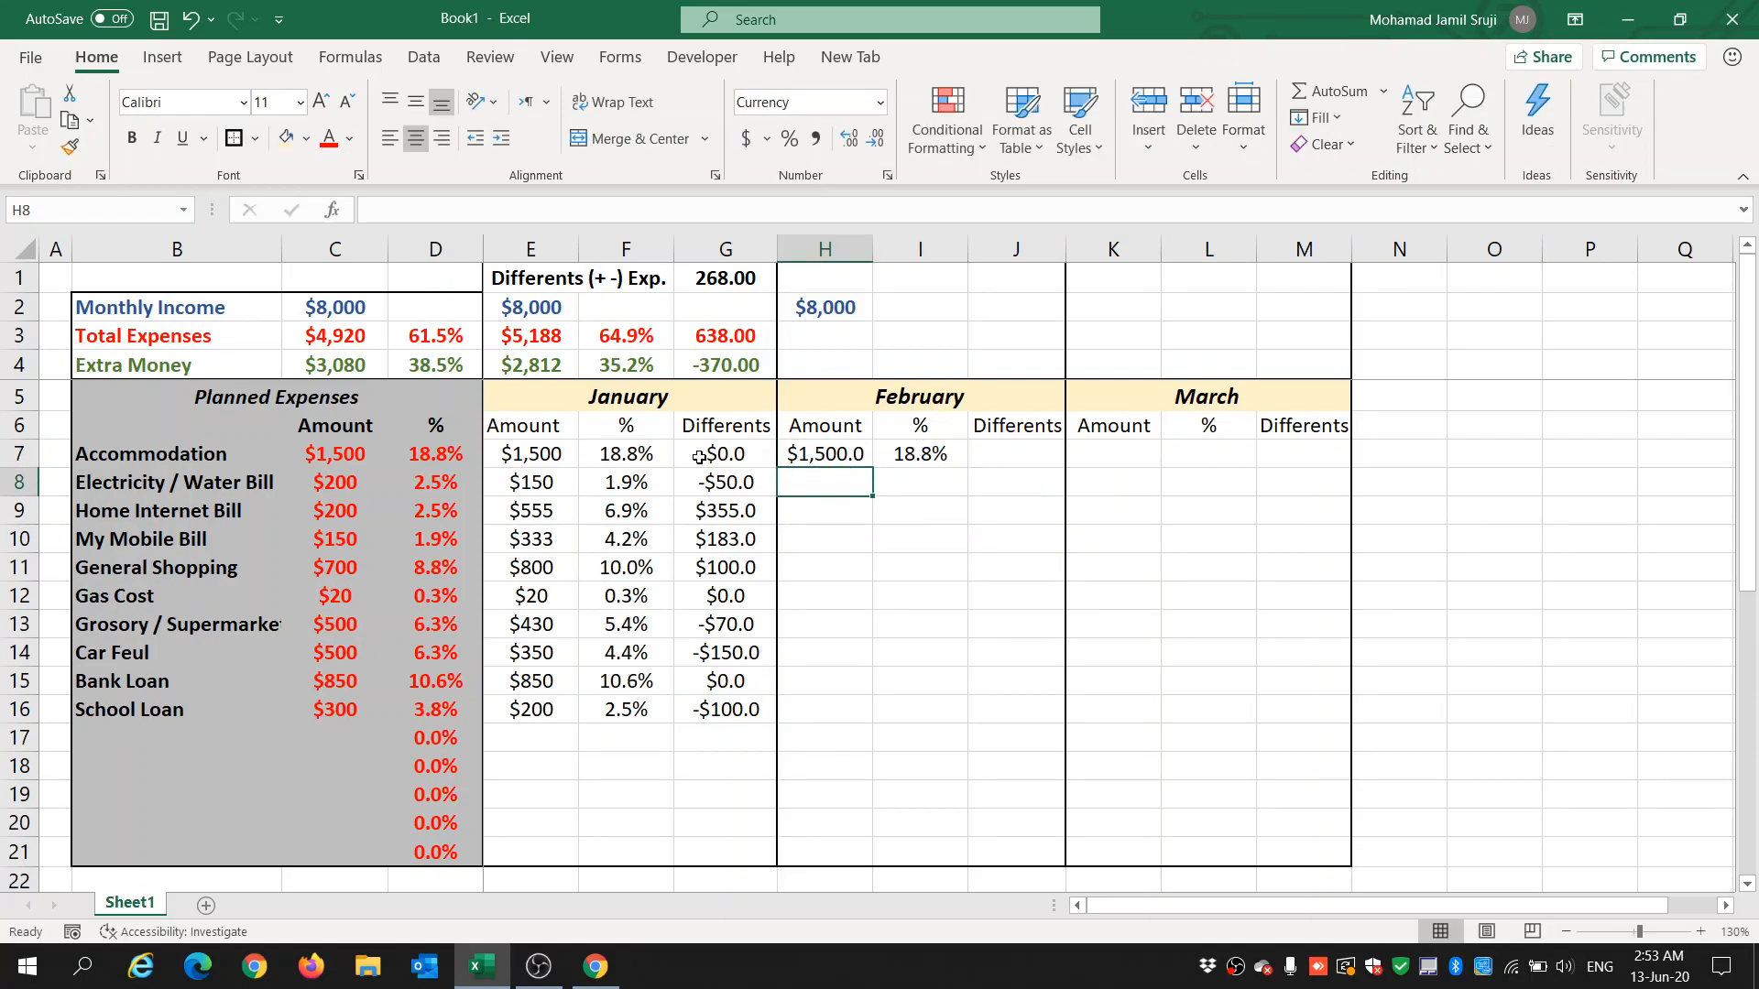
left_click(436, 449)
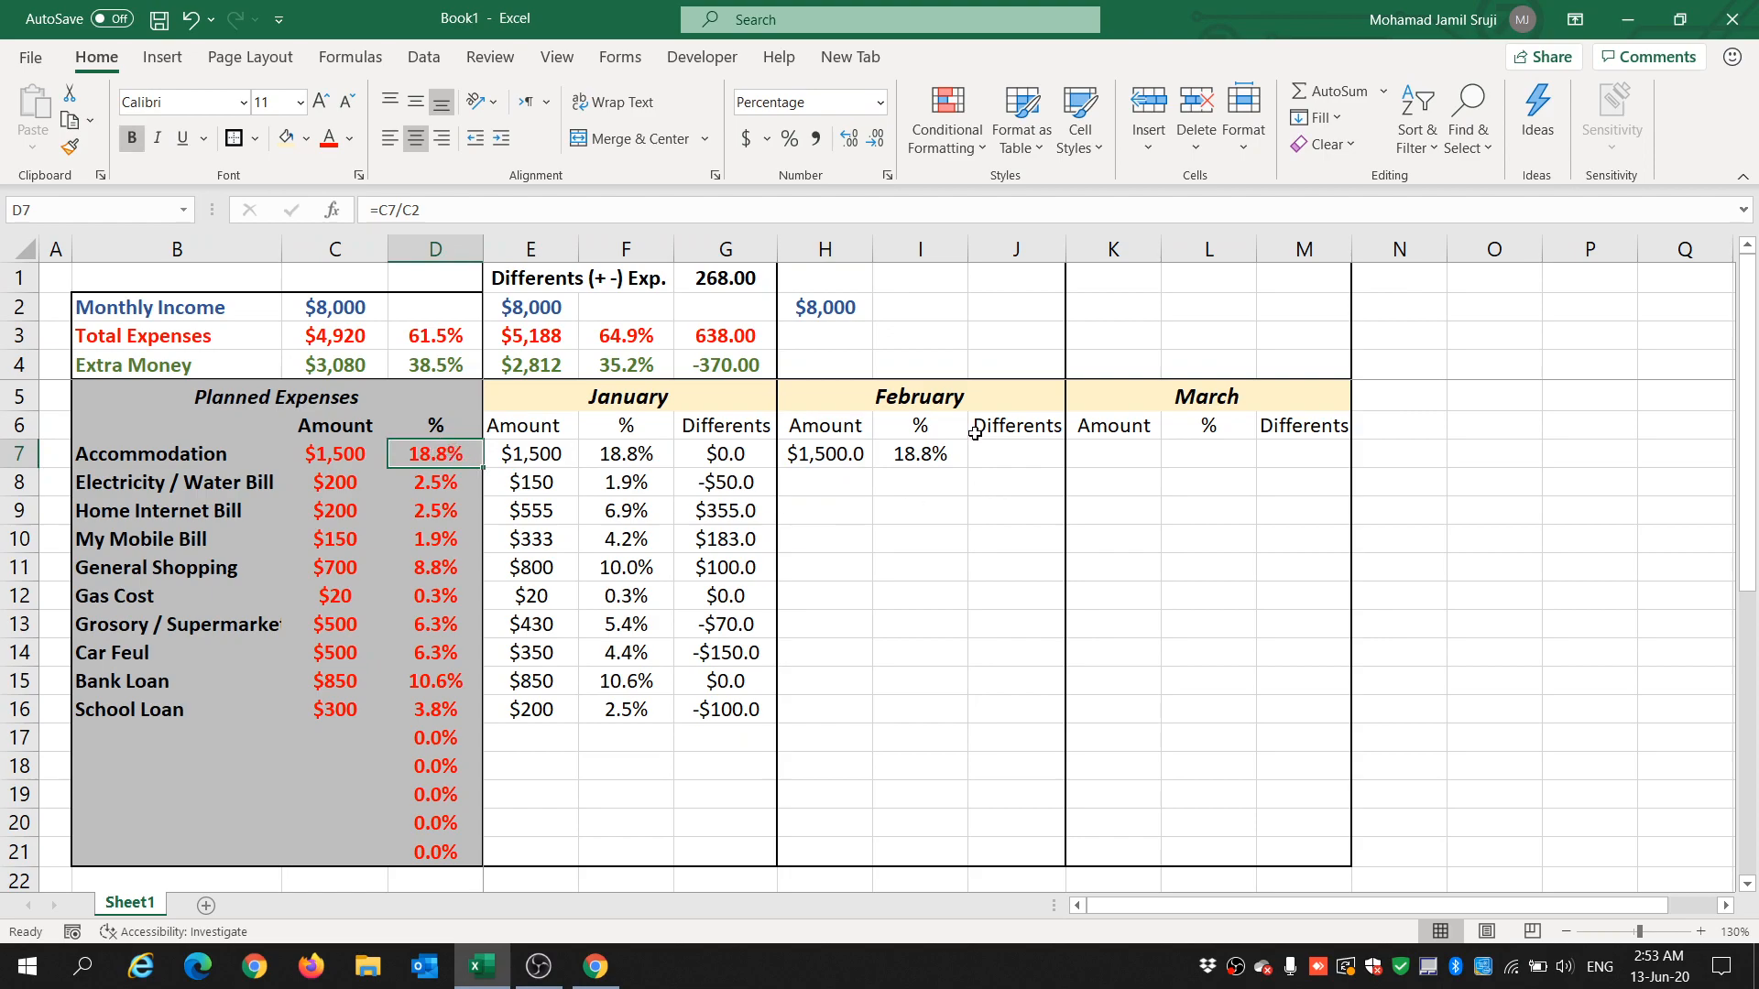
left_click(918, 458)
Set February's Accommodation amount in H7 back to 1200.
double_click(827, 459)
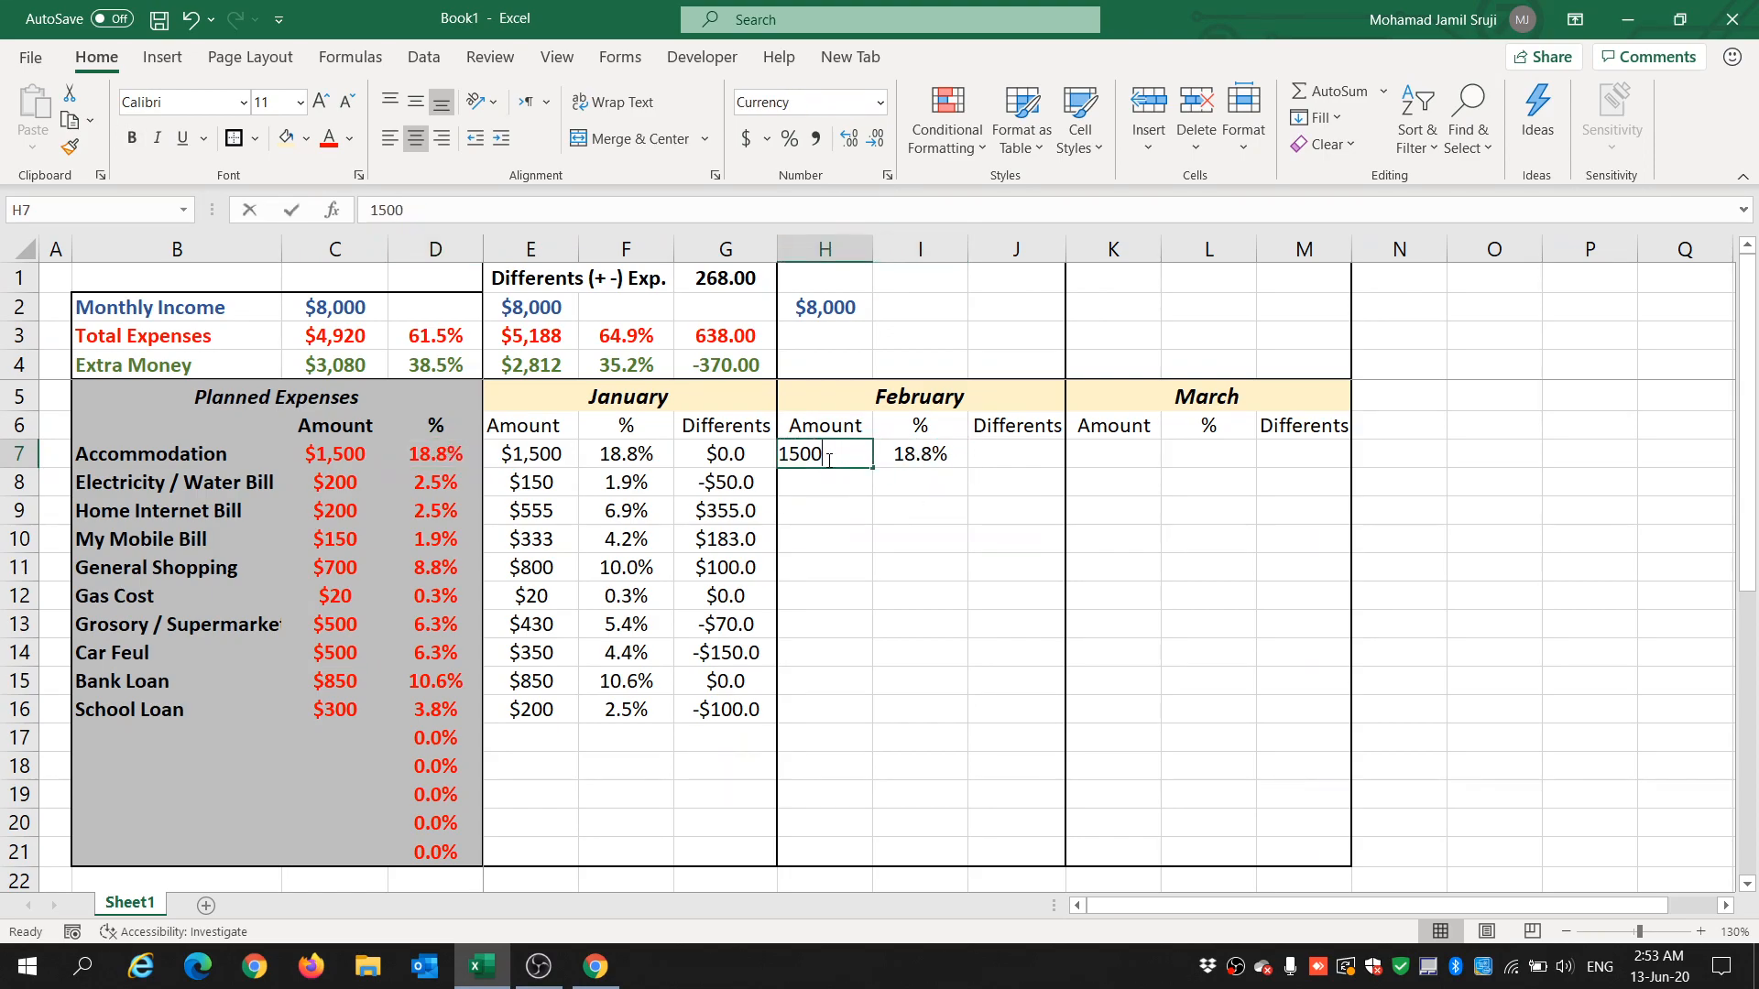
key("BackSpace")
key("BackSpace")
key("BackSpace")
type("200")
key("Return")
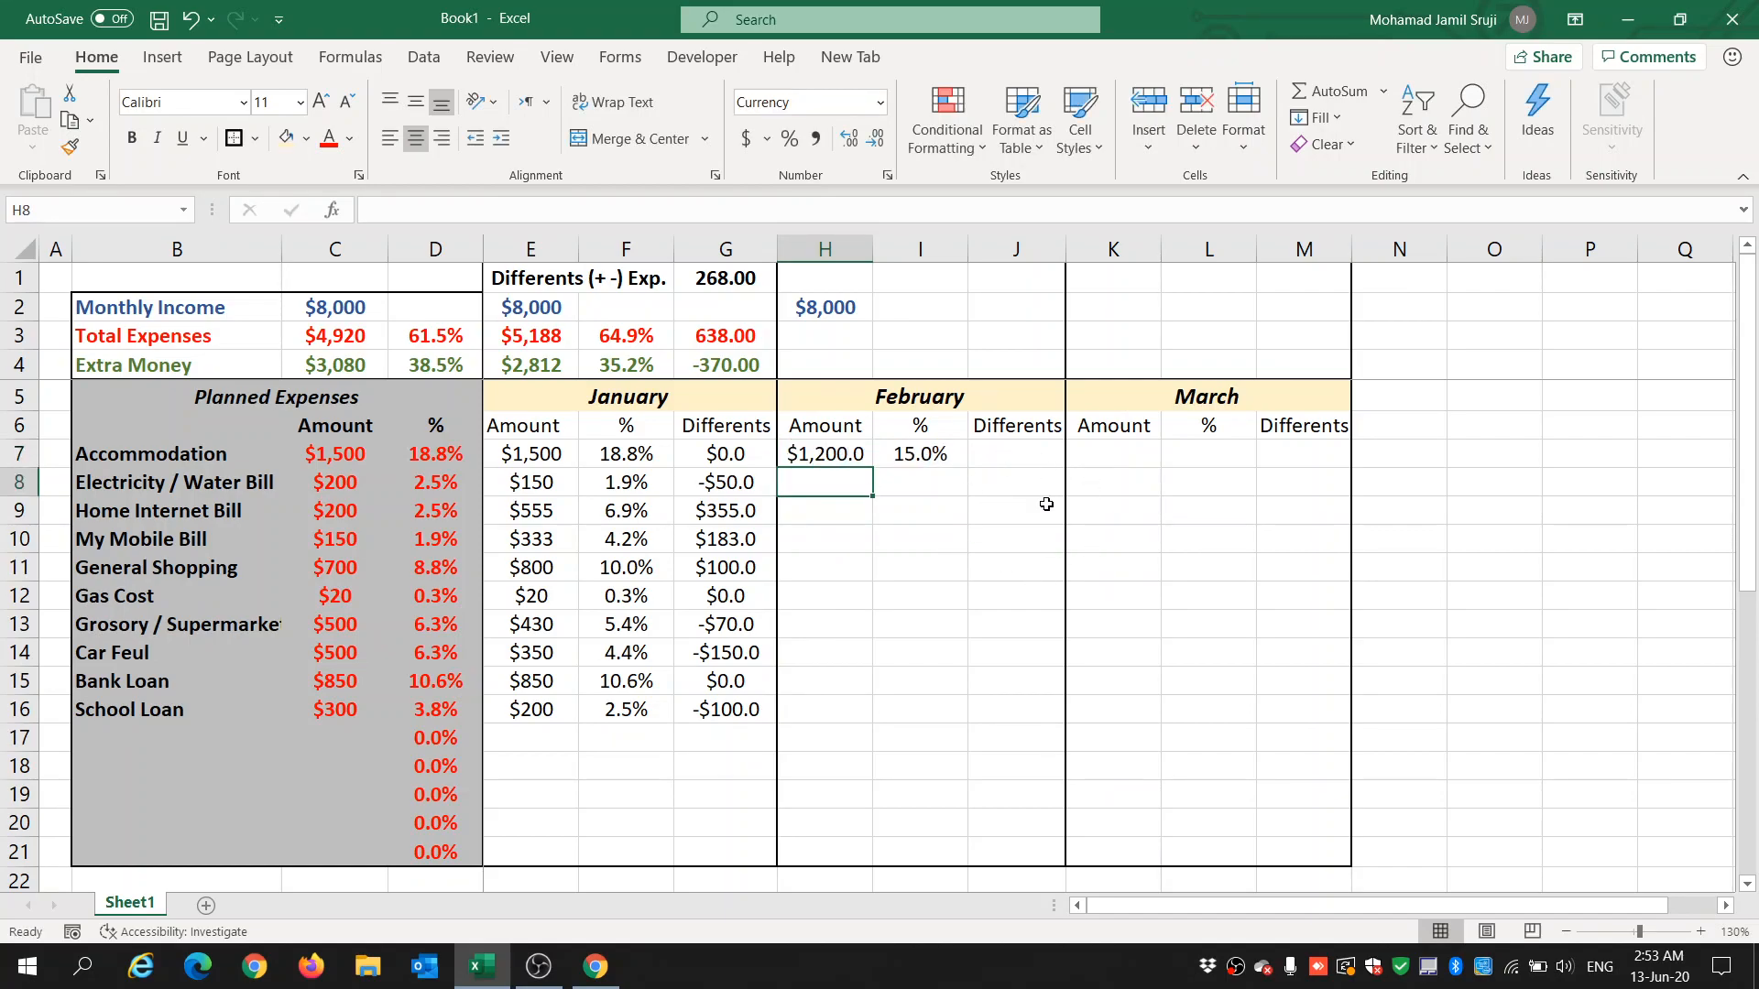
Enter the formula =H7-C7 in J7 for the difference between February's and the planned Accommodation amount.
left_click(1029, 455)
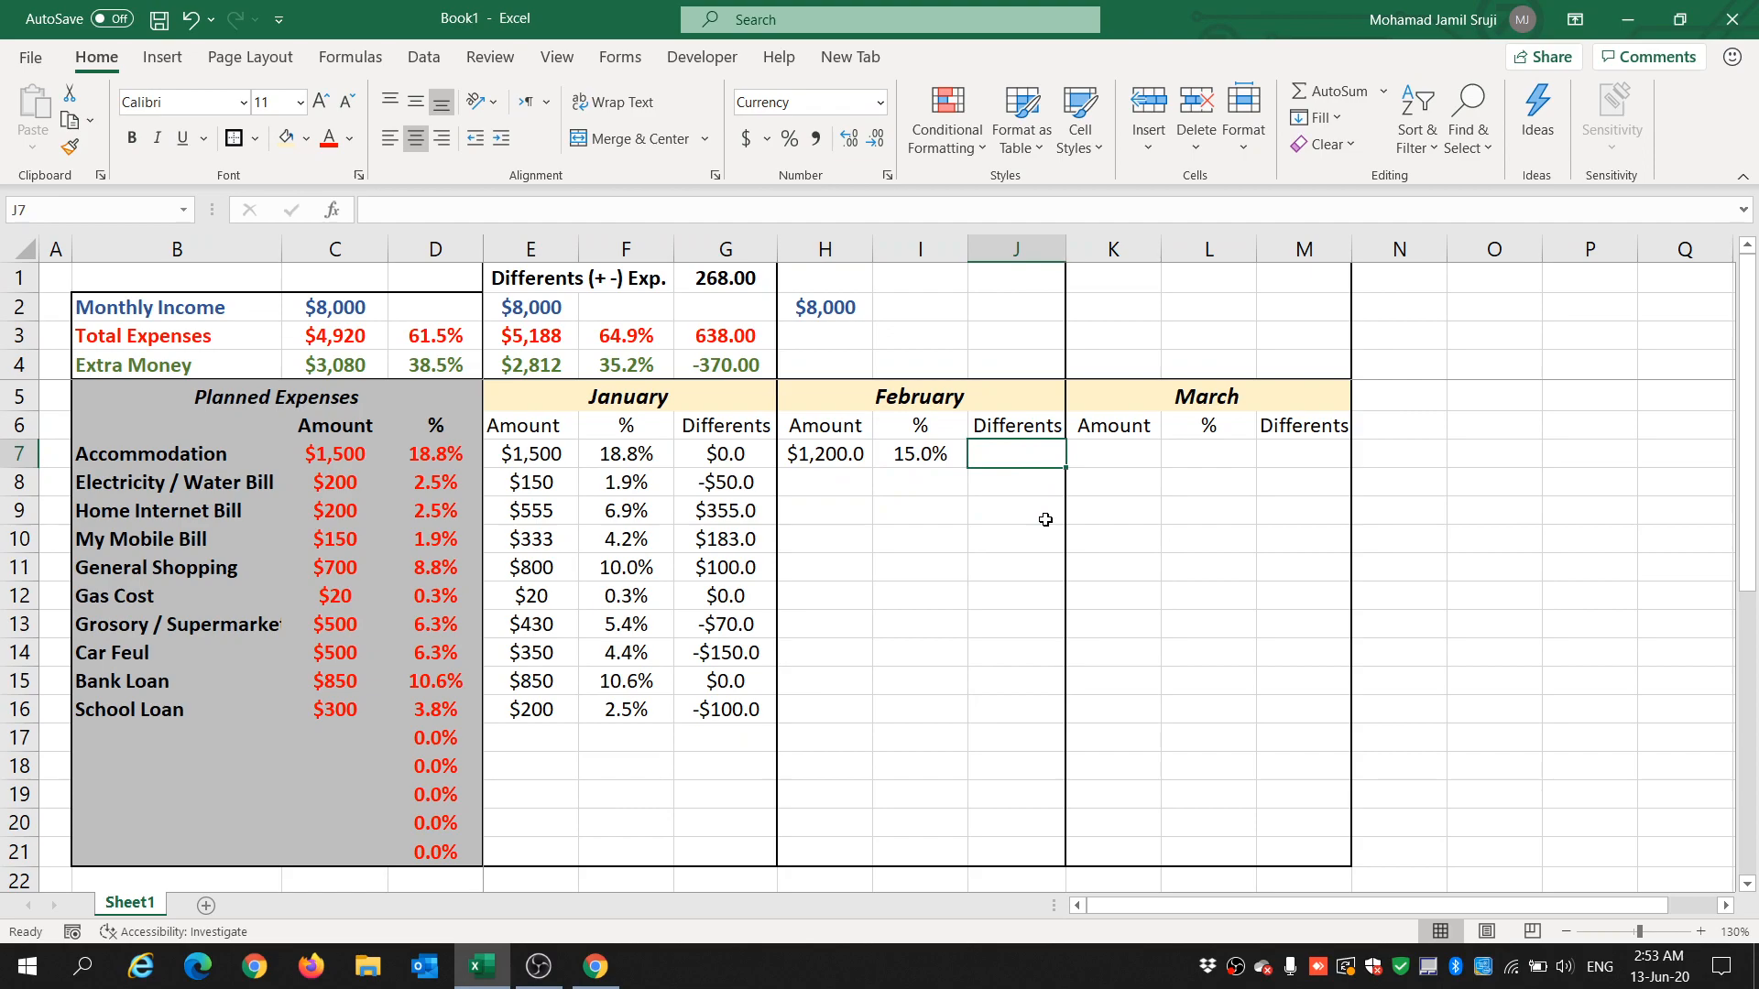
type("=")
left_click(837, 462)
type("-")
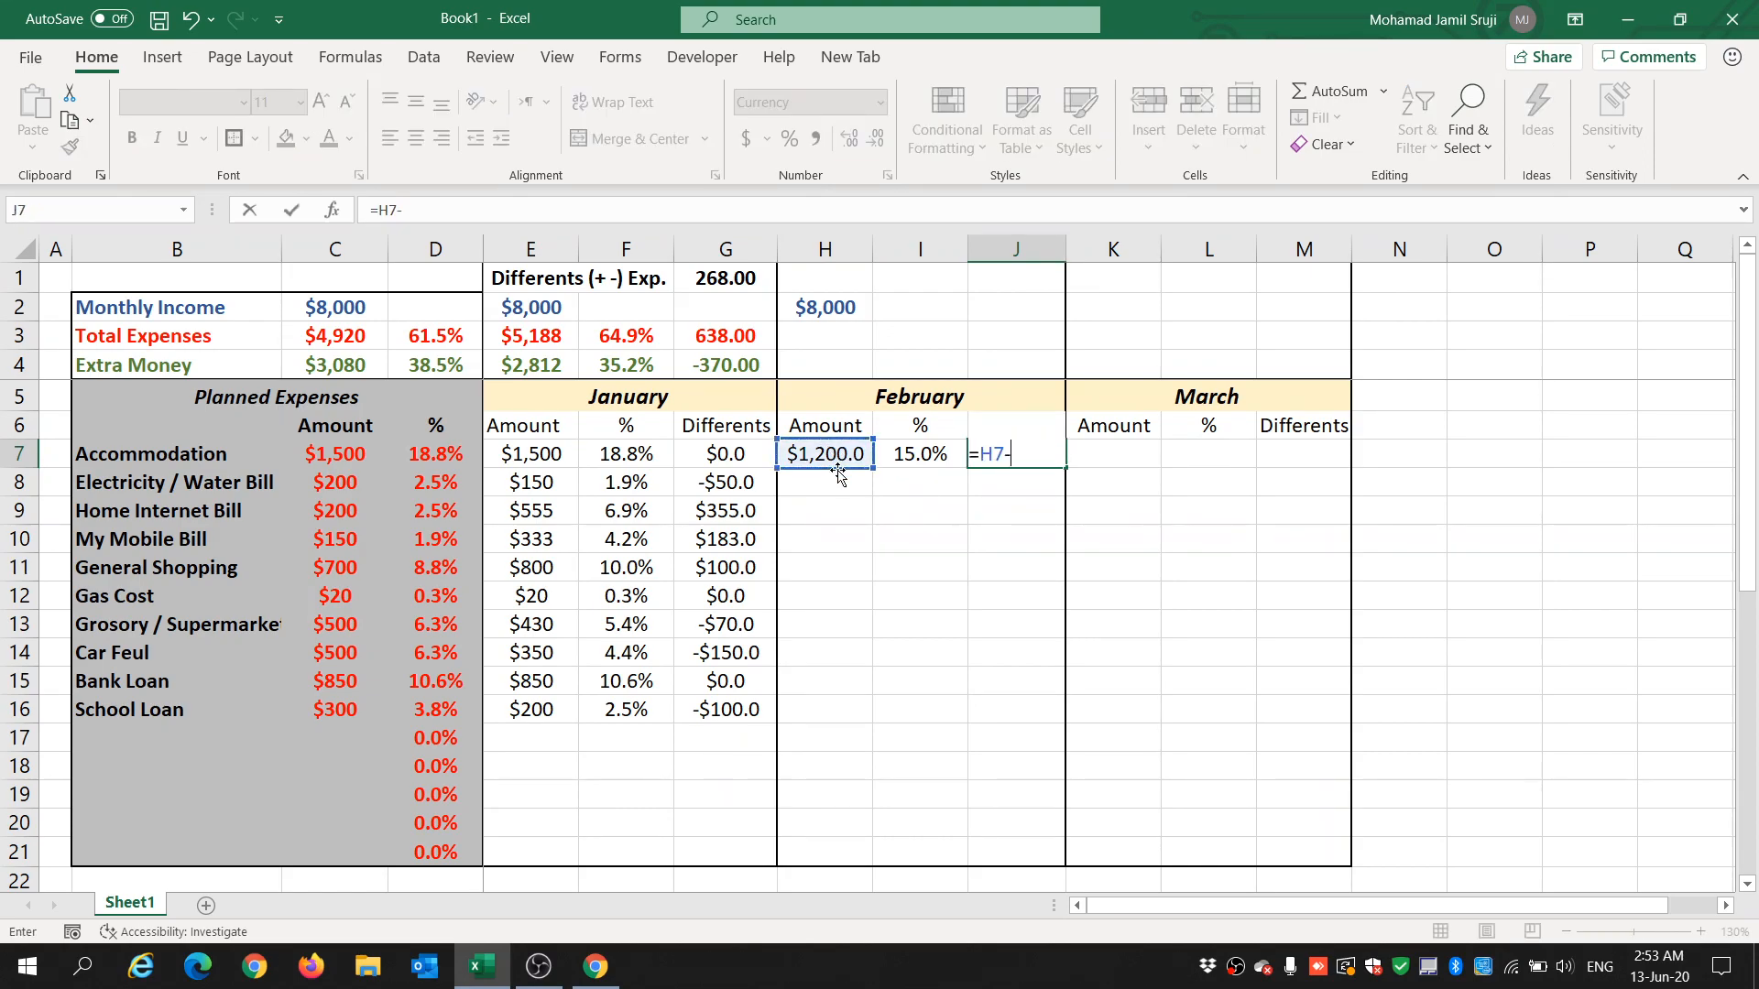
left_click(332, 458)
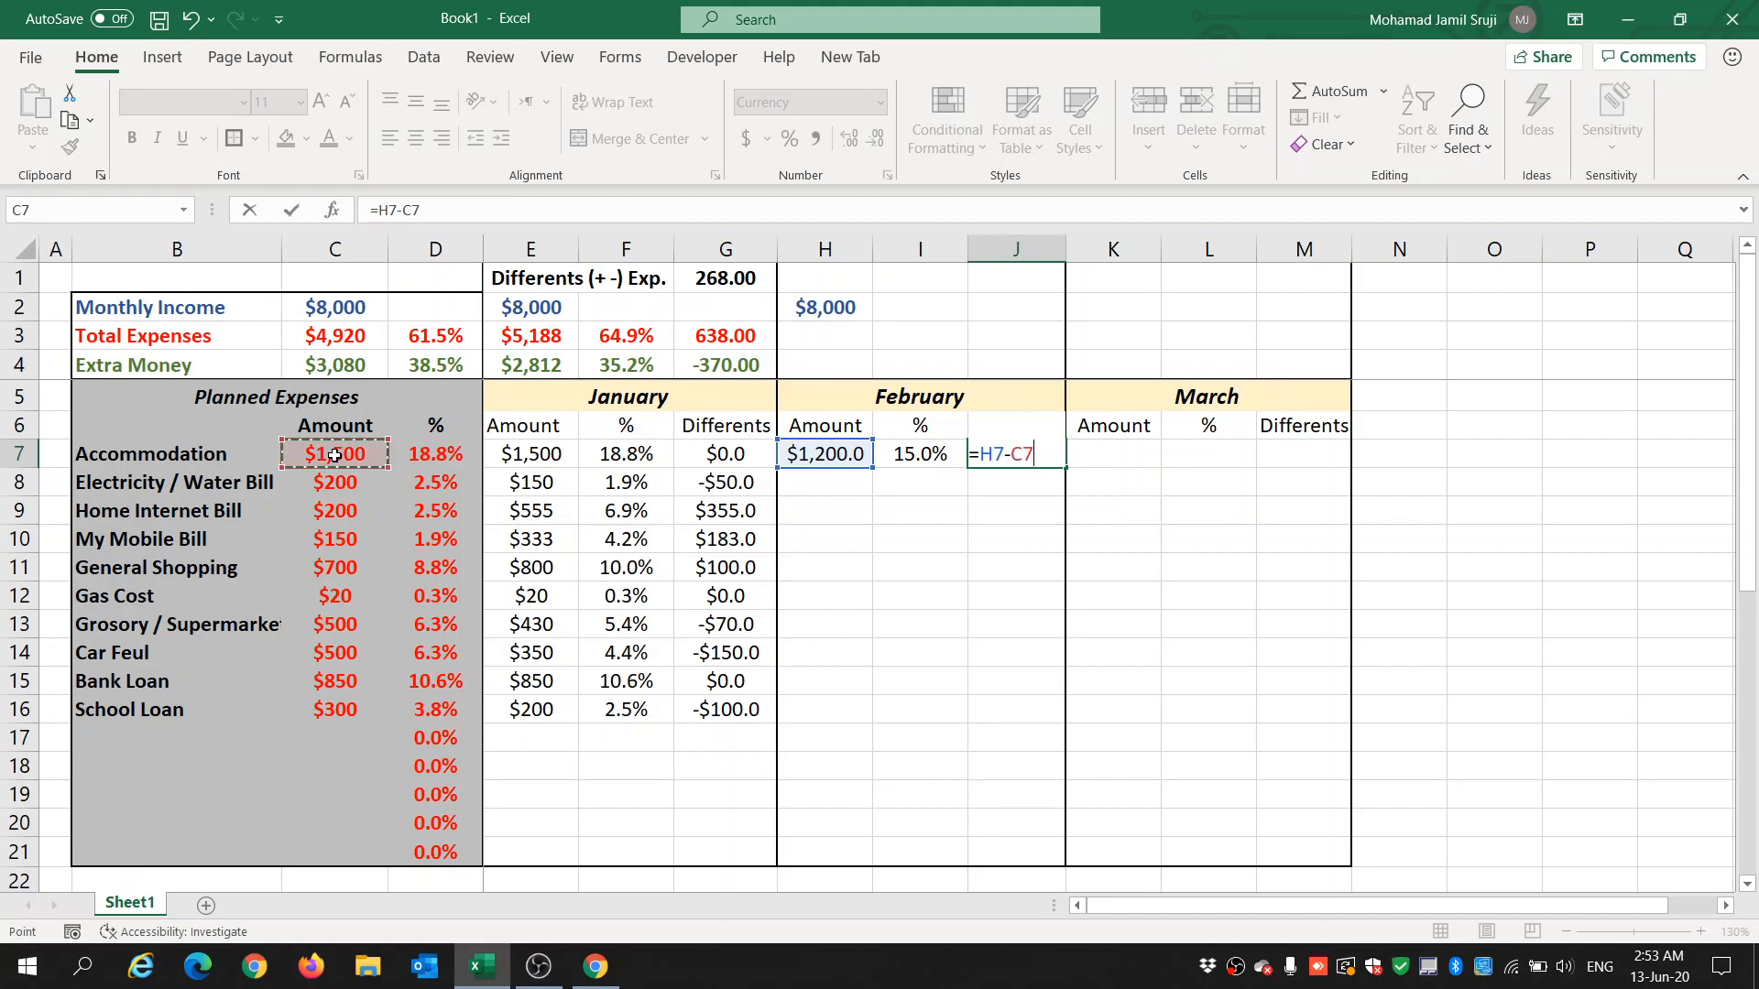
key("Return")
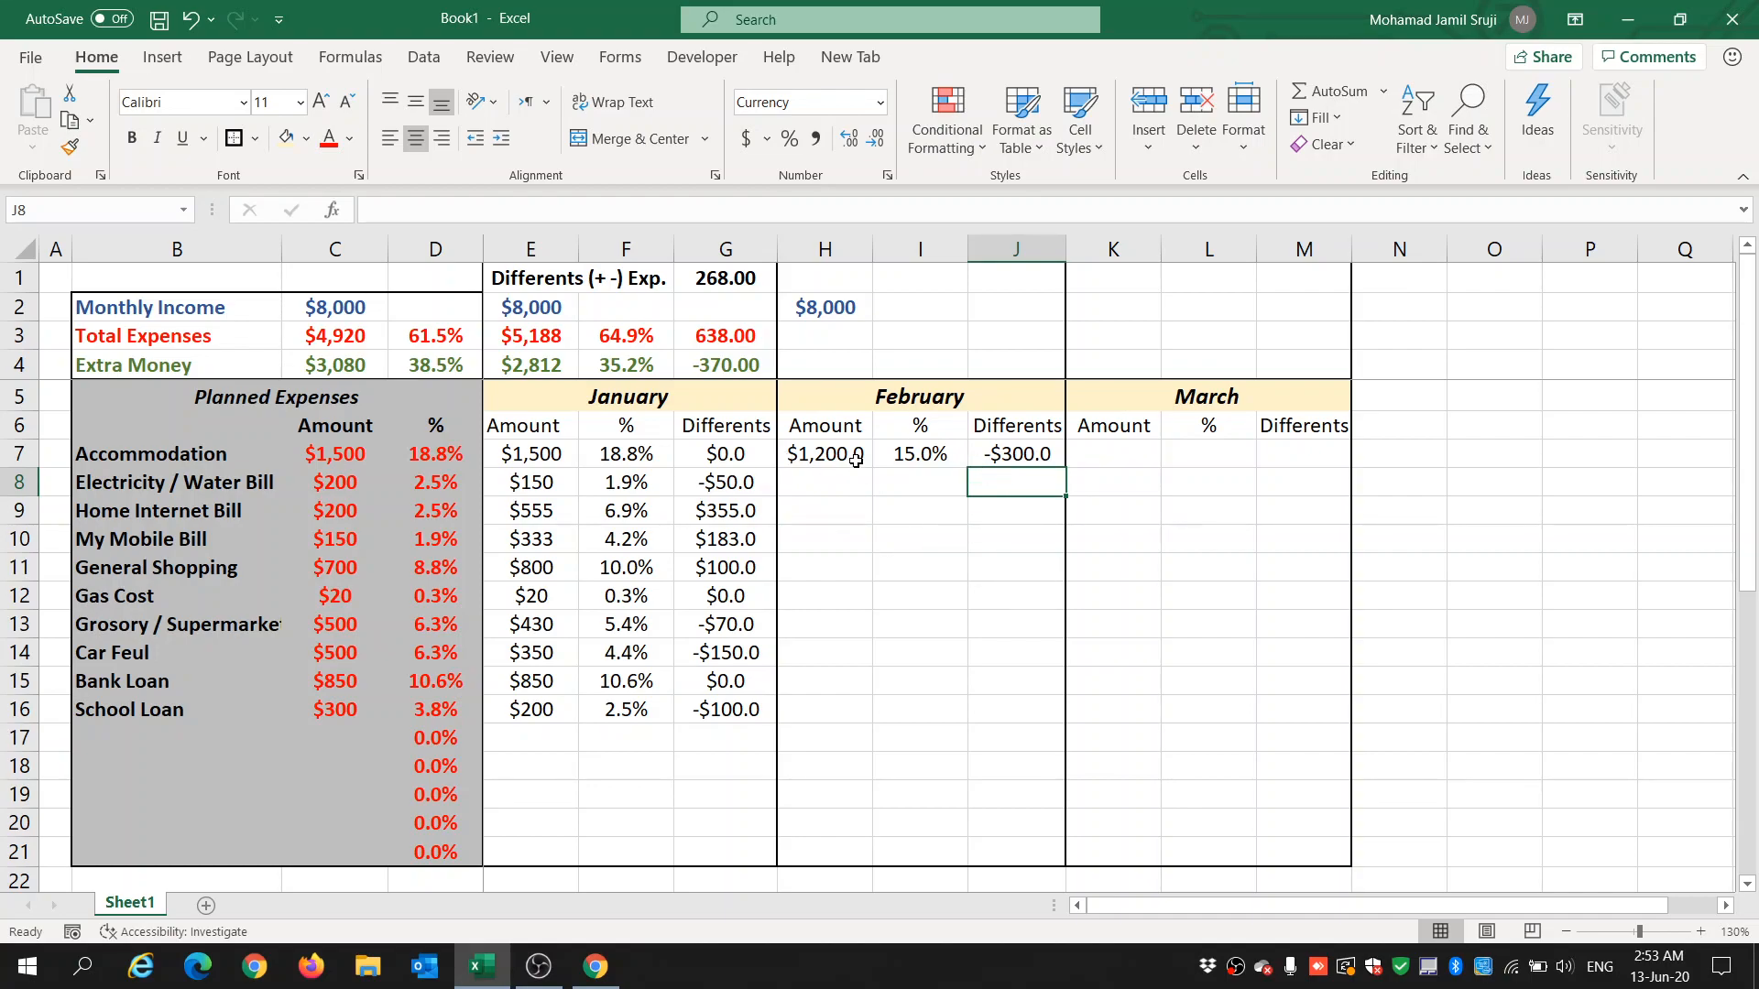
Enter February's amounts for electricity/water, home internet, mobile and general shopping in H8:H11 as 150, 344, 200 and 500.
left_click(834, 485)
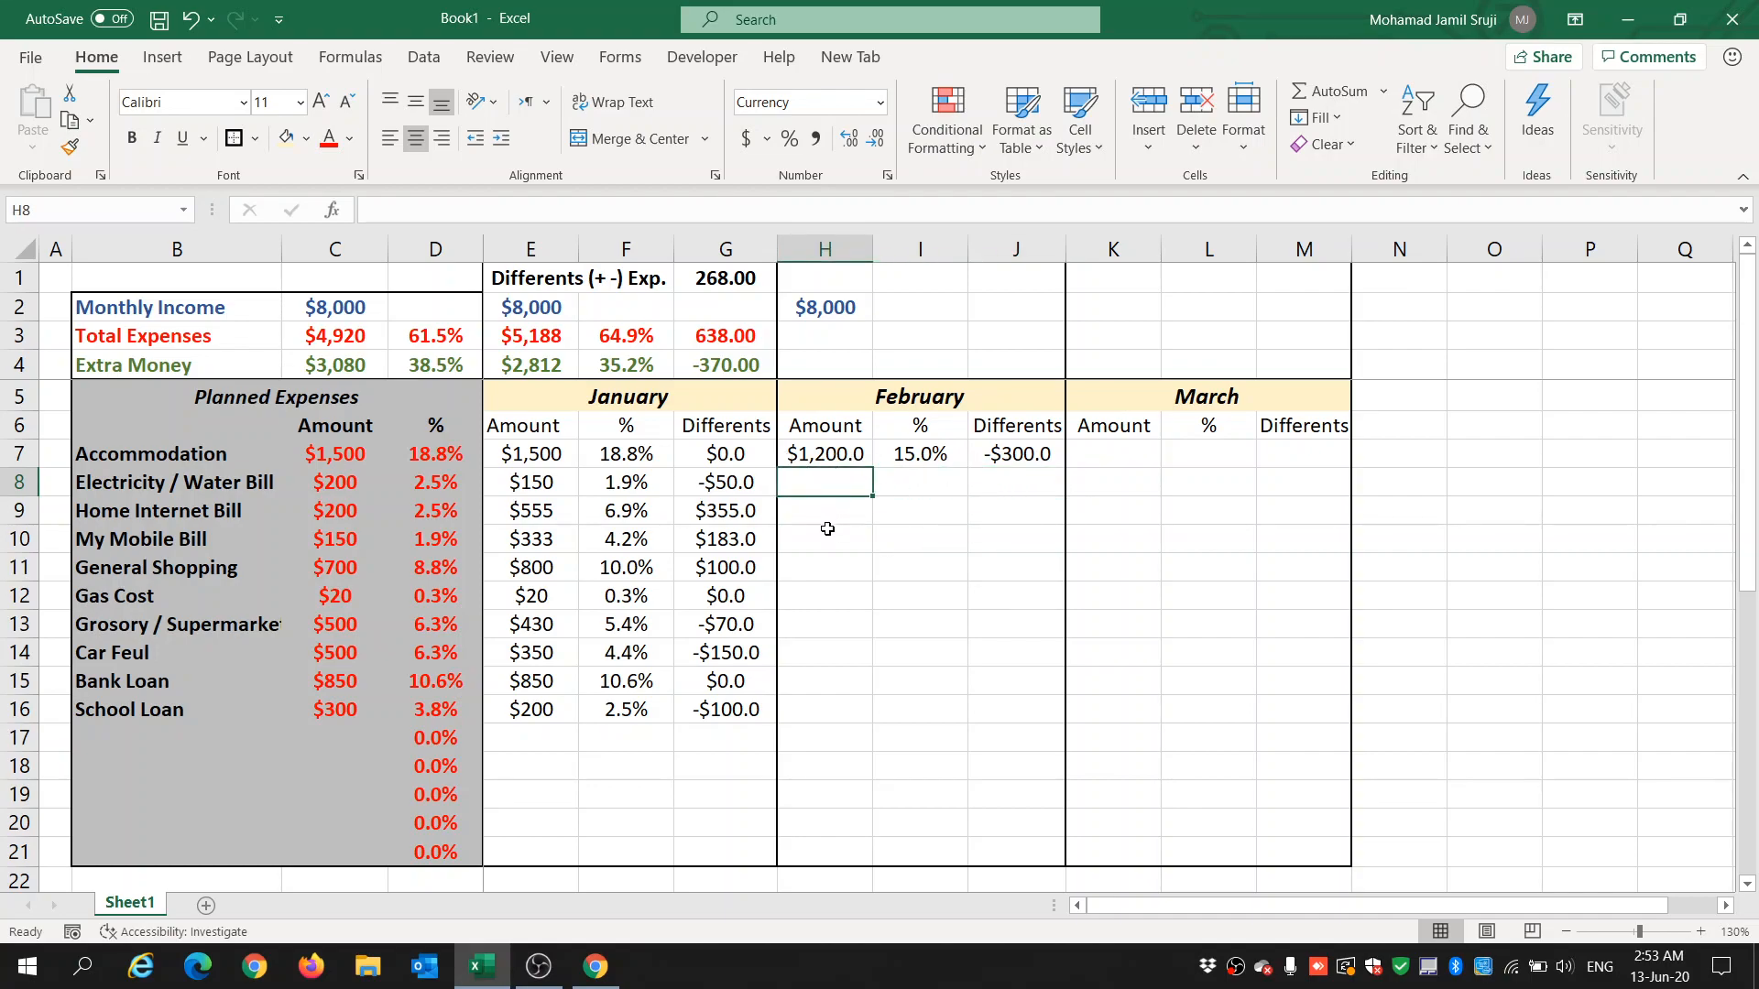
type("150")
key("Return")
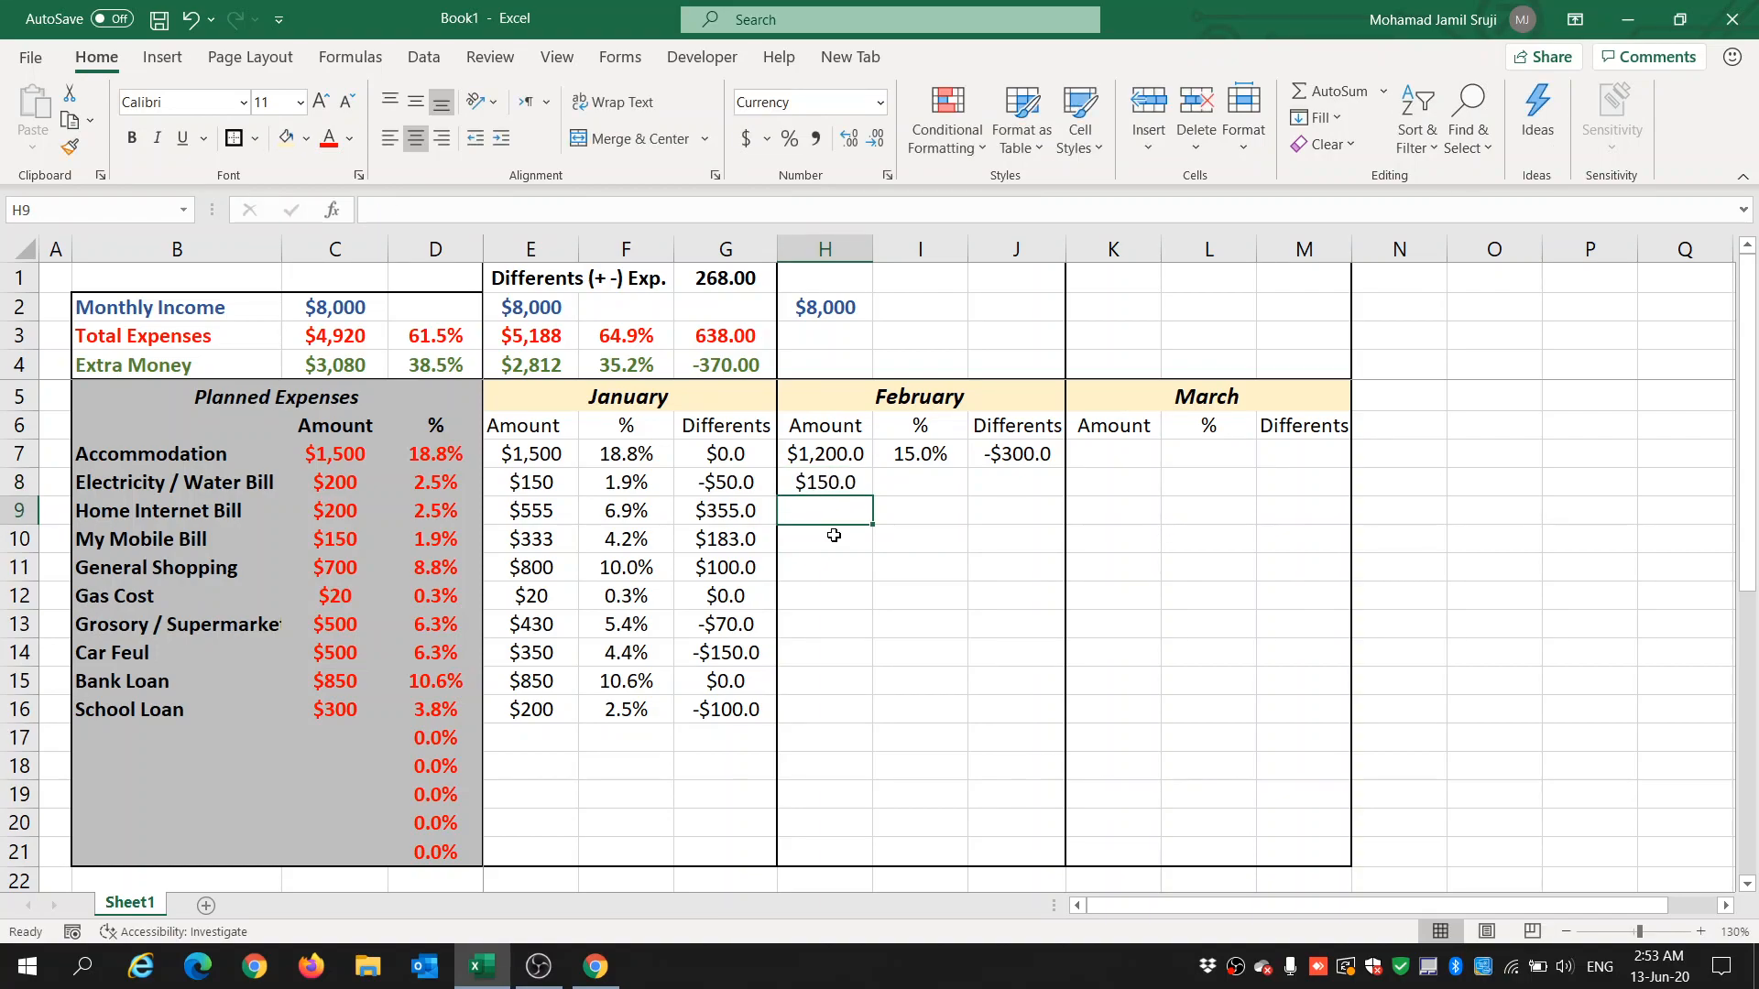
type("344")
key("Return")
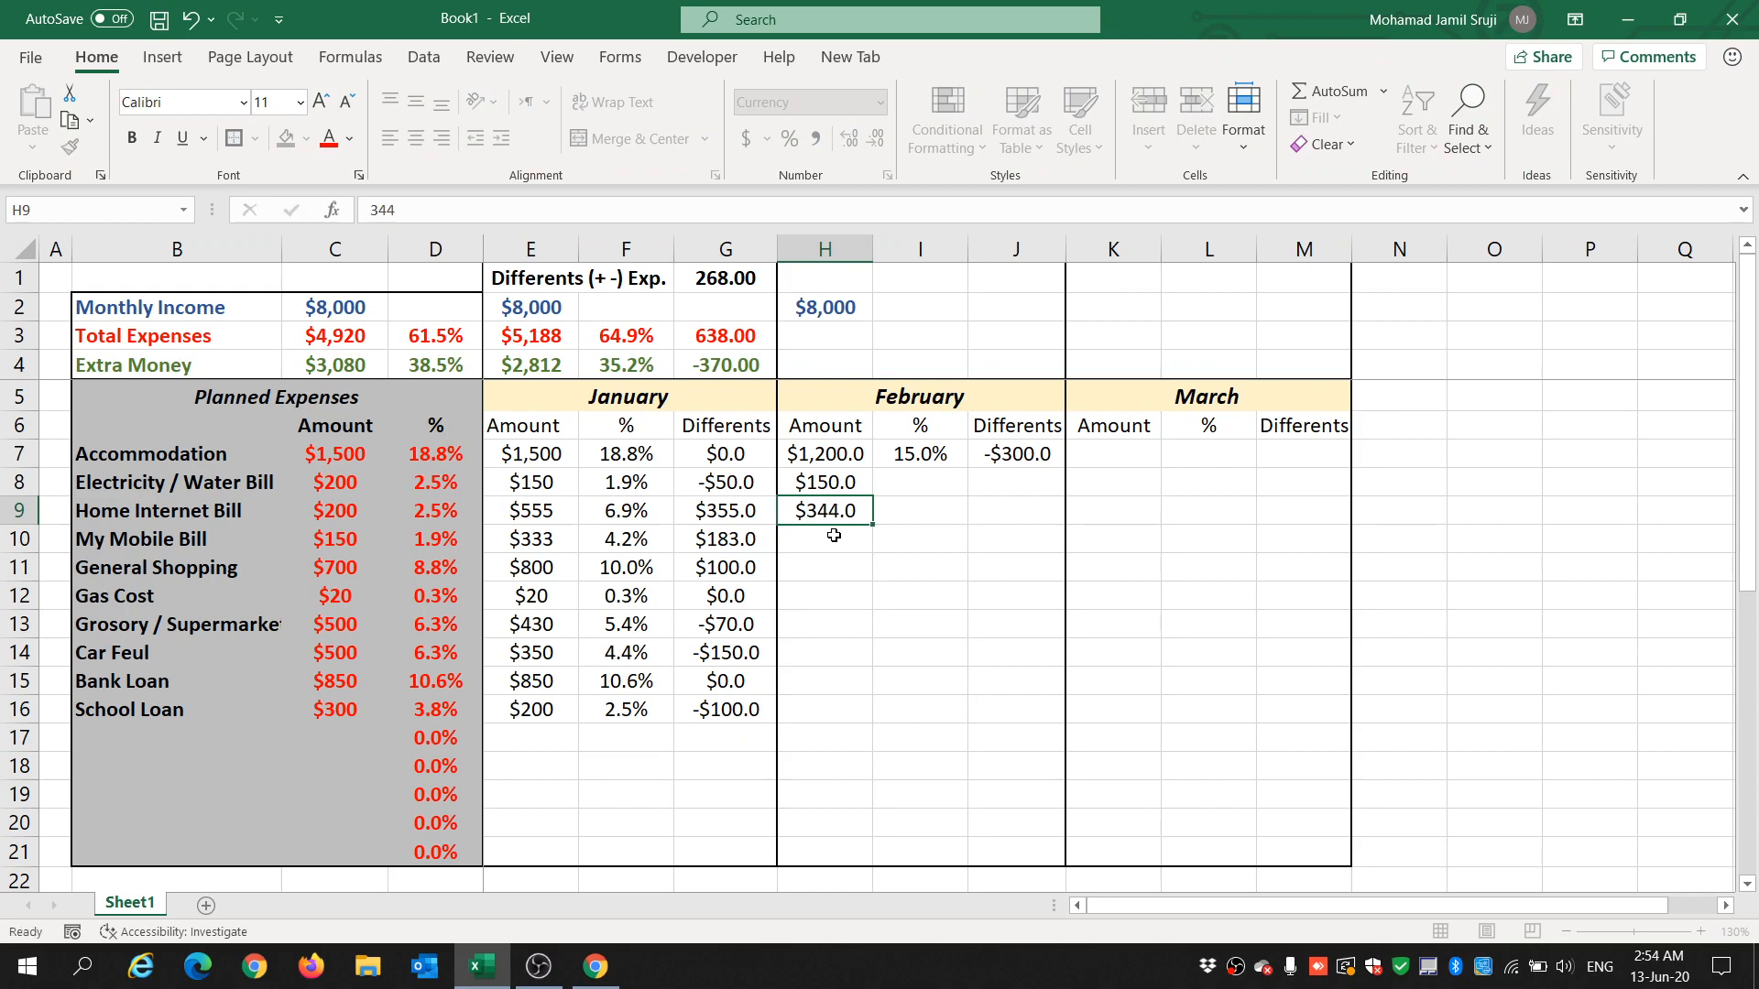
type("200")
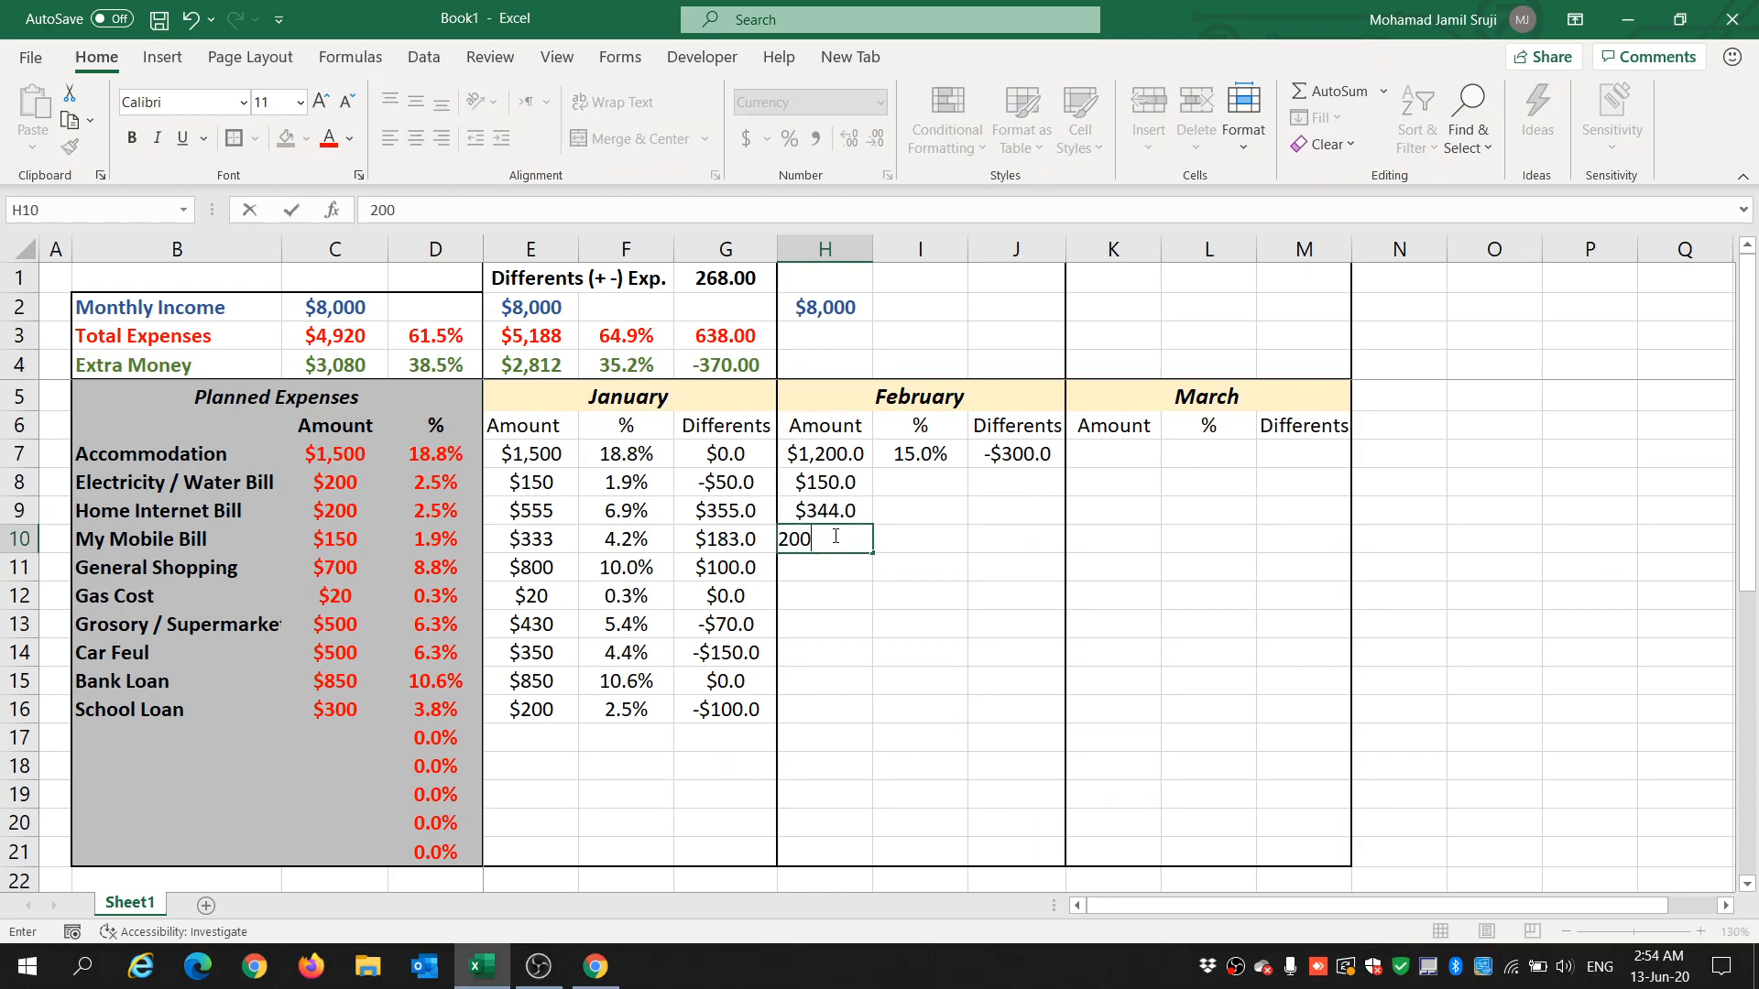
key("Return")
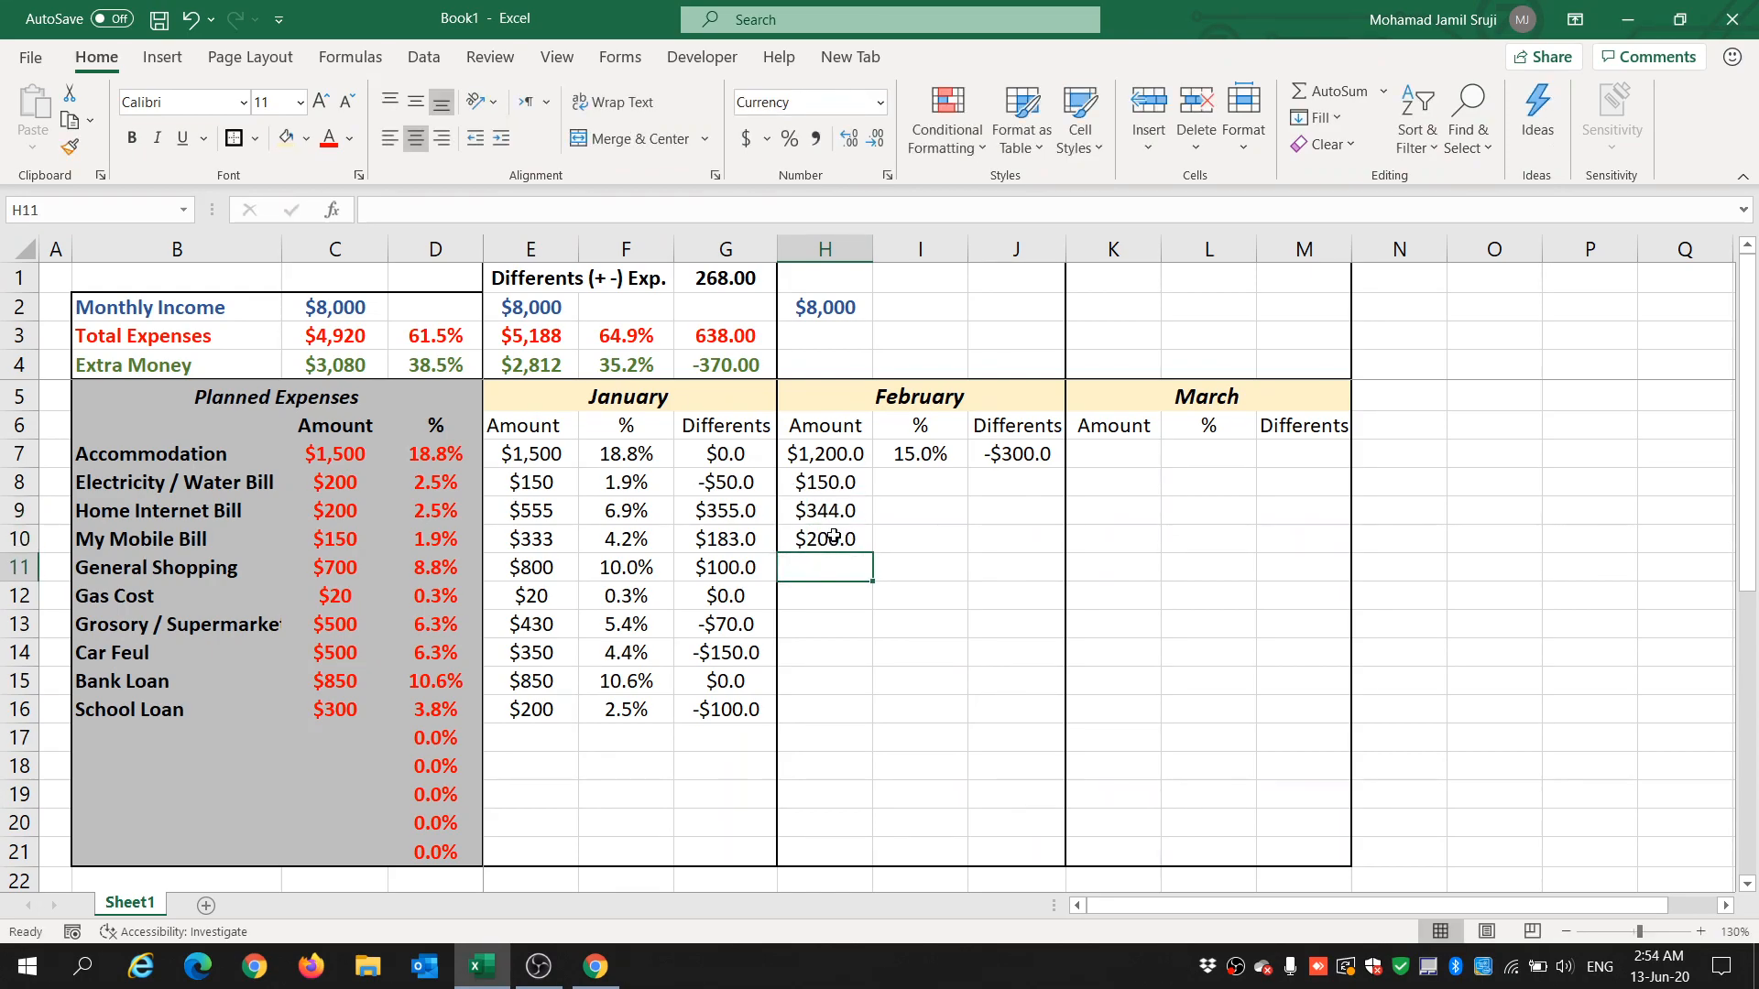
type("500")
key("Return")
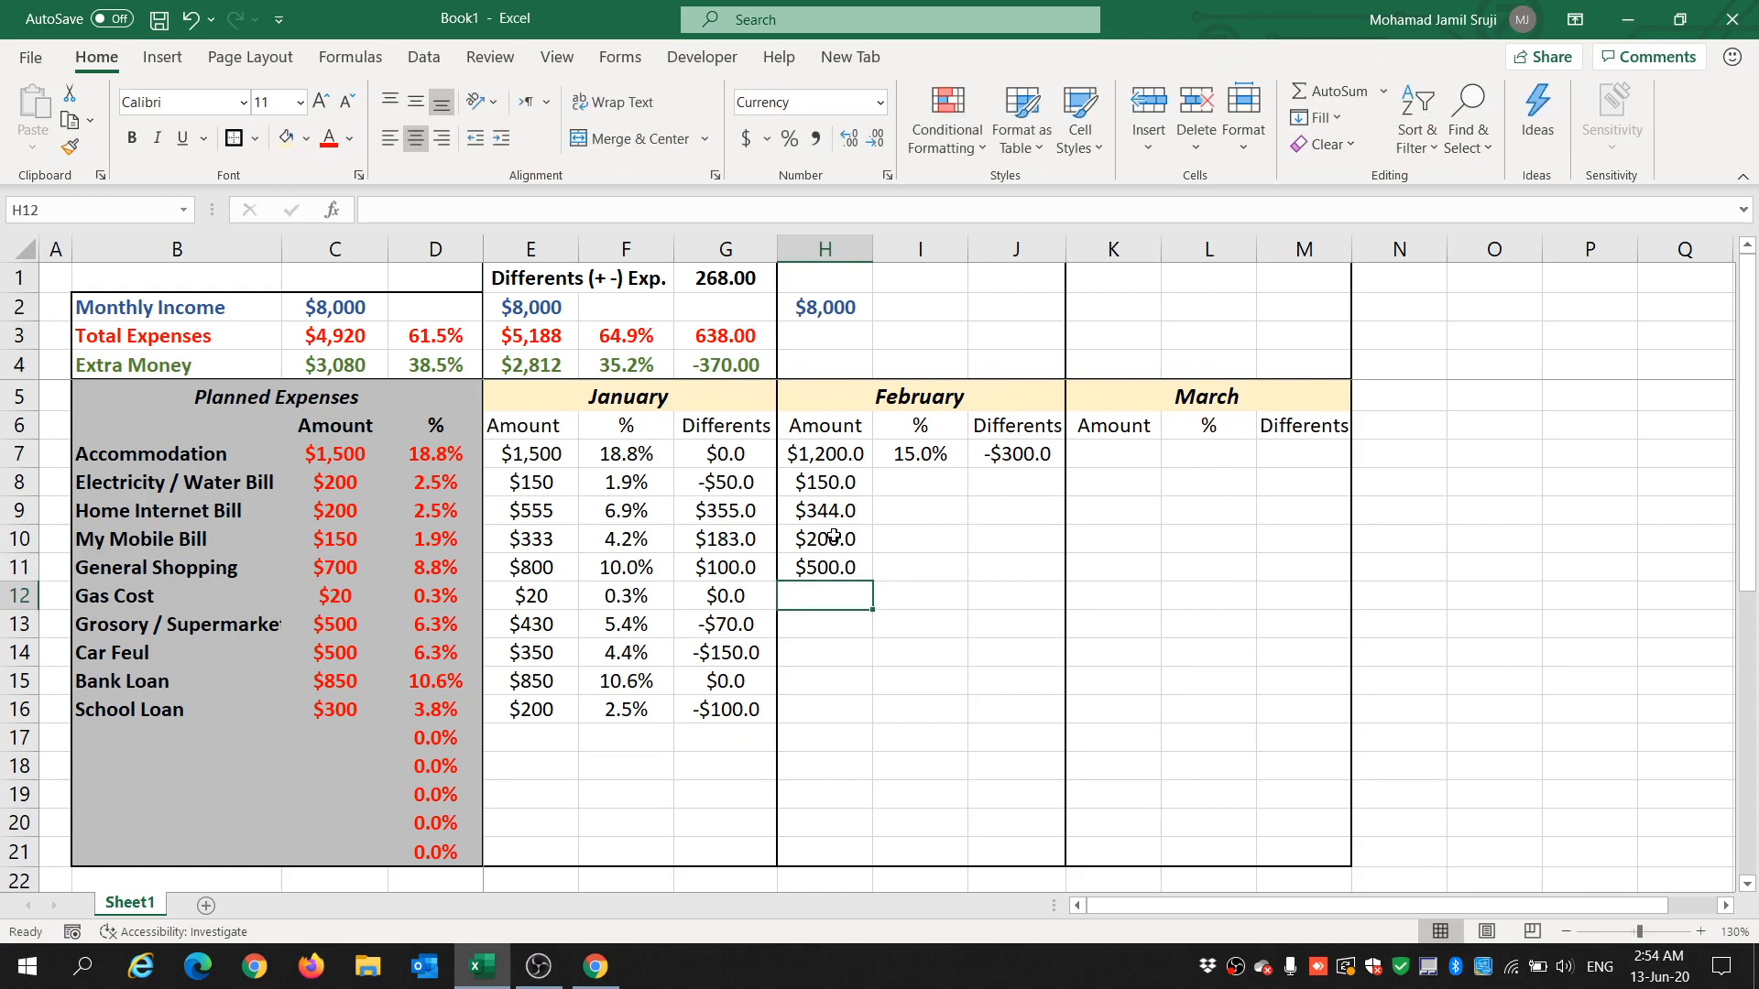
Enter February's amounts for gas, grocery, car fuel, bank loan and school loan in H12:H16 as 30, 300, 350, 700 and 300.
type("30")
key("Return")
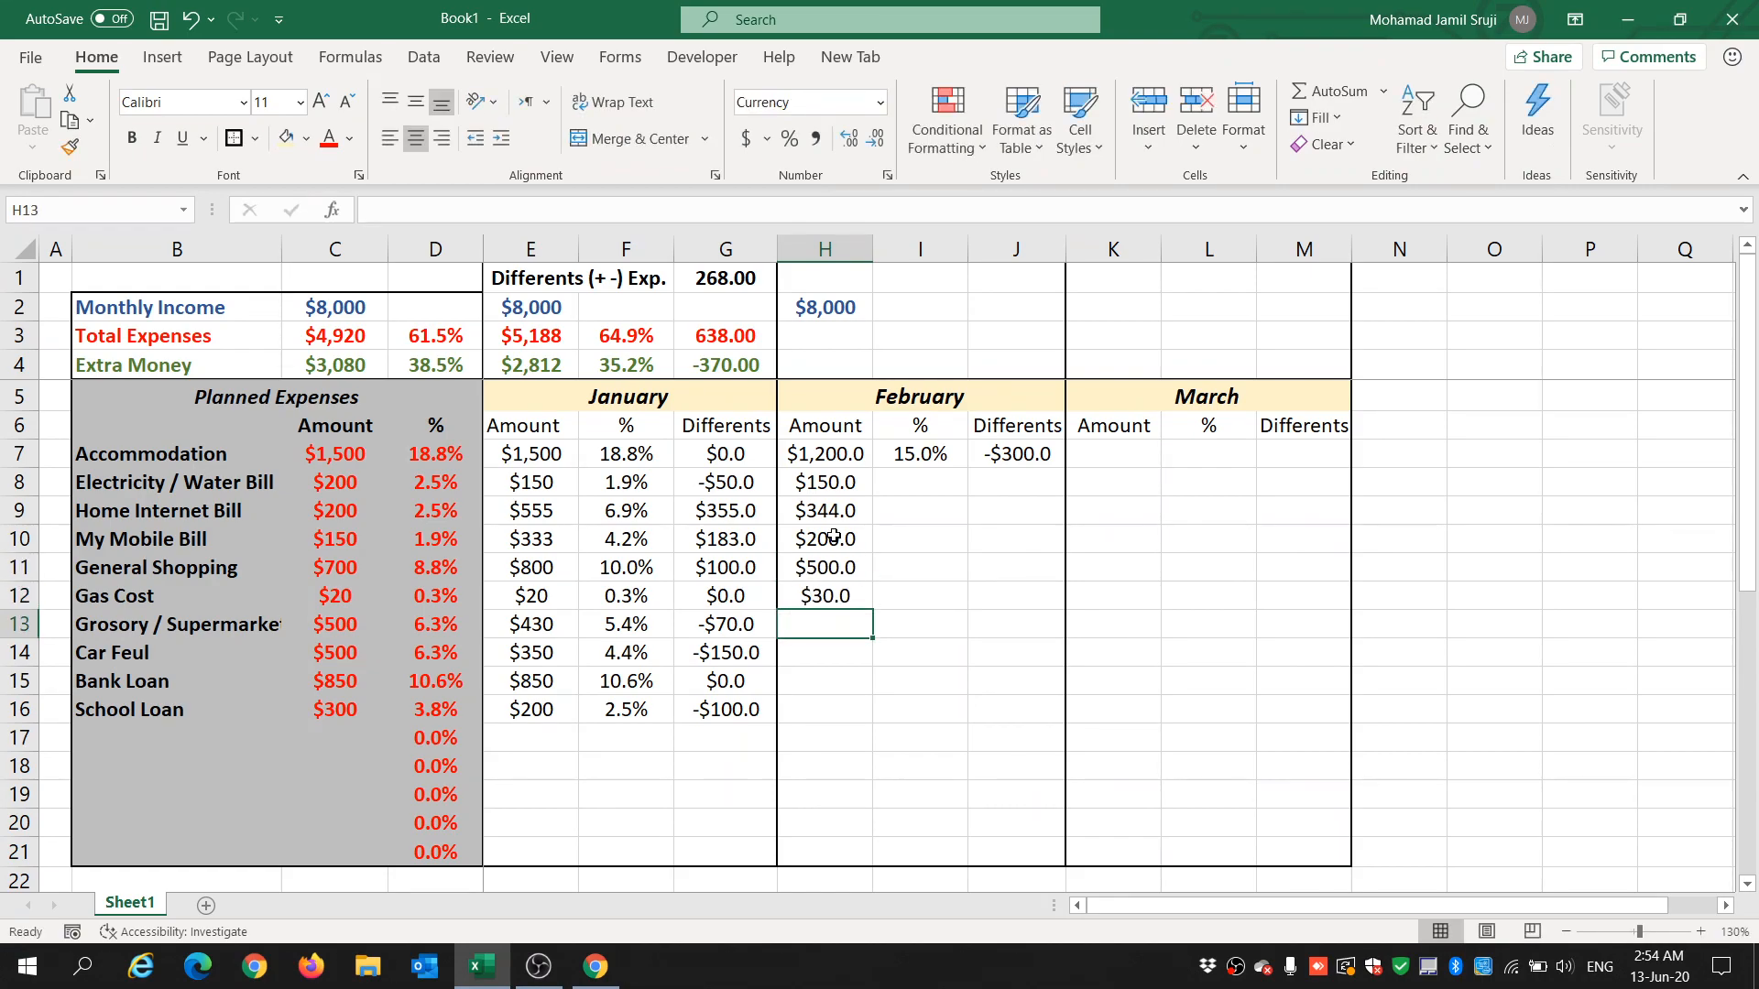
type("300")
key("Return")
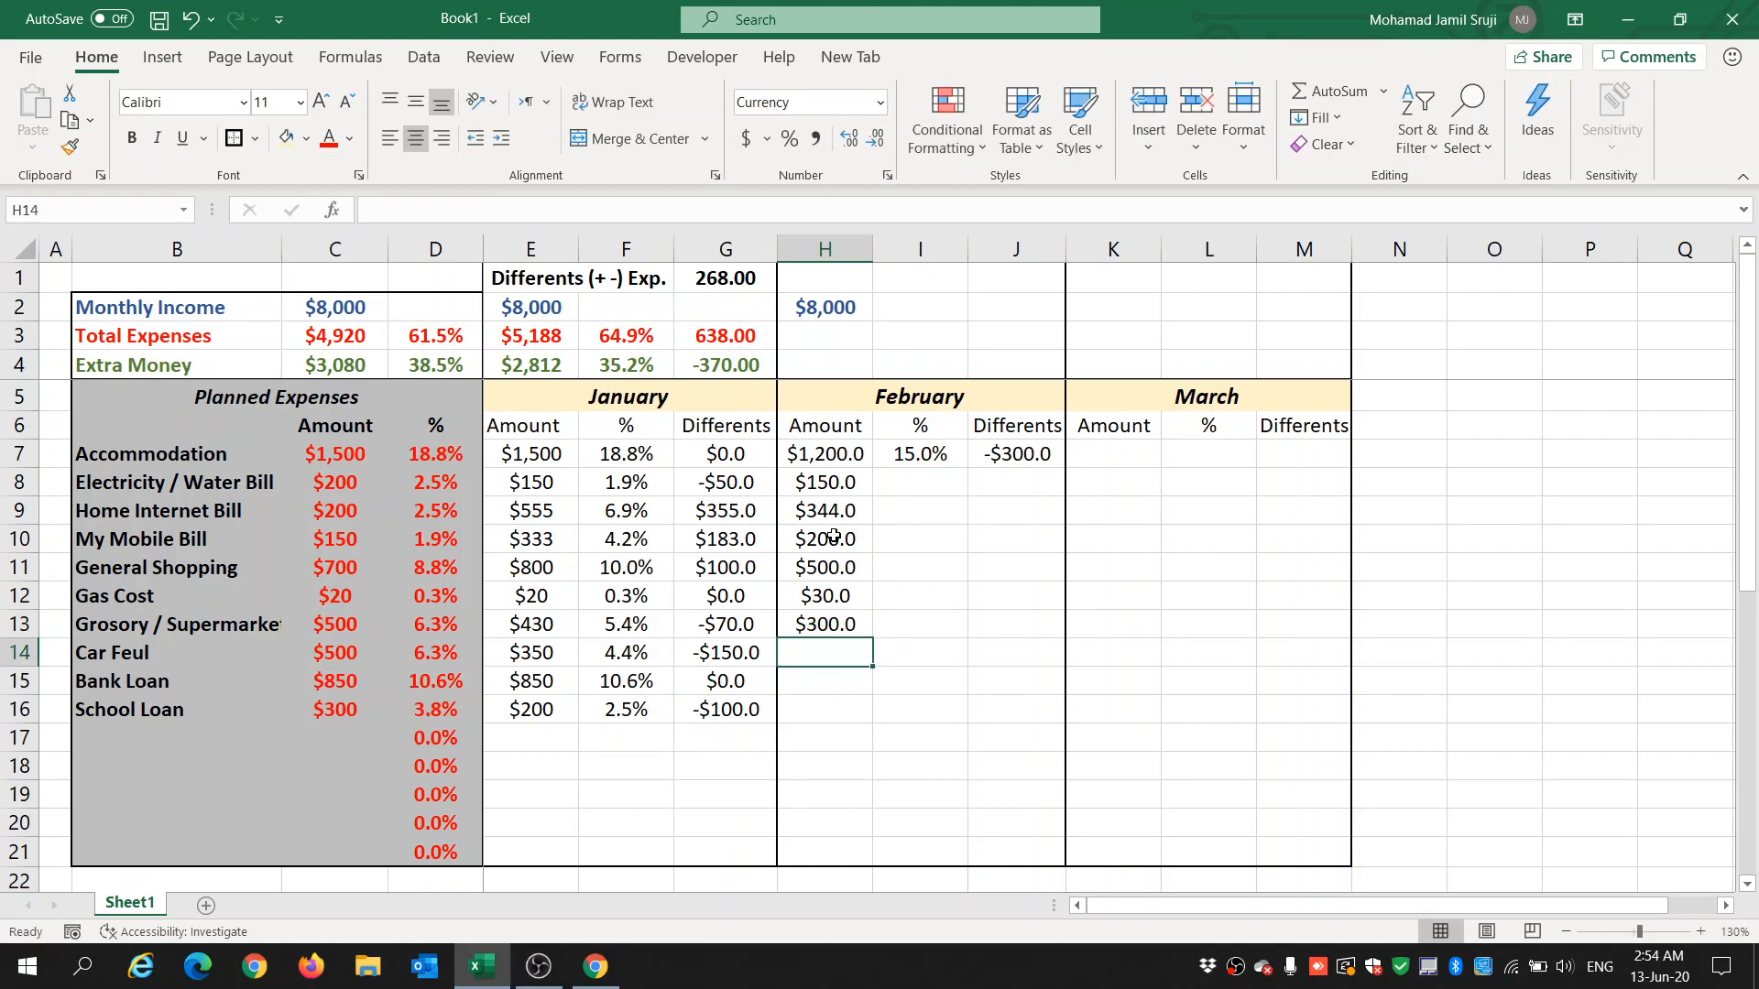
type("3")
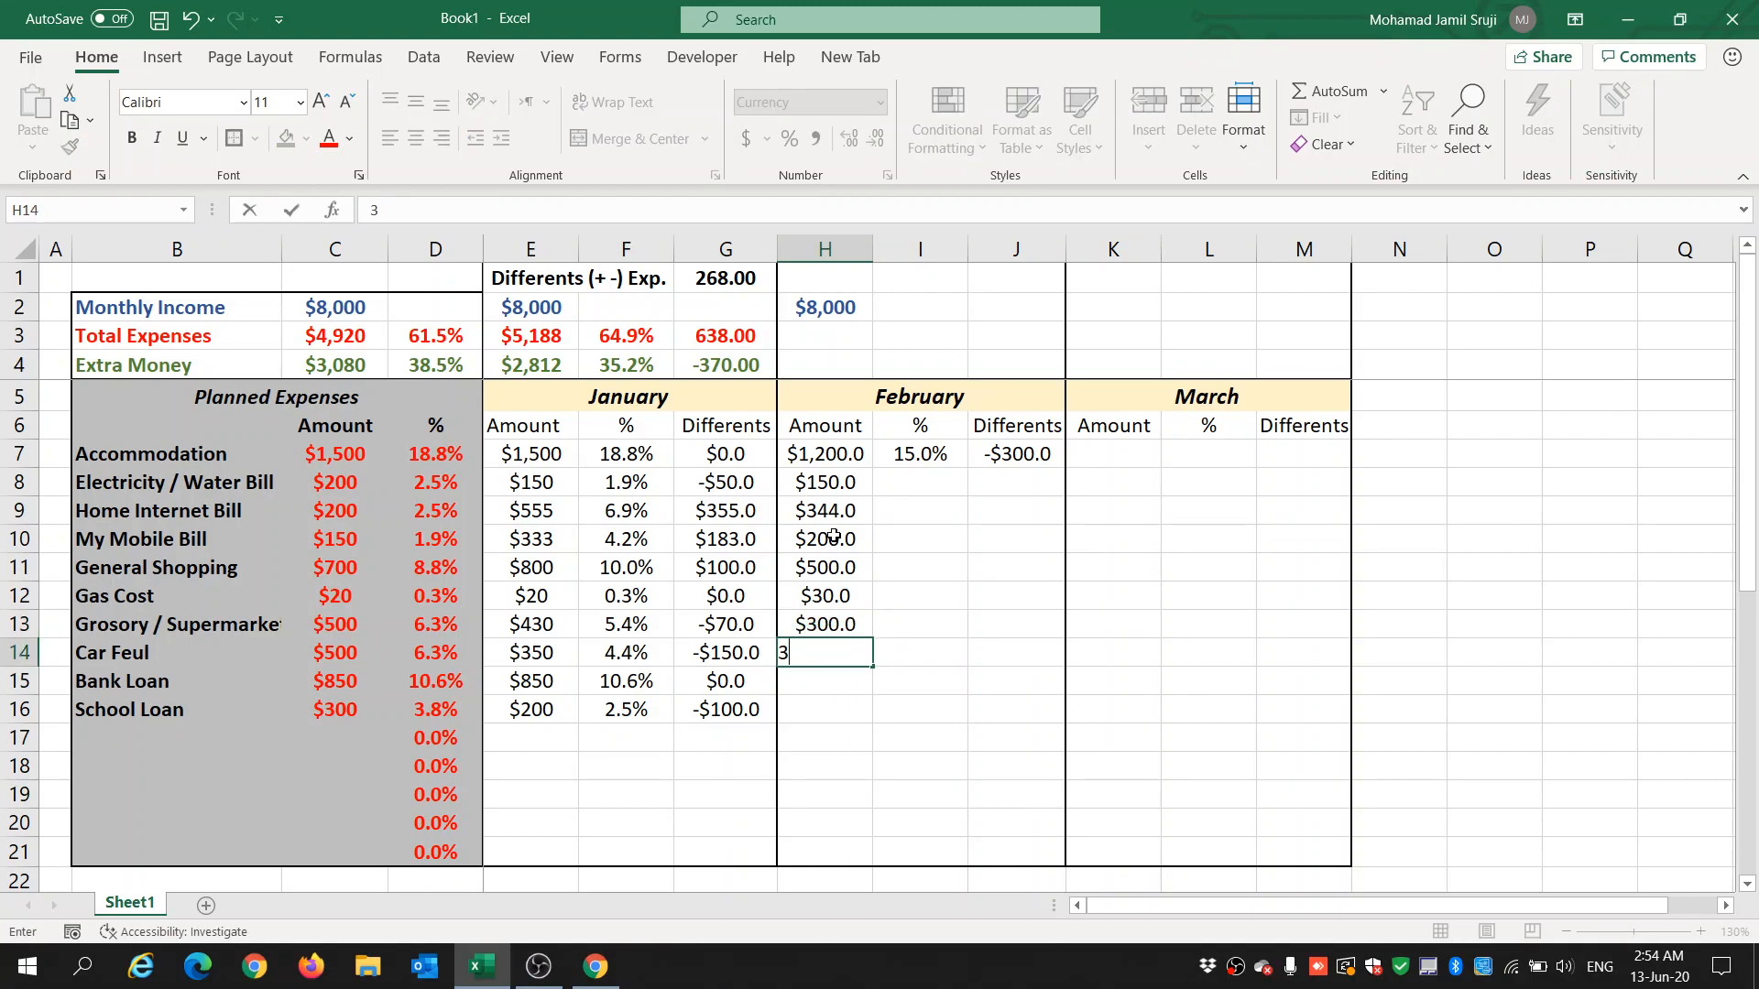
type("50")
key("Return")
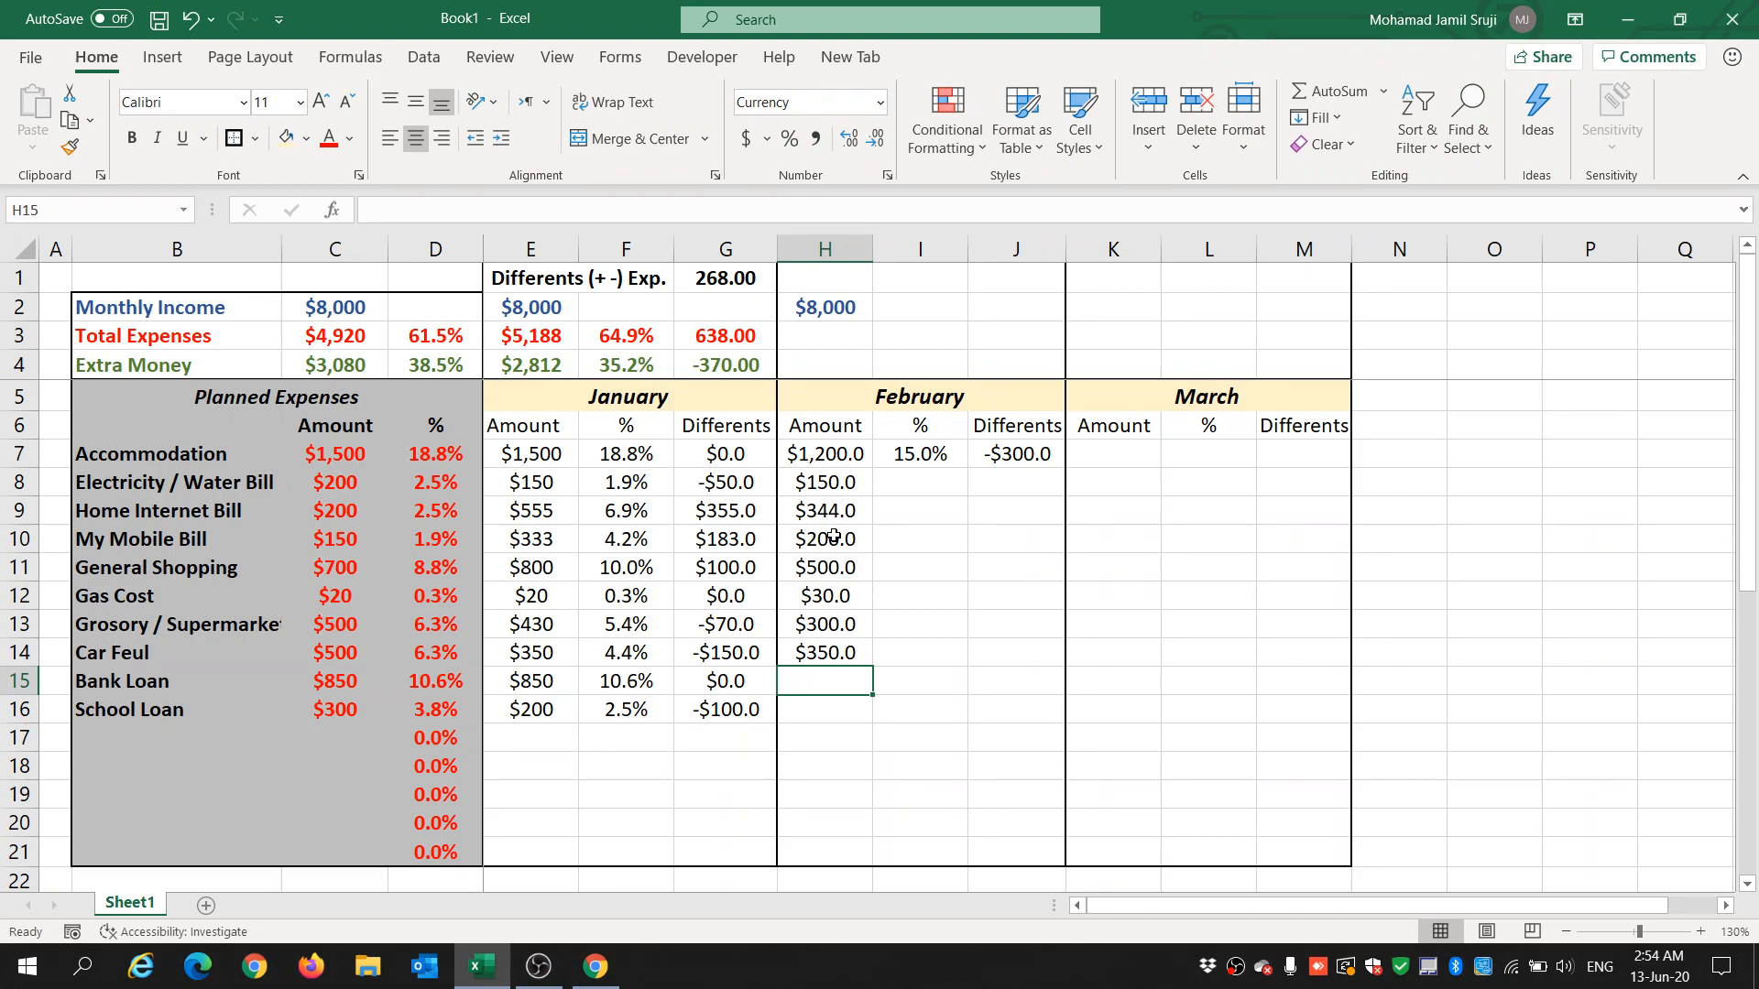
type("700")
key("Return")
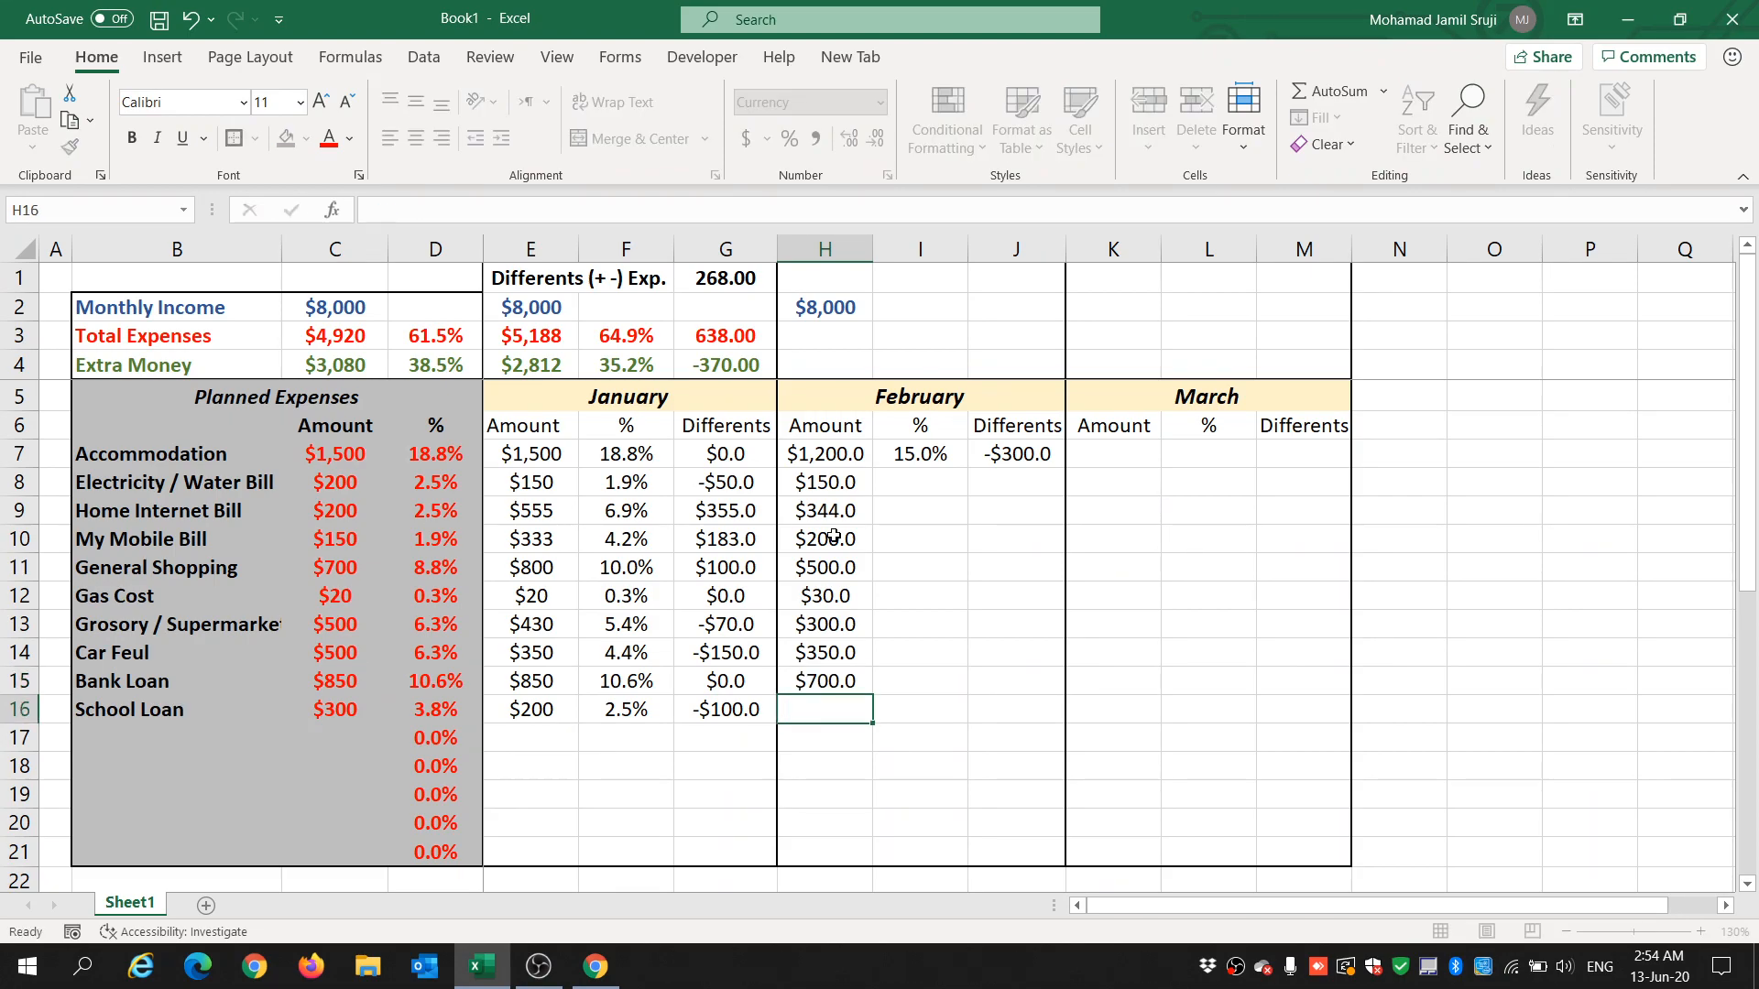
type("300")
key("Return")
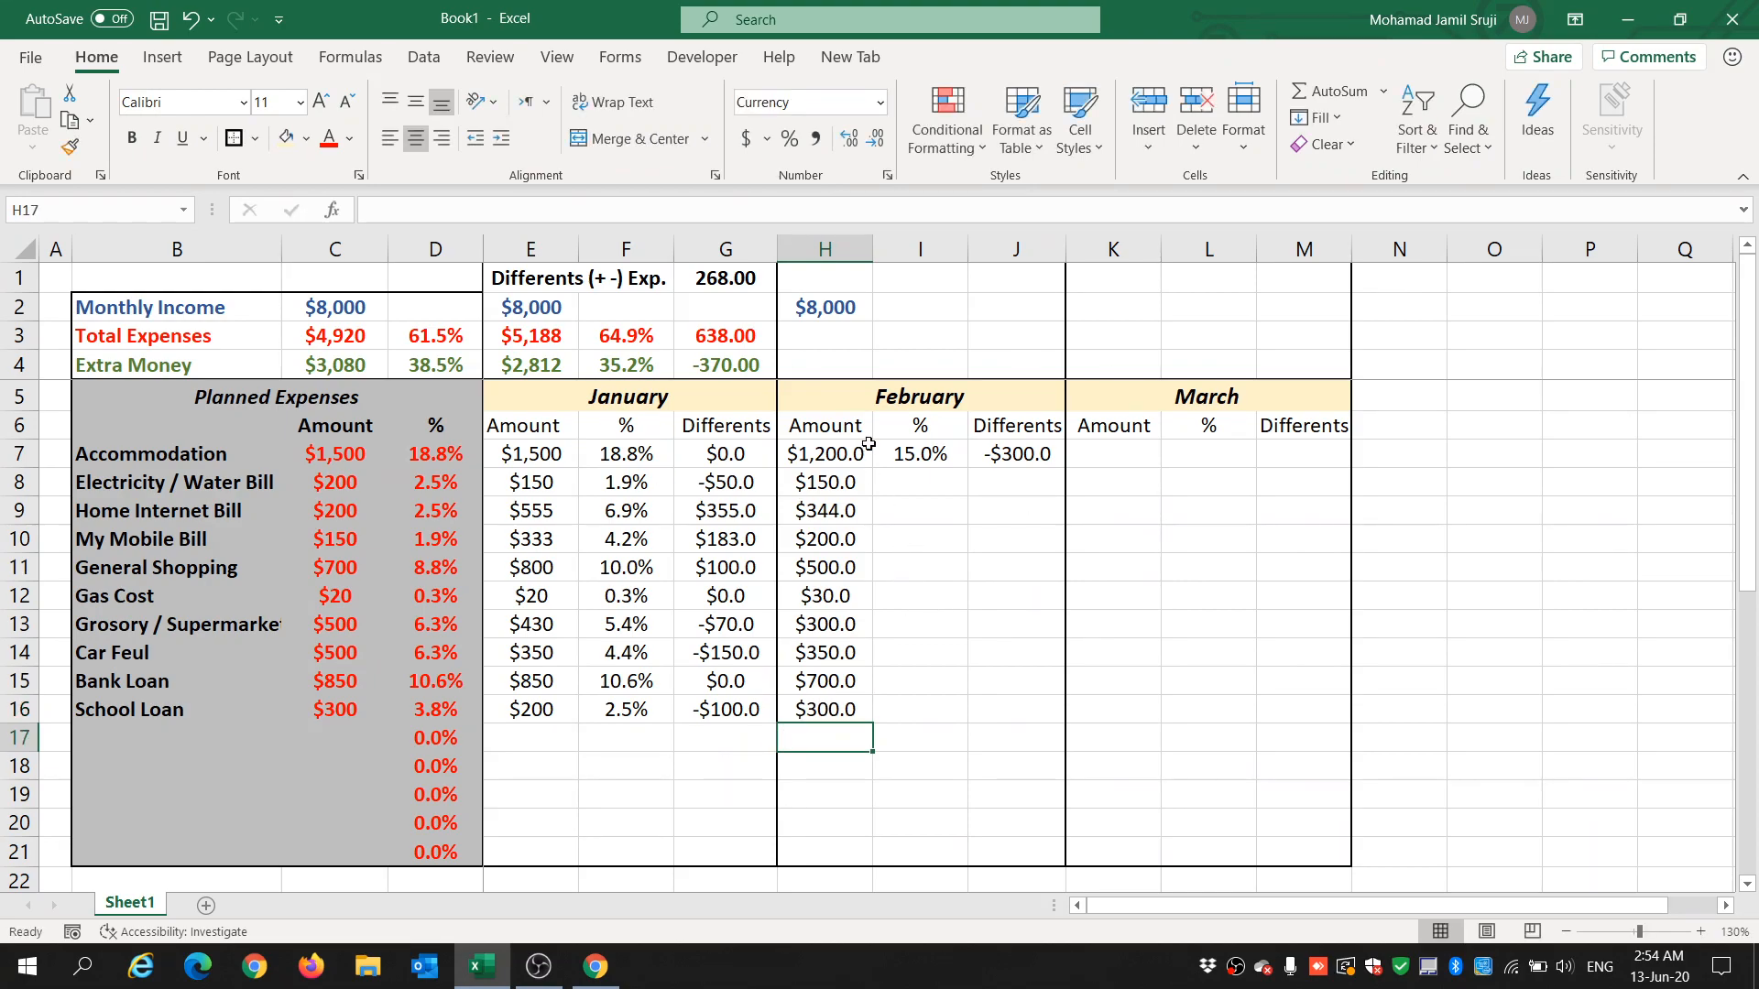
Fill February's Accommodation percentage formula from I7 down to I16 and correct the electricity/water formula in I8 to =H8/H2.
left_click(920, 455)
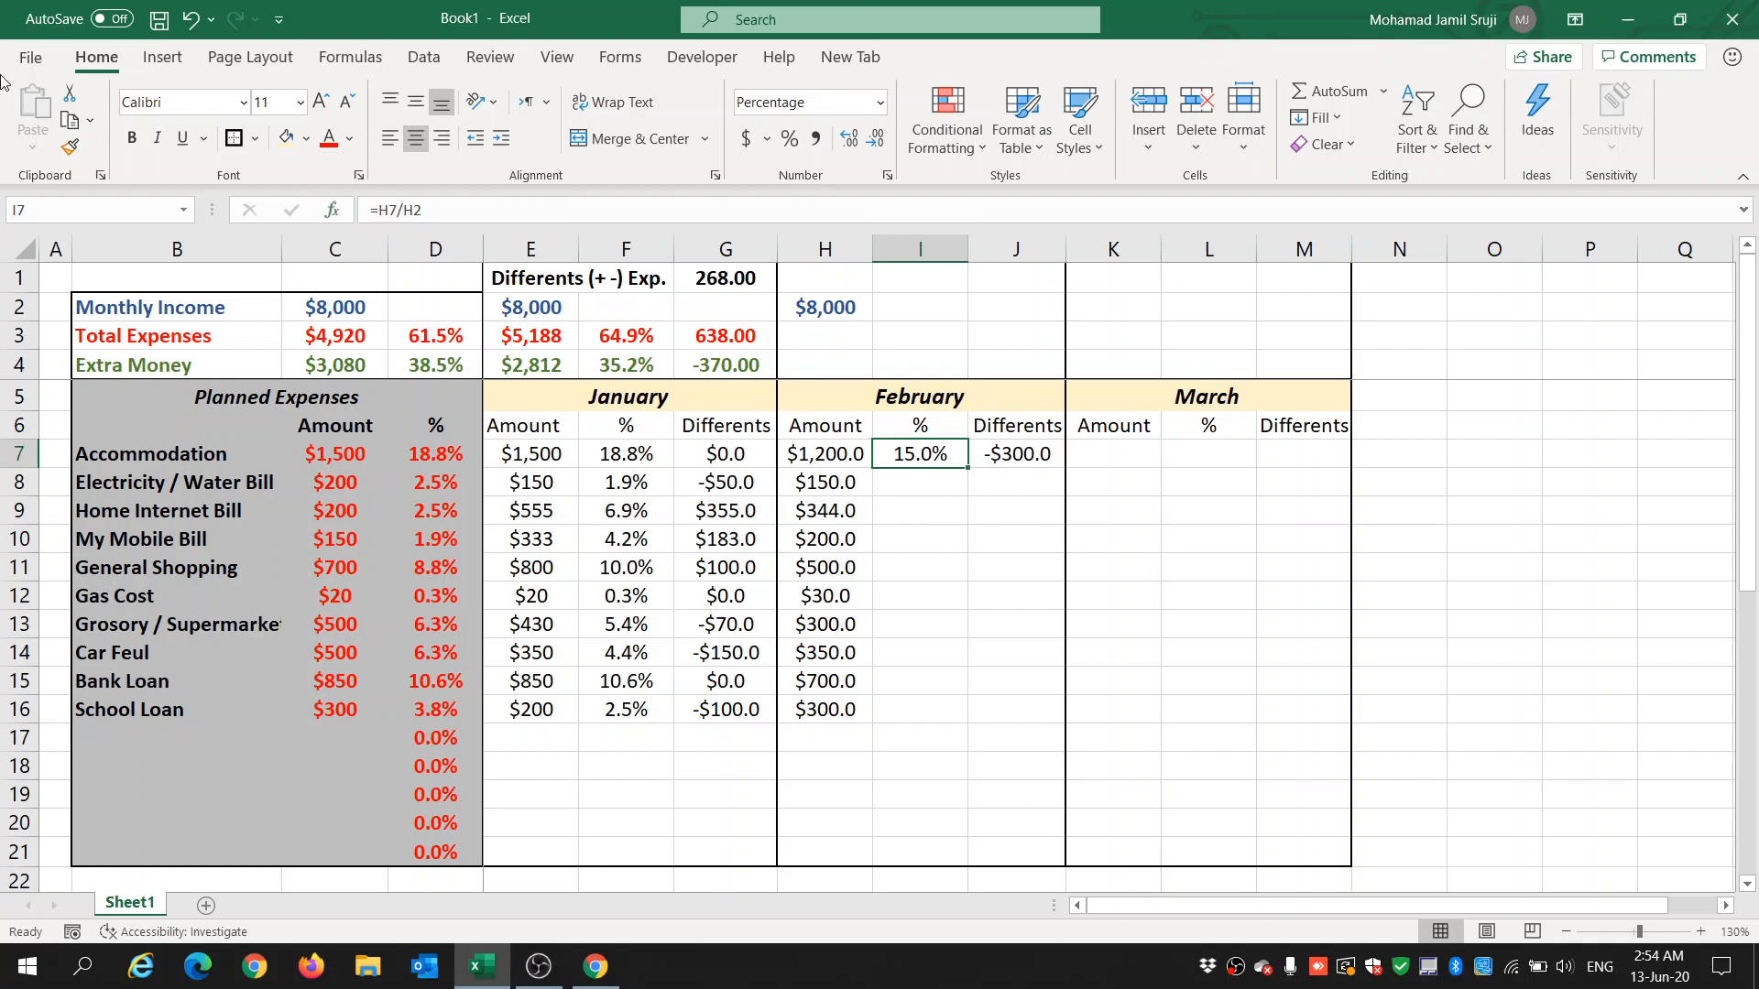
left_click_drag(968, 470, 930, 722)
double_click(925, 477)
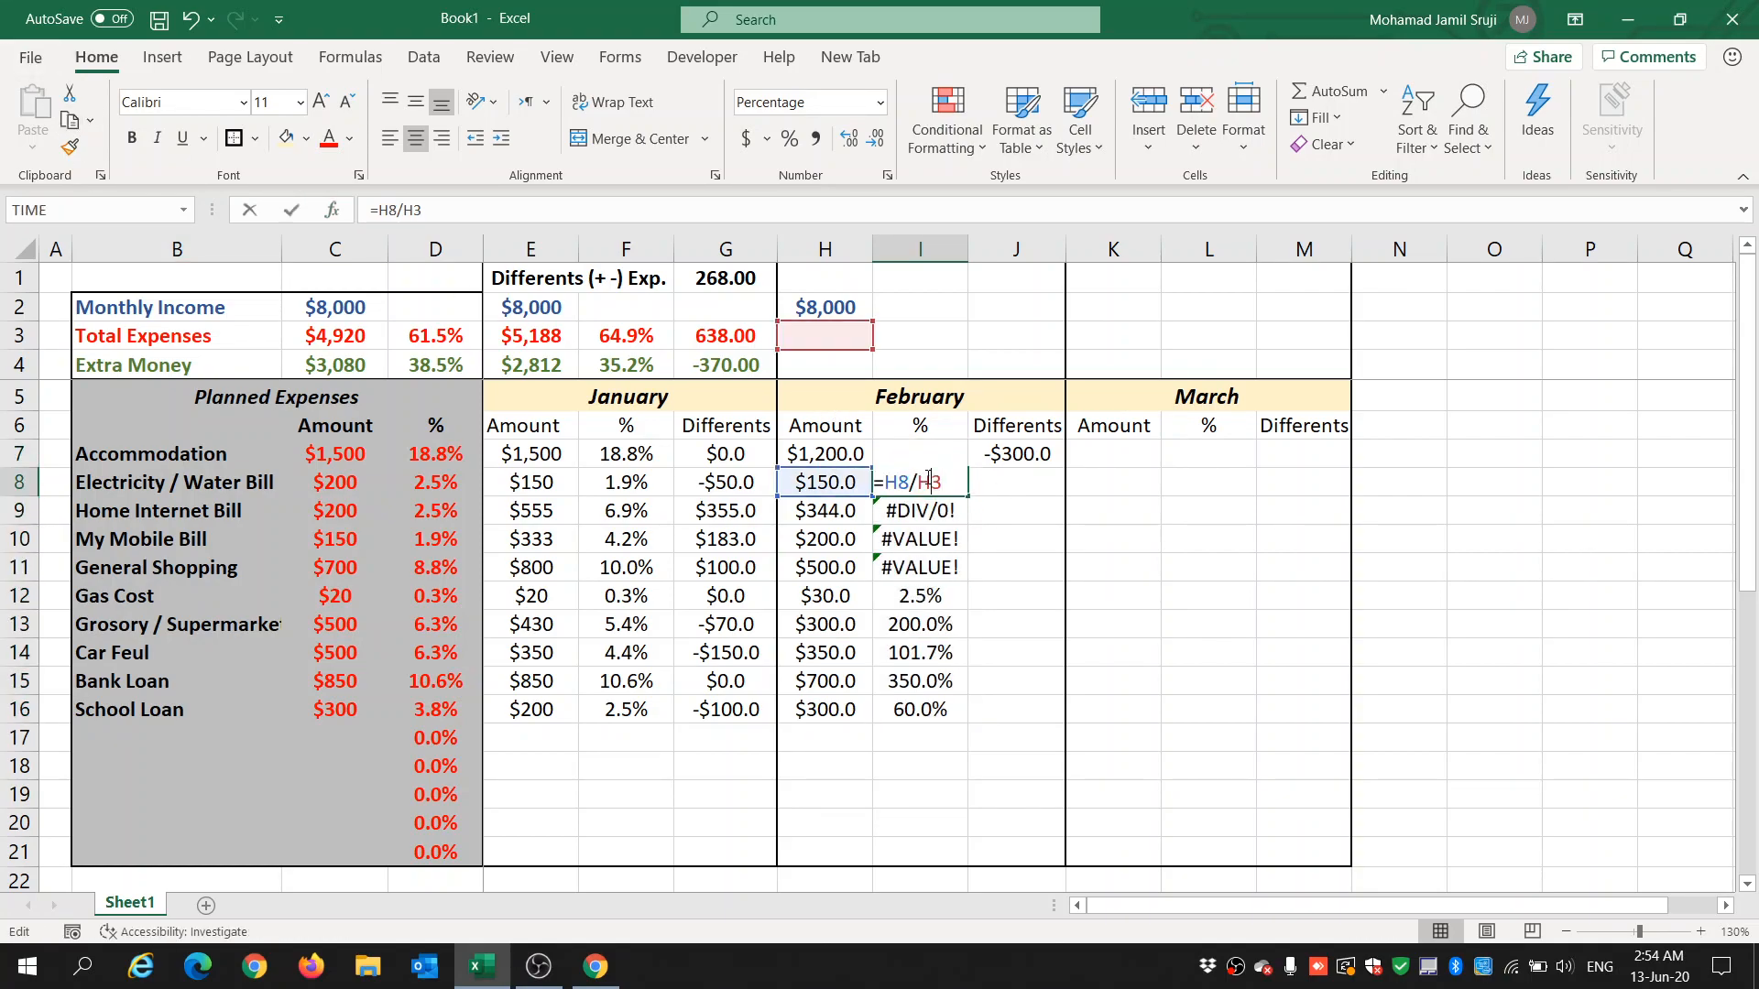
left_click_drag(931, 484, 944, 485)
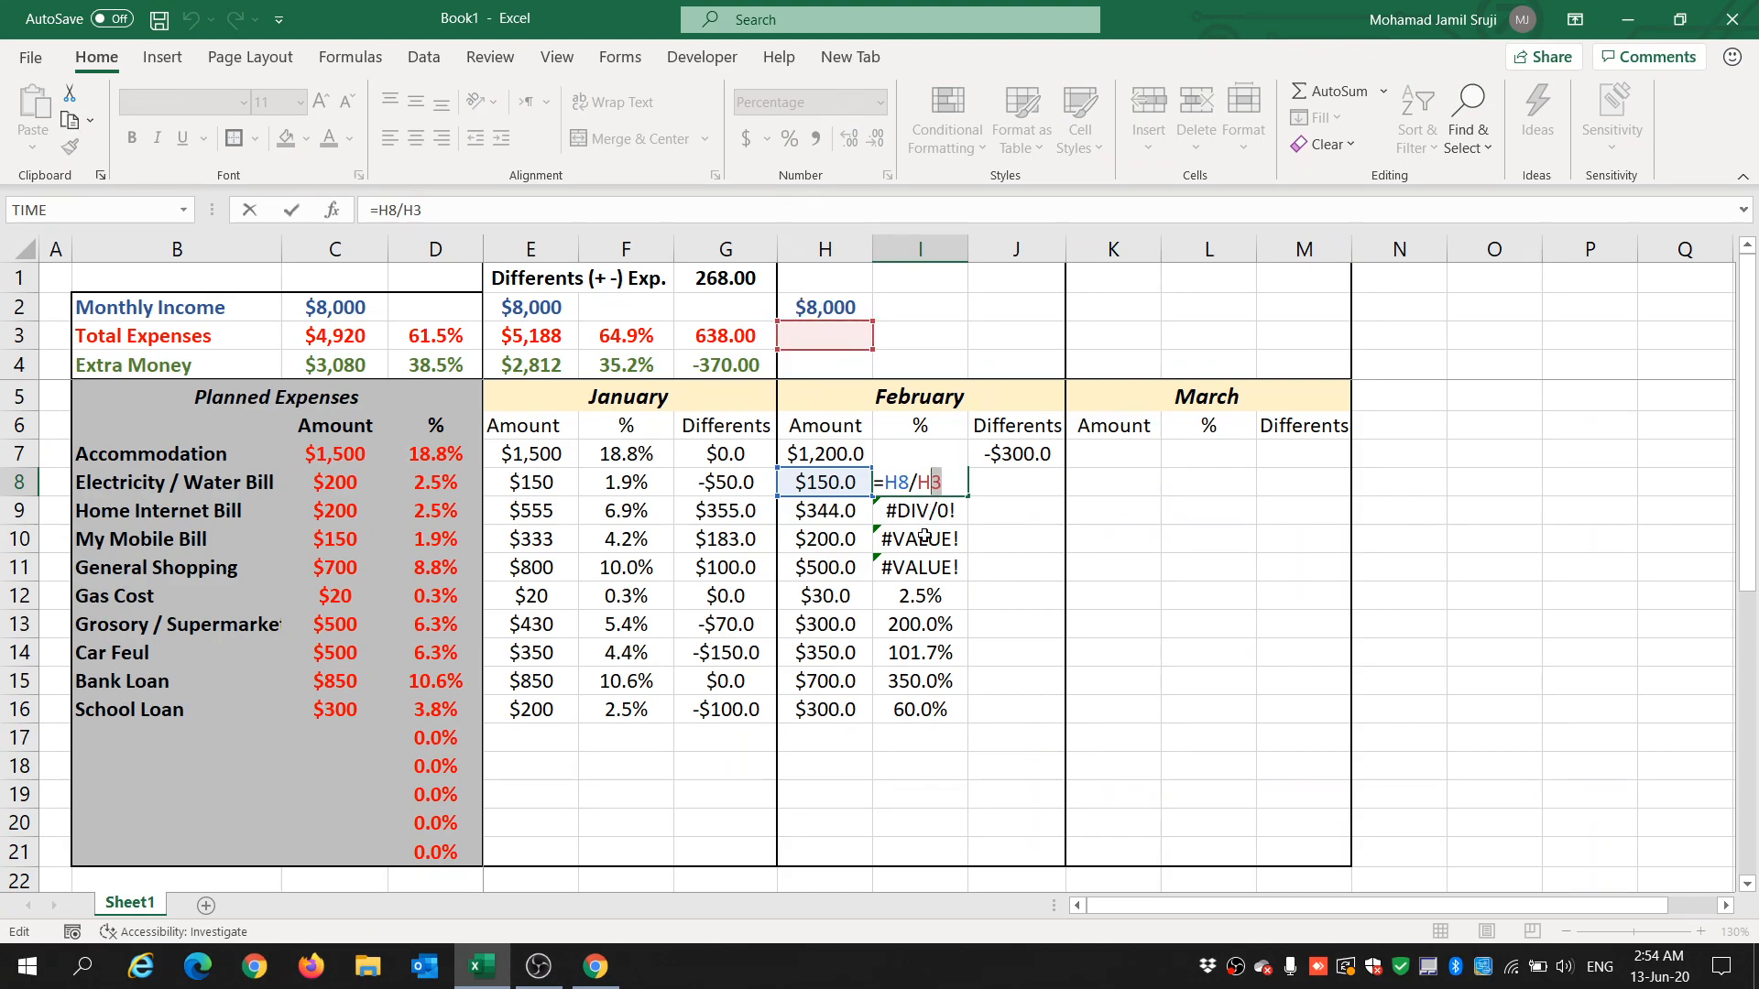
type("2")
key("Return")
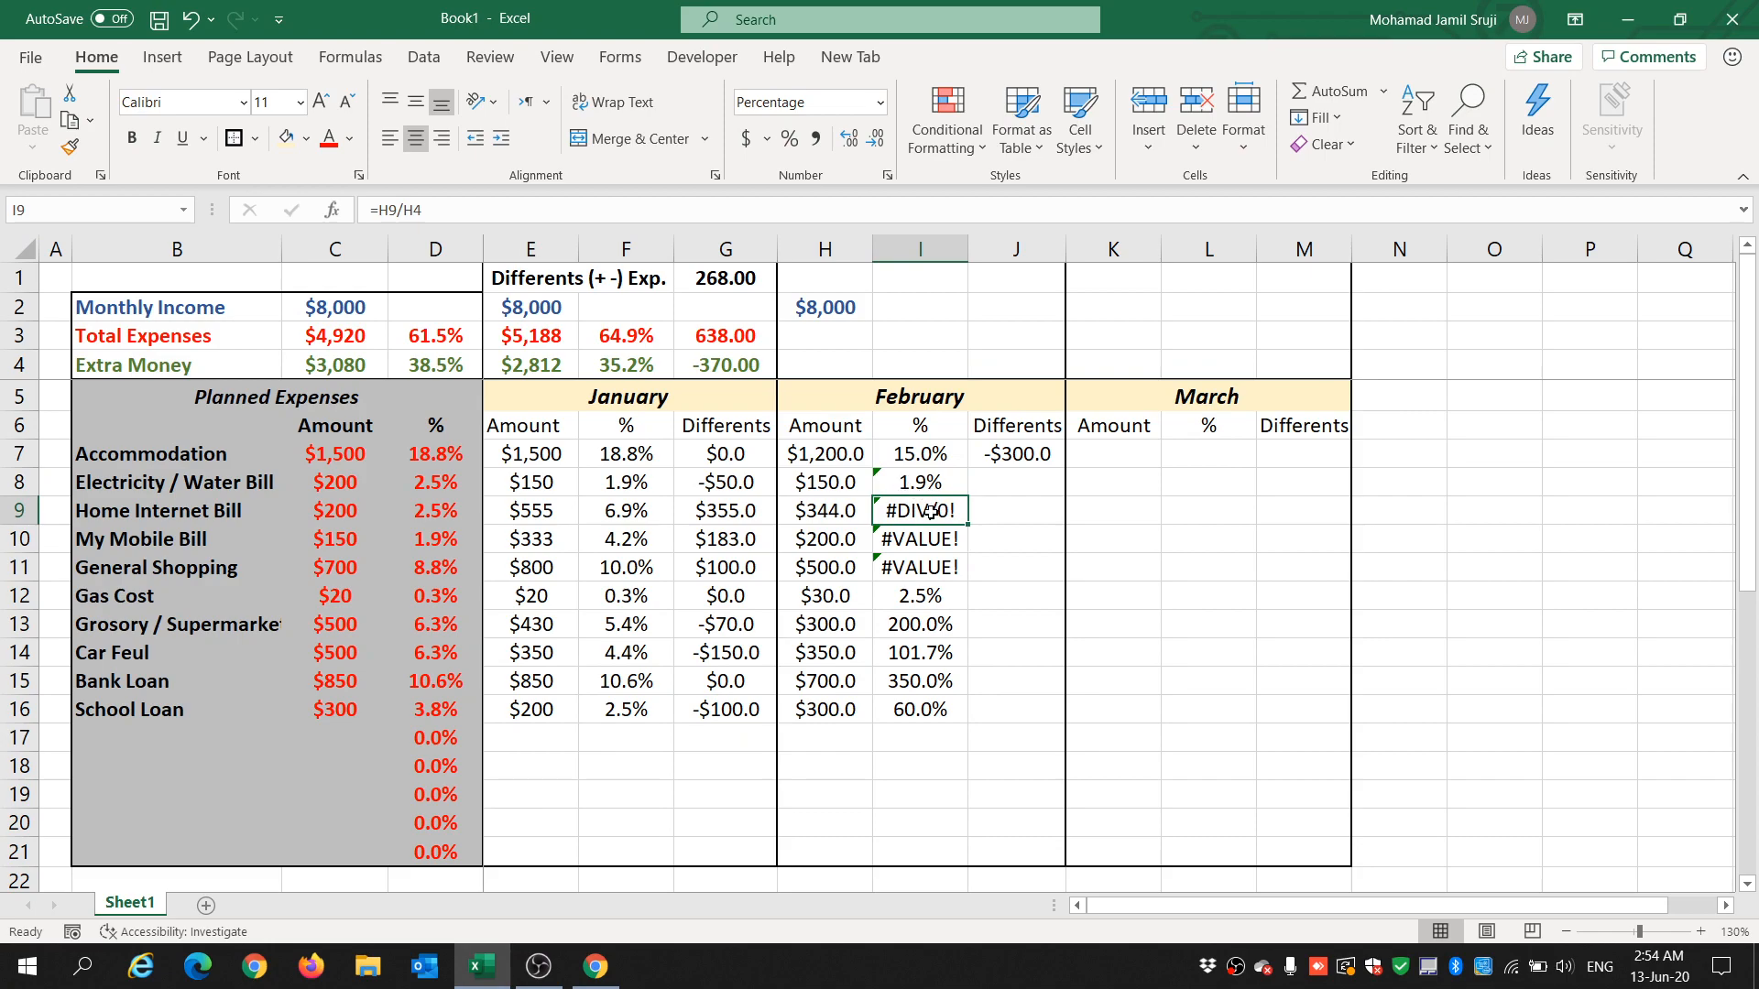
Correct February's home internet percentage formula in I9 to =H9/H2.
left_click(923, 483)
left_click(938, 509)
double_click(939, 509)
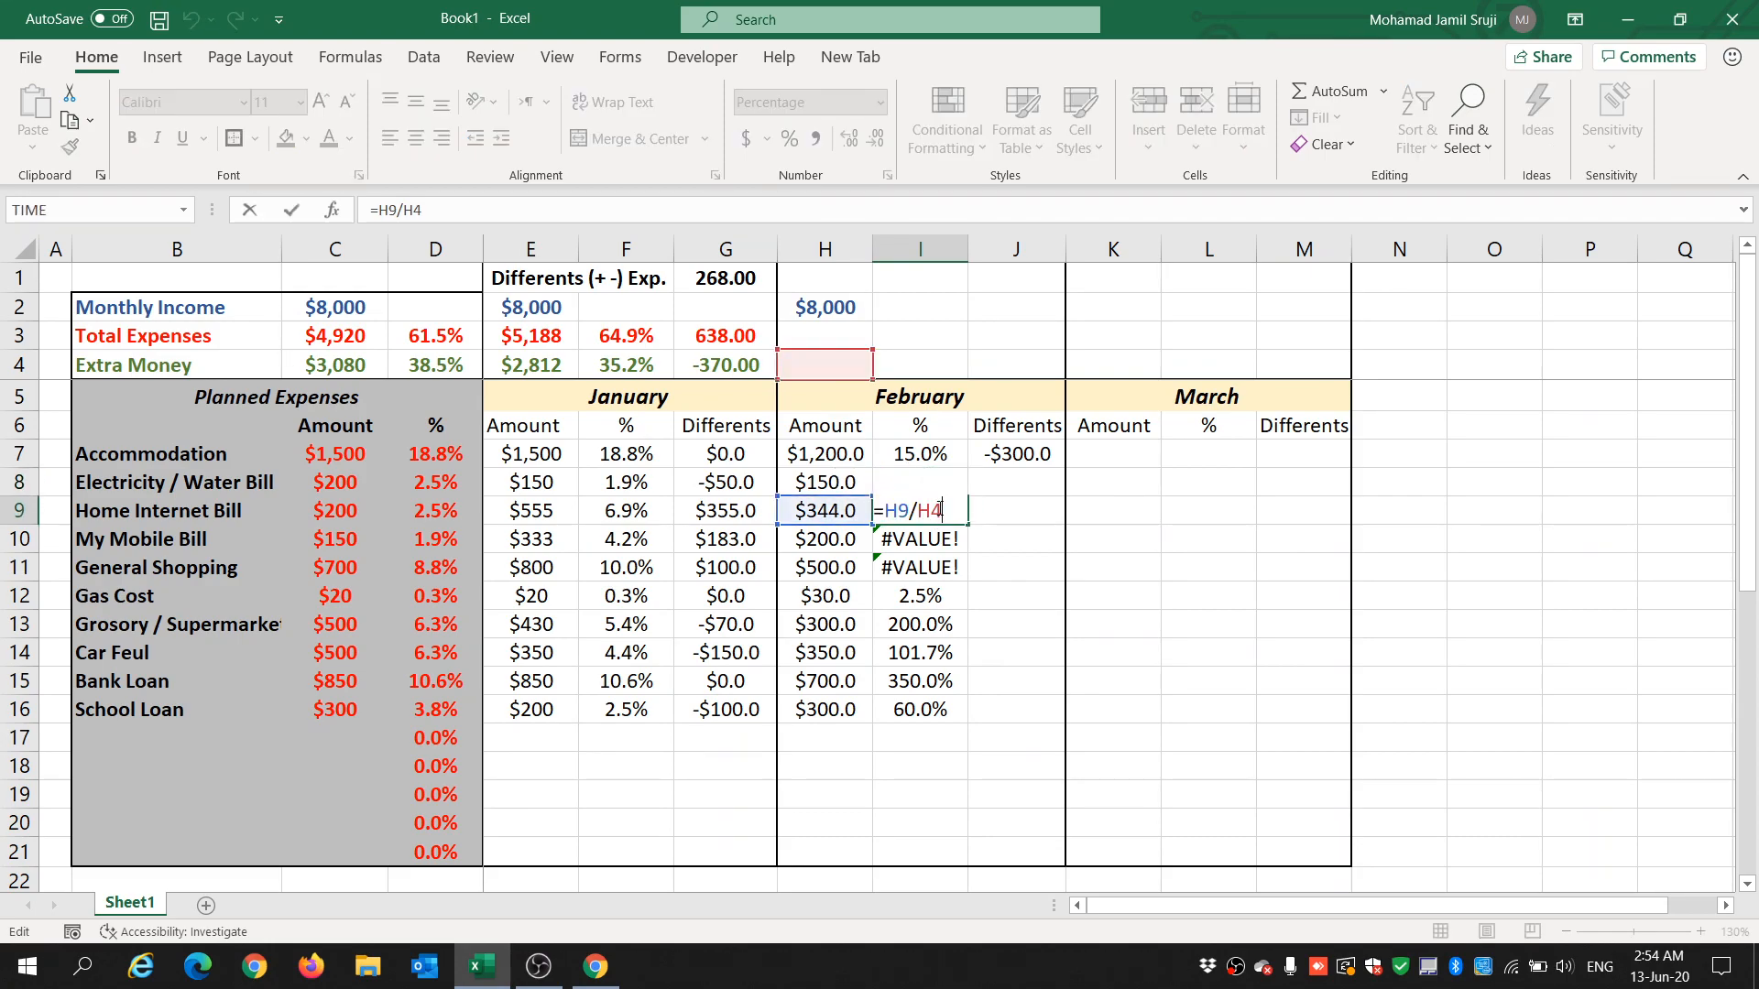
key("shift+Left")
type("2")
key("Return")
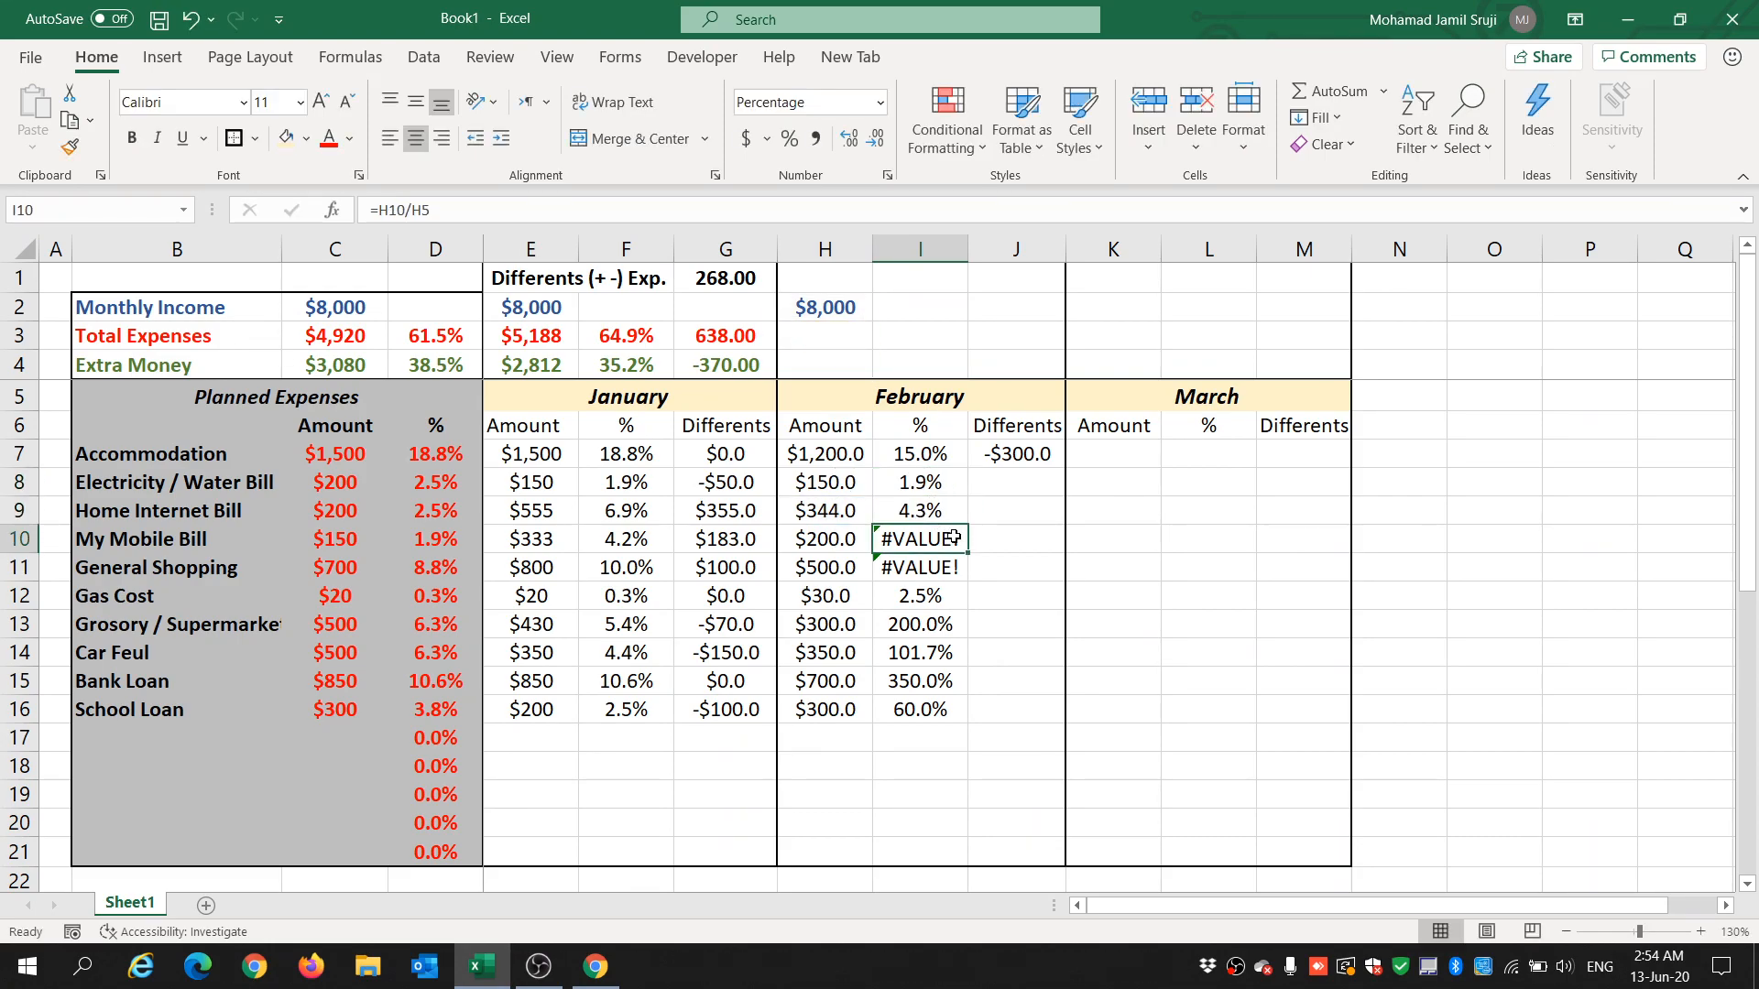
Check the planned, January and February income cells and correct February's mobile bill percentage in I10 to =H10/H2.
left_click(541, 303)
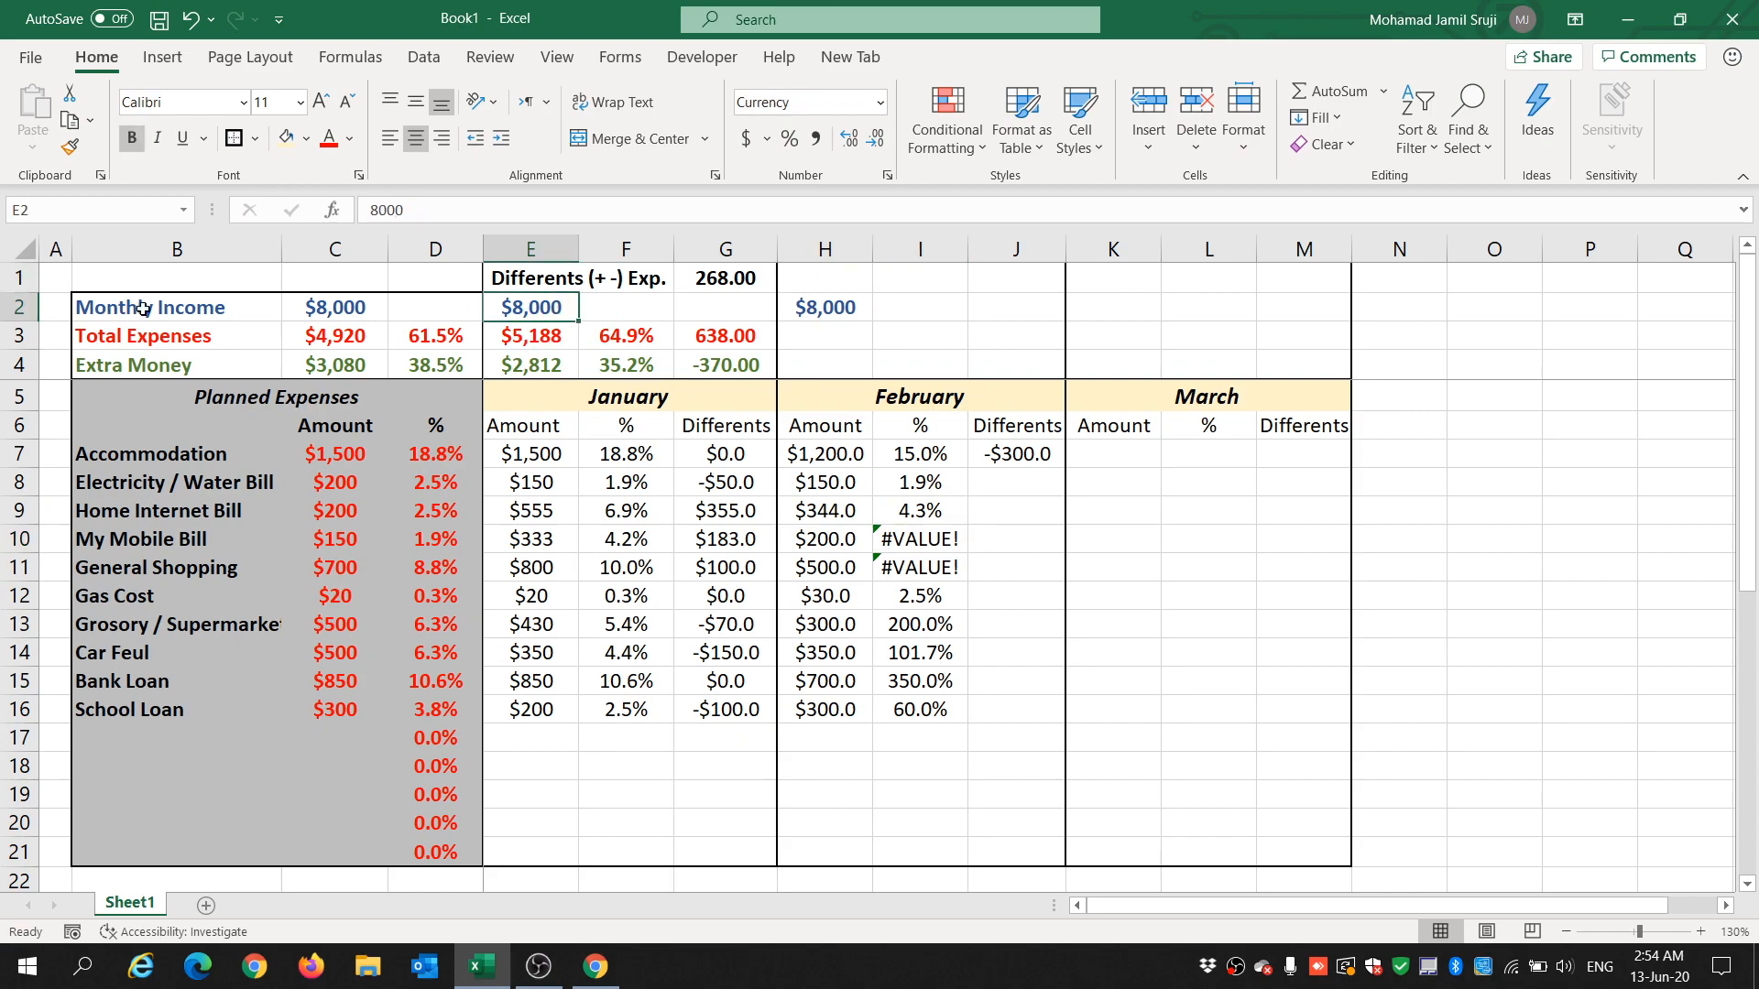
left_click(310, 313)
left_click(534, 303)
left_click(831, 307)
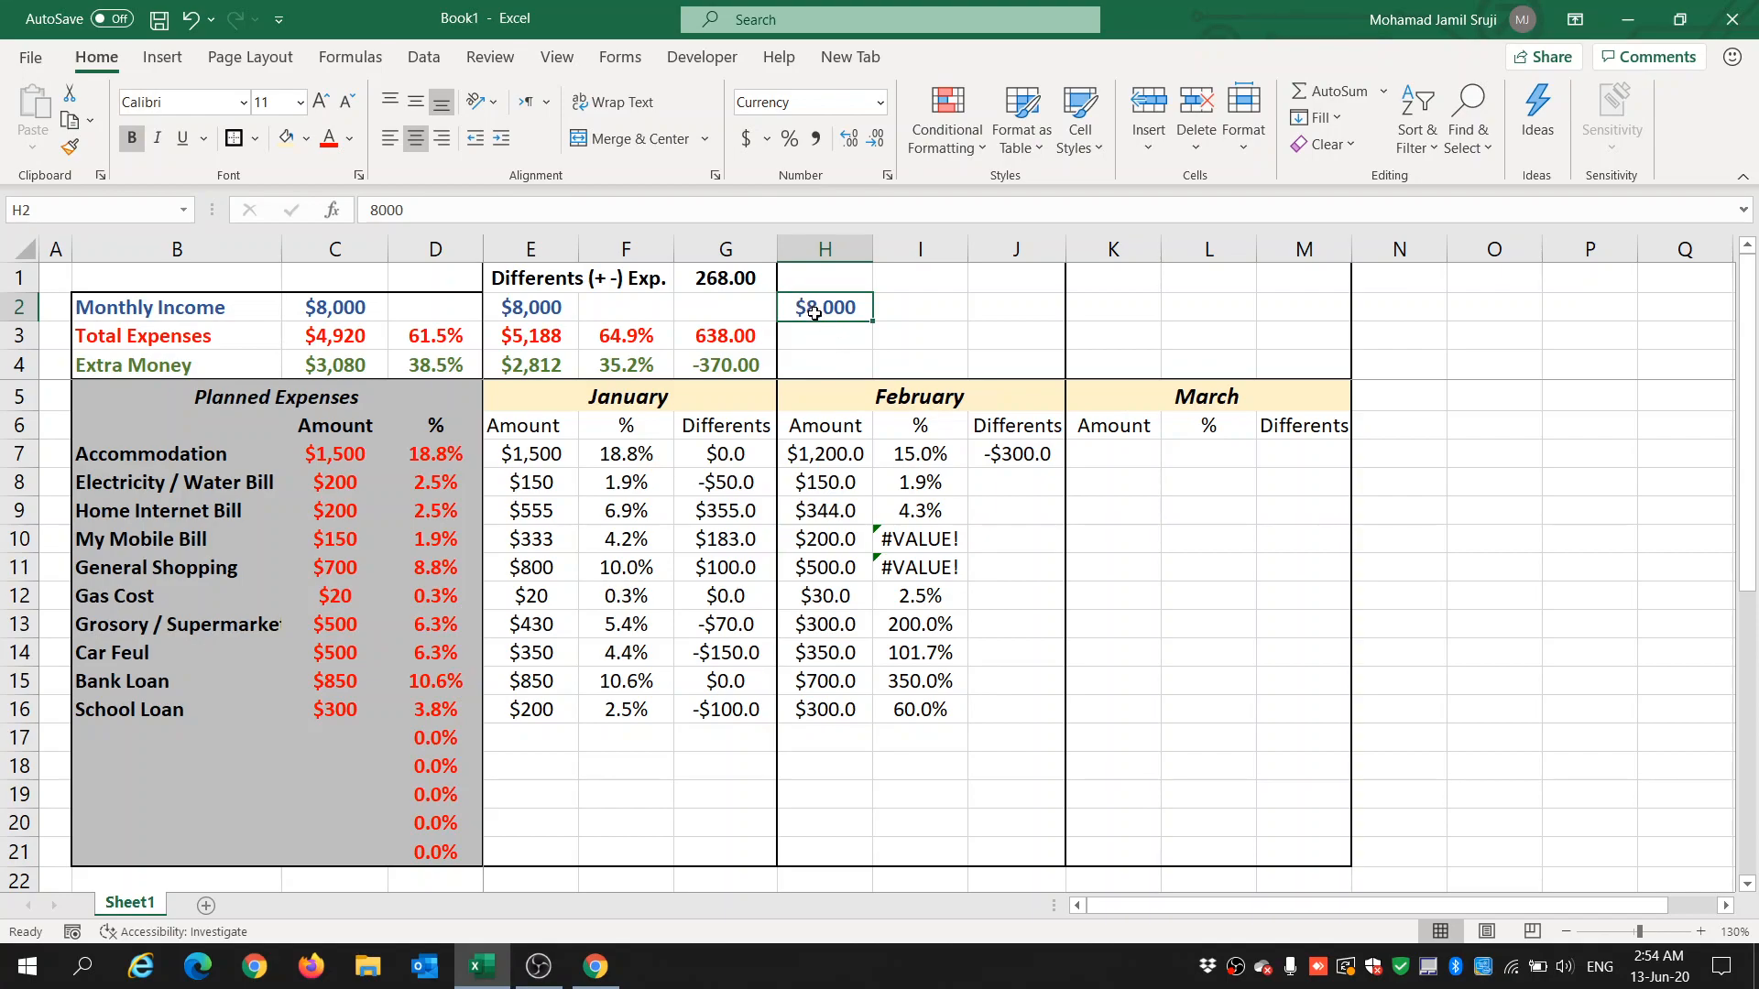
left_click(931, 524)
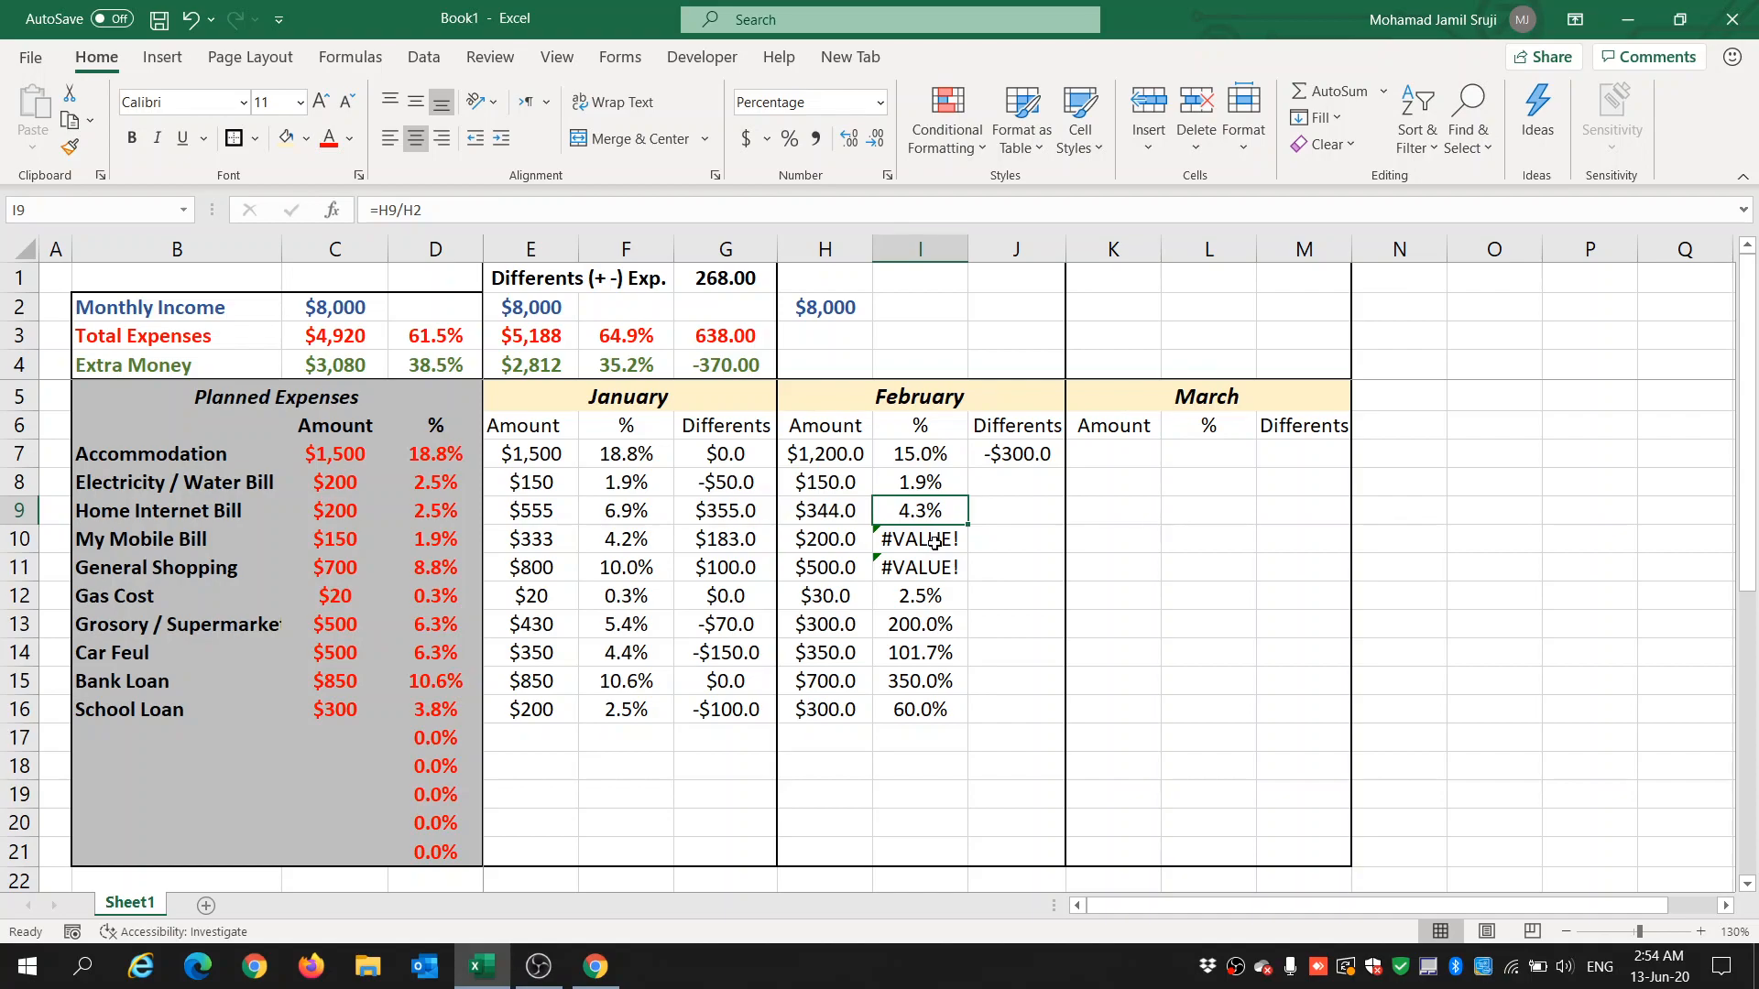
double_click(928, 540)
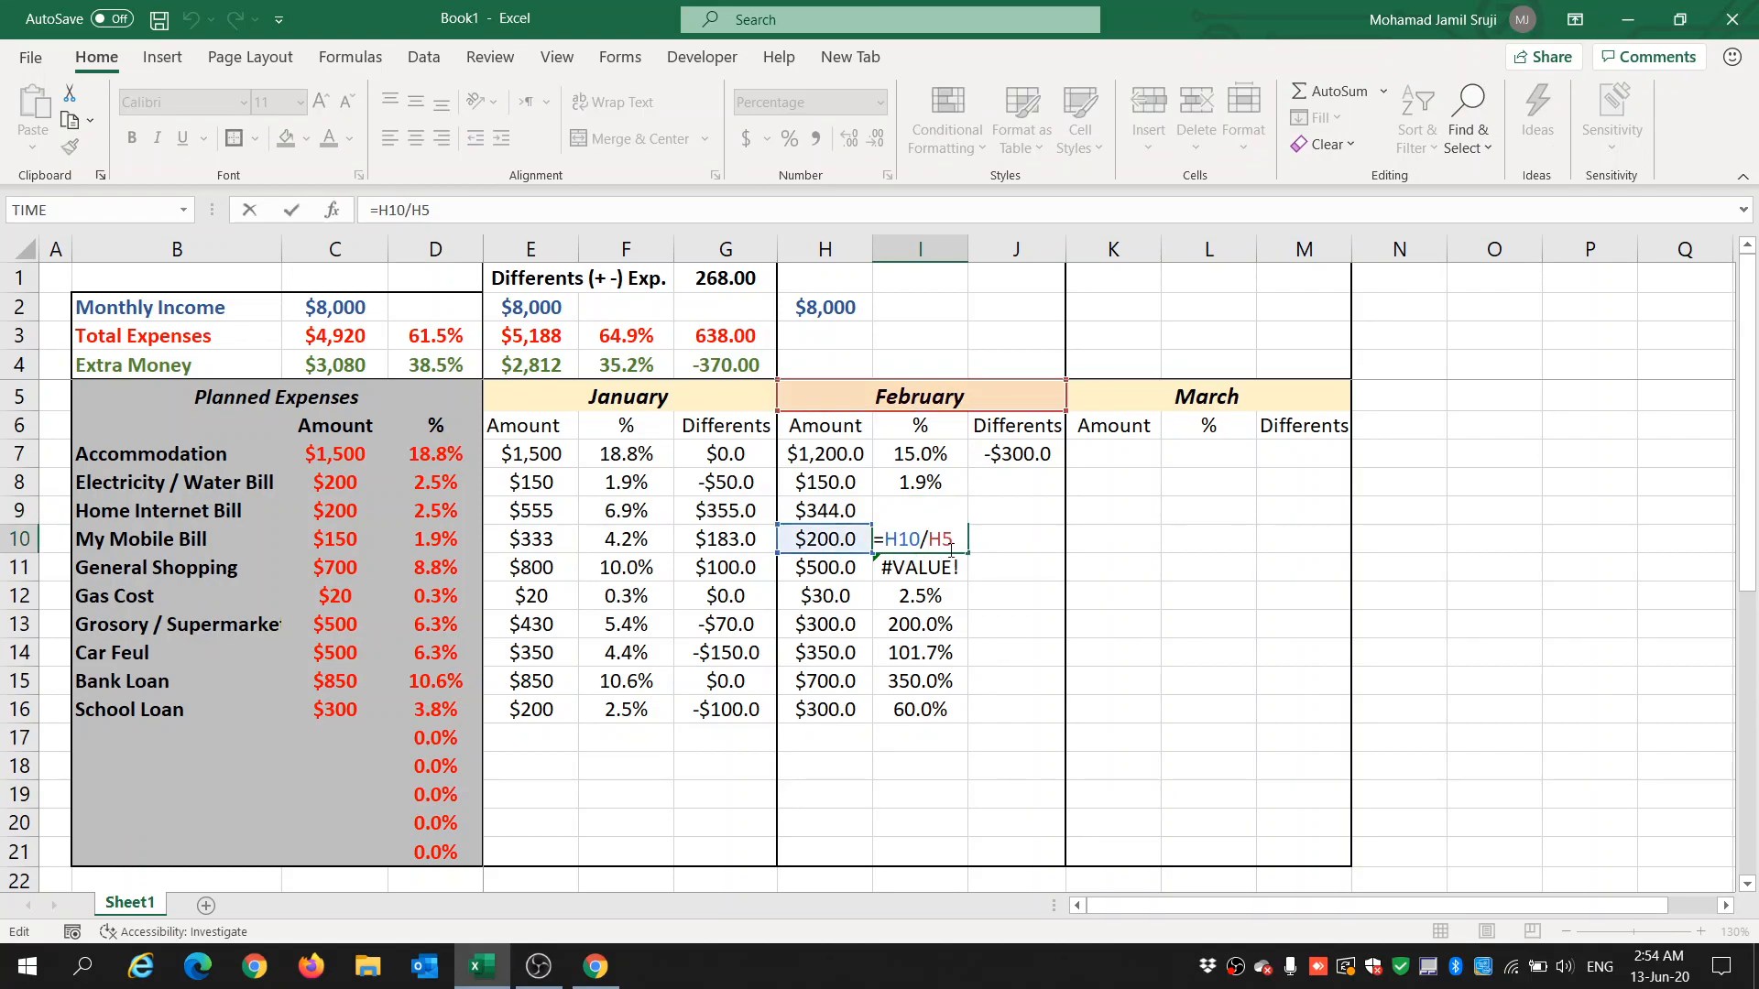
key("BackSpace")
type("2")
key("Return")
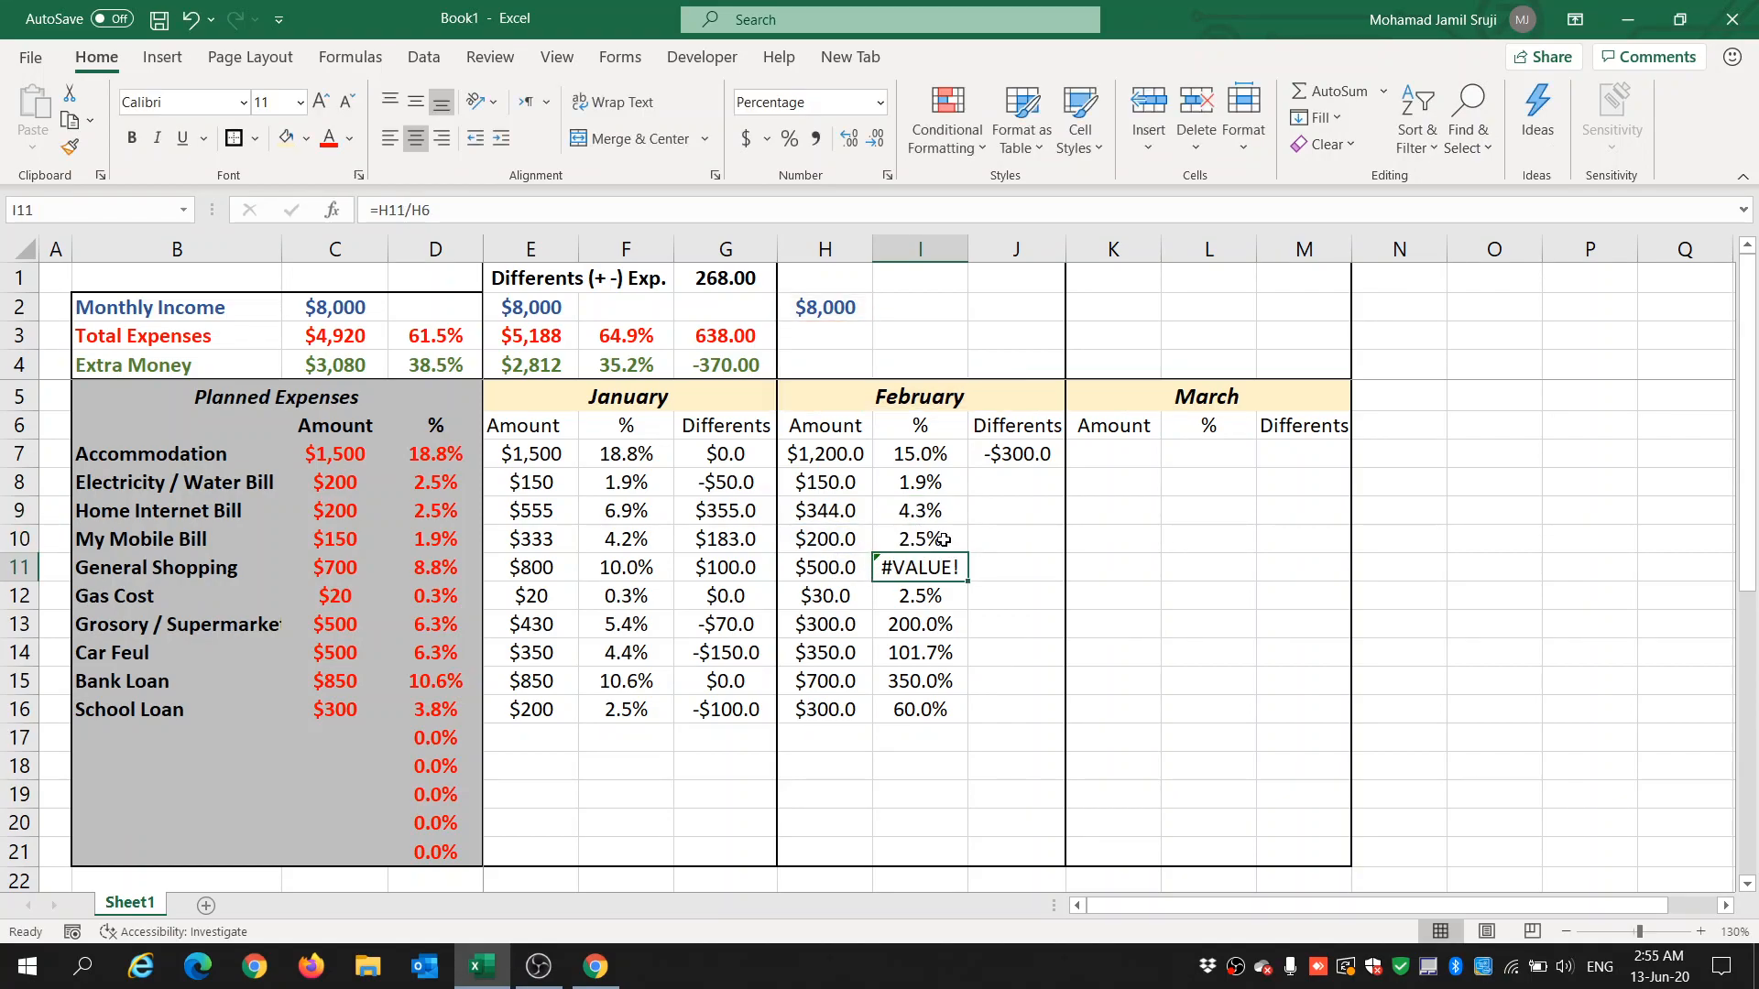
Correct February's general shopping and gas percentage formulas to =H11/H2 in I11 and =H12/H2 in I12.
double_click(941, 568)
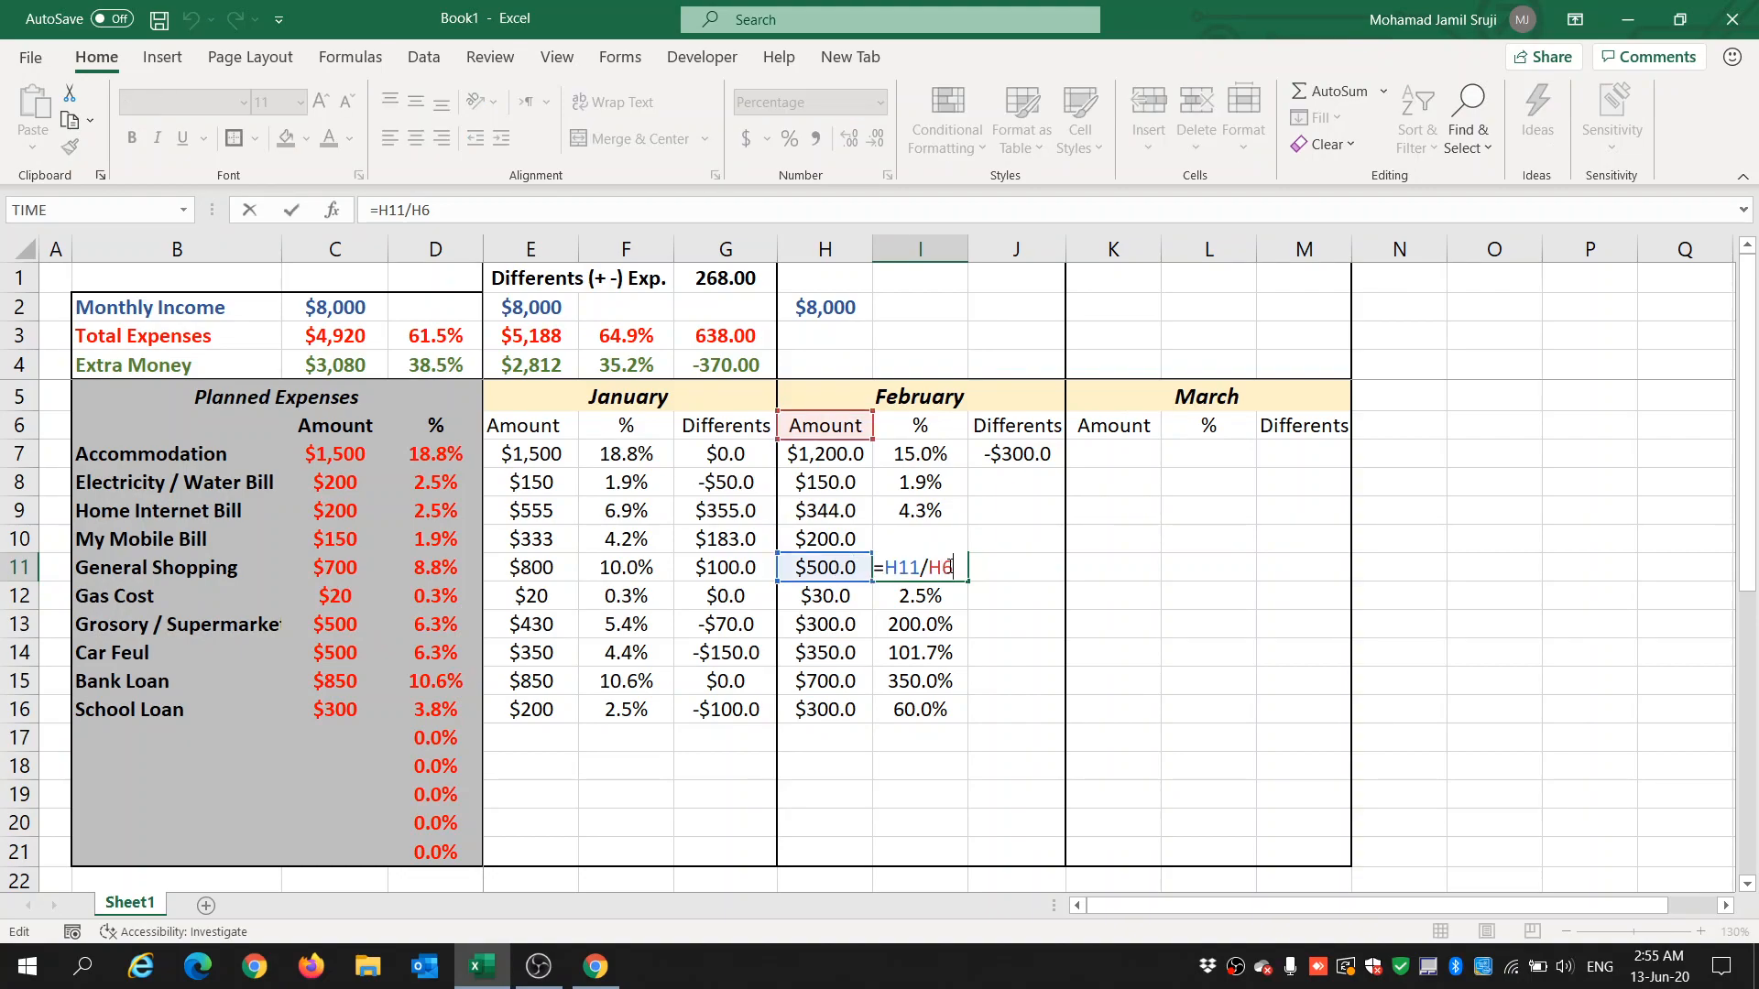
type("2")
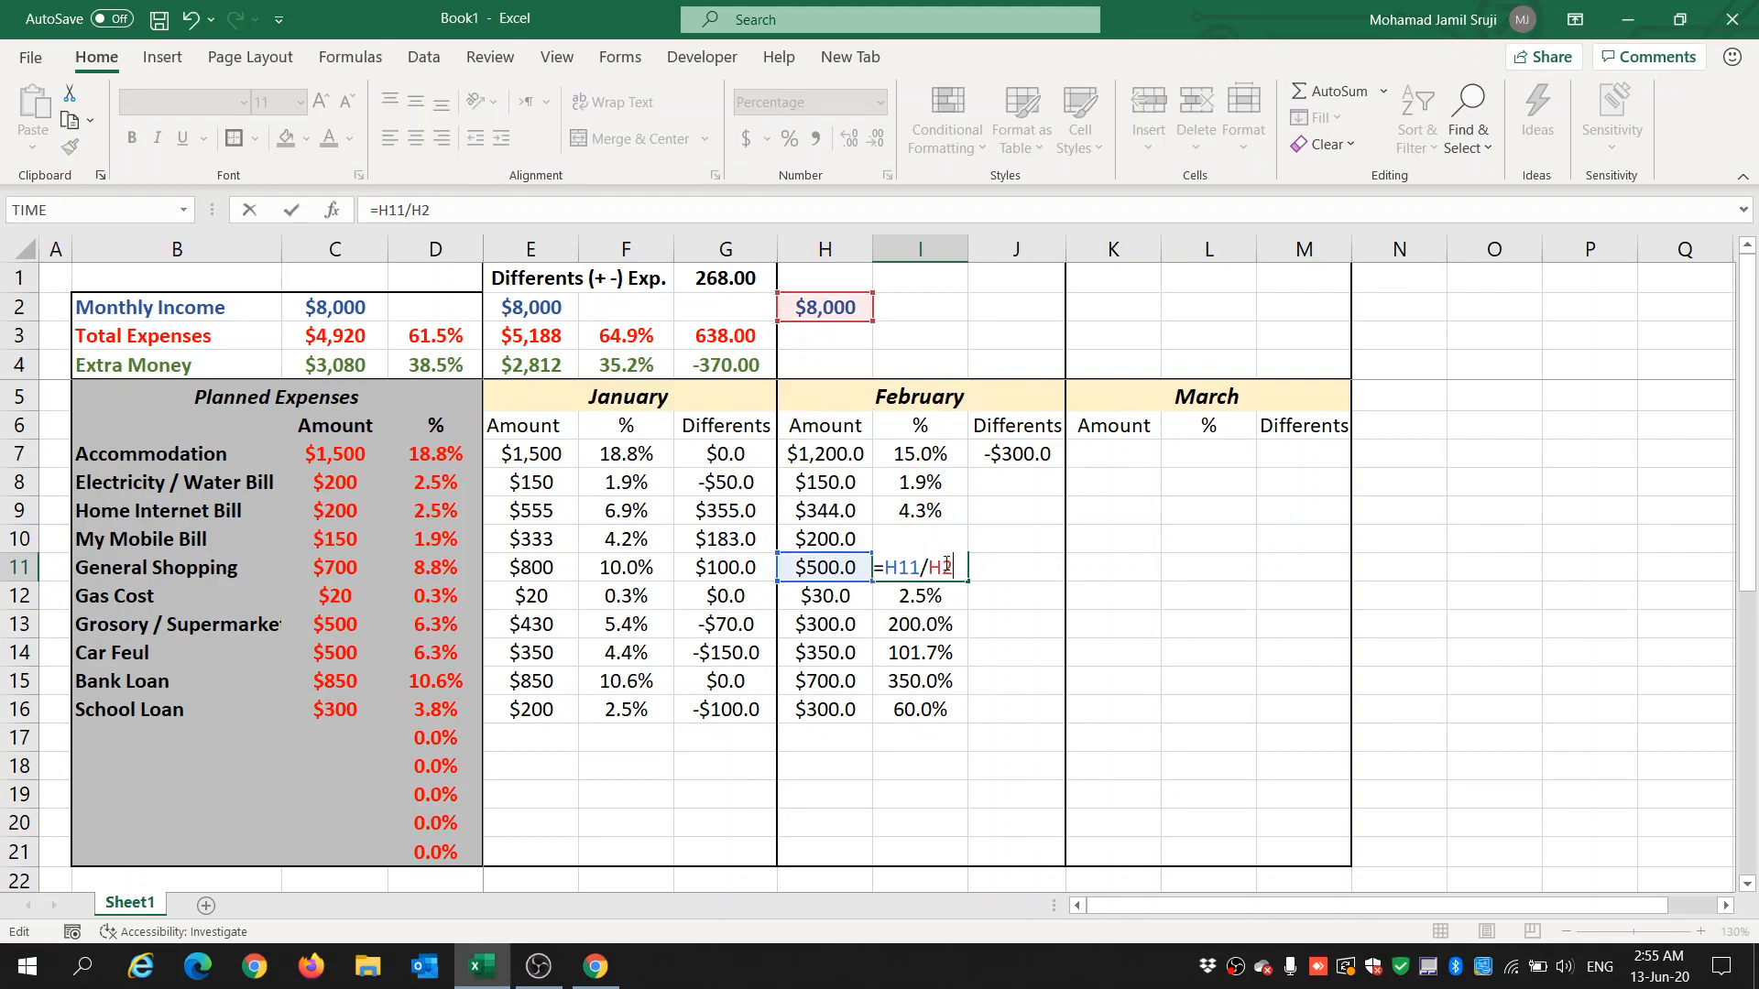
key("Return")
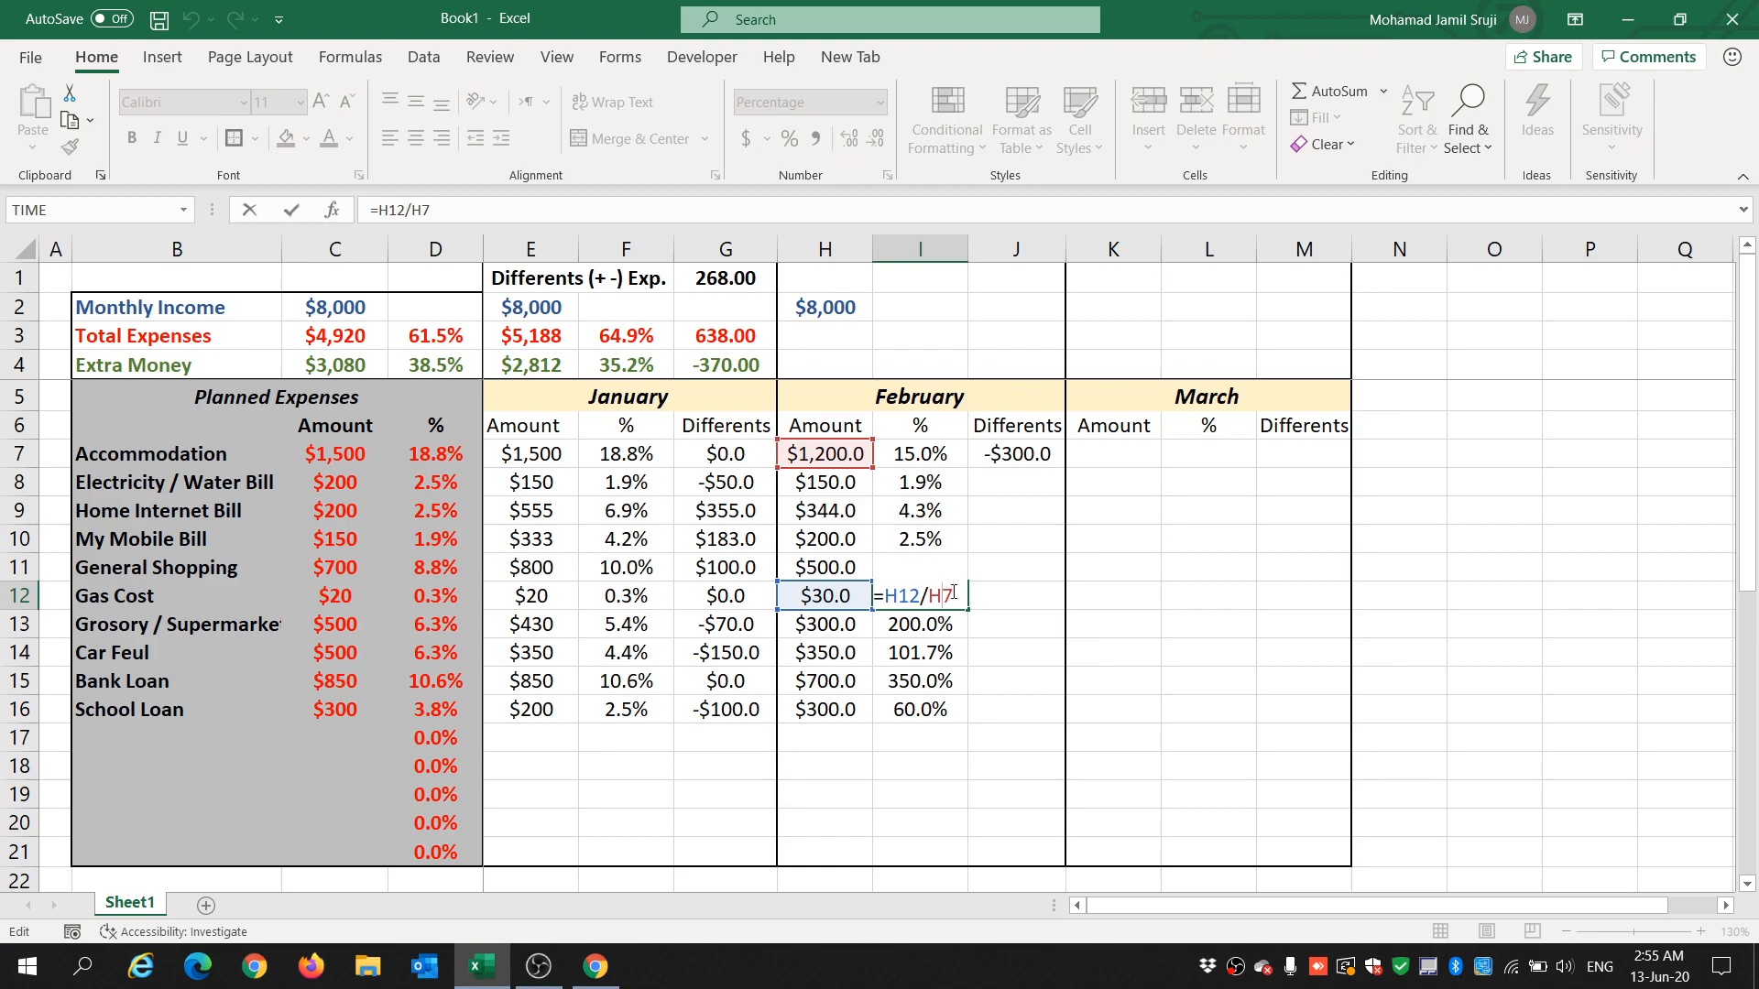
key("Up")
key("Up")
key("Up")
key("Up")
key("Up")
key("Return")
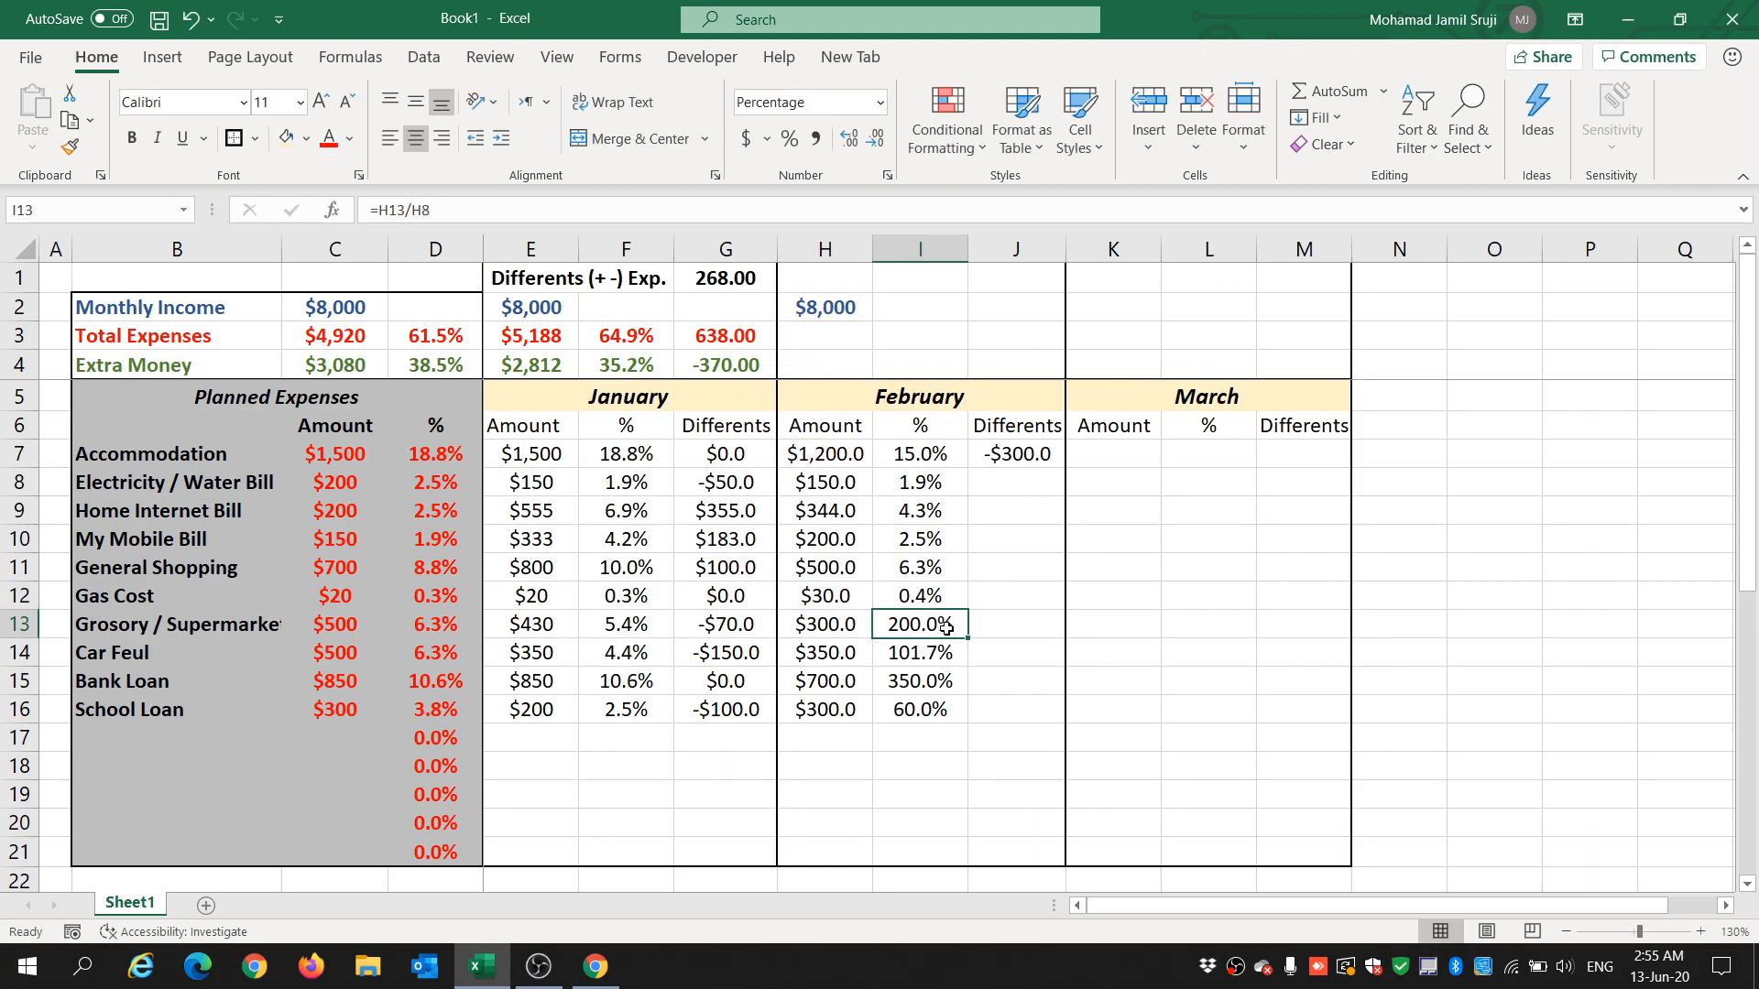
Correct February's grocery percentage formula in I13 to =H13/H2.
double_click(951, 639)
double_click(953, 625)
key("Up")
key("Up")
key("Up")
key("Up")
key("Up")
key("Up")
key("Return")
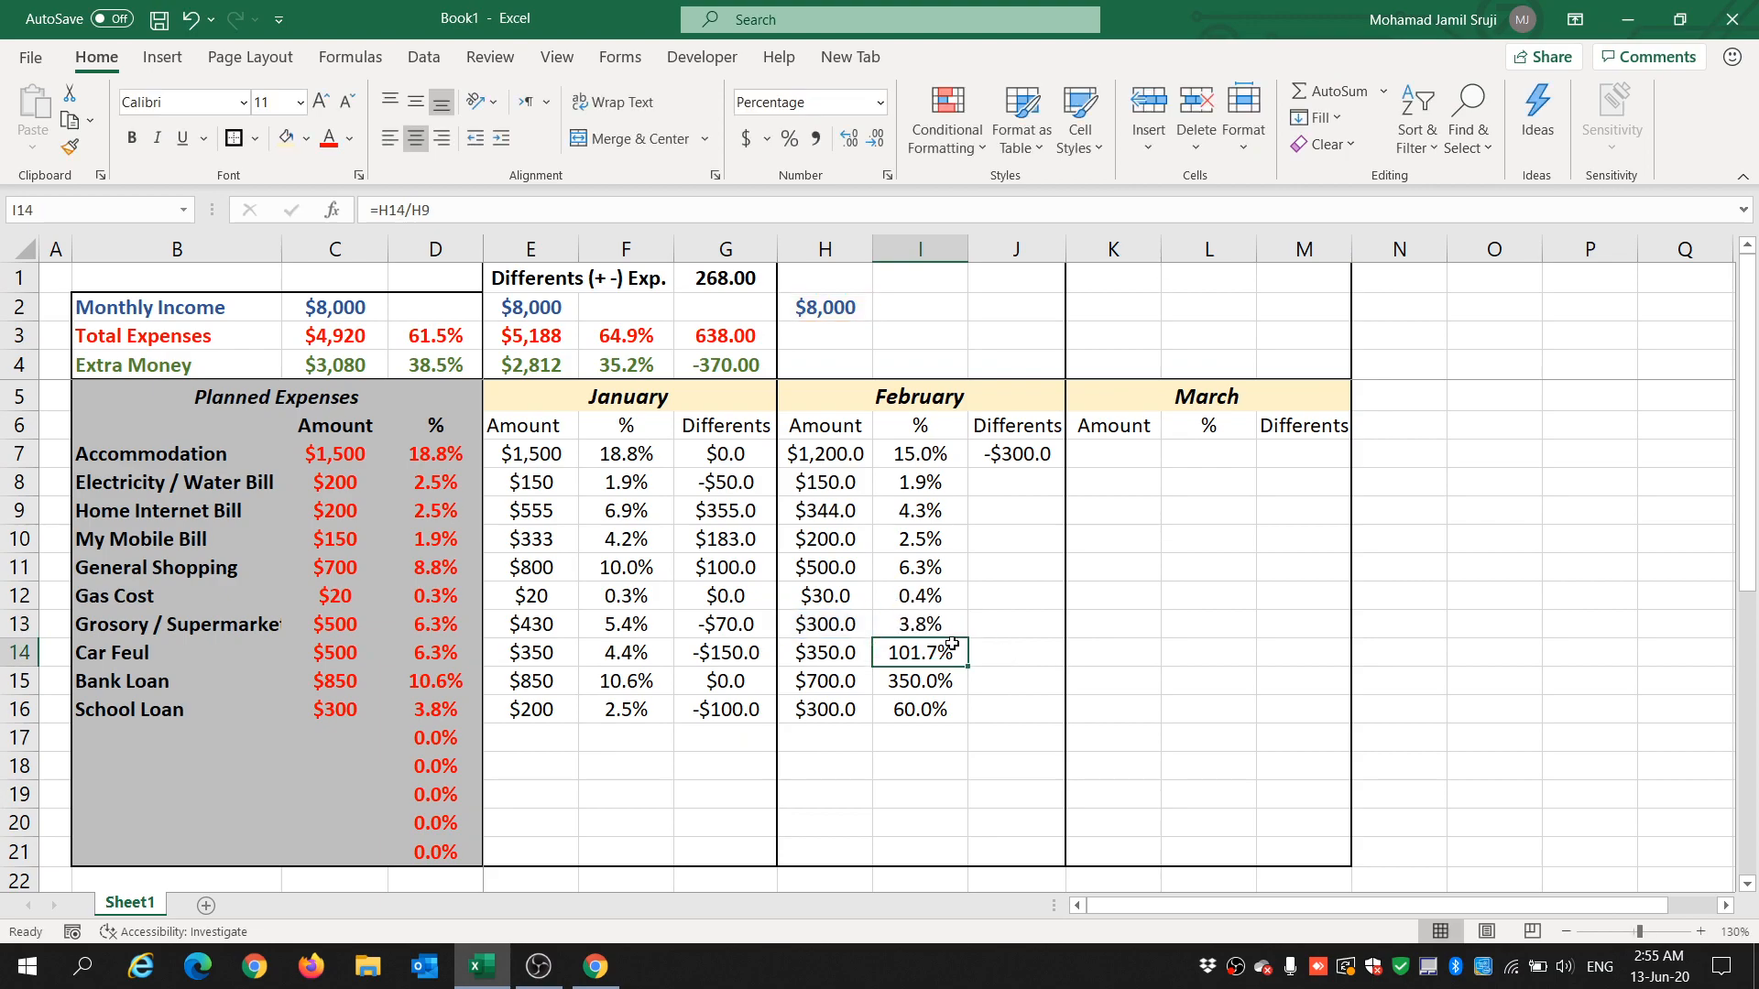
Correct February's car fuel percentage formula in I14 to =H14/H2.
double_click(953, 651)
key("Up")
key("Up")
key("Up")
key("Up")
key("Up")
key("Up")
key("Up")
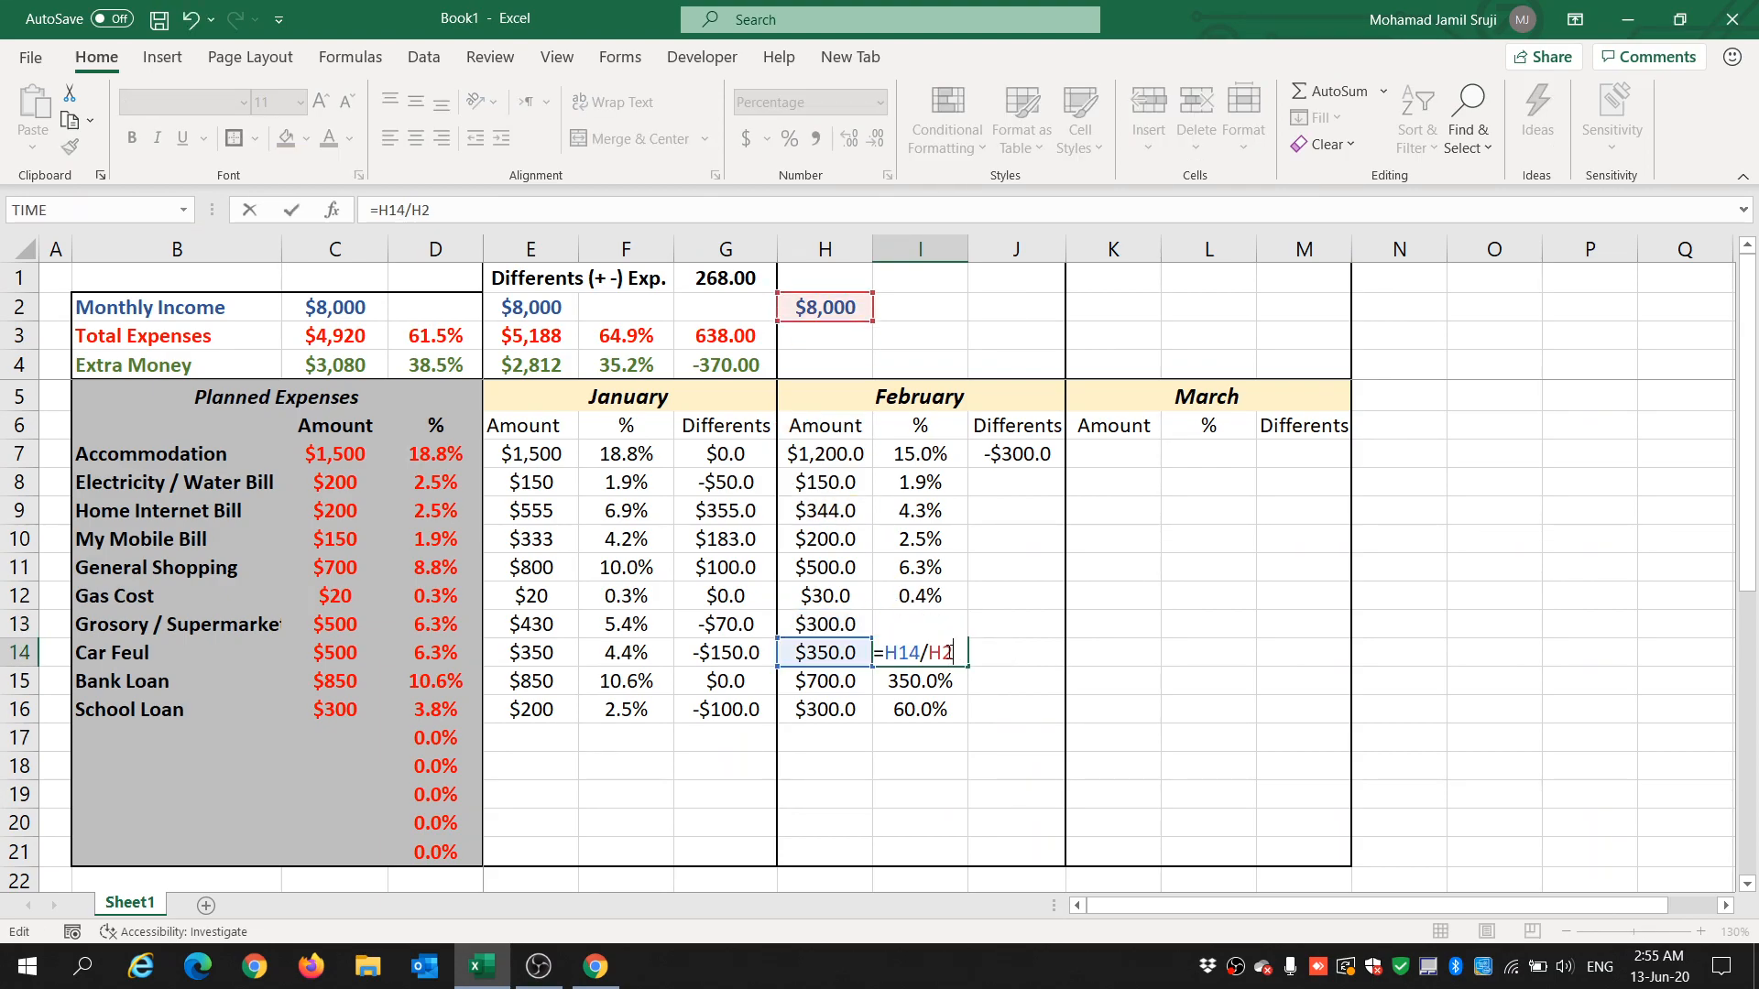
key("Return")
Correct February's bank loan and school loan percentage formulas to =H15/H2 in I15 and =H16/H2 in I16.
double_click(952, 687)
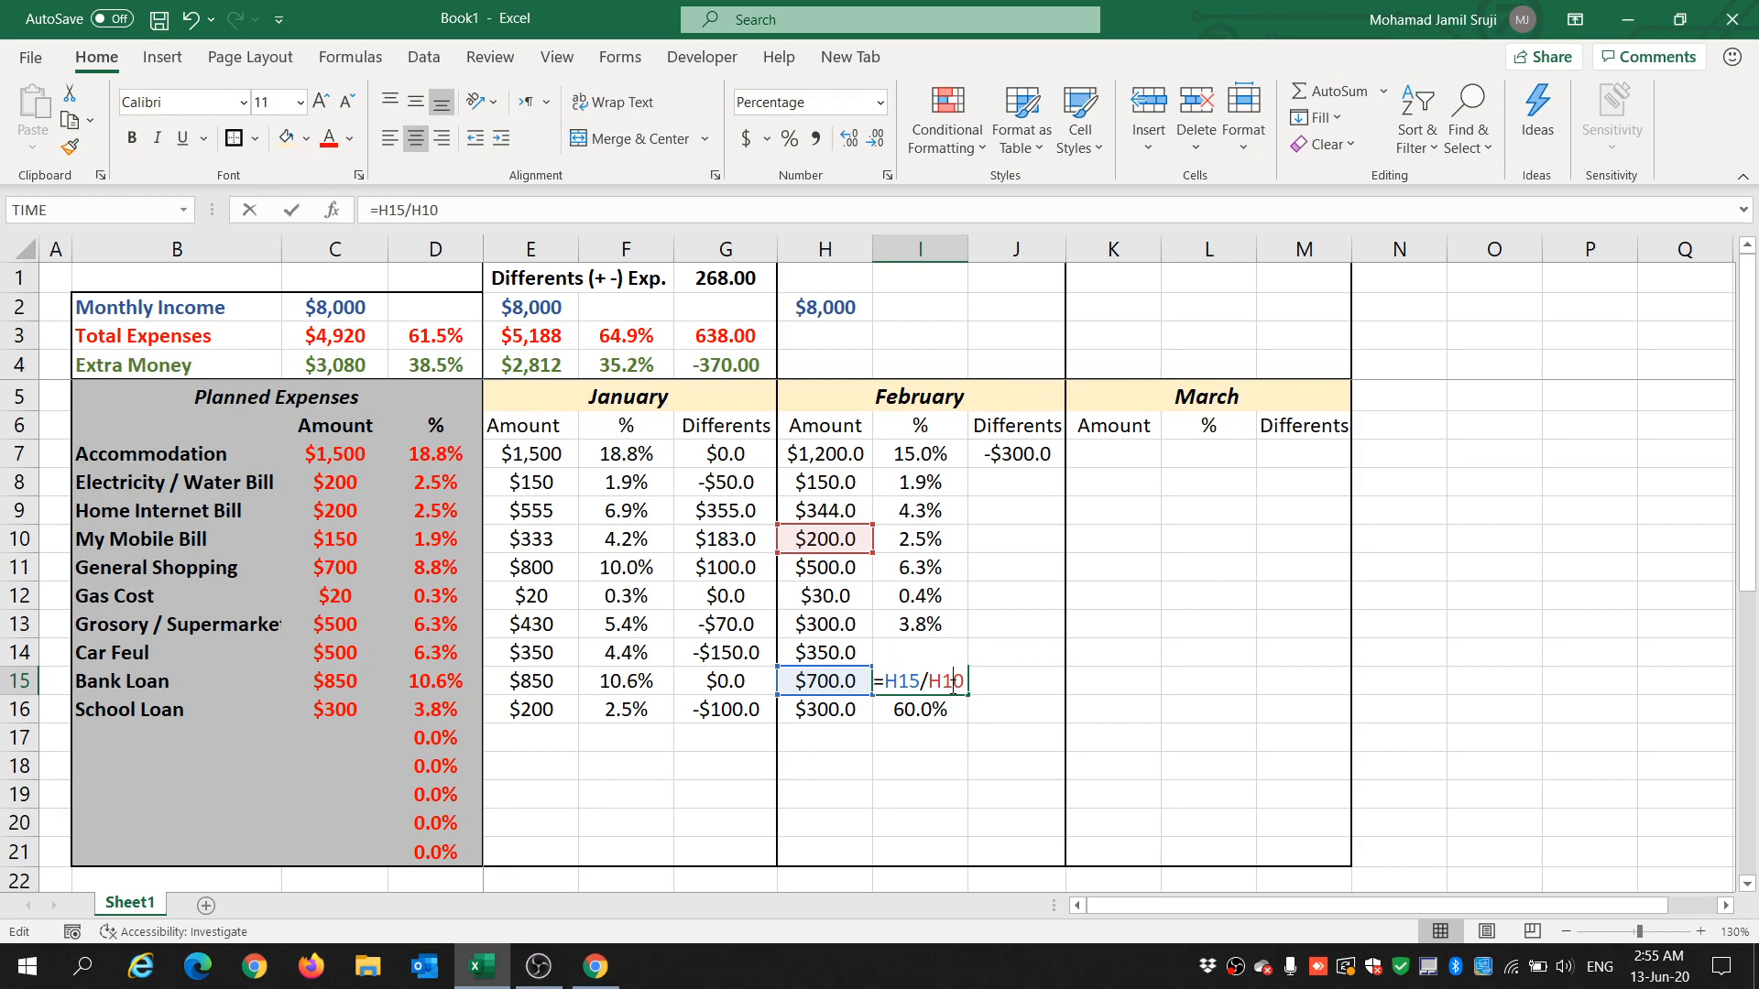
left_click_drag(959, 681, 947, 682)
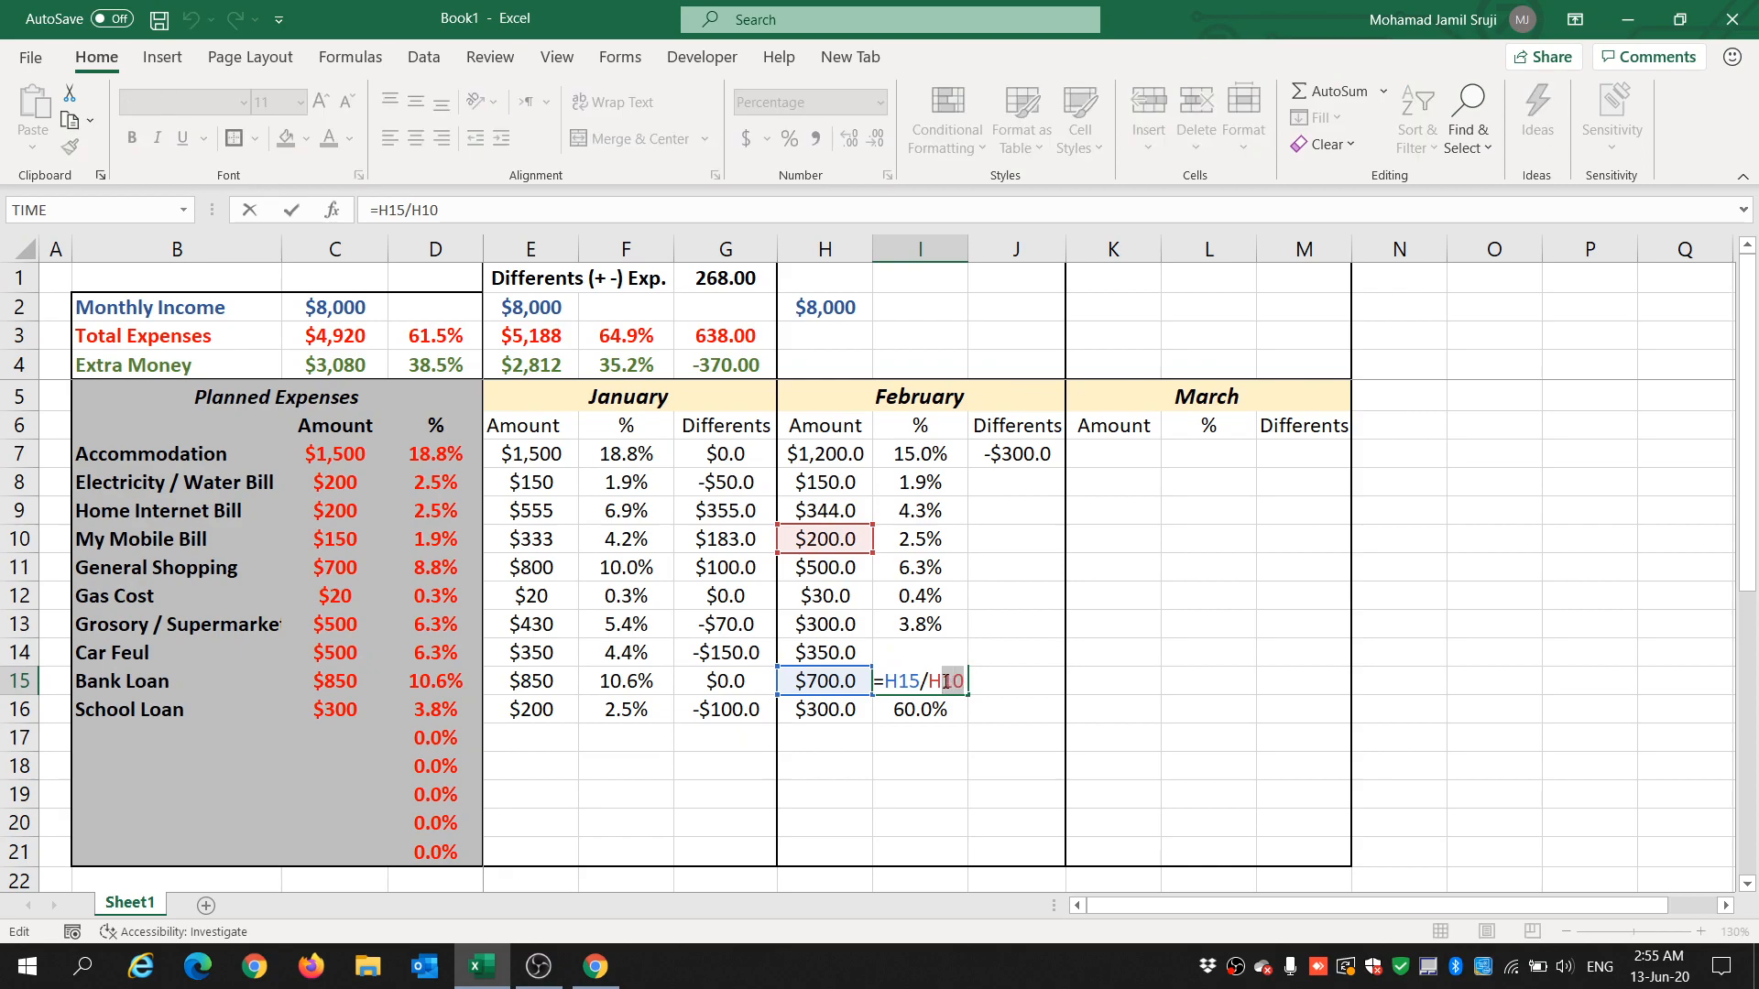
type("2")
key("Return")
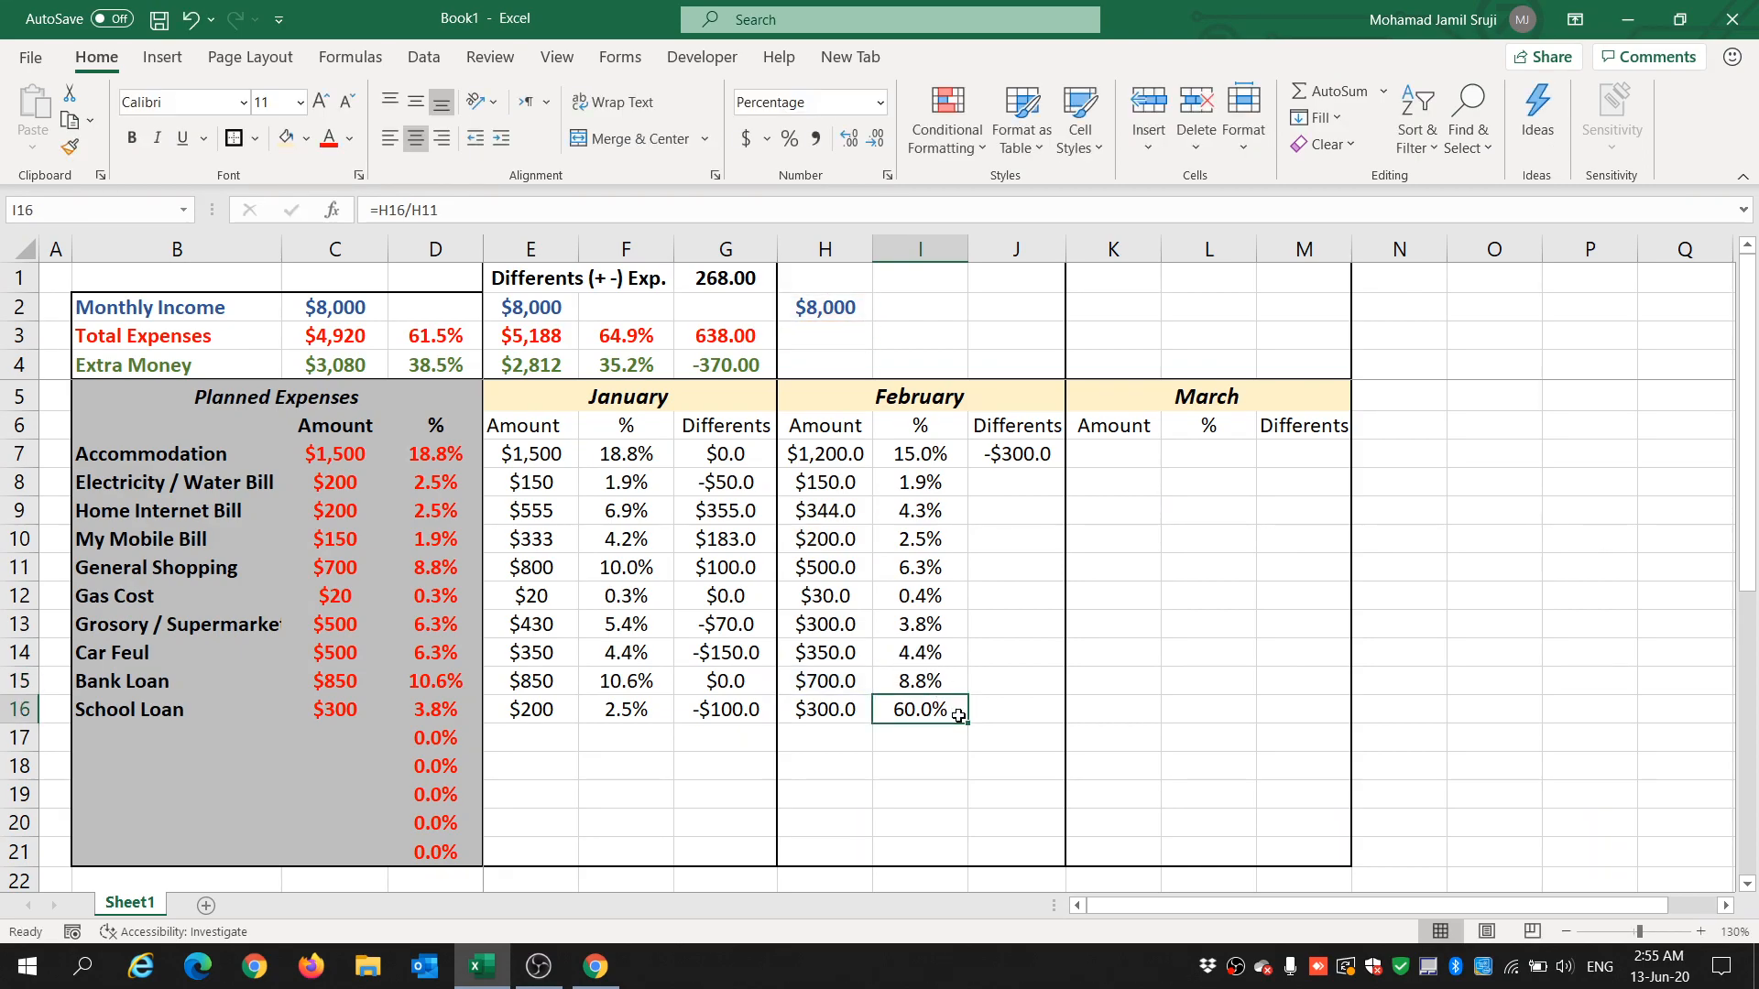
double_click(952, 711)
left_click_drag(963, 710, 947, 707)
type("2")
key("Return")
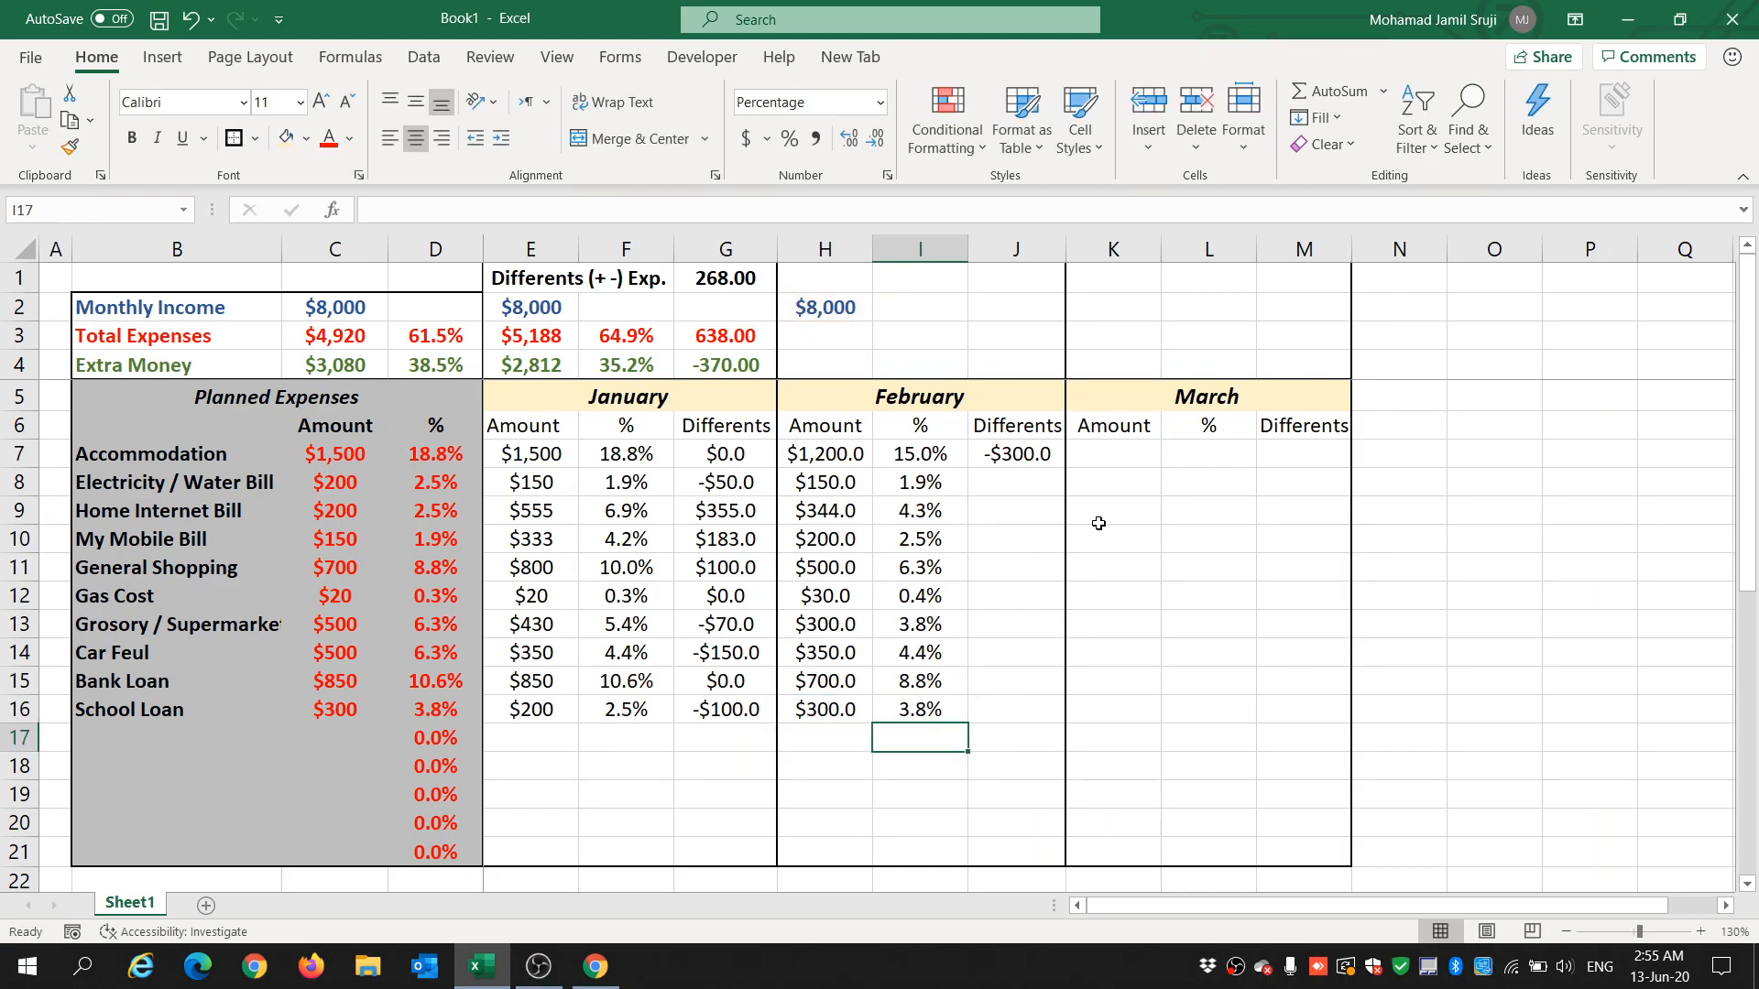
Fill February's difference formula from J7 down through J21, comparing actual amounts with the planned ones.
left_click(1007, 454)
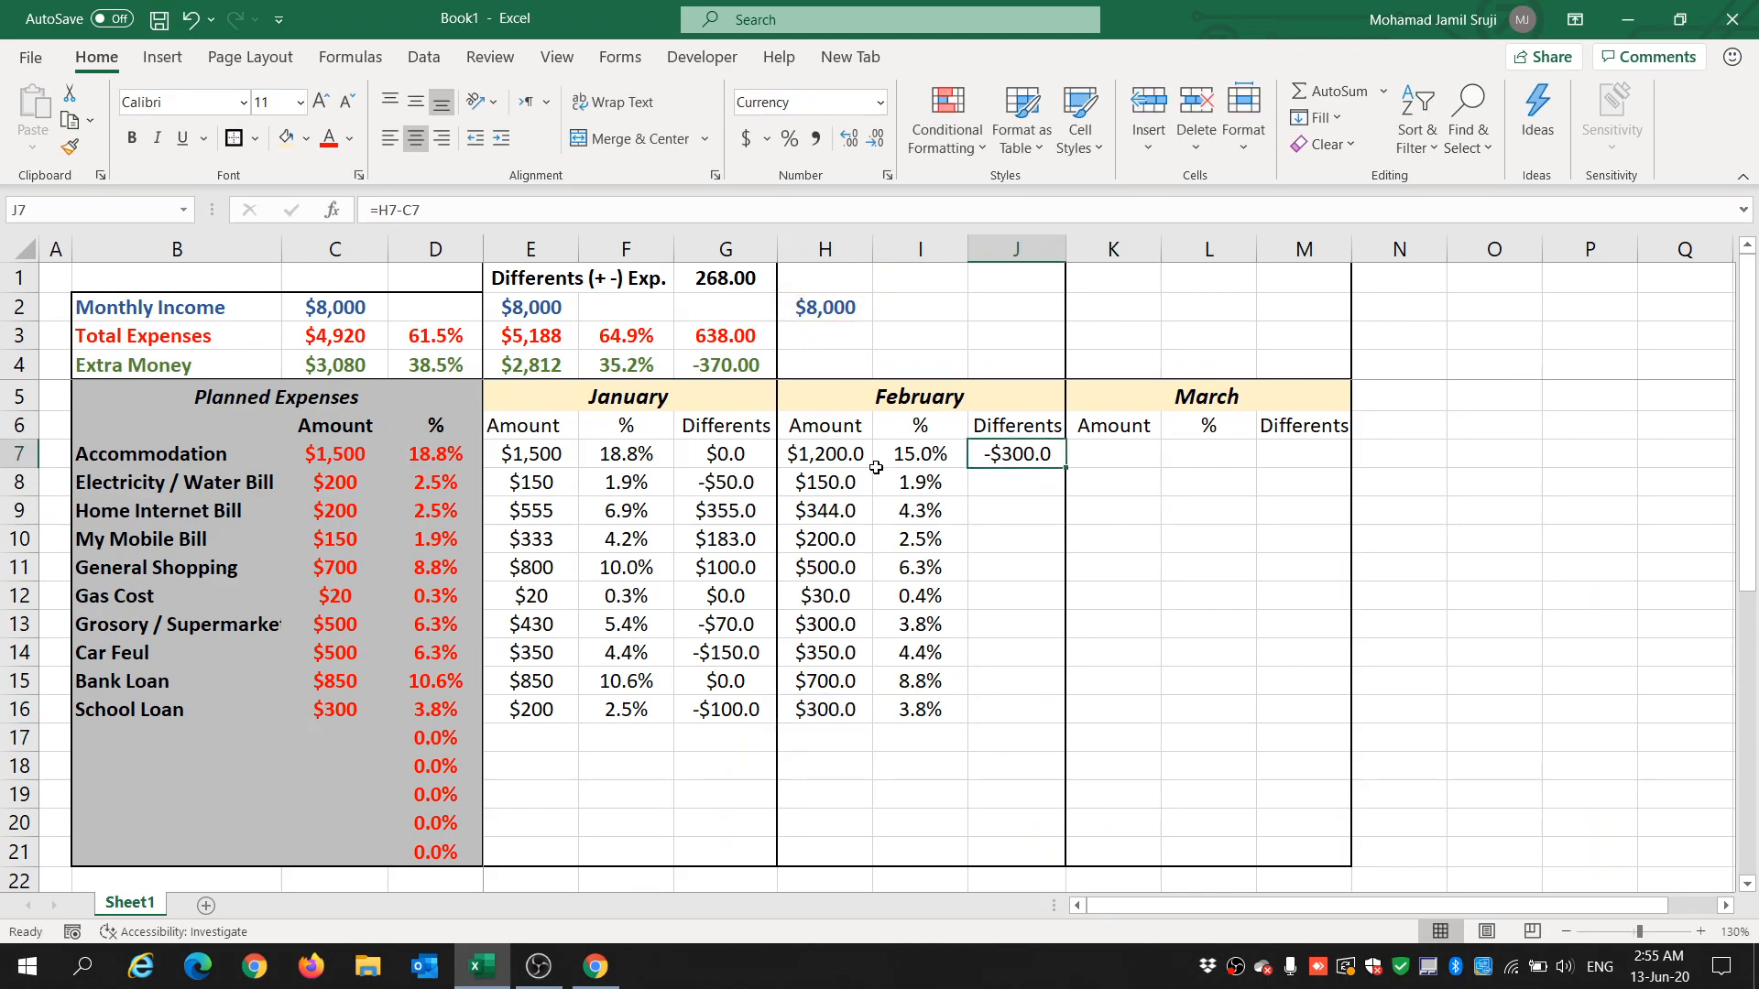
left_click_drag(335, 454, 345, 713)
left_click_drag(848, 454, 818, 713)
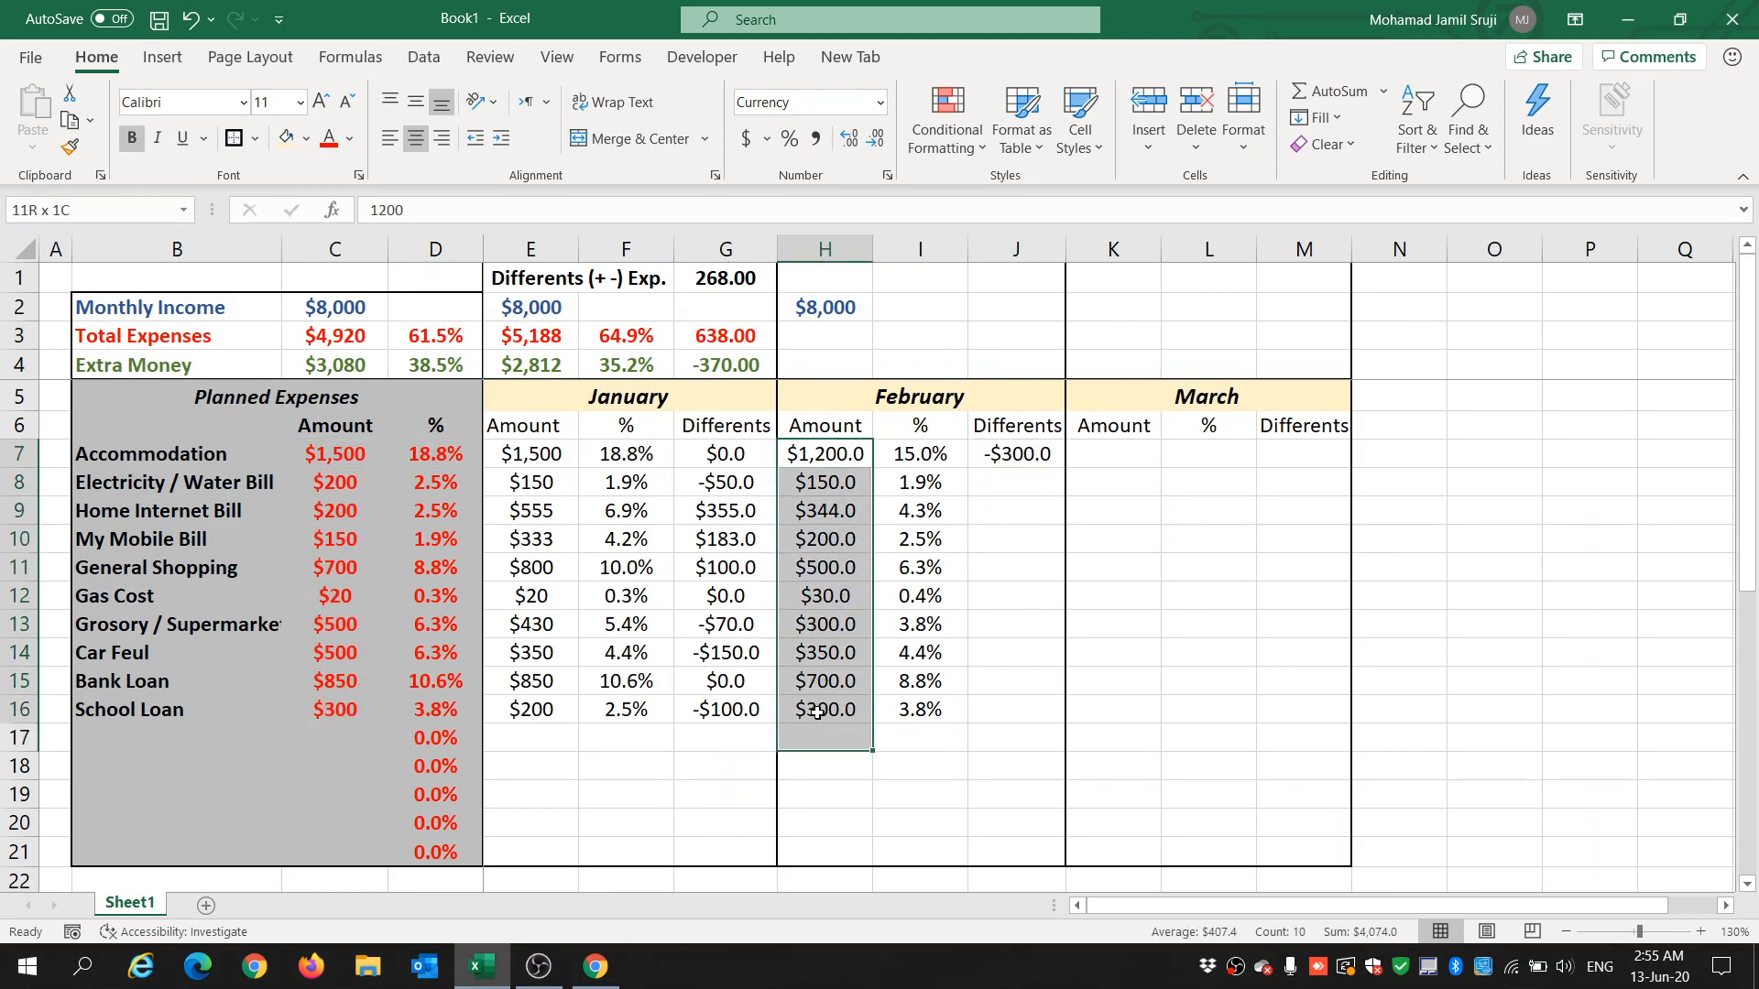
left_click(1018, 453)
left_click_drag(1067, 469, 1013, 852)
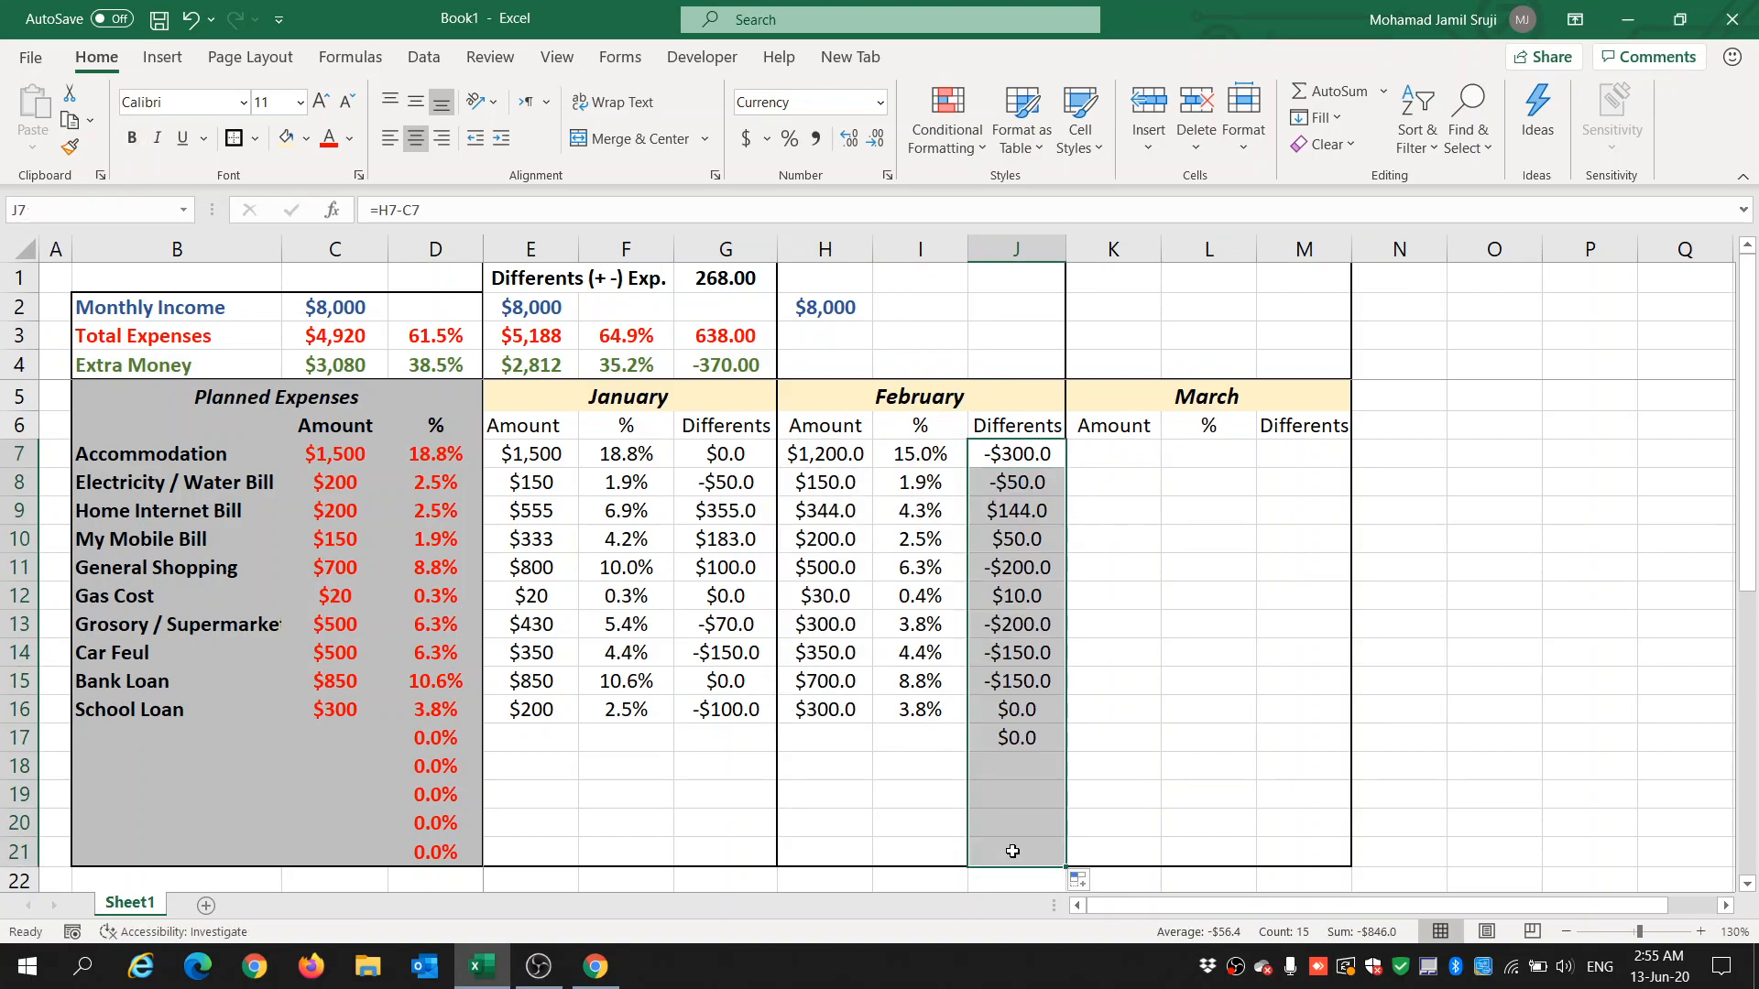
Examine February's differences for school loan, bank loan and gas cost against their actual and planned amounts.
left_click(1008, 700)
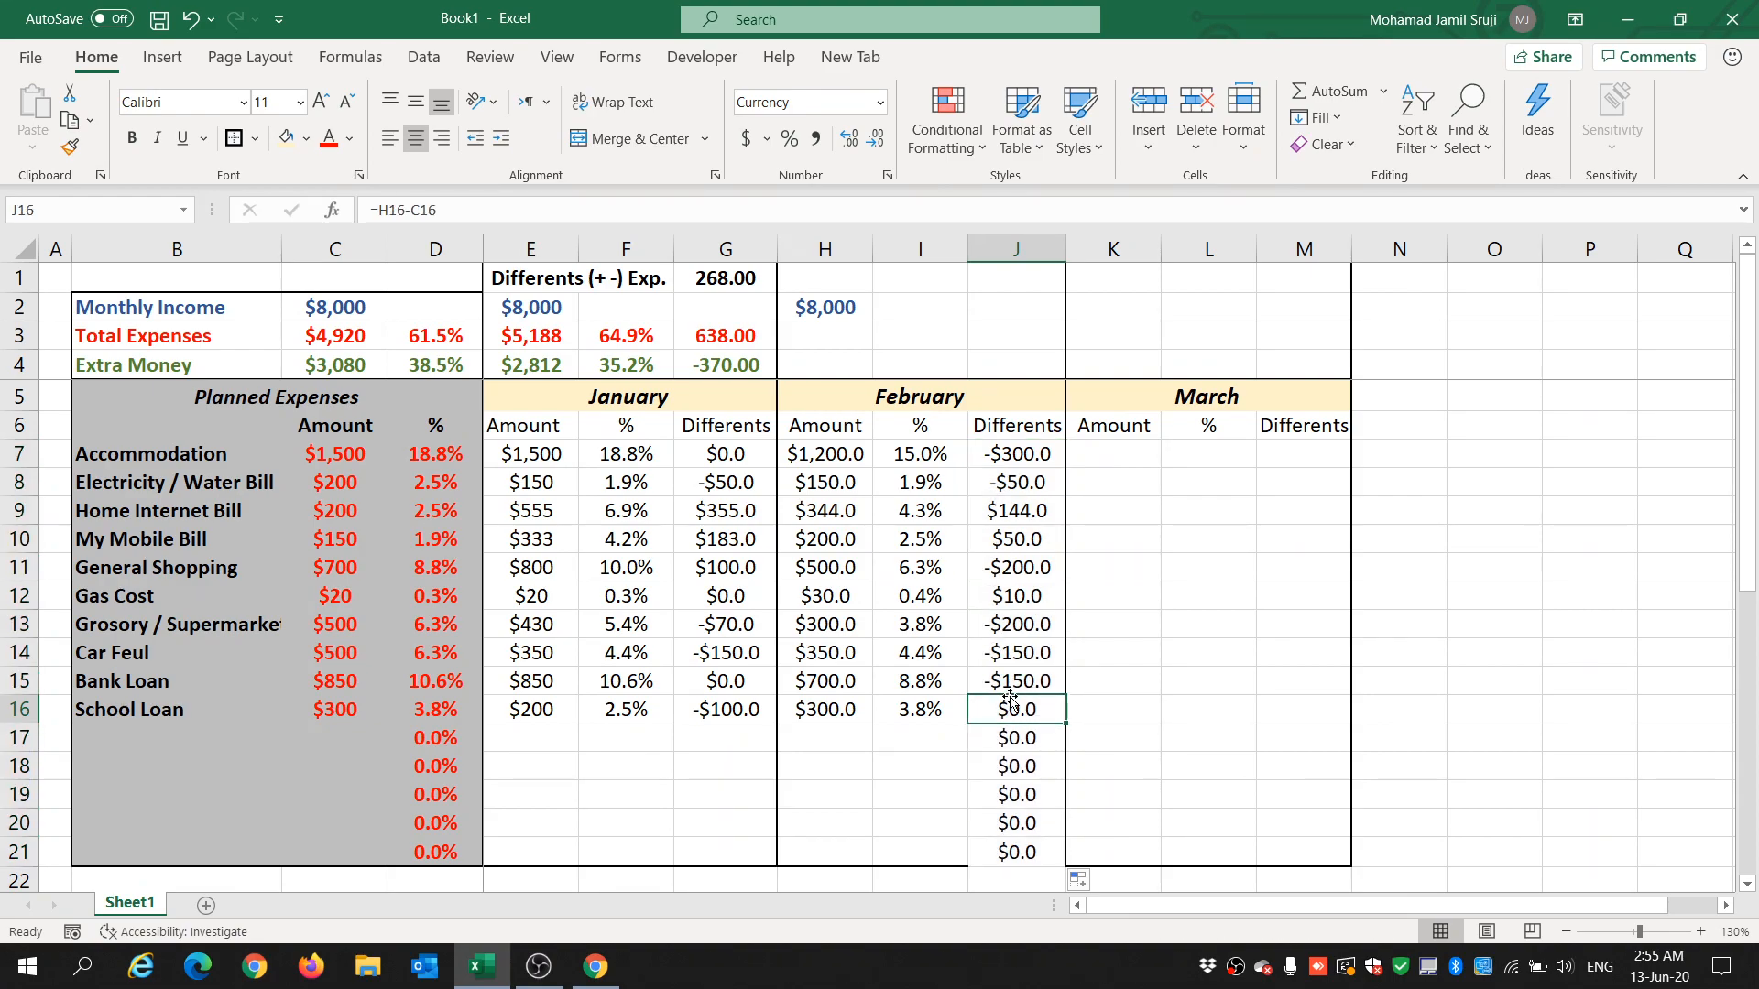
double_click(1032, 706)
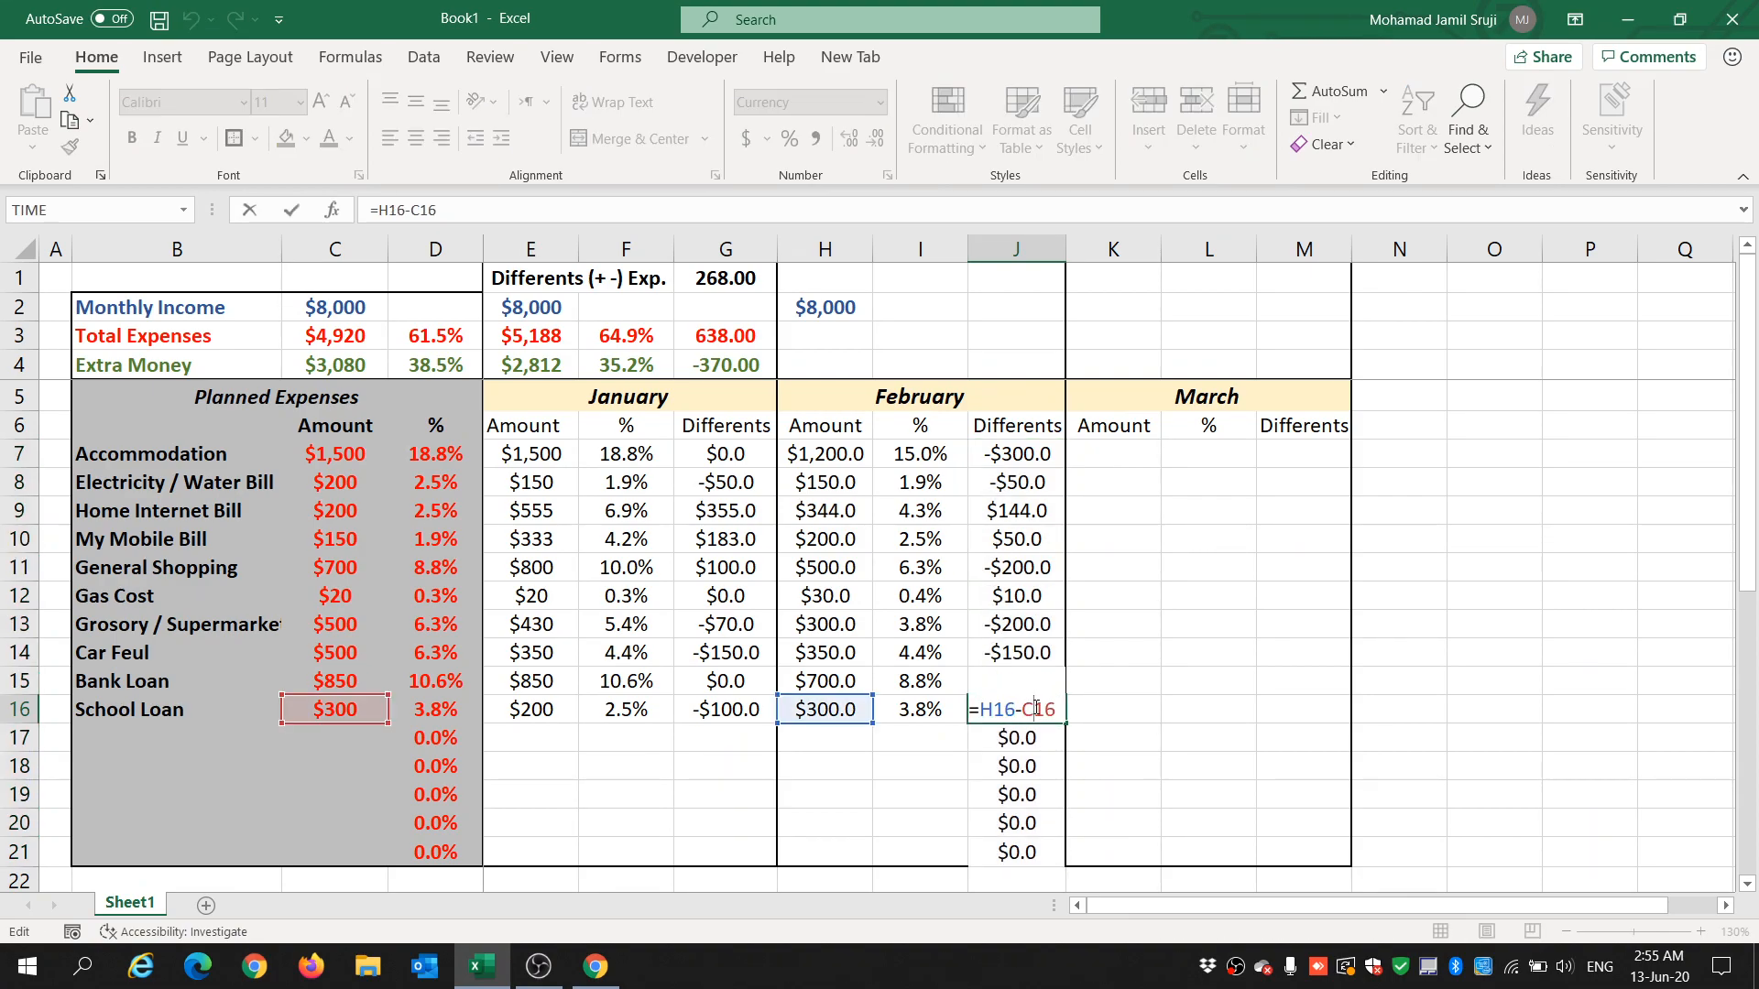
key("Escape")
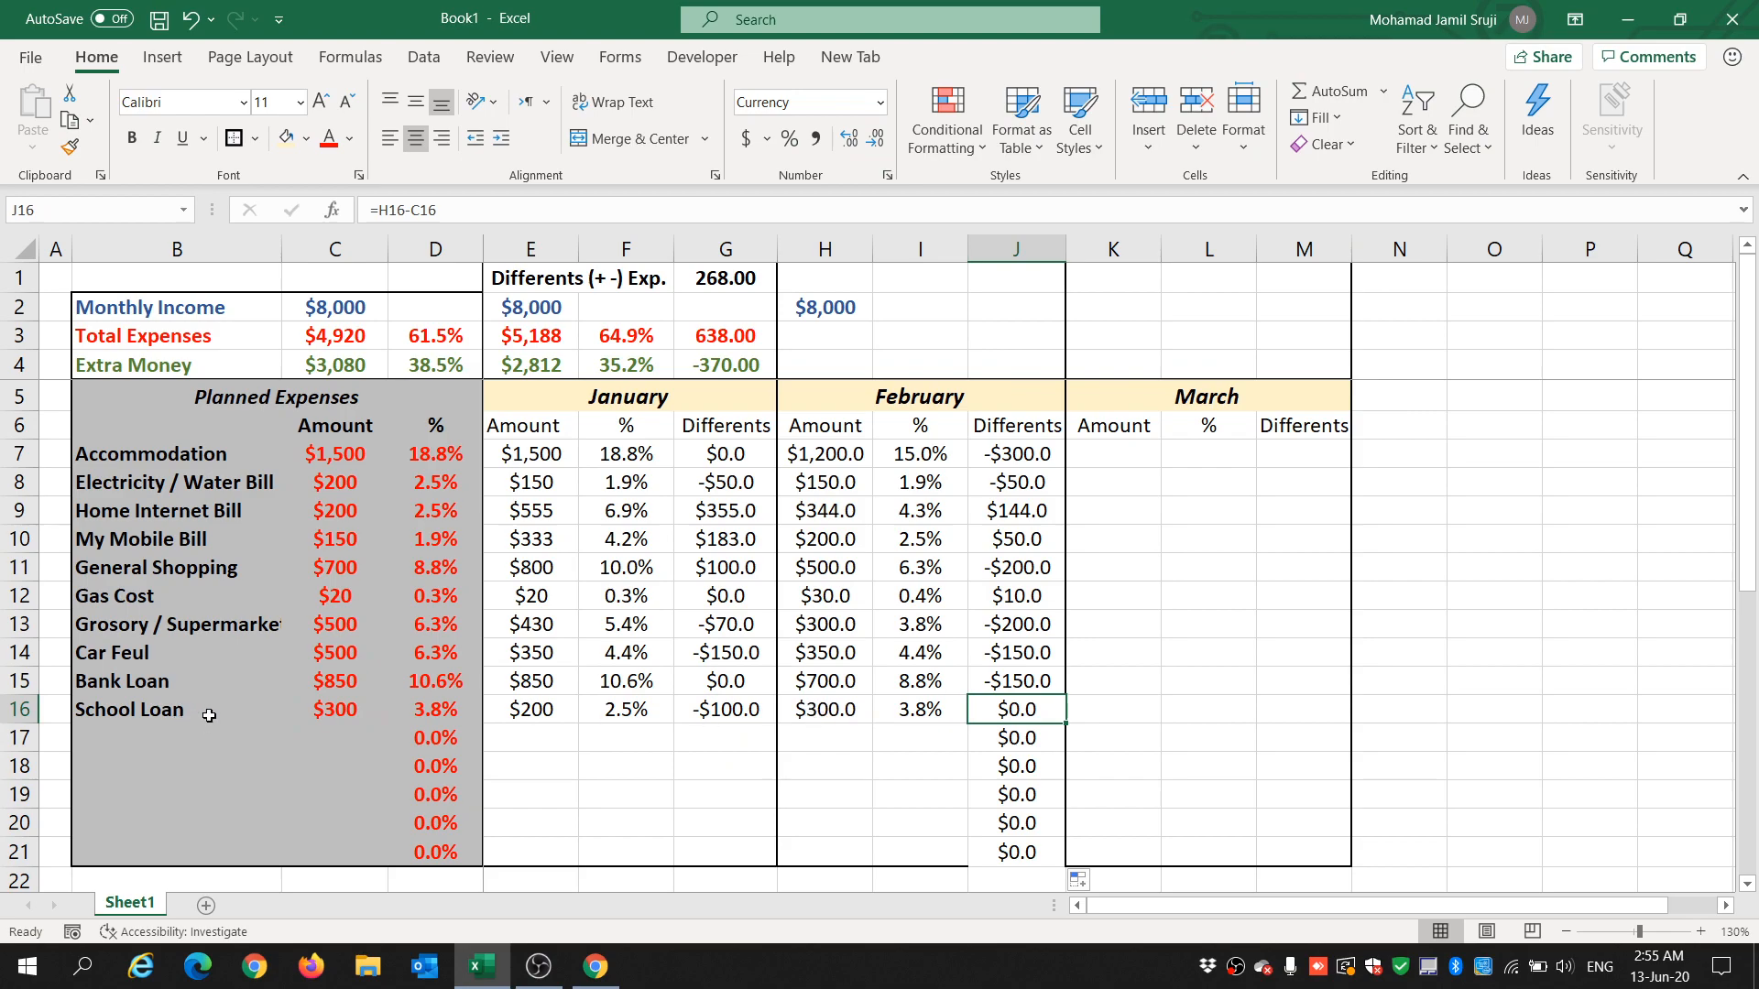
left_click(806, 679)
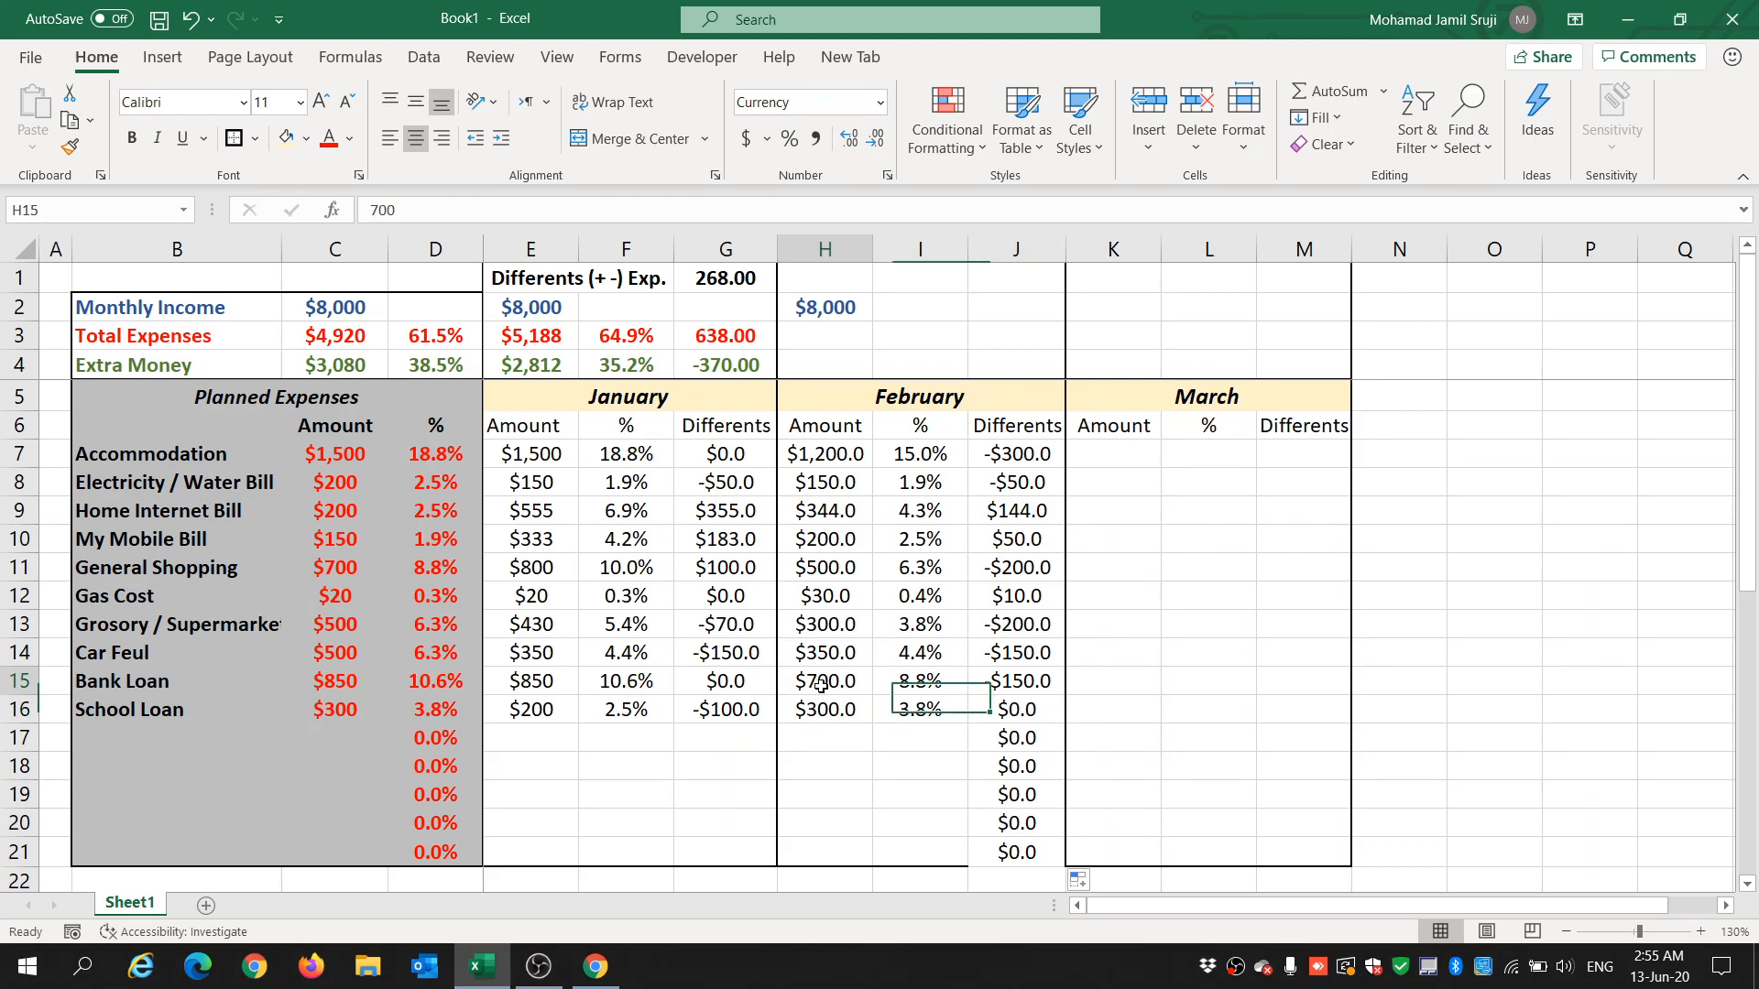
left_click(338, 680)
left_click(1027, 684)
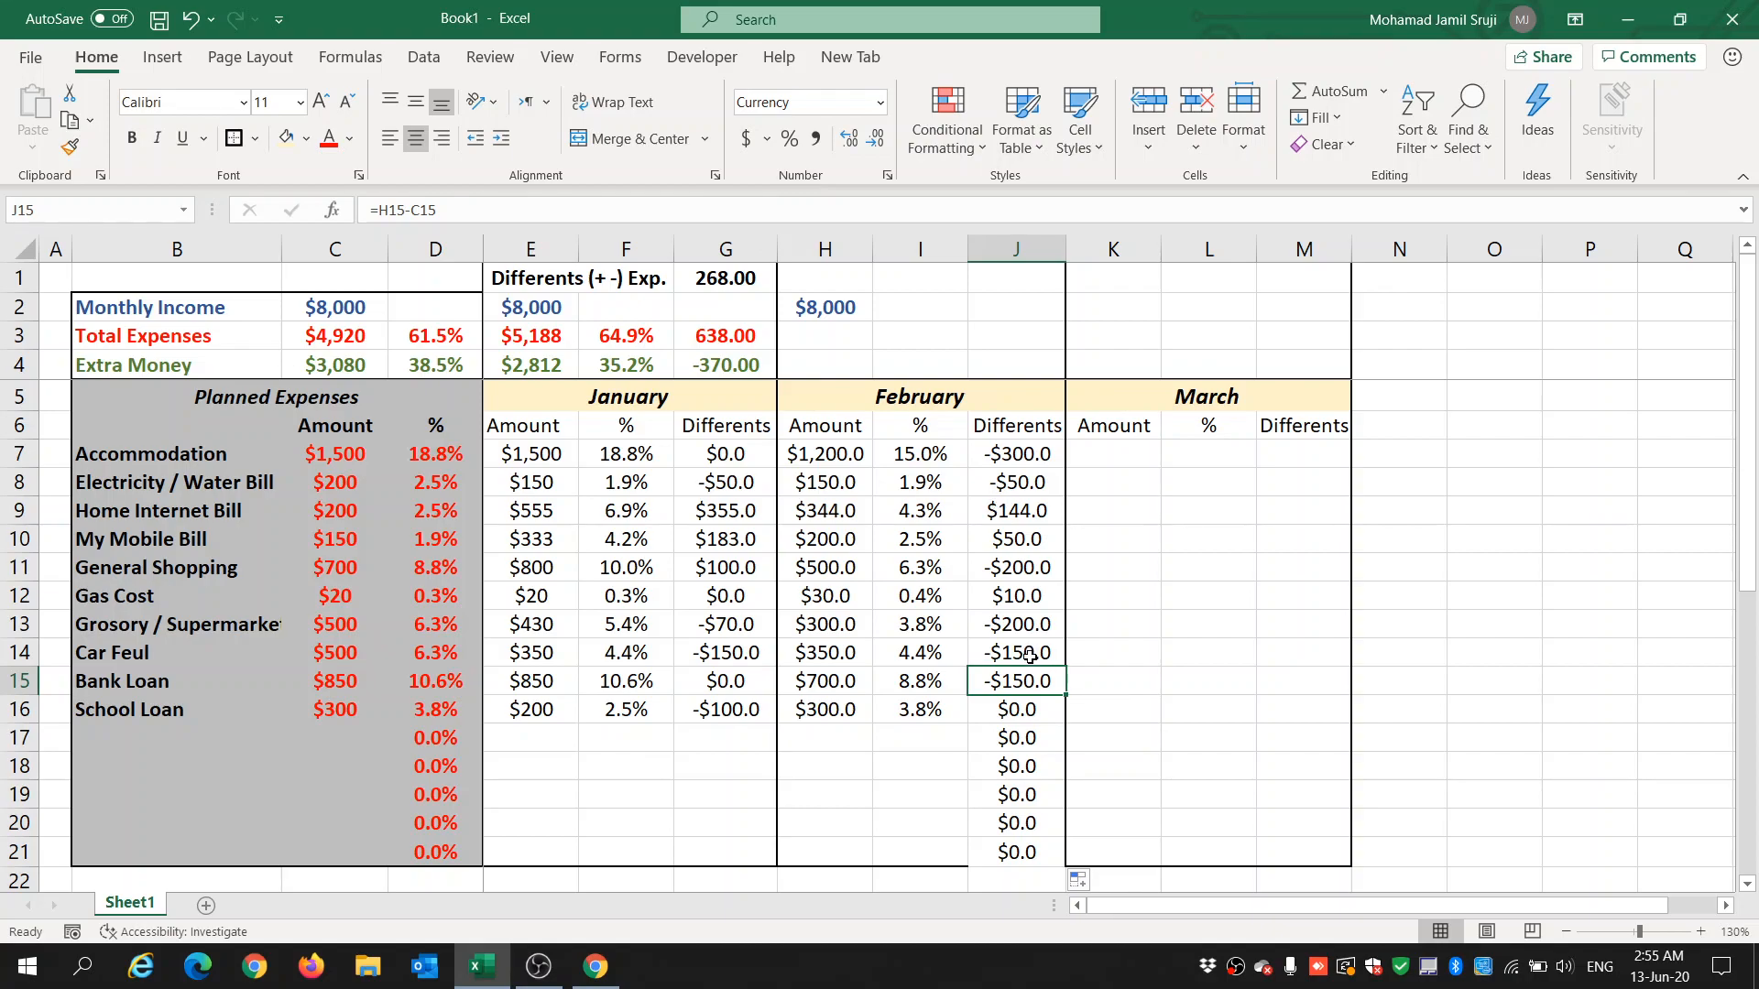
left_click(1046, 596)
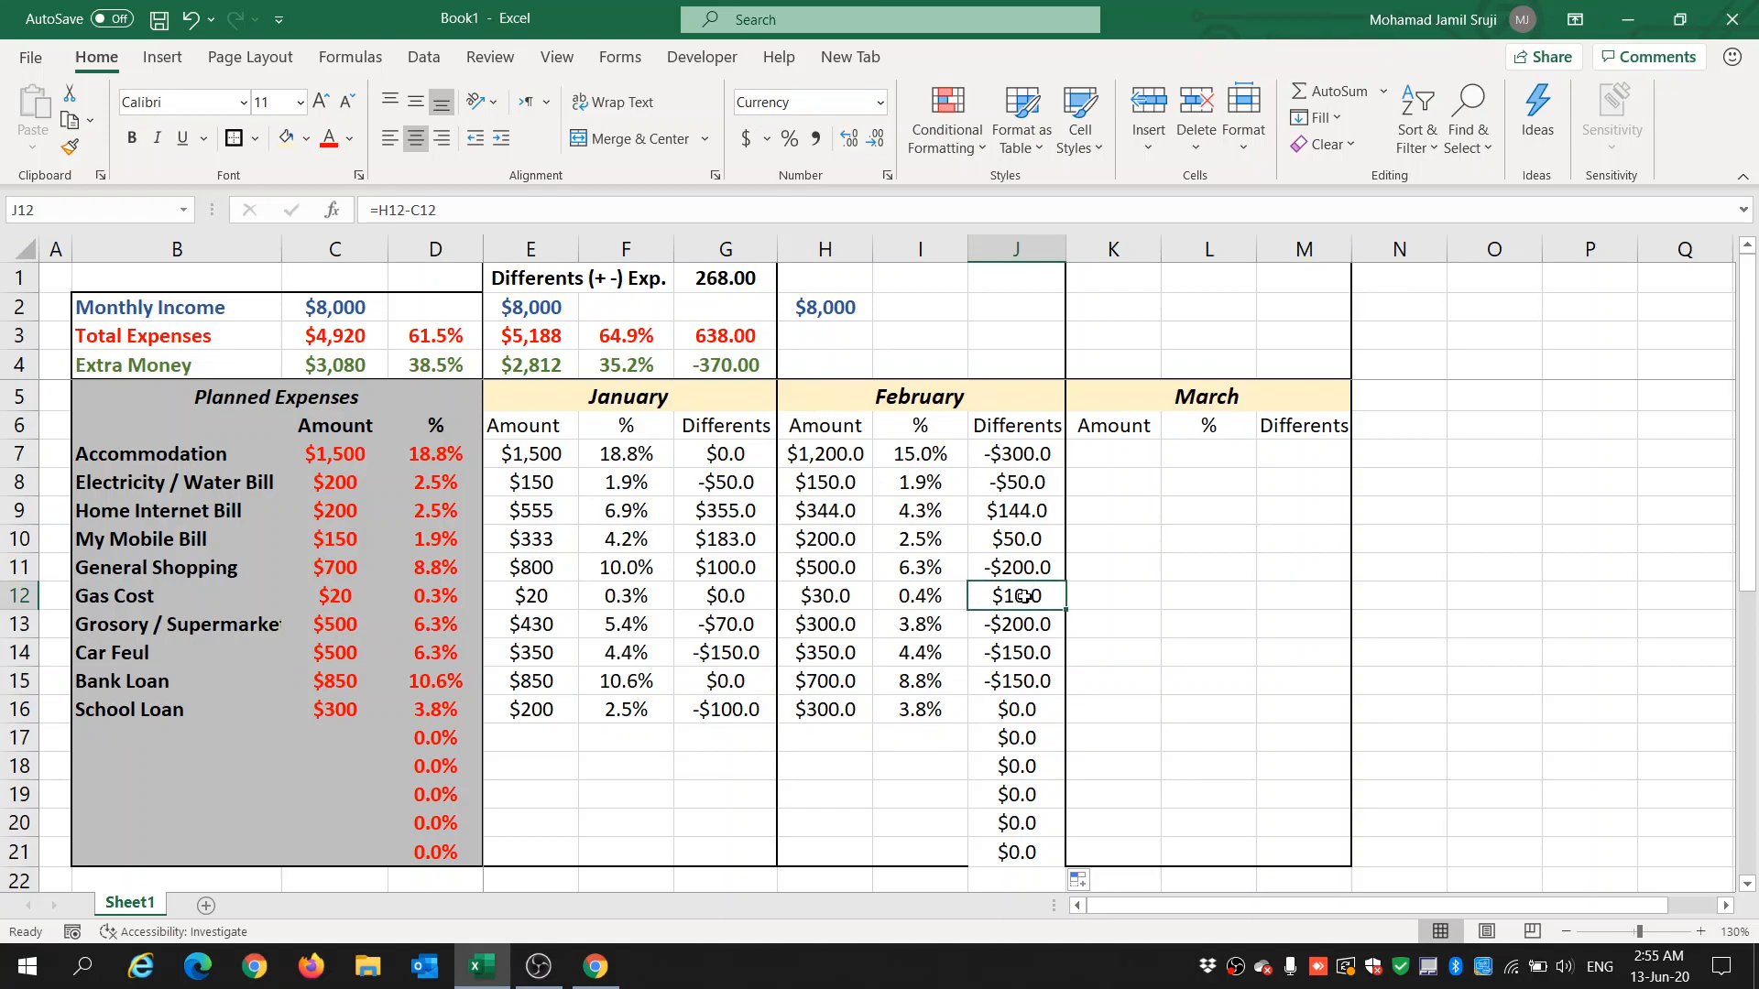
left_click(830, 599)
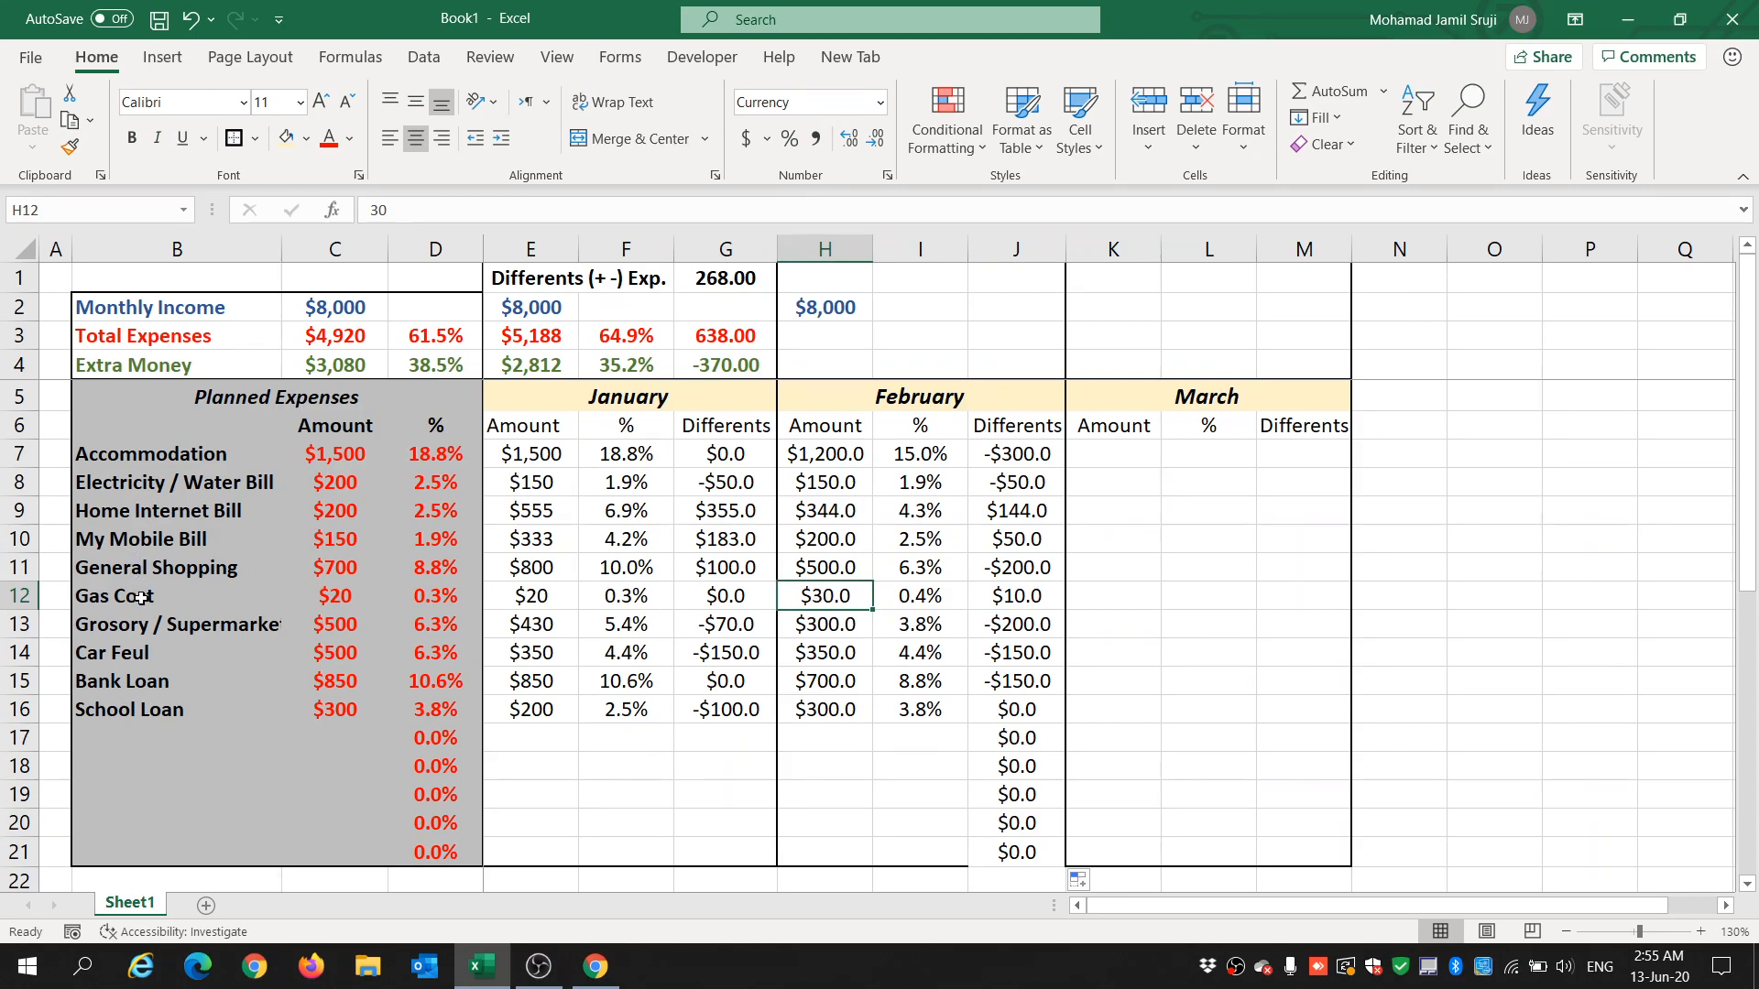
left_click(351, 593)
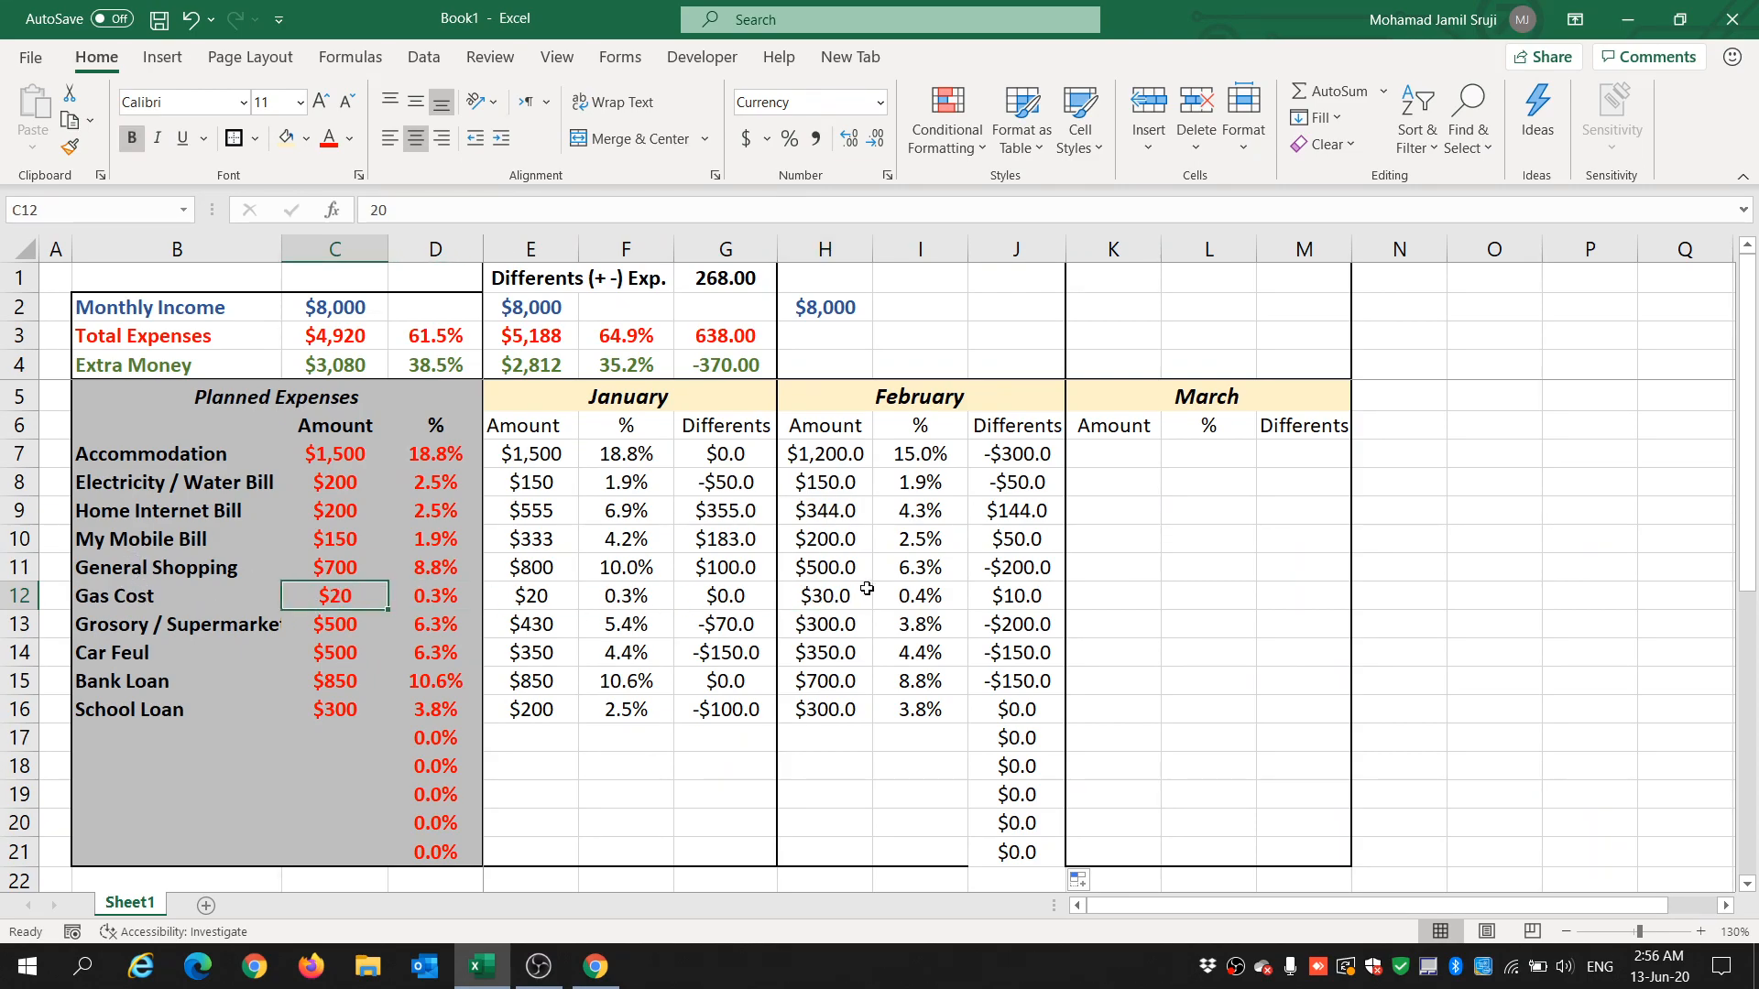
left_click(830, 600)
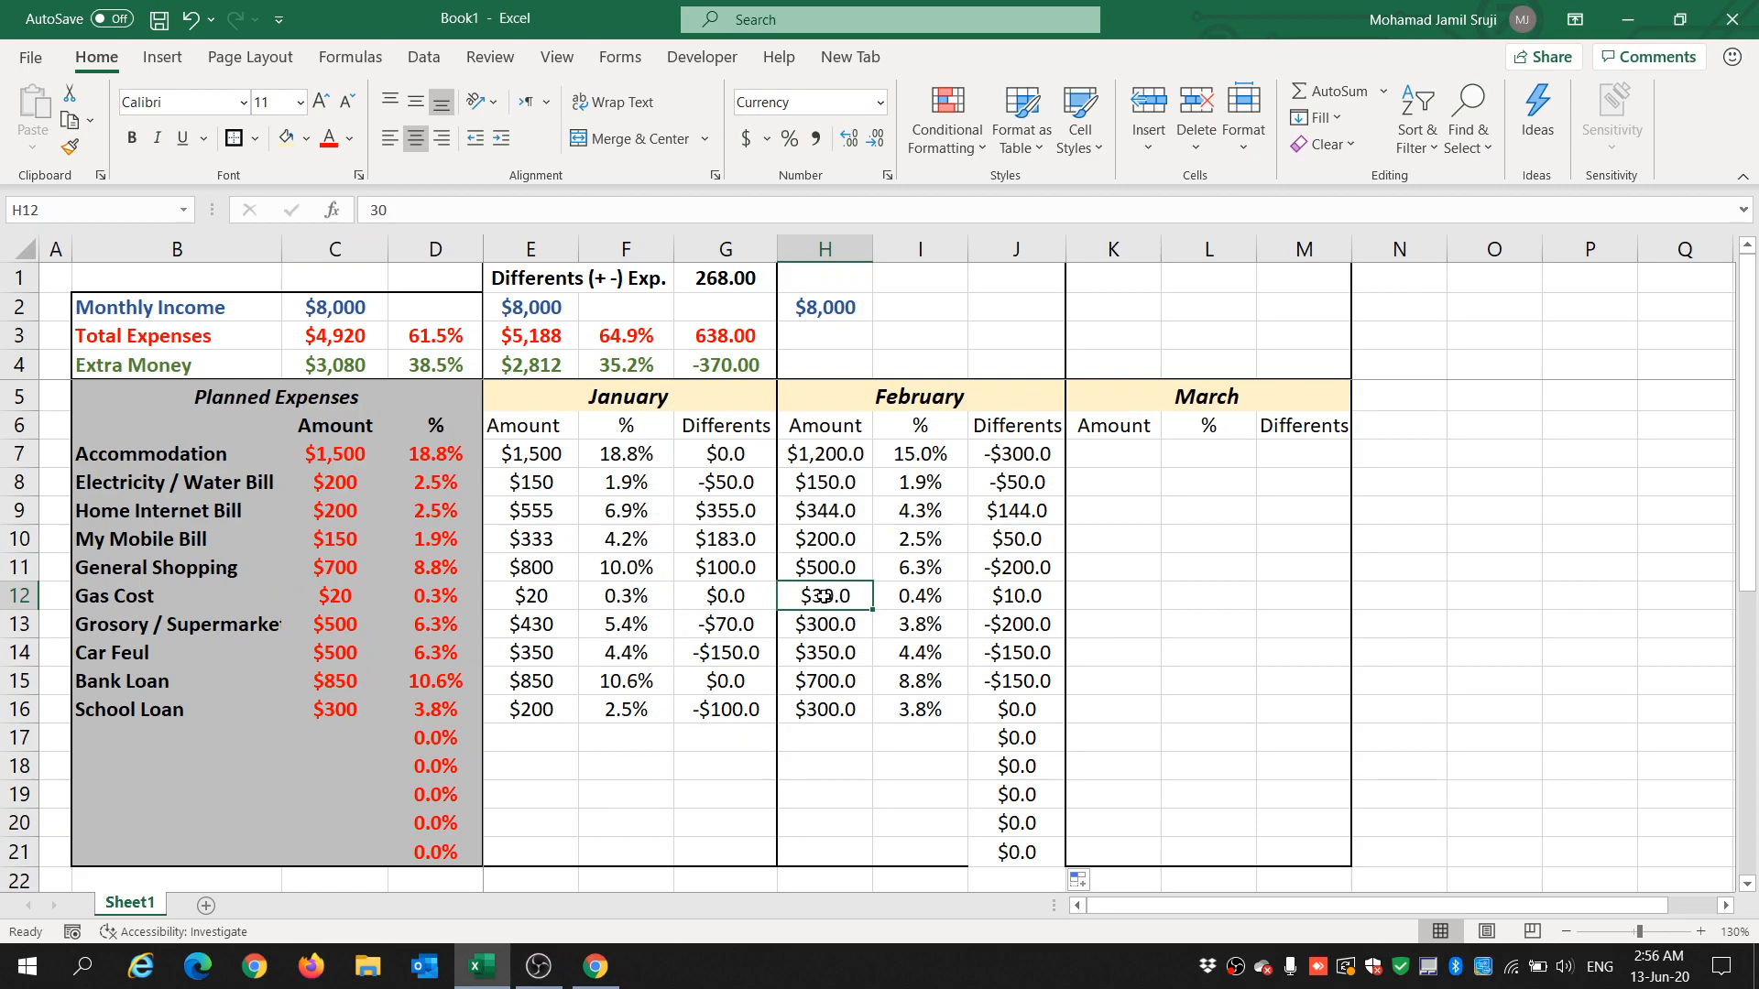
left_click(1006, 595)
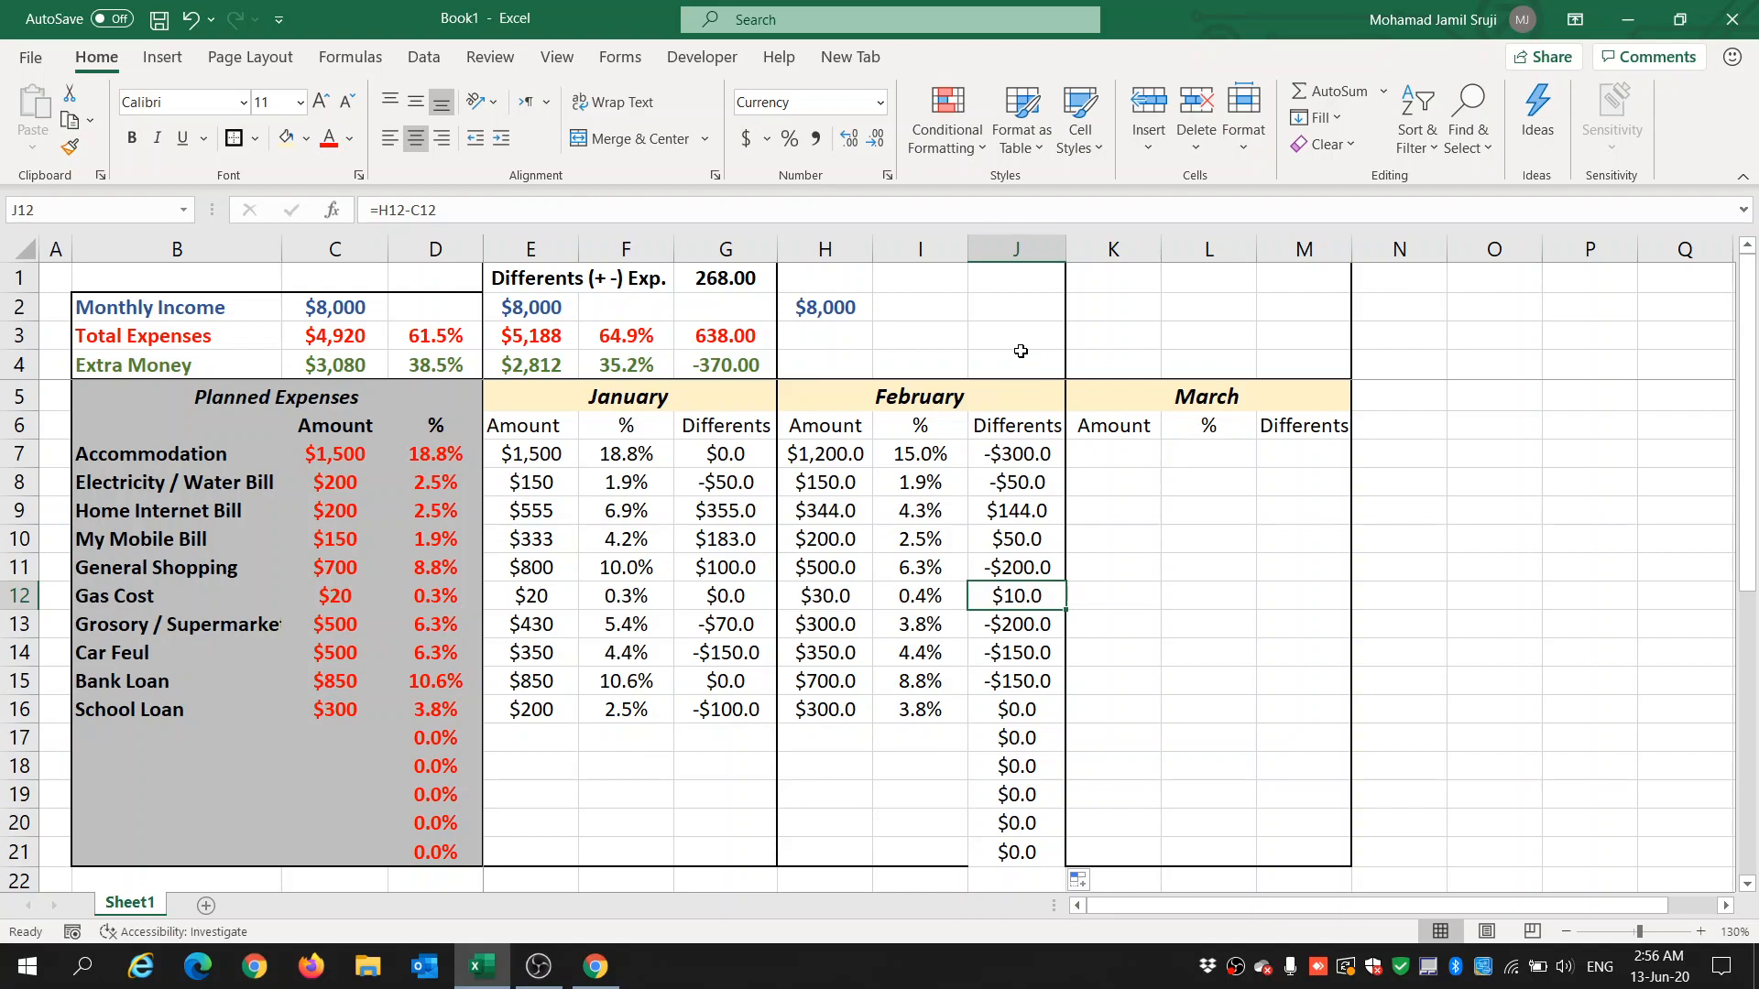
Calculate February's total expenses in H3 by summing the amounts in H7:H21.
left_click(833, 348)
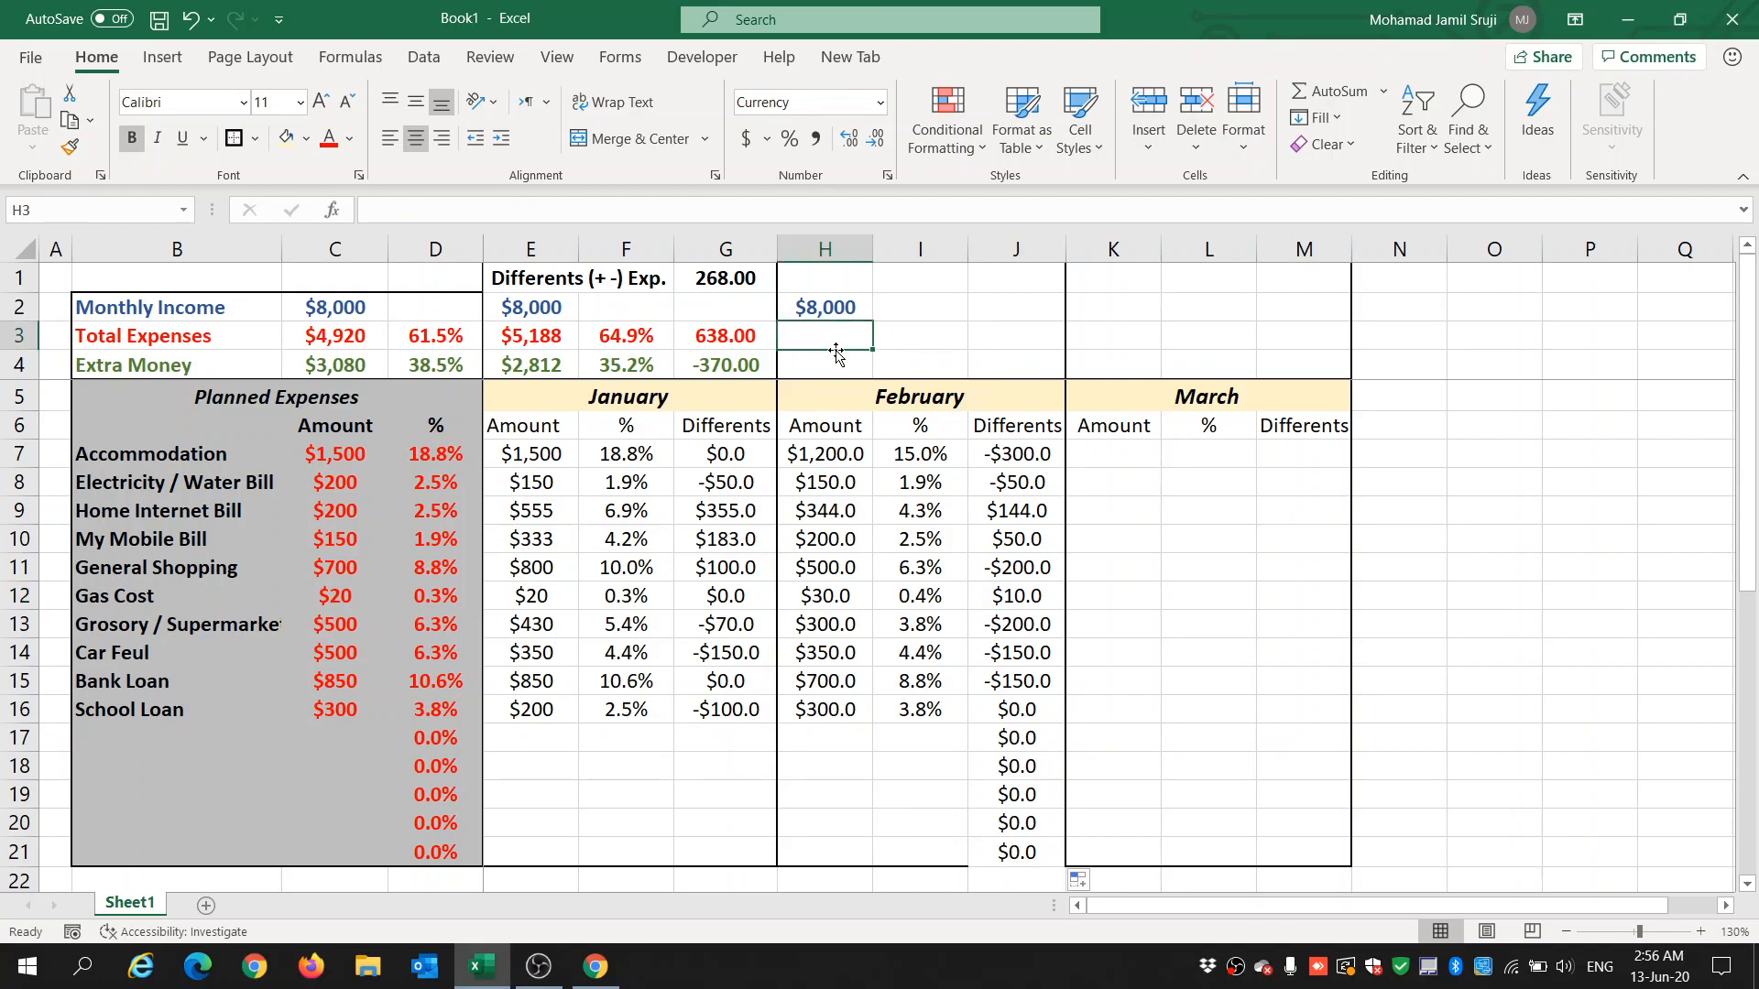
type("=")
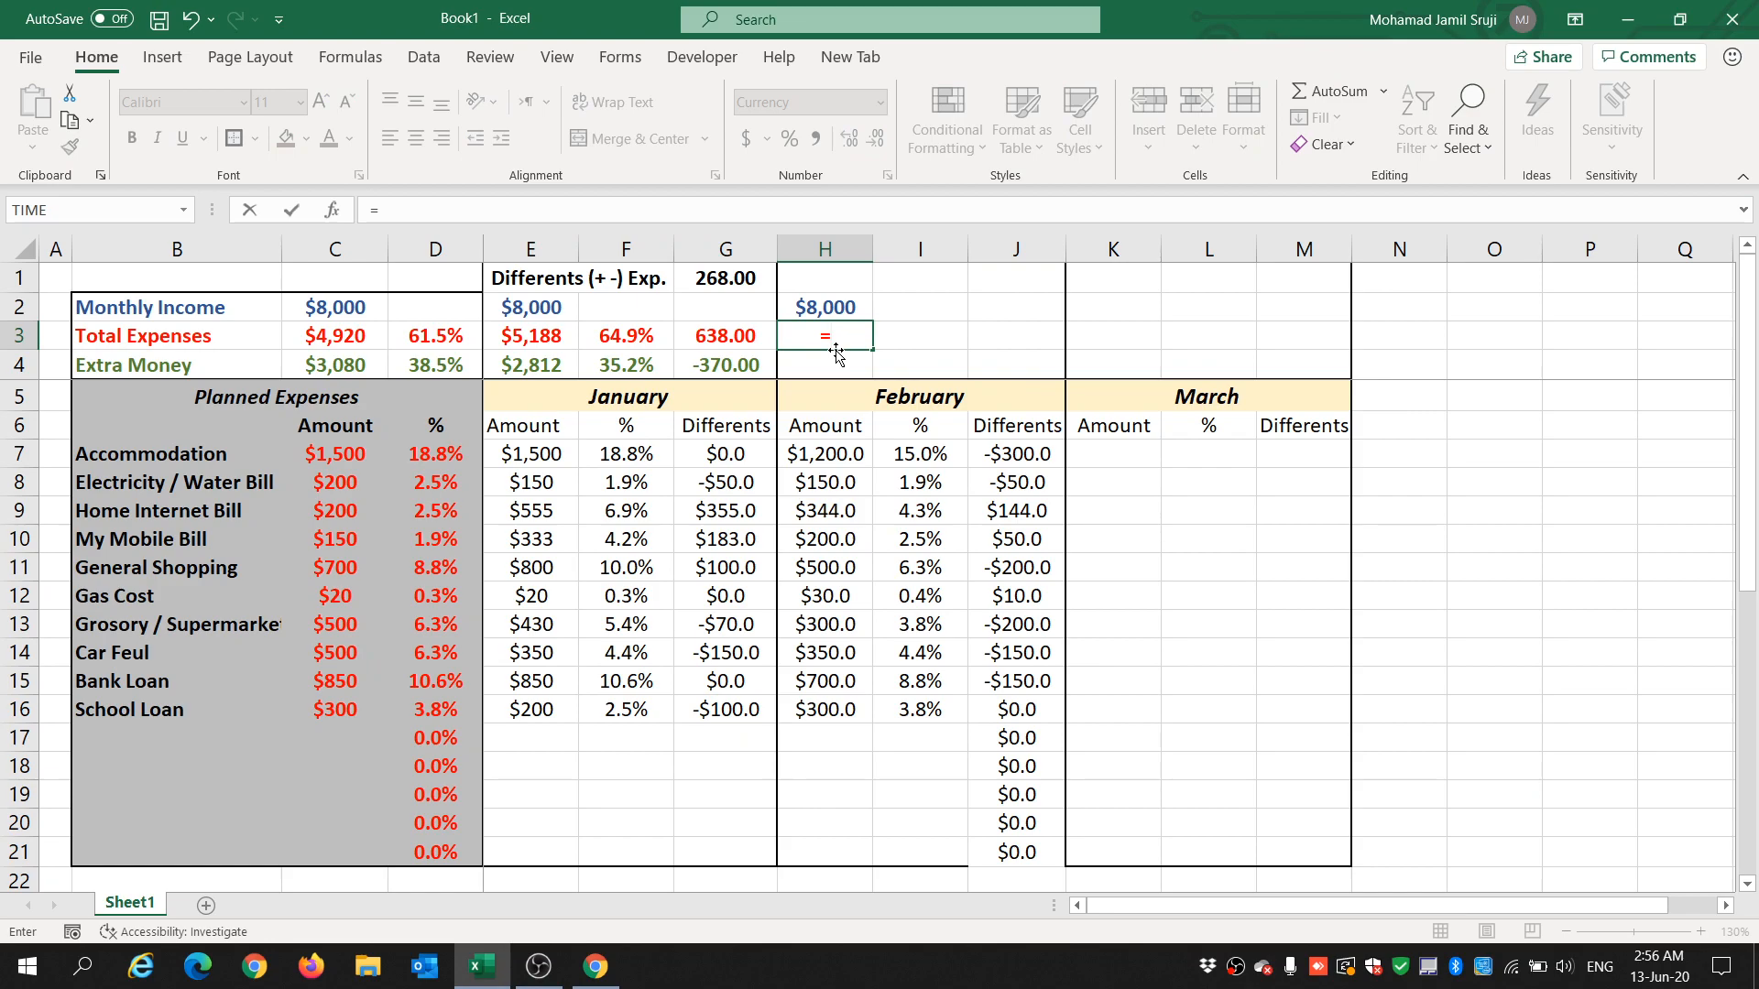
type("su")
key("Tab")
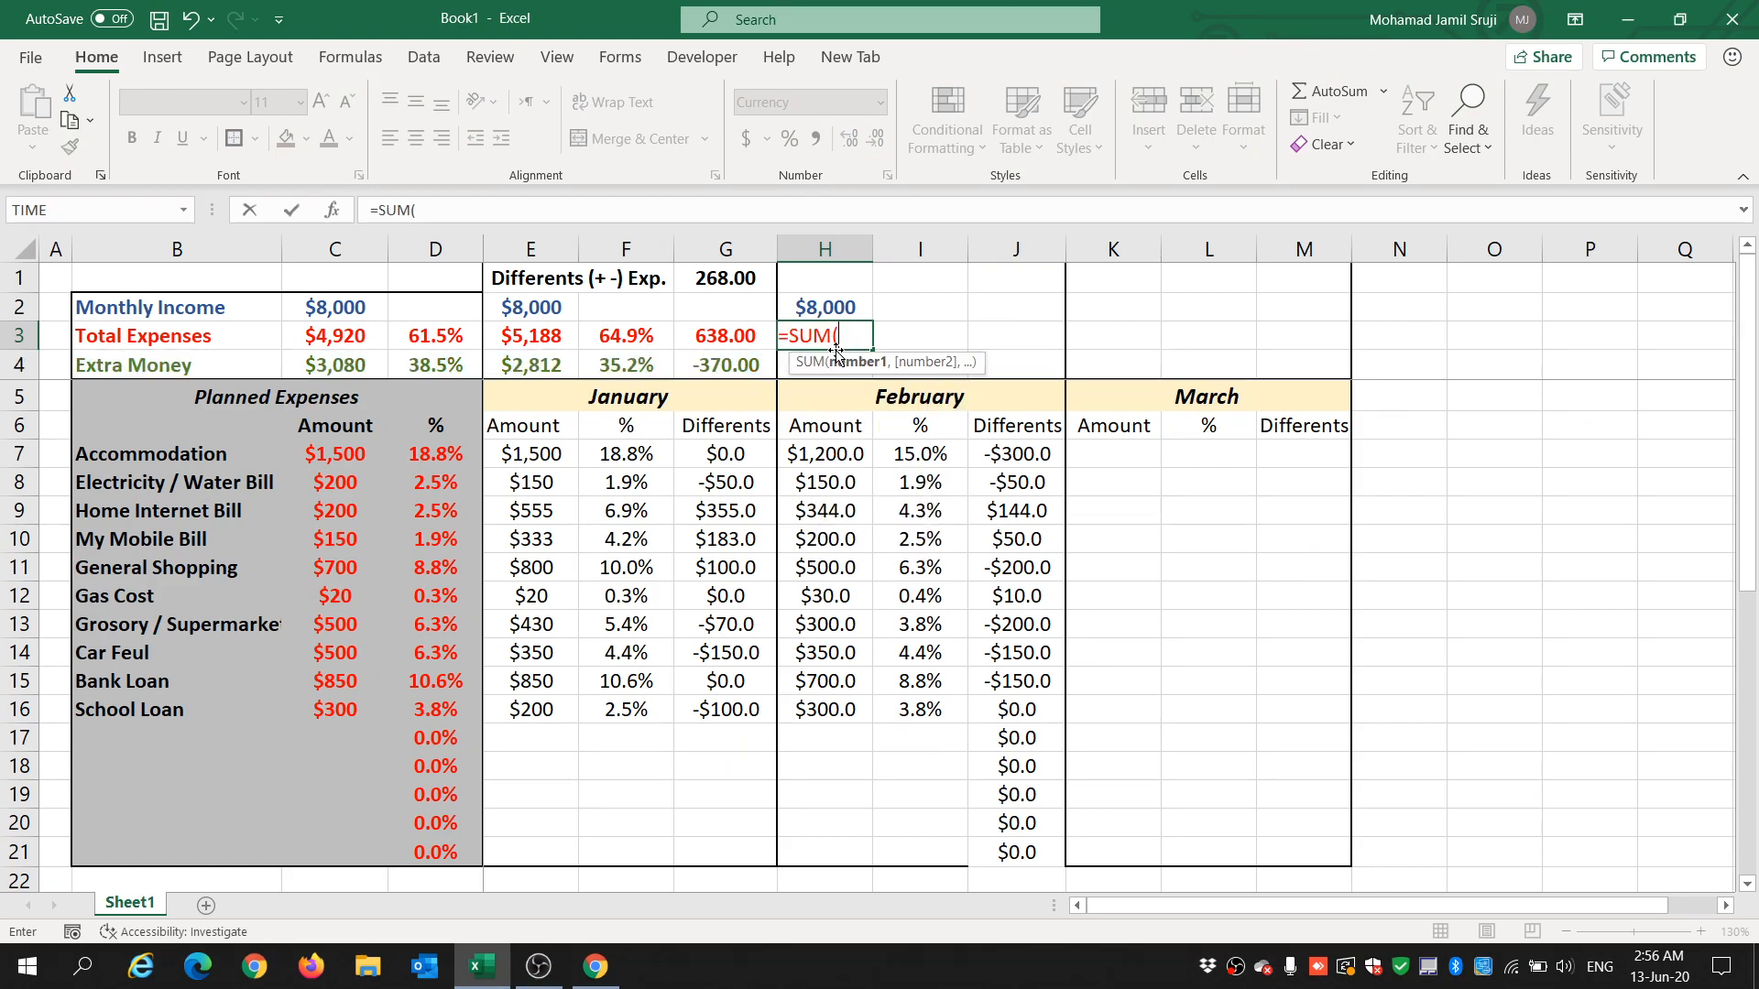
left_click_drag(816, 464, 822, 843)
type(")")
key("Return")
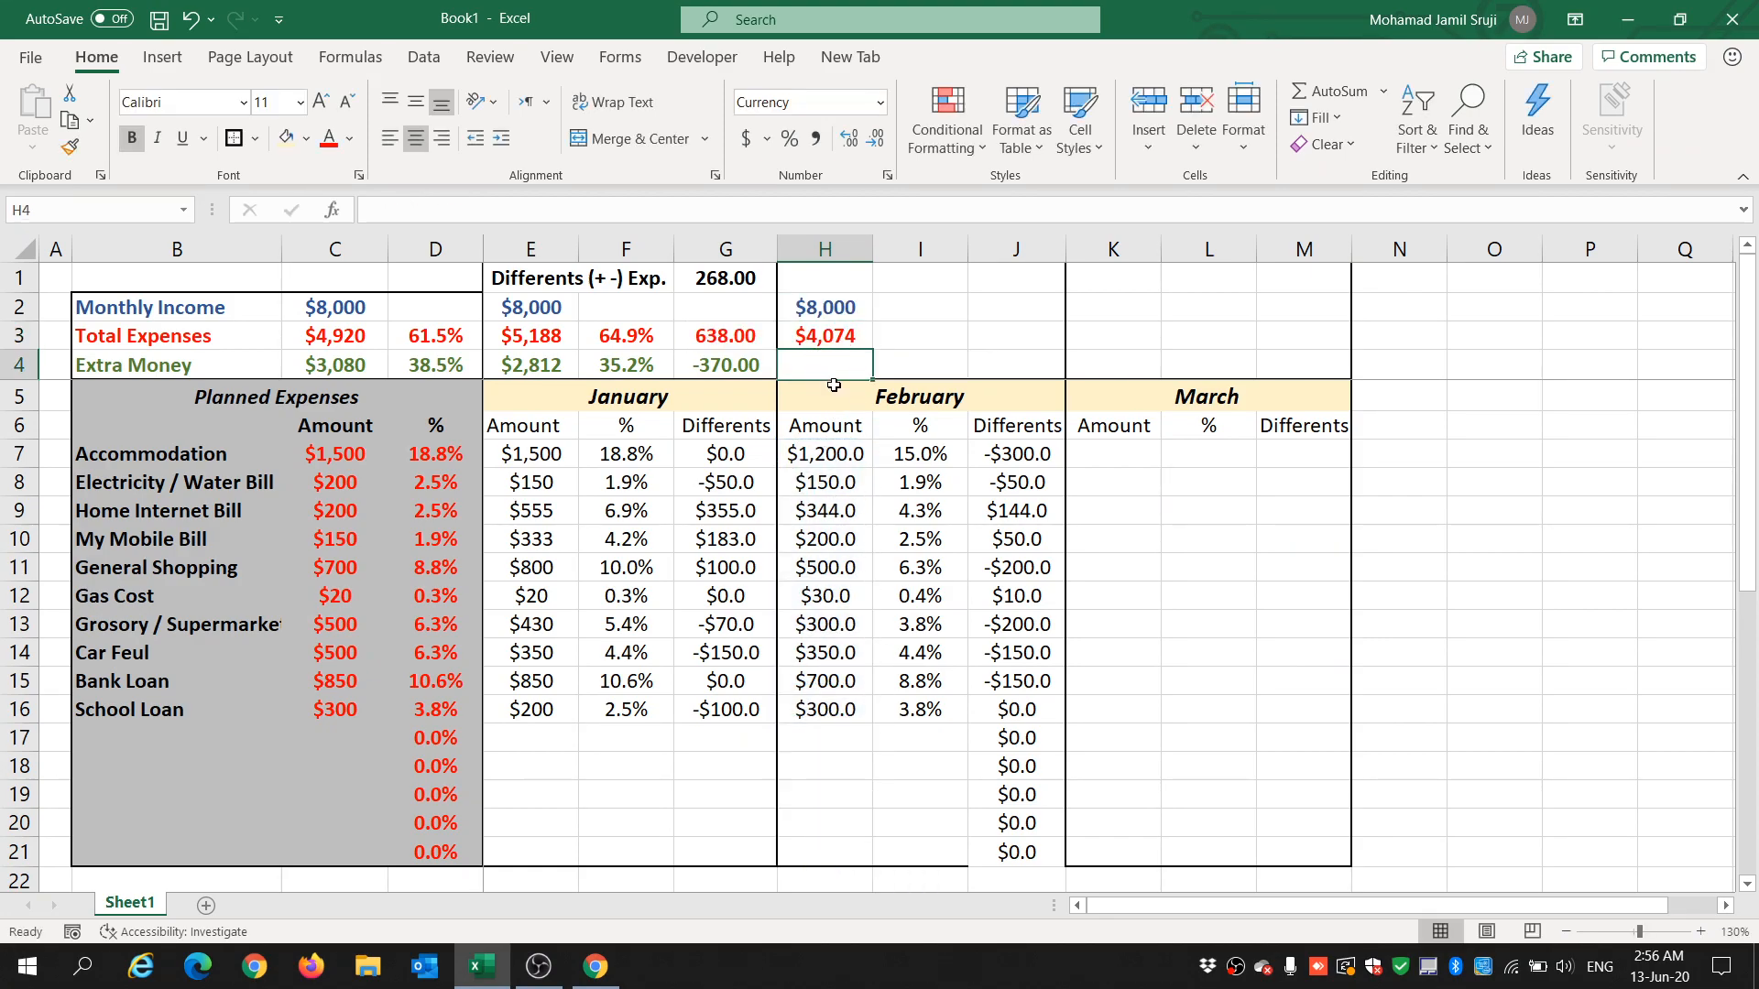
Calculate February's extra money in H4 with =H2-H3, following January's formula in E4.
type("=")
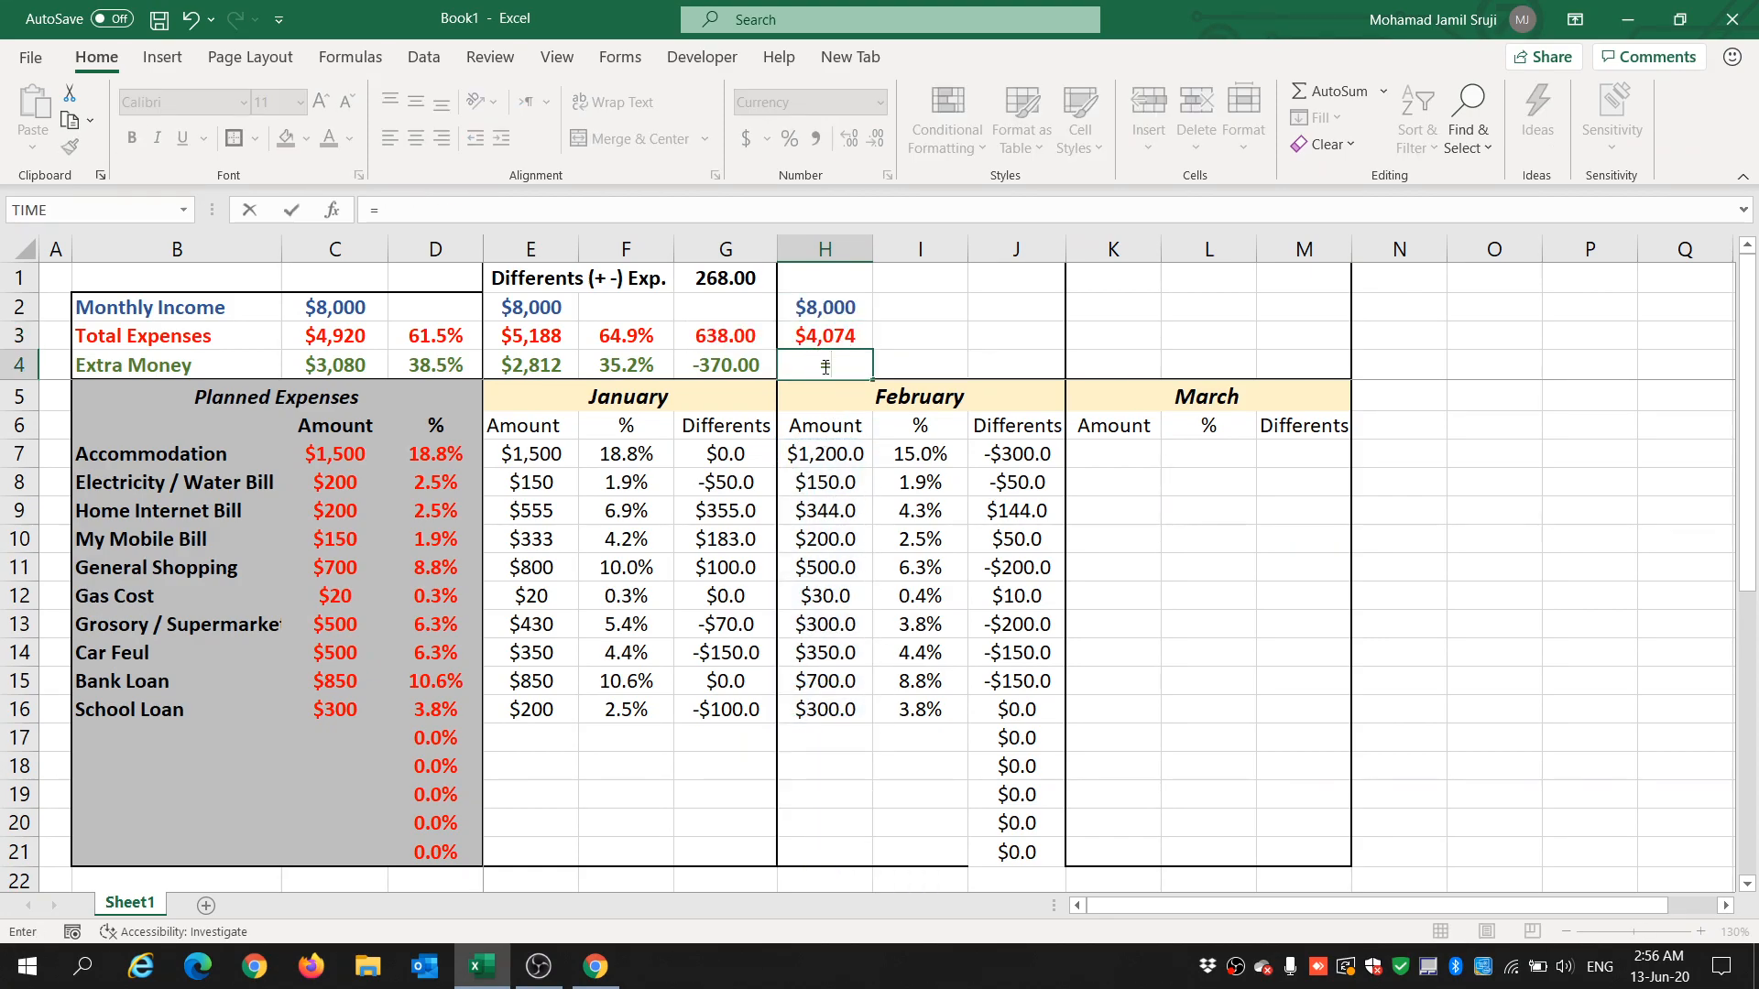
key("Escape")
left_click(544, 370)
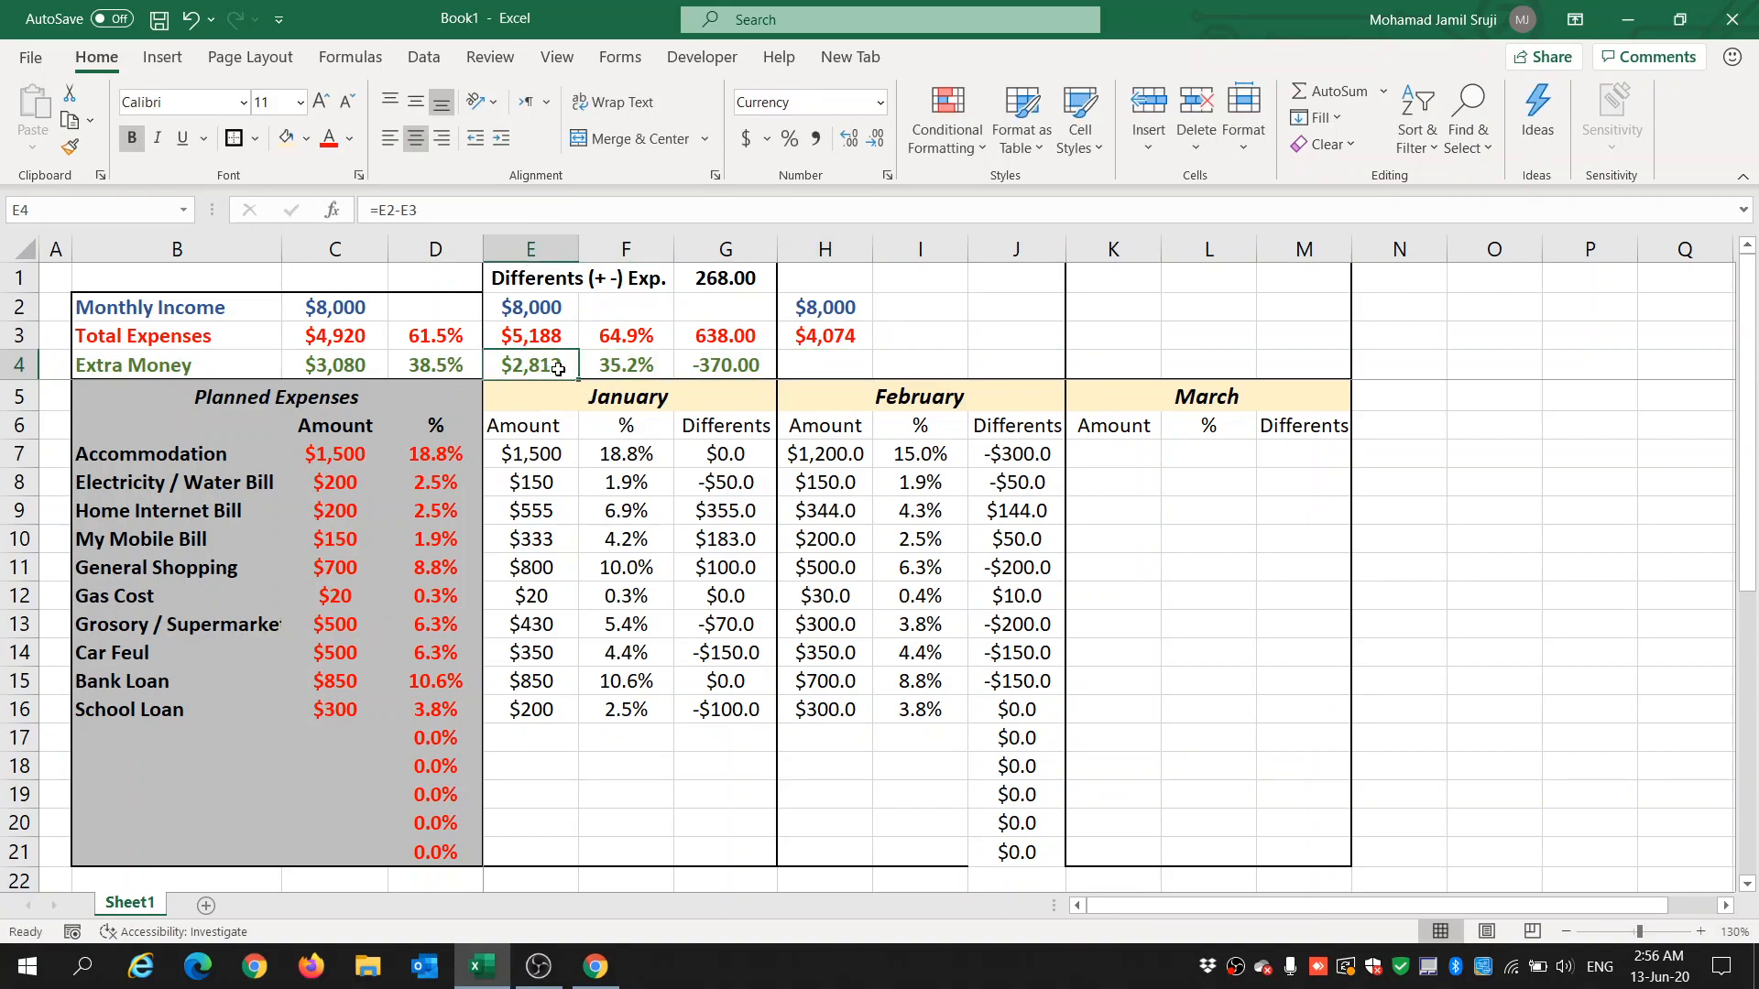
left_click(833, 372)
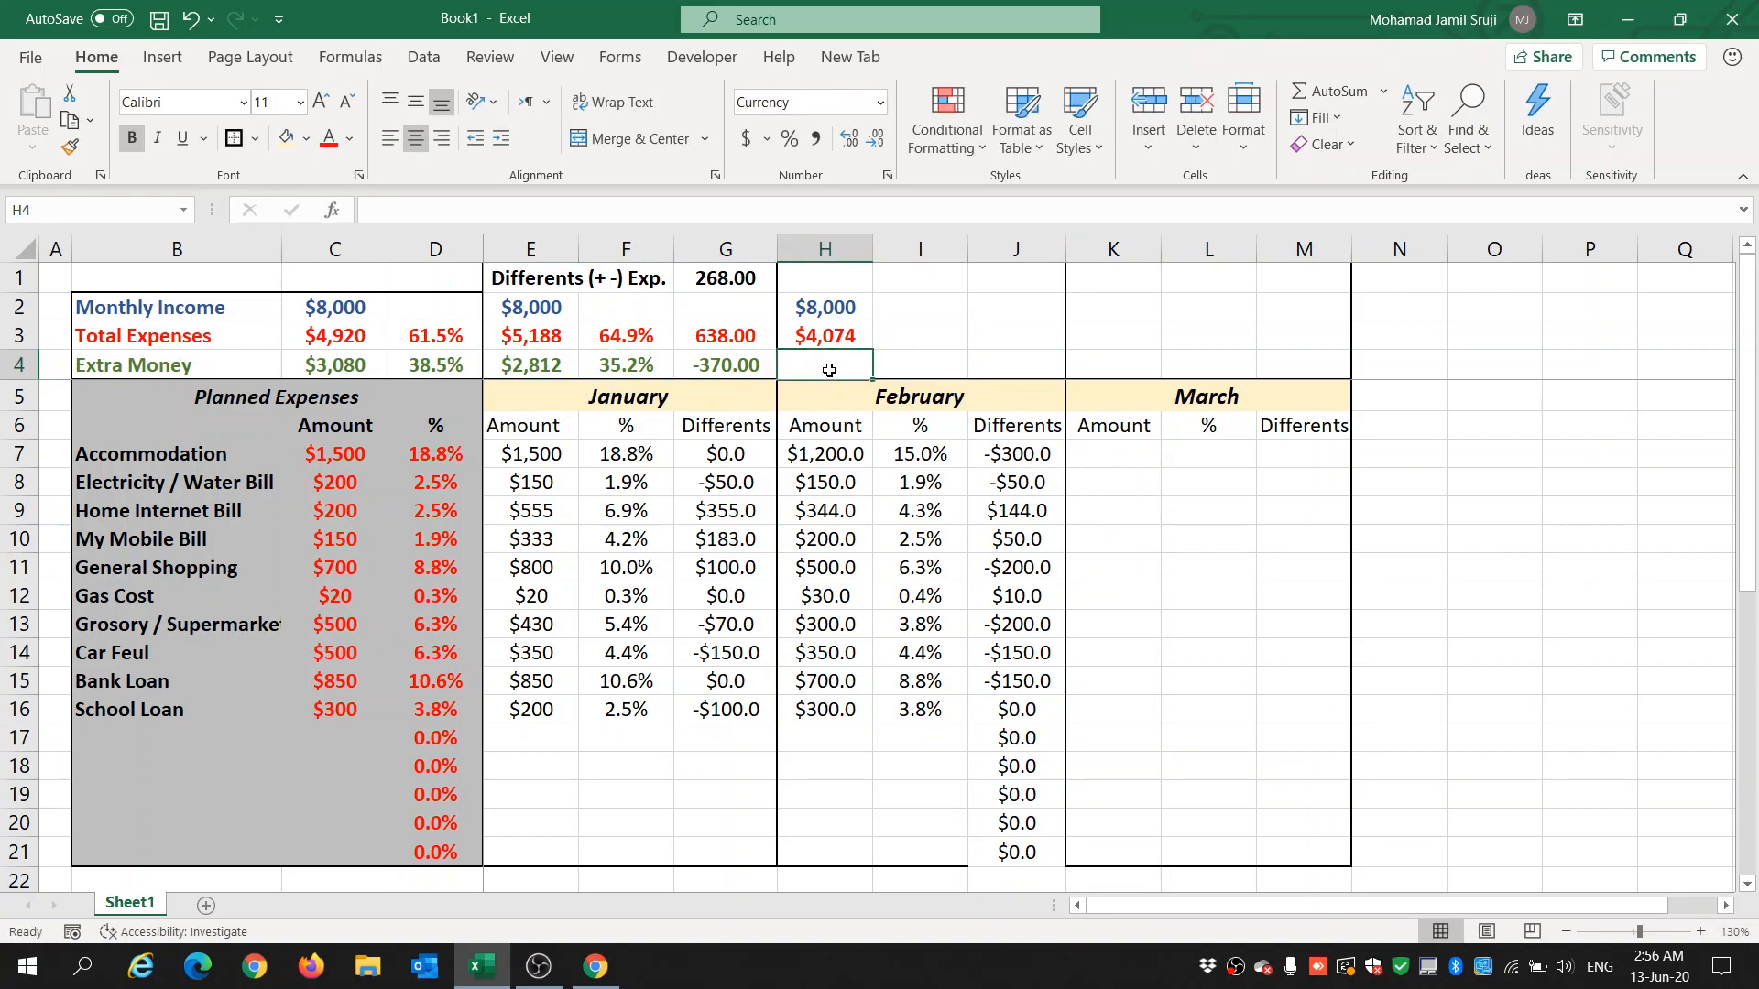
left_click(829, 311)
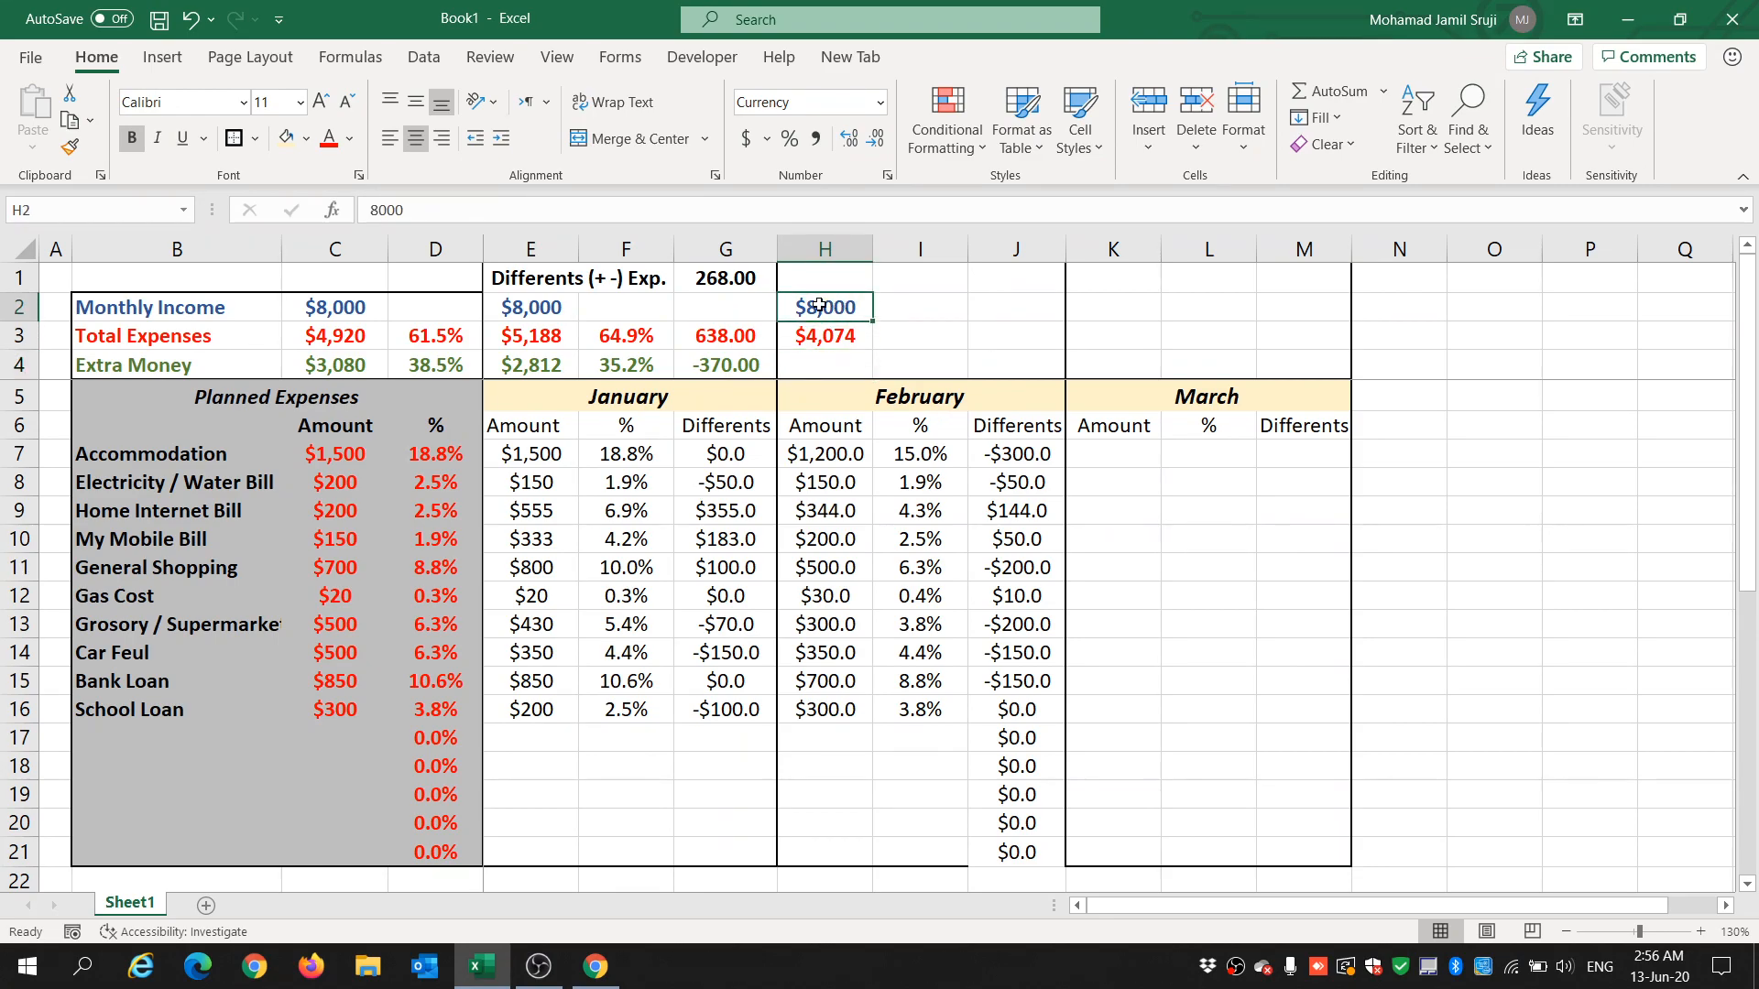
left_click(829, 339)
left_click(830, 360)
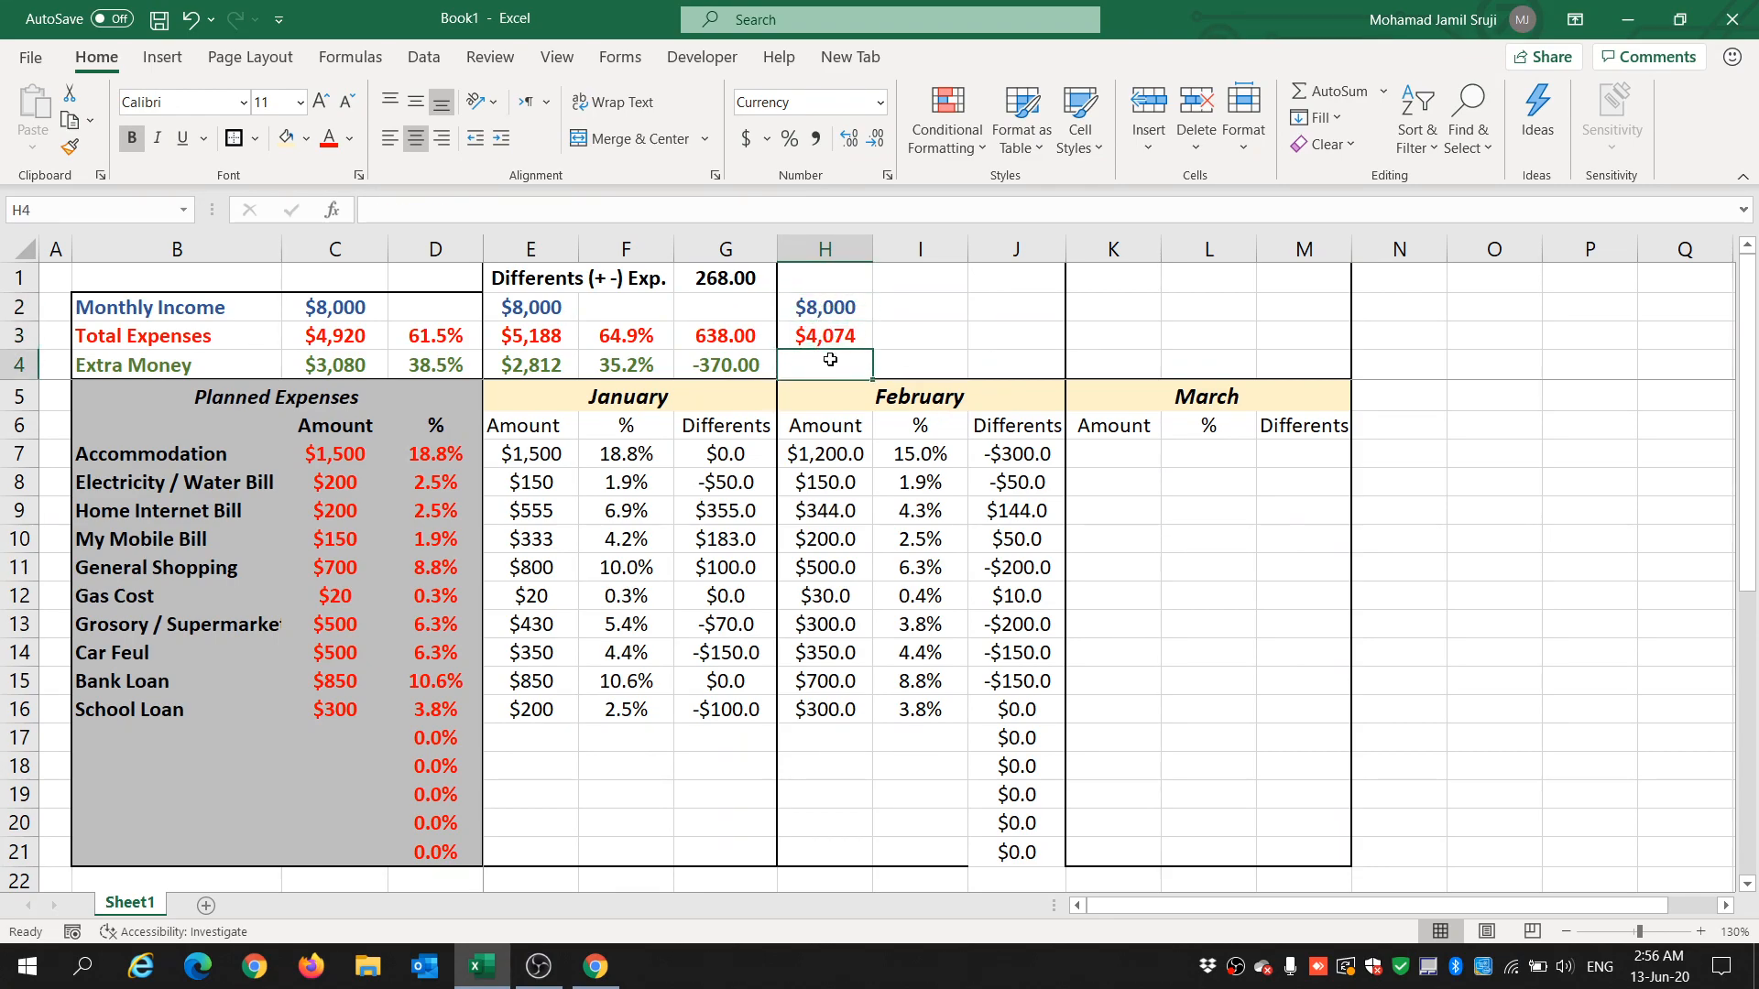
type("=")
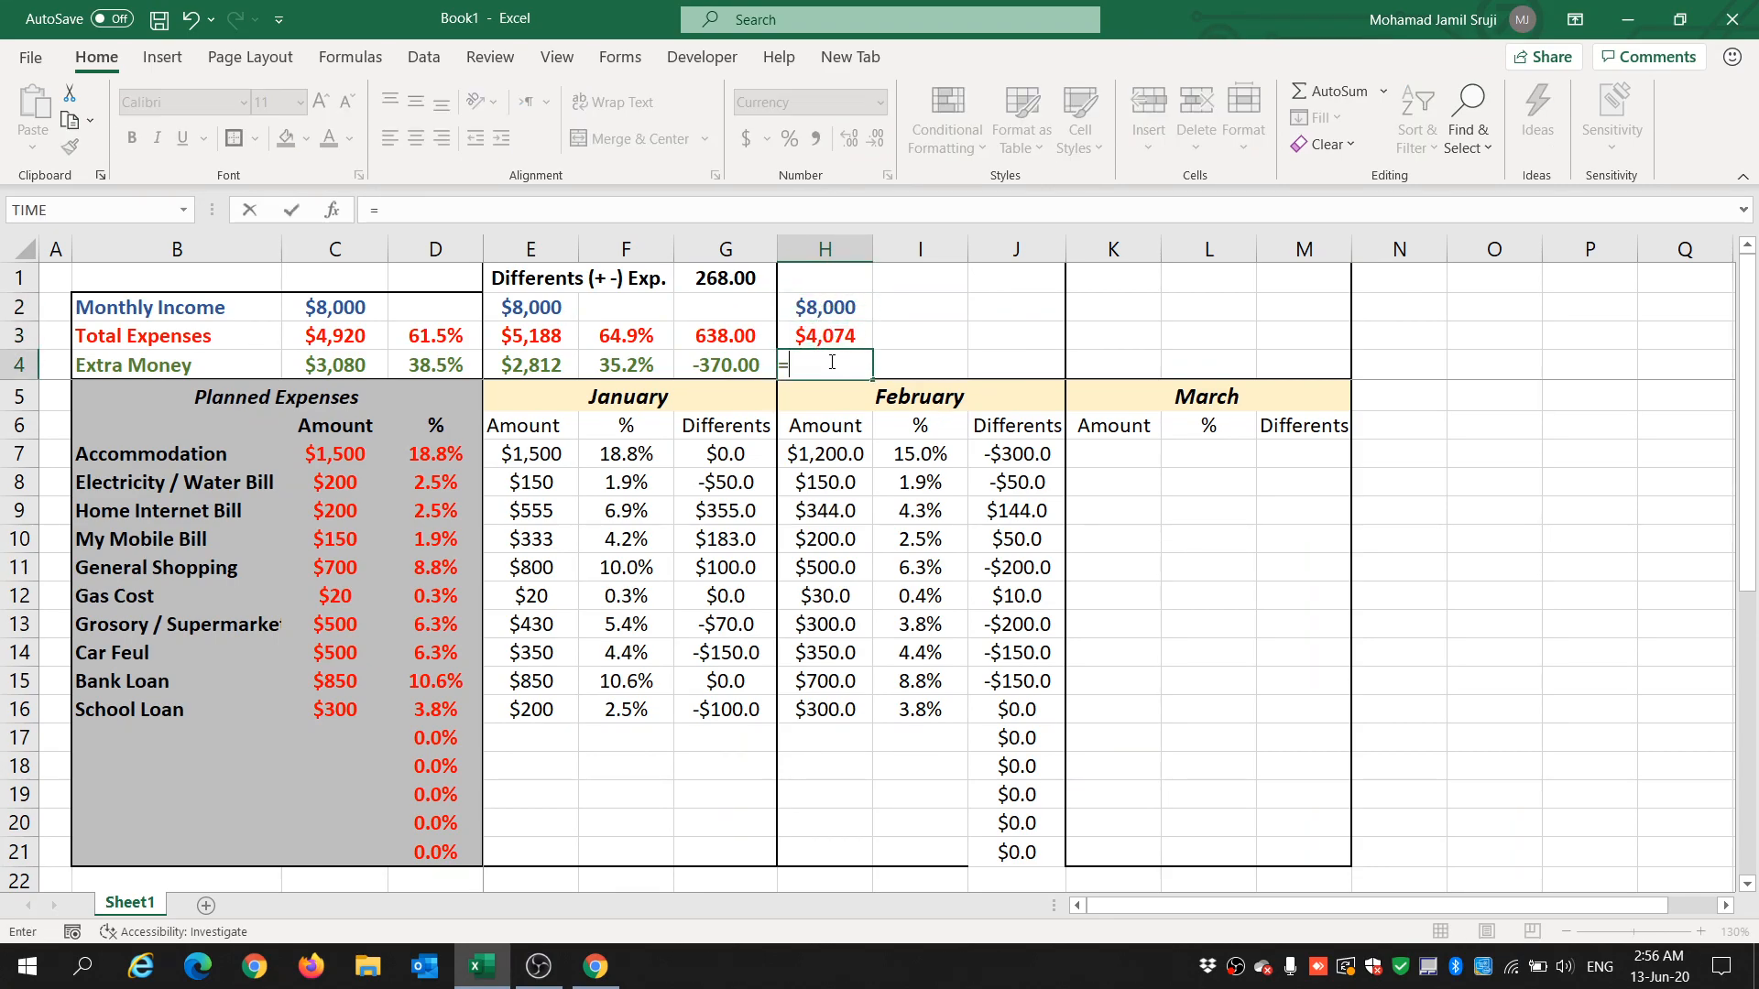
left_click(828, 312)
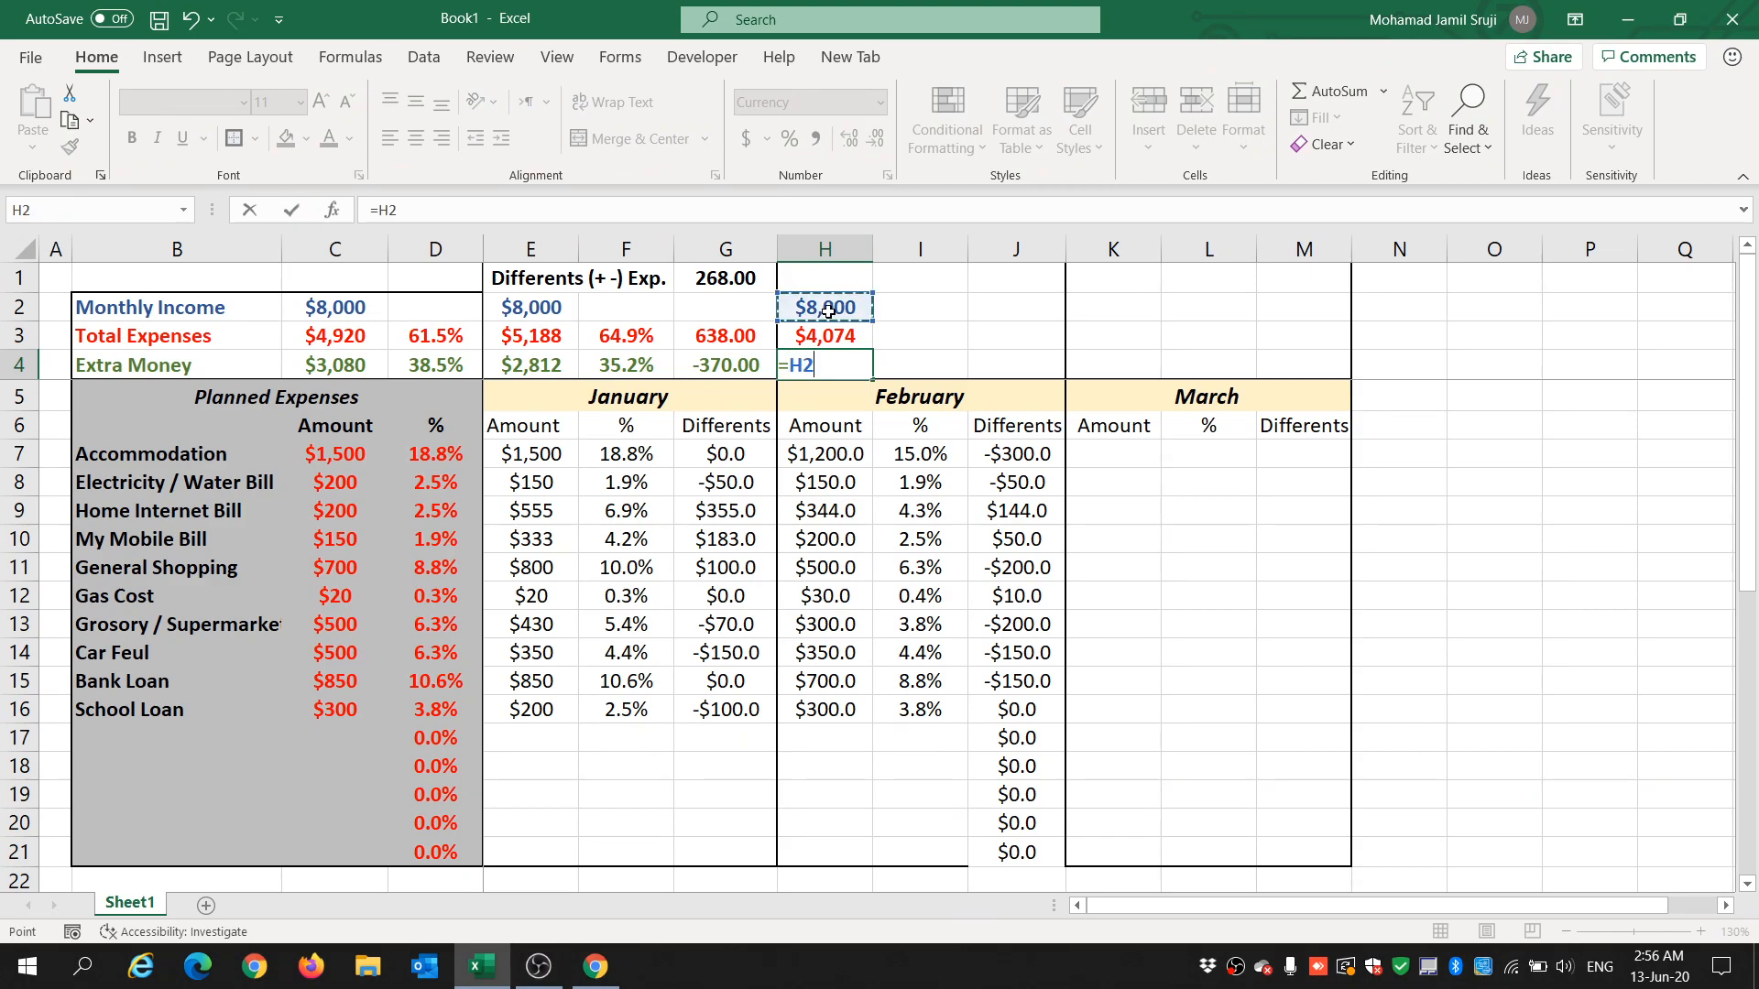
type("-")
left_click(835, 335)
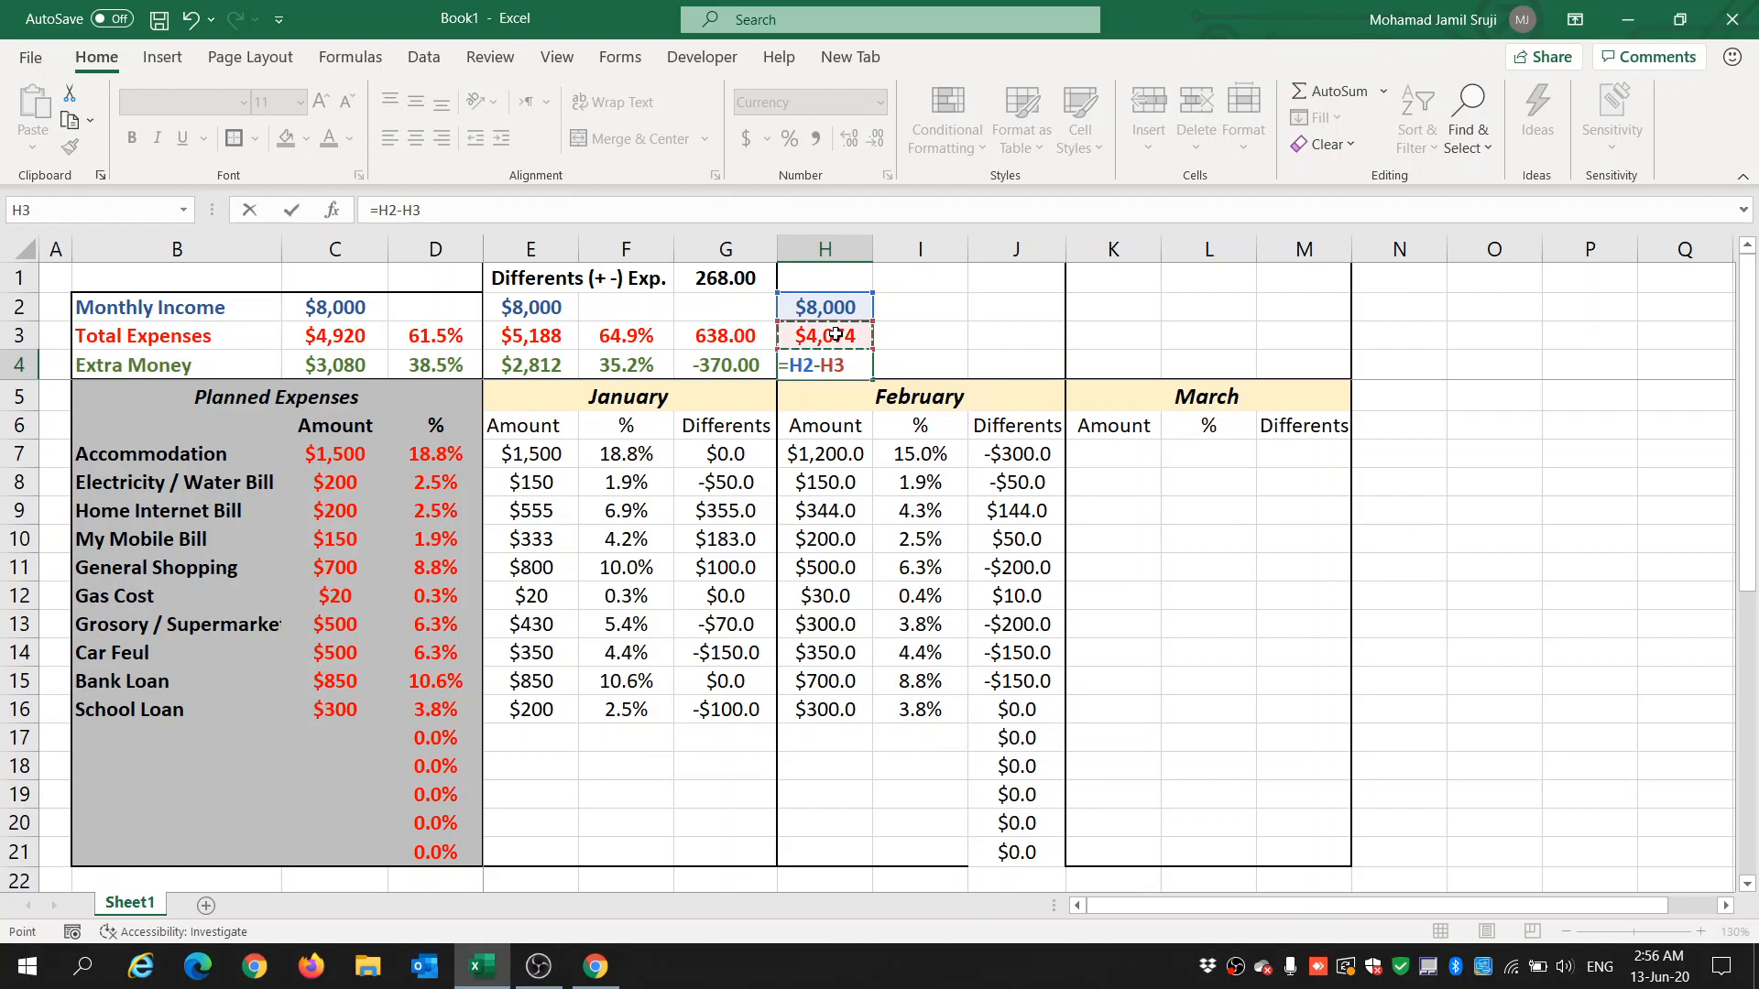
key("Return")
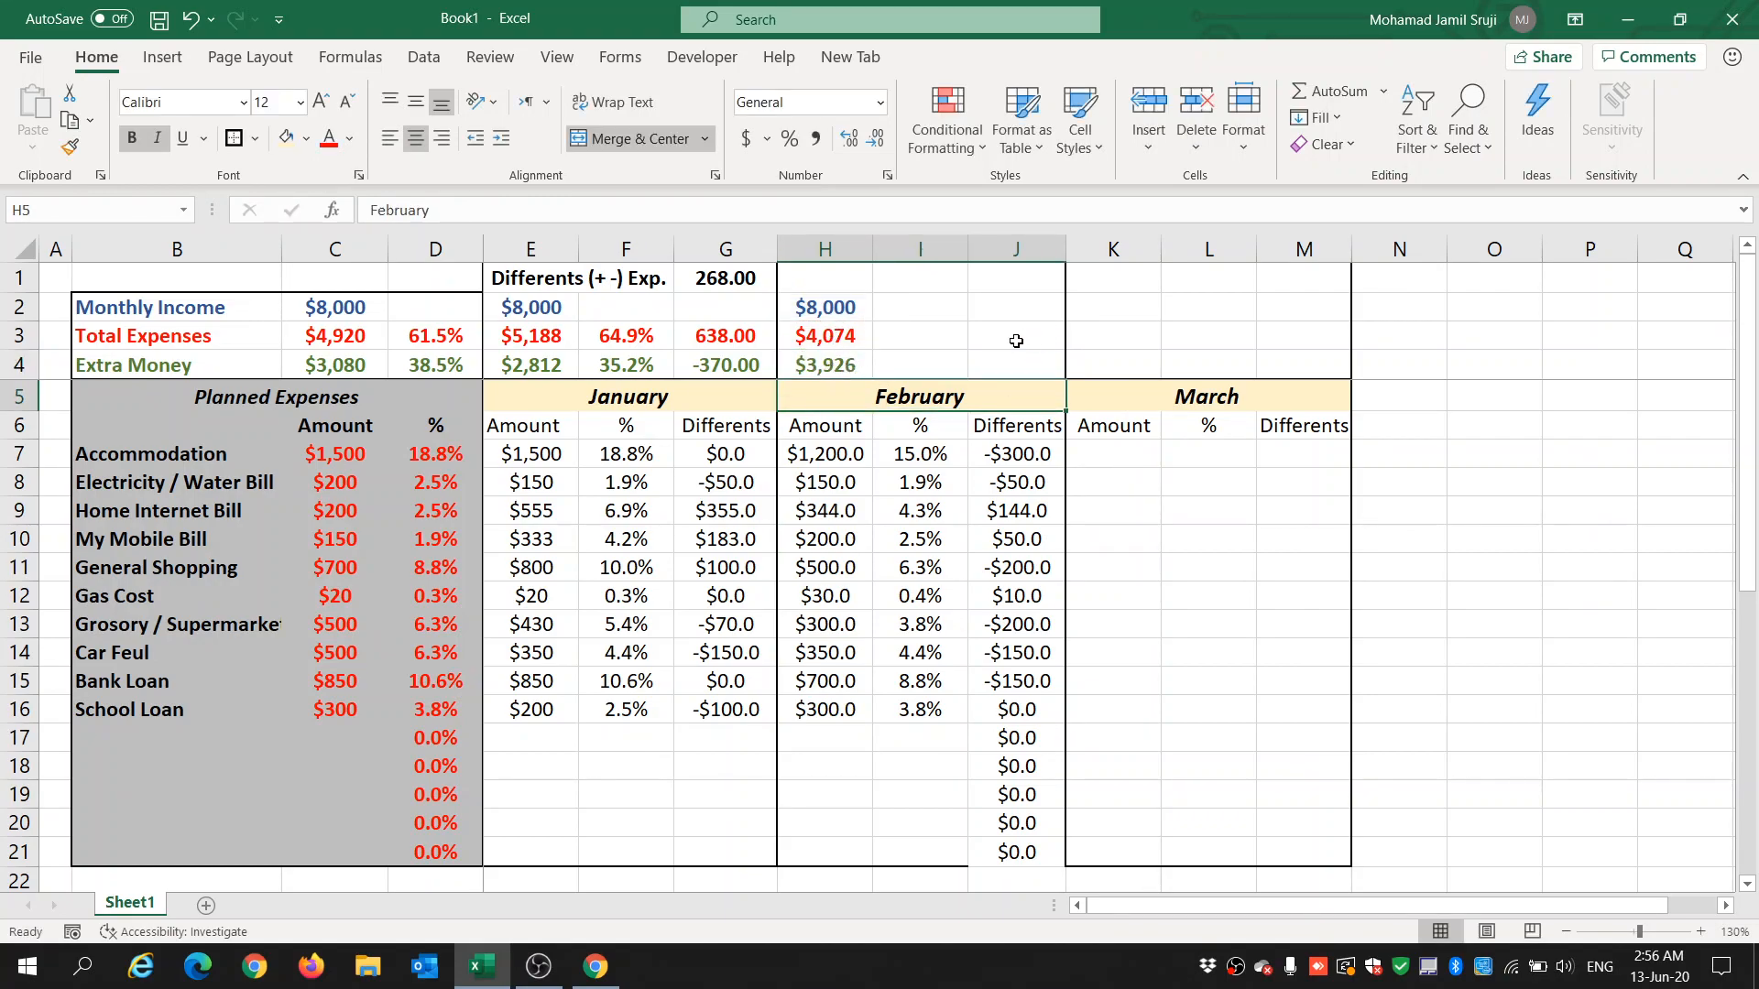
Examine February's expense percentages and amounts alongside the income, total expenses and extra money in H2:H4.
left_click(914, 341)
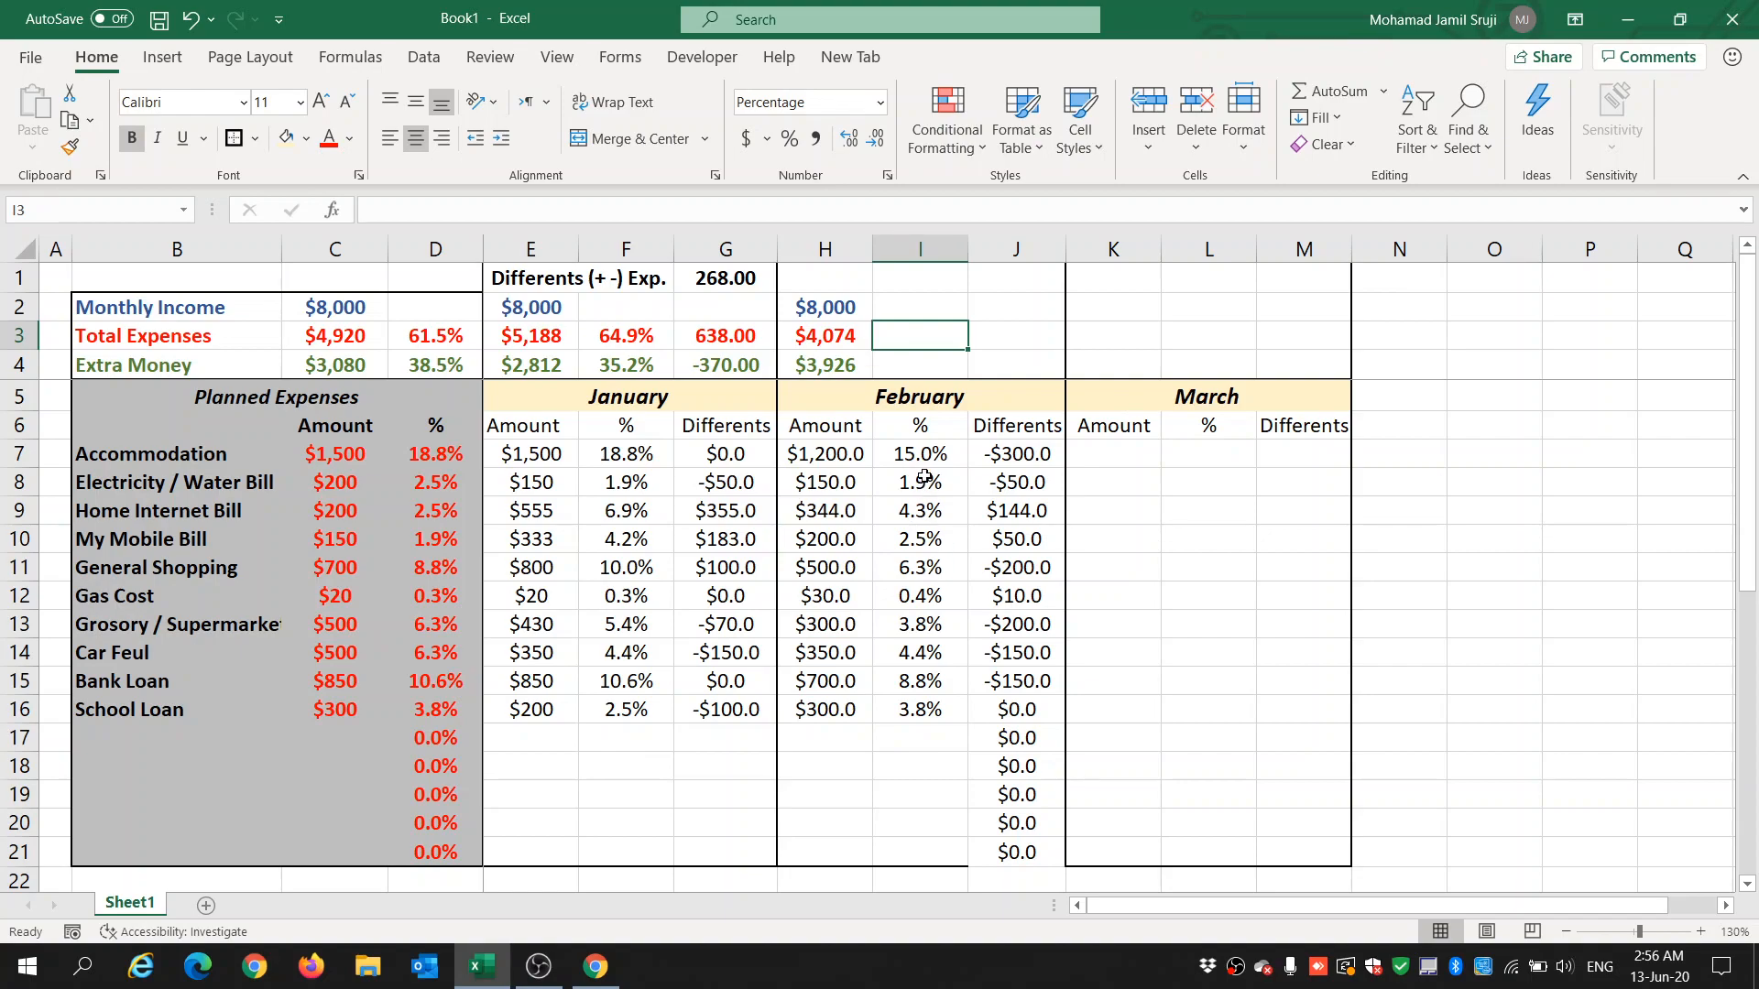
left_click_drag(922, 449, 914, 856)
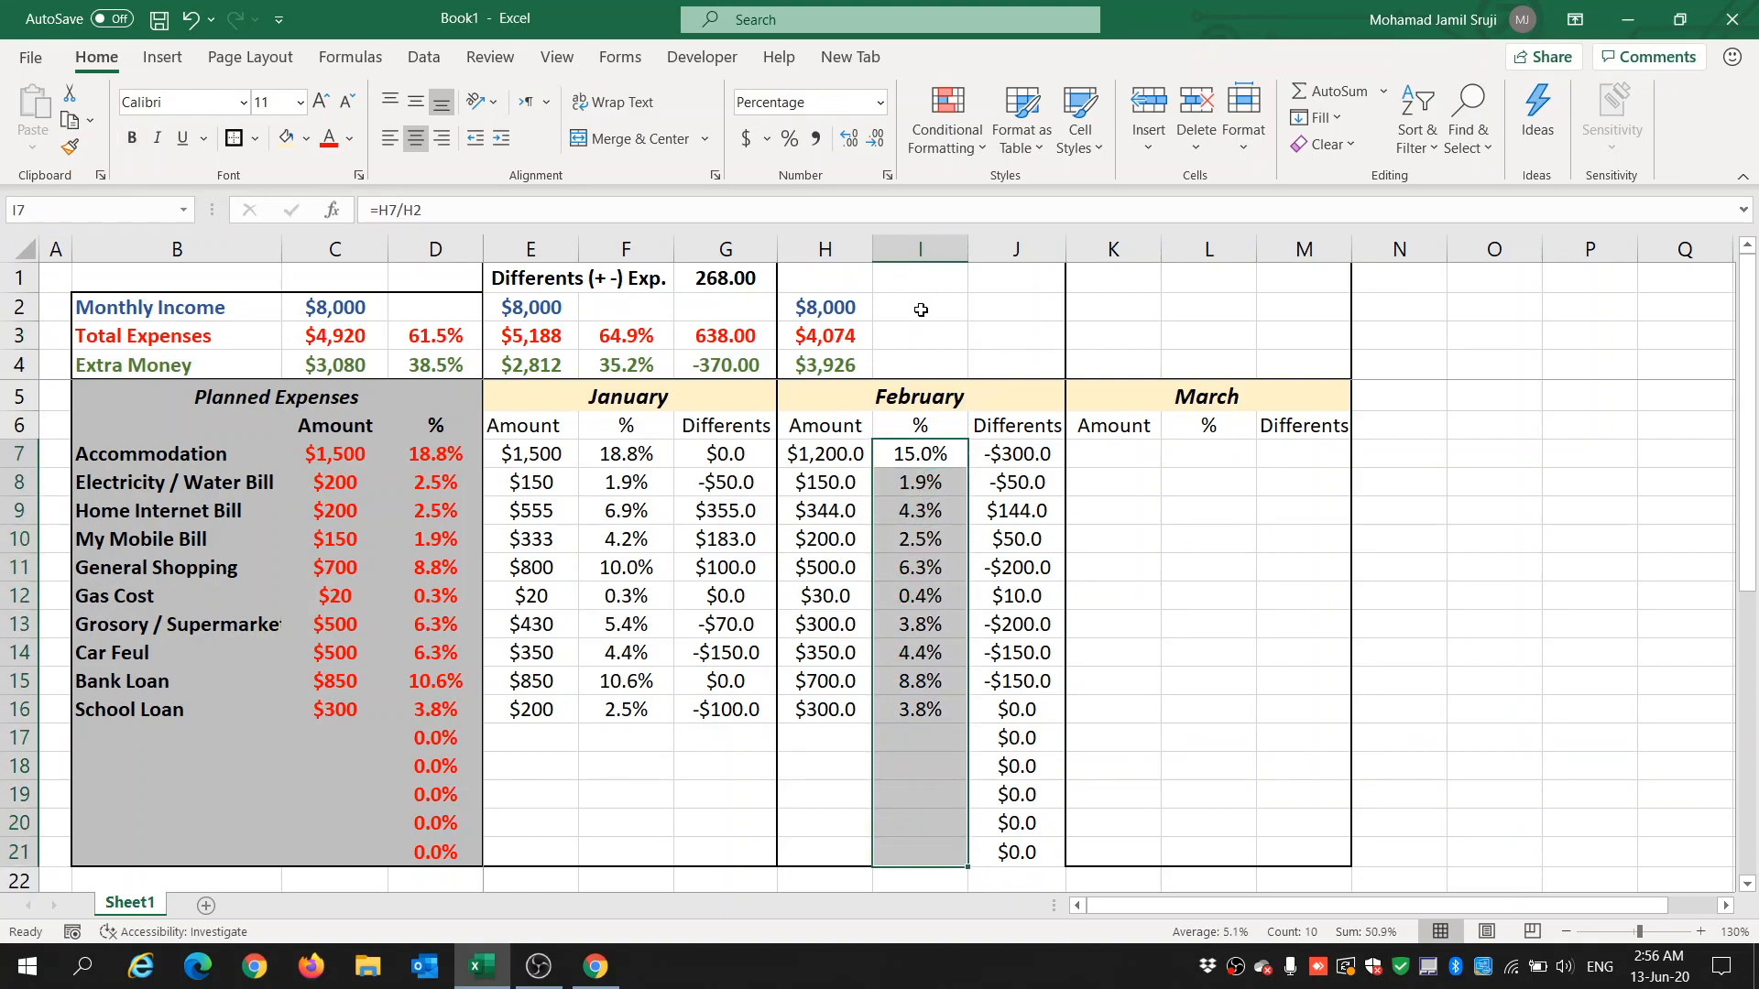
left_click(917, 338)
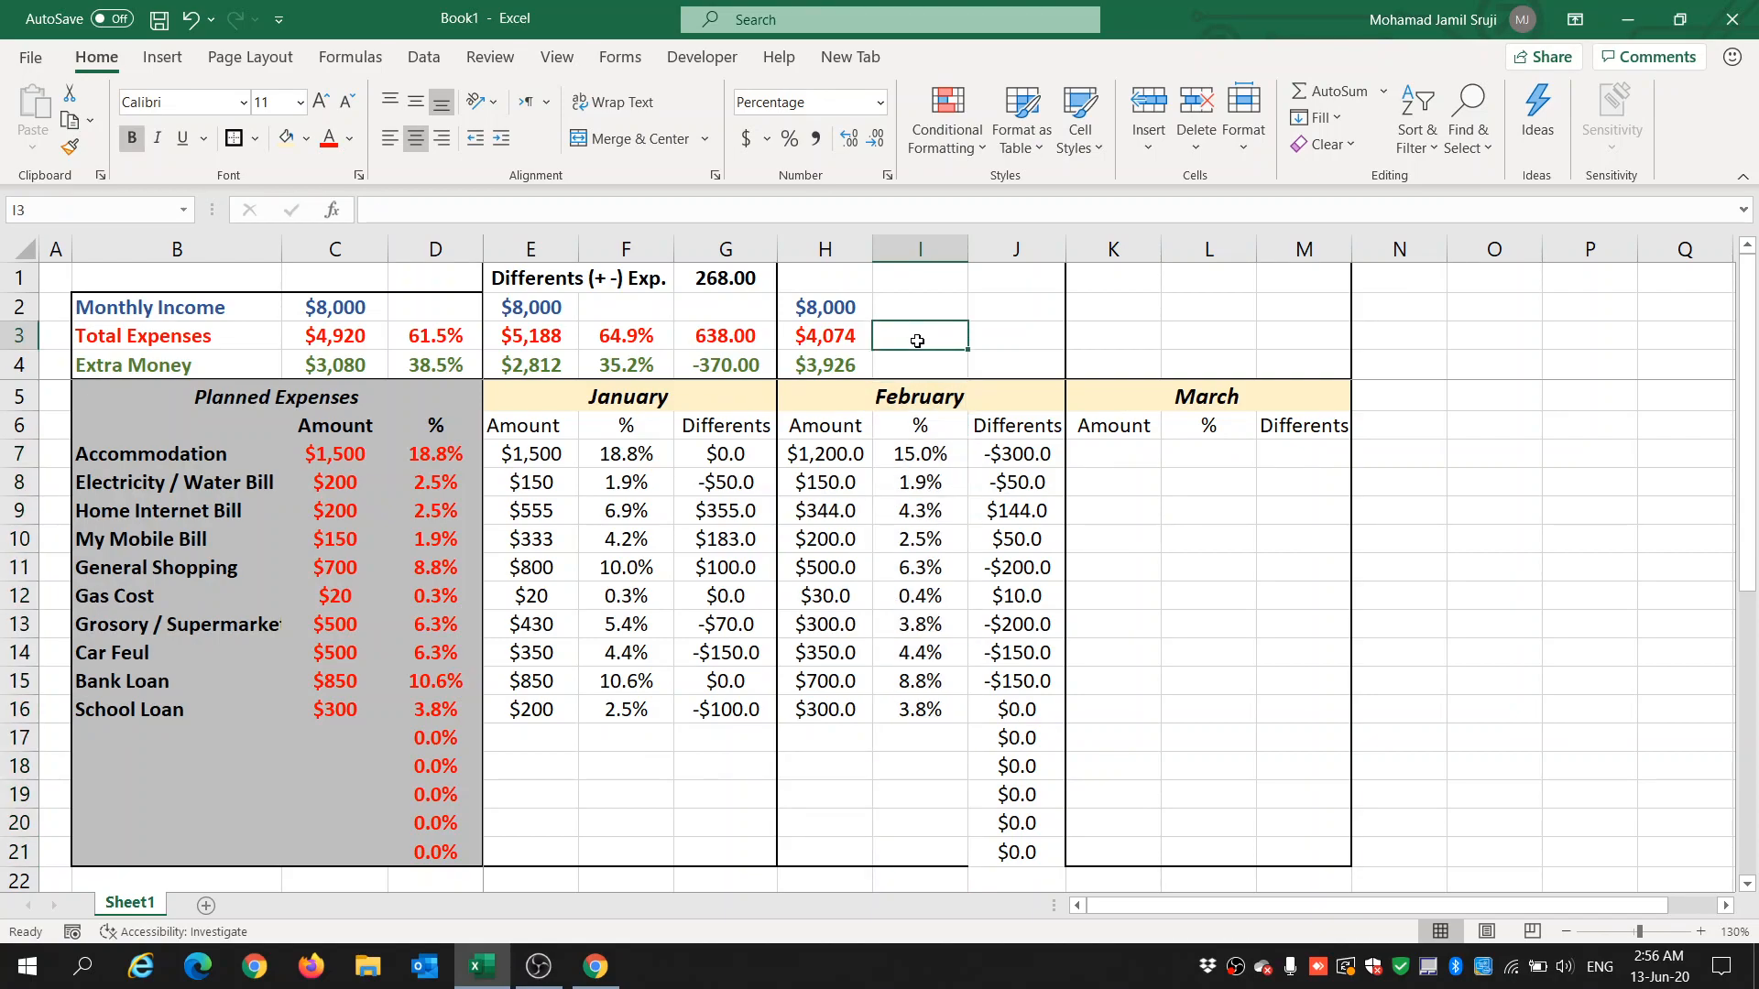
left_click(842, 344)
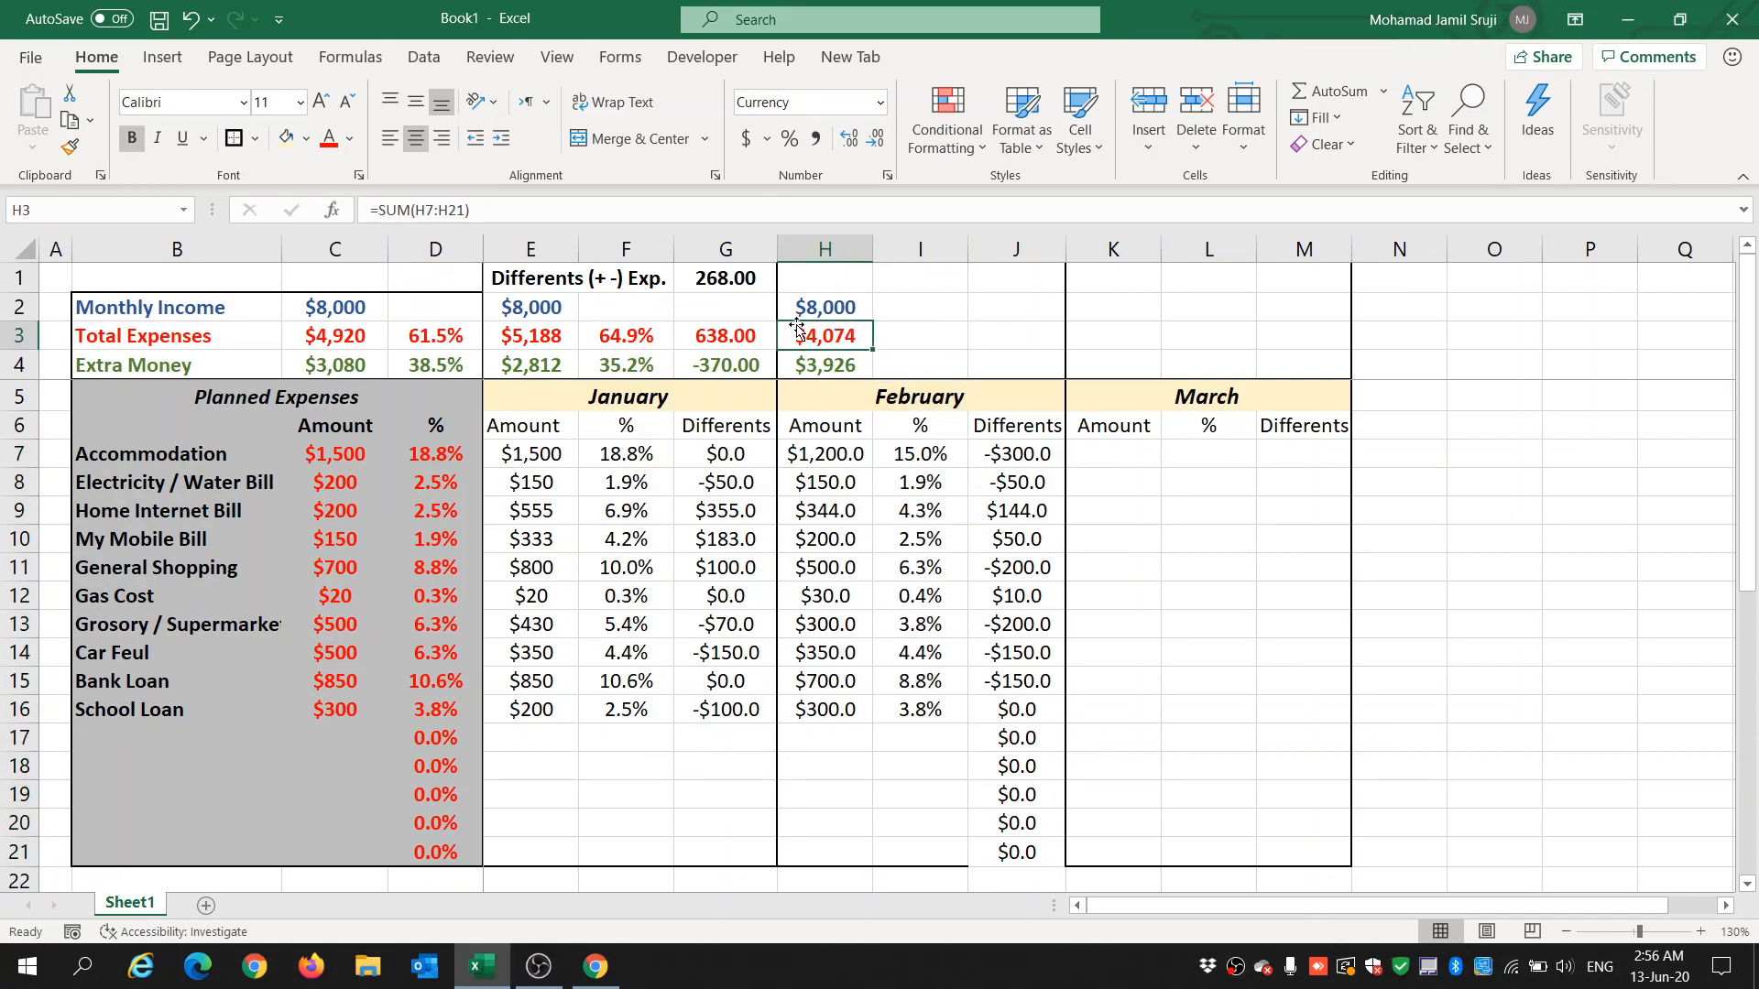
left_click_drag(848, 455, 857, 718)
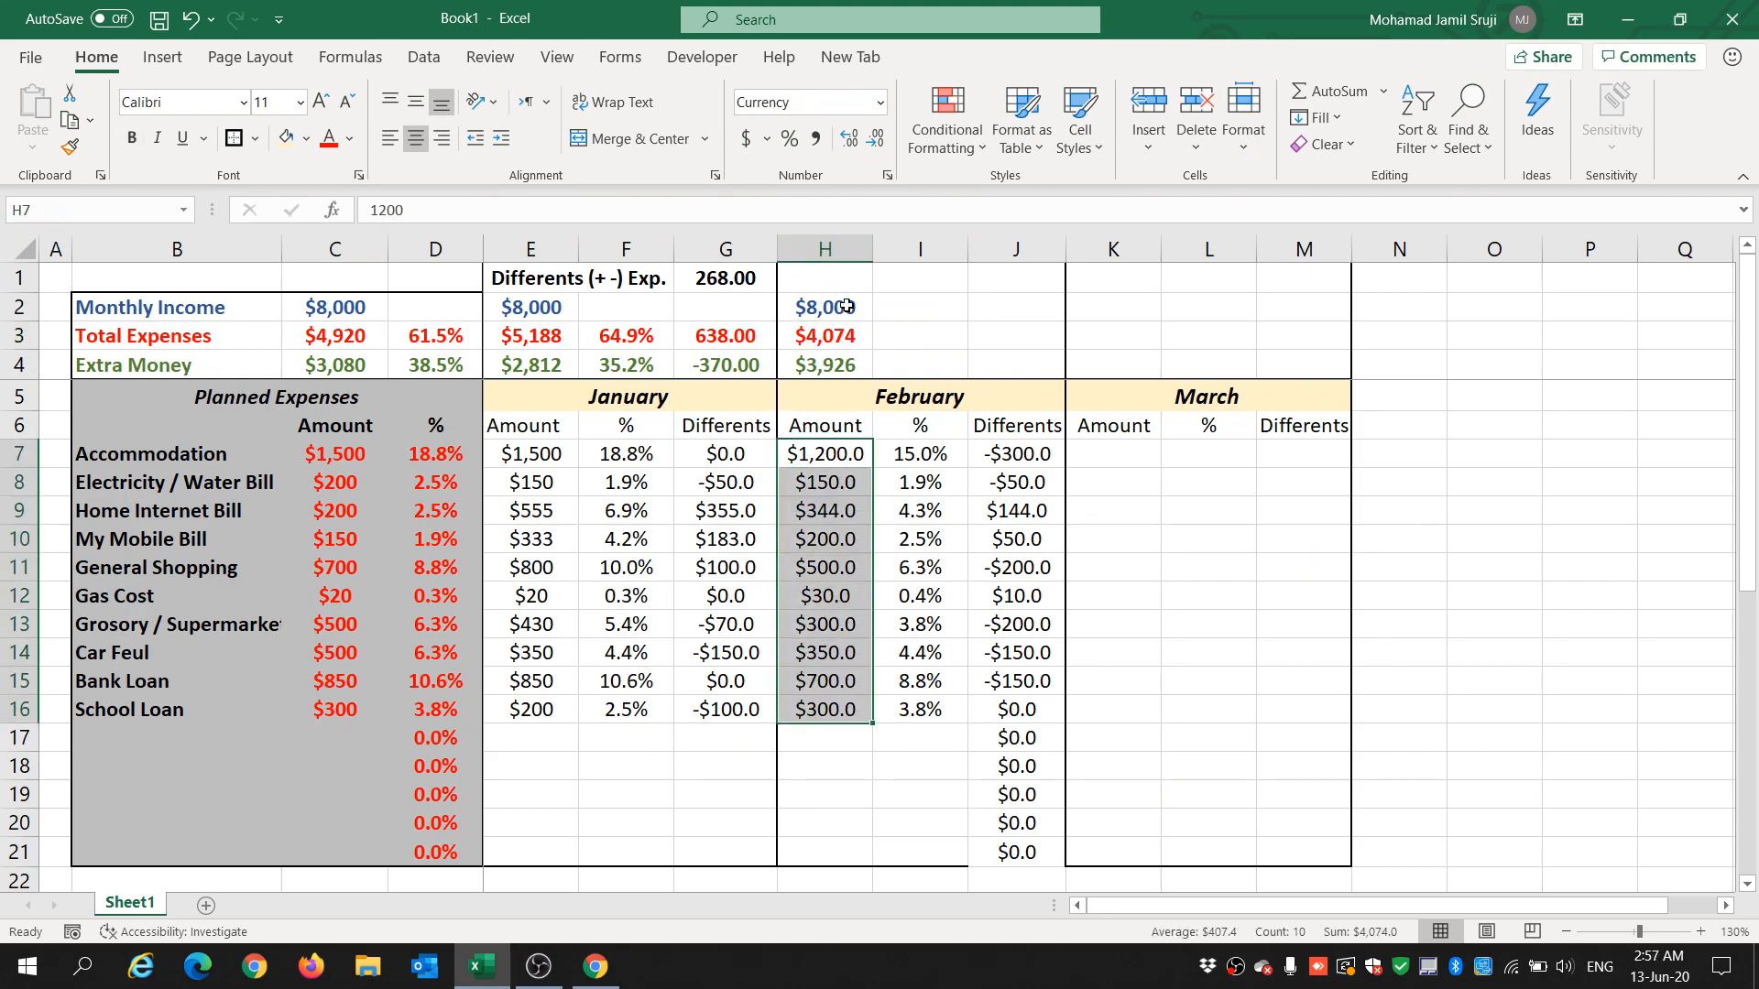
left_click_drag(844, 307, 845, 364)
left_click(844, 306)
Try a SUM of February's percentages from I7 through I21 as the total expenses percentage in I3, and clear it.
left_click(896, 353)
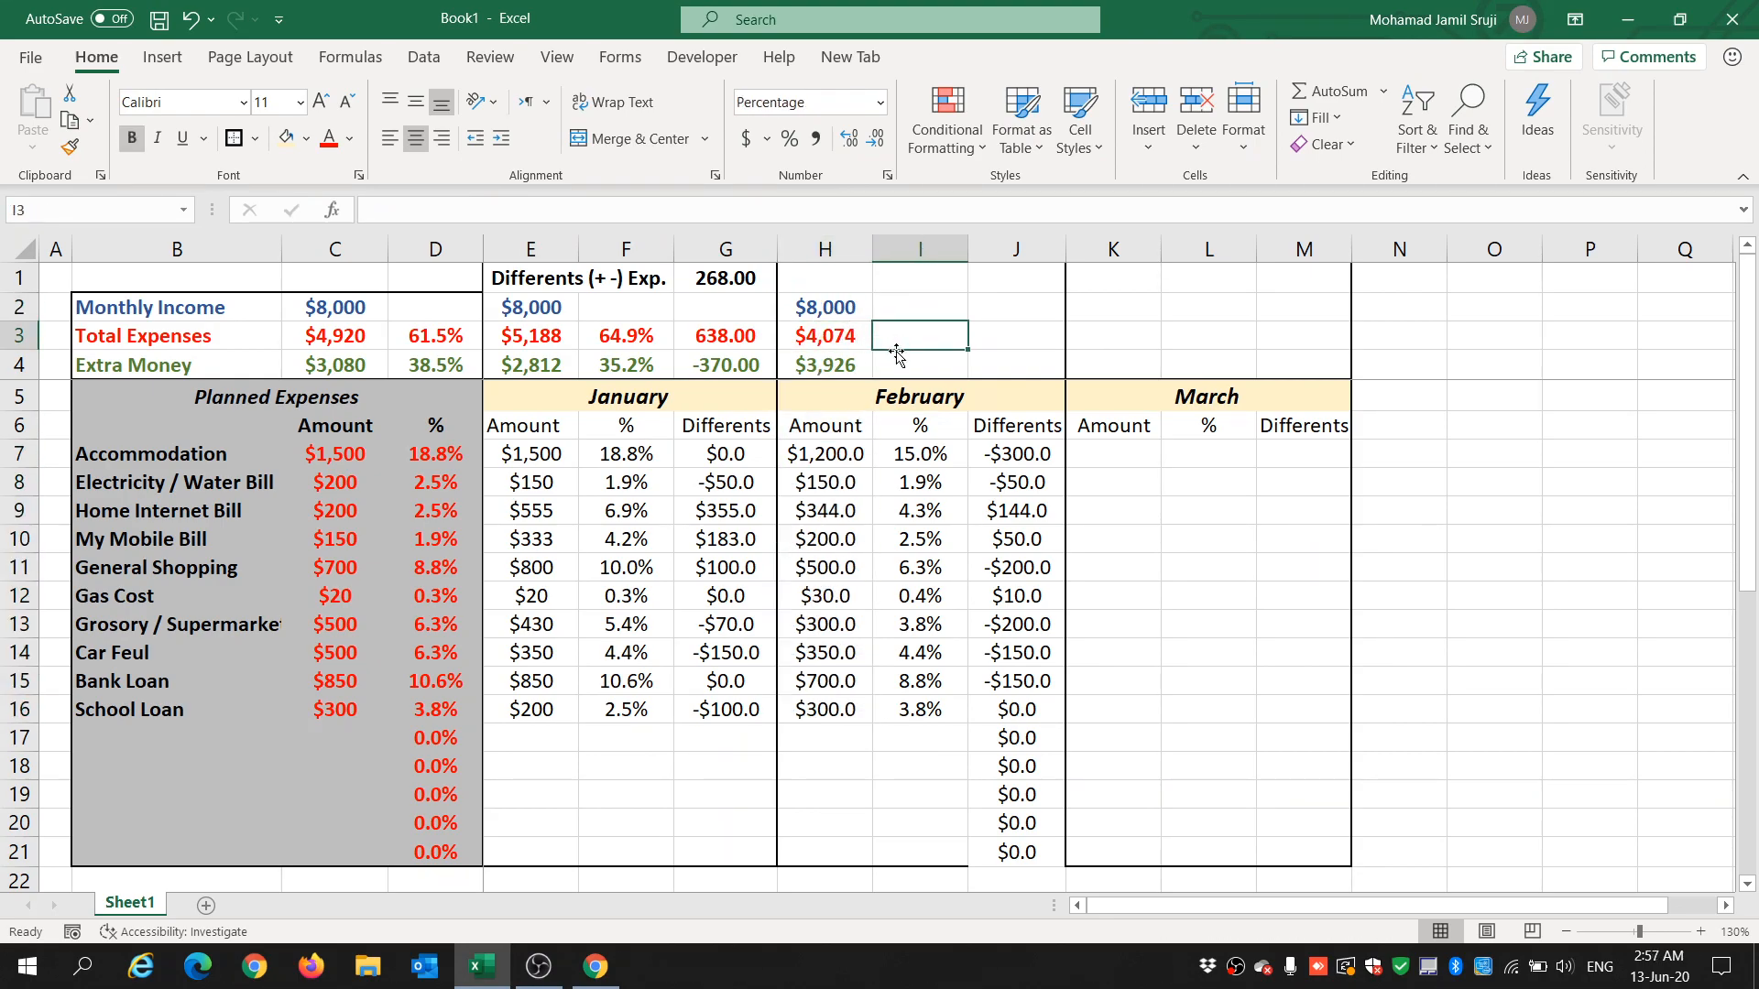
type("=")
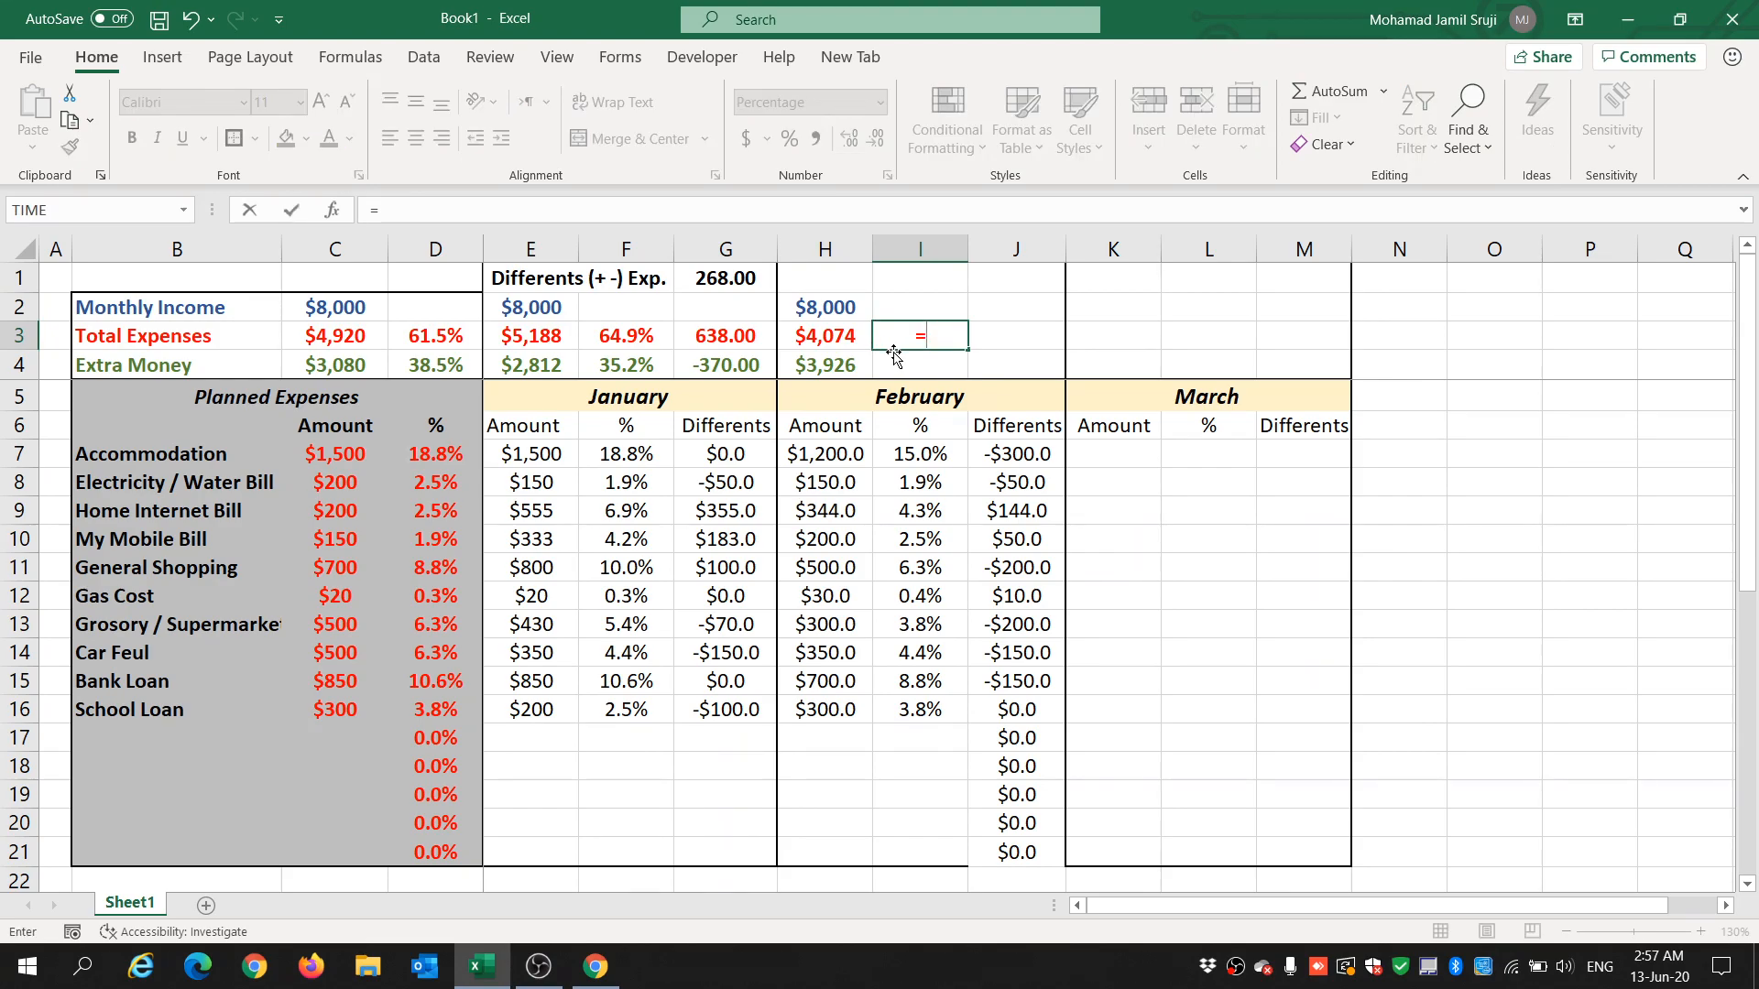
type("sum")
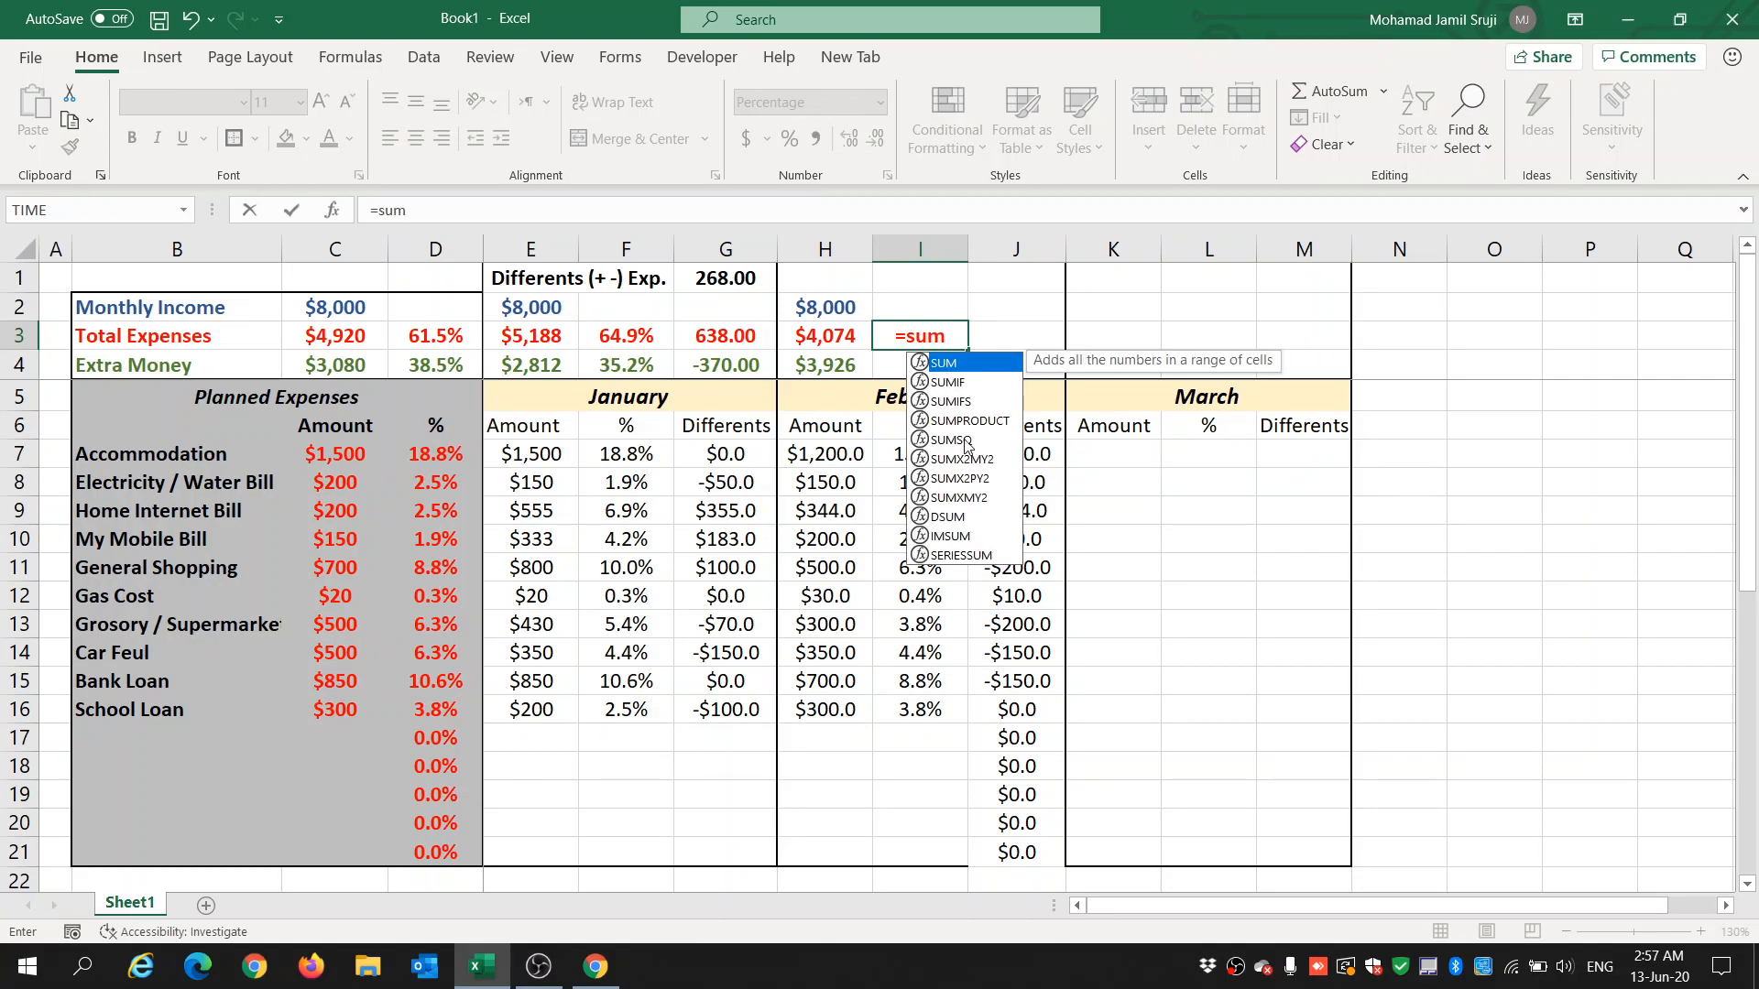
key("Tab")
left_click_drag(933, 461, 908, 841)
key("Return")
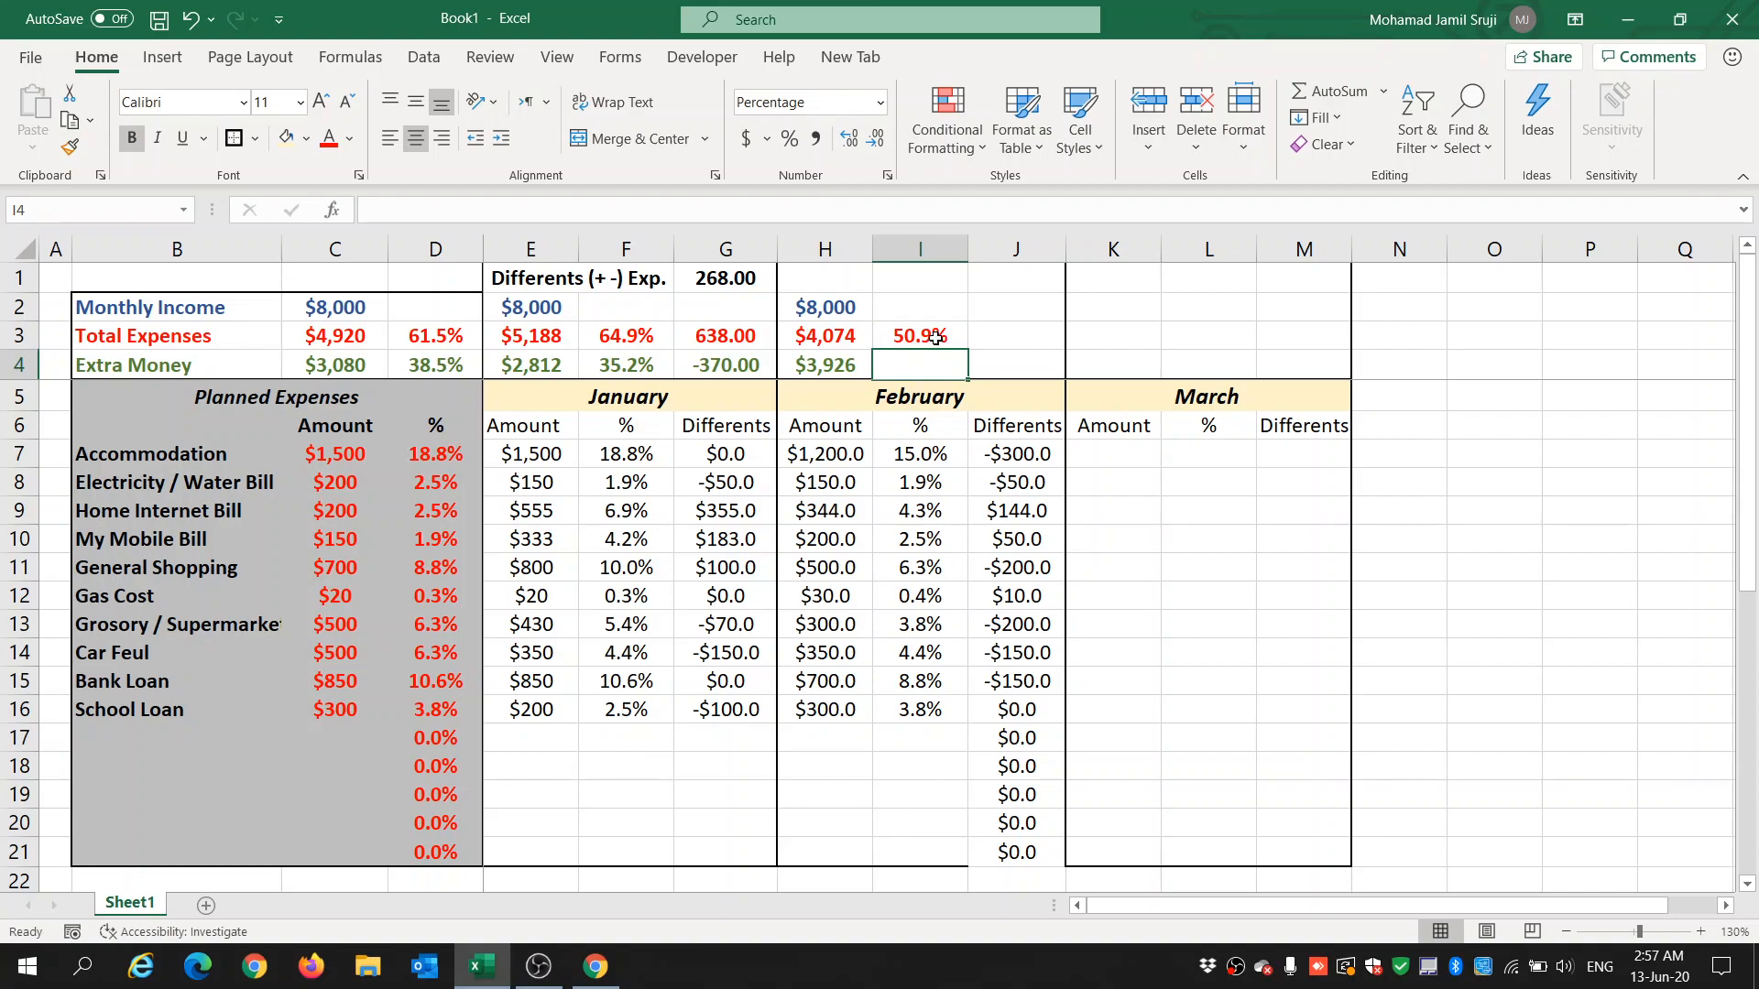
left_click(935, 338)
key("Delete")
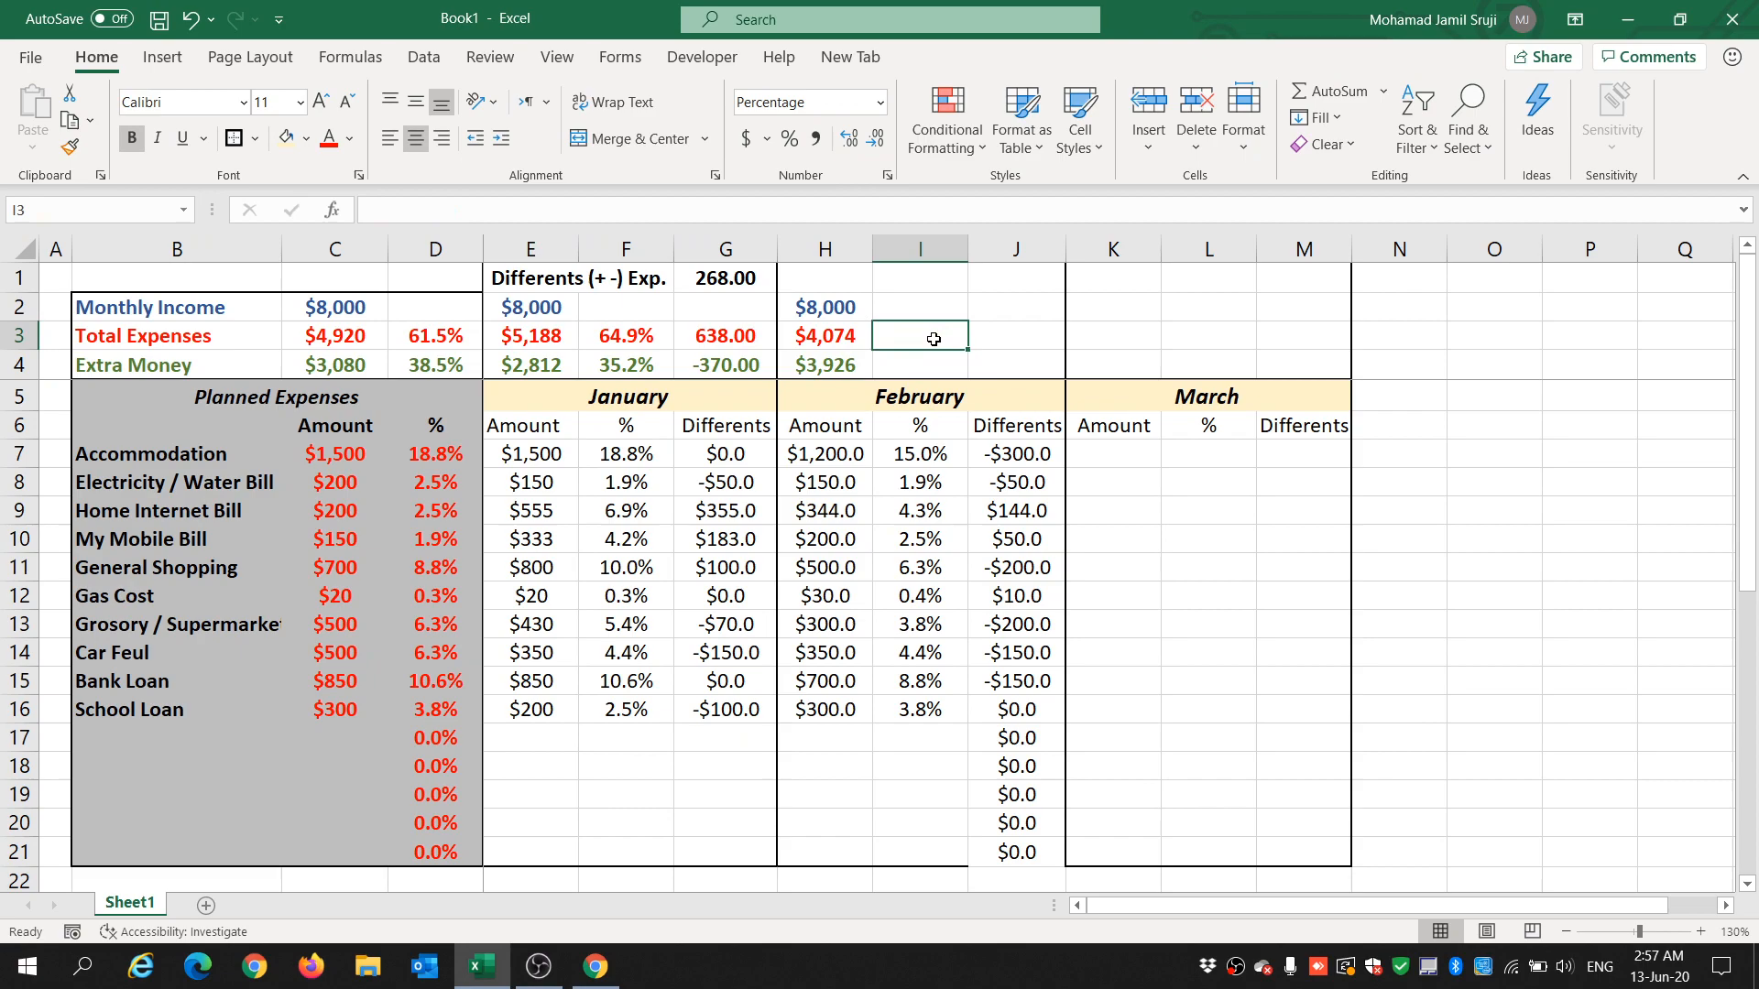
Calculate February's total expenses percentage in I3 with =H3/H2.
type("=")
left_click(841, 333)
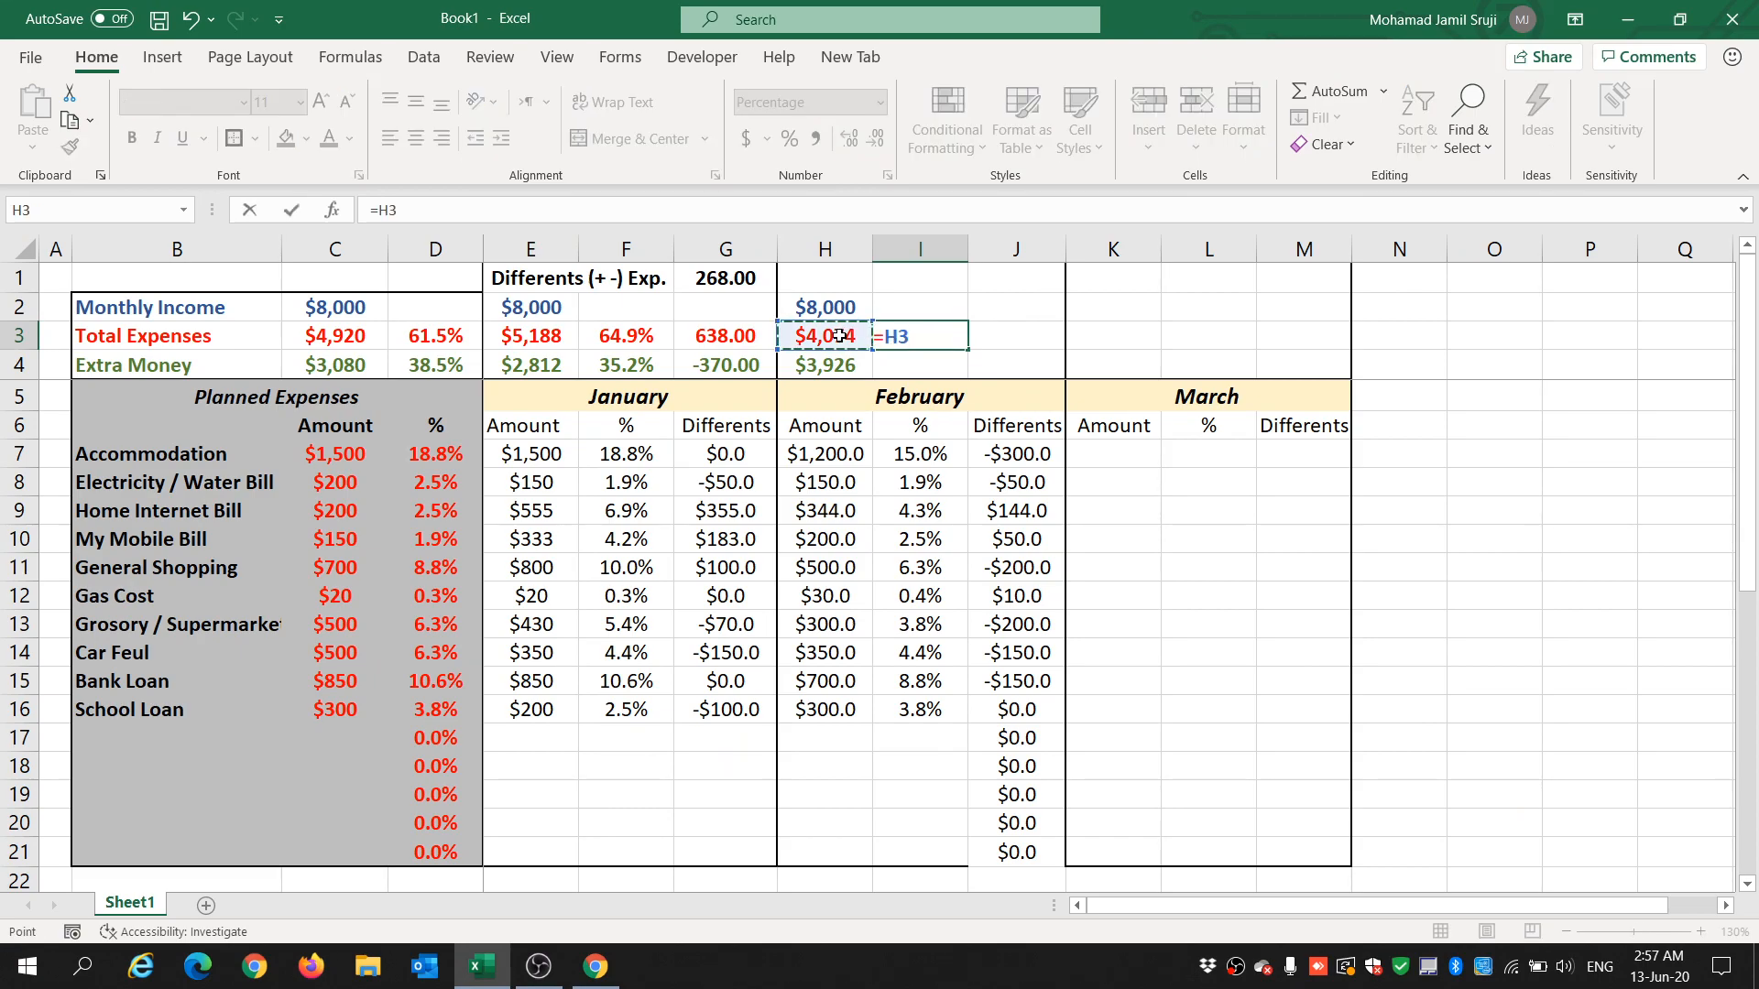
type("/")
left_click(836, 307)
key("Return")
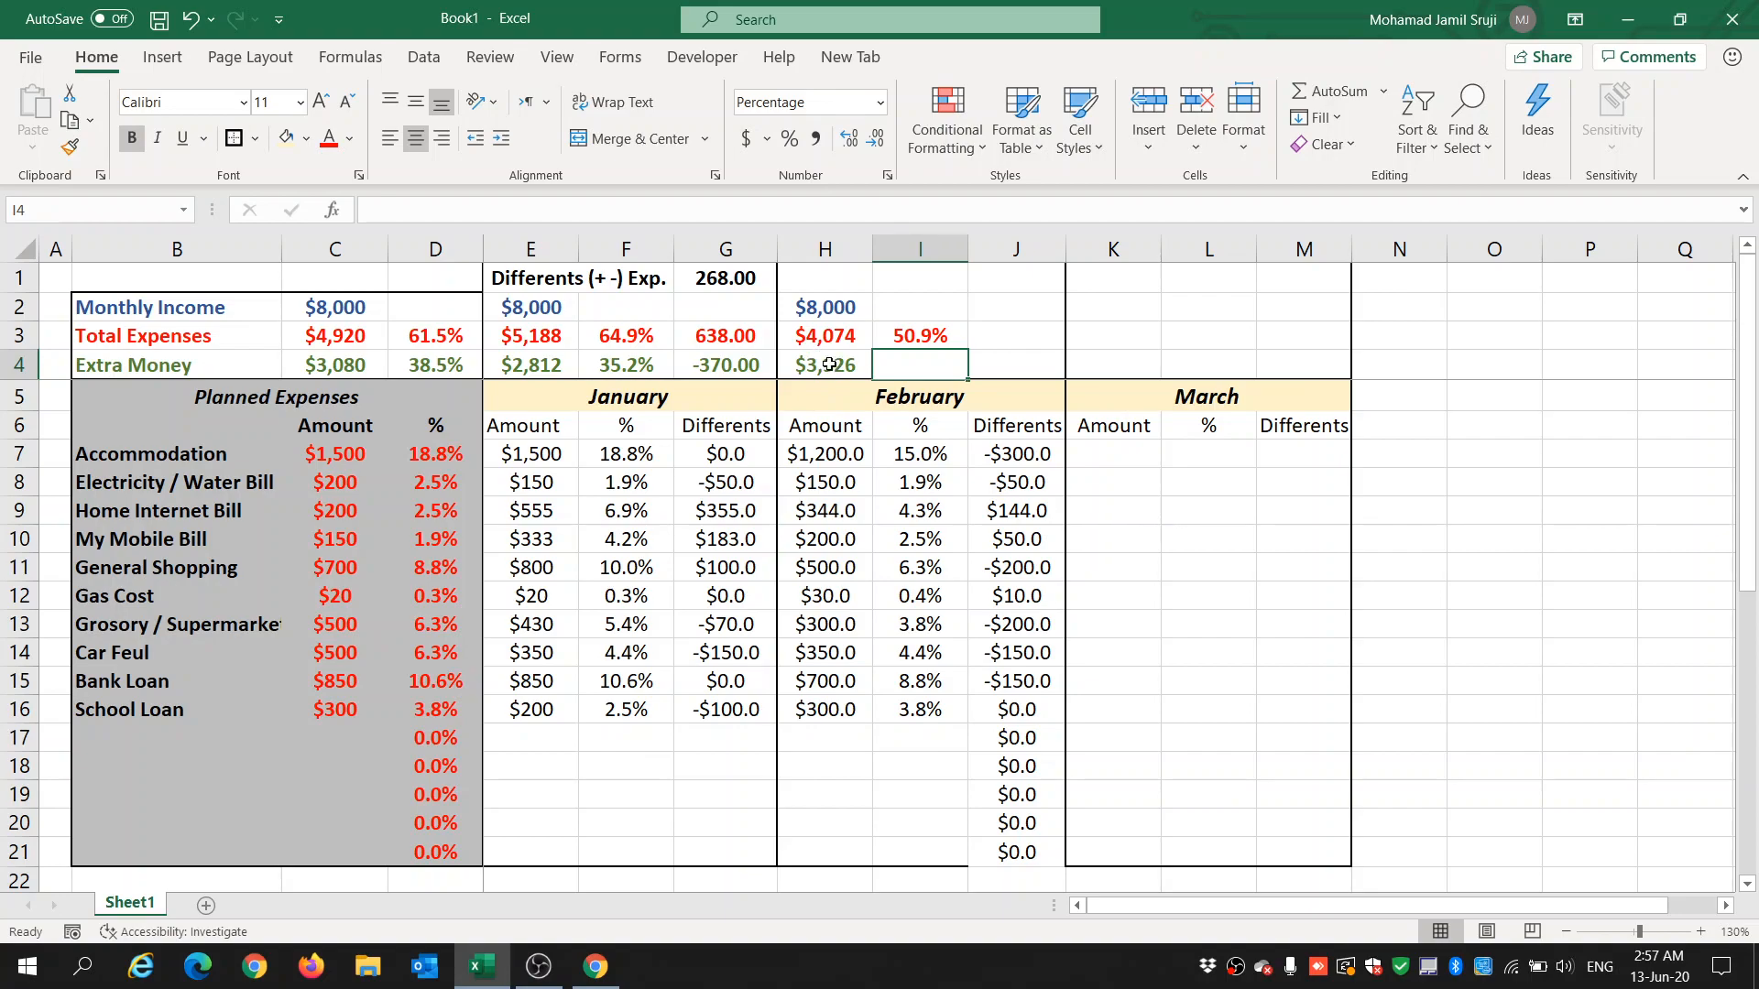
Calculate February's extra money percentage in I4 with =H4/H2.
type("=")
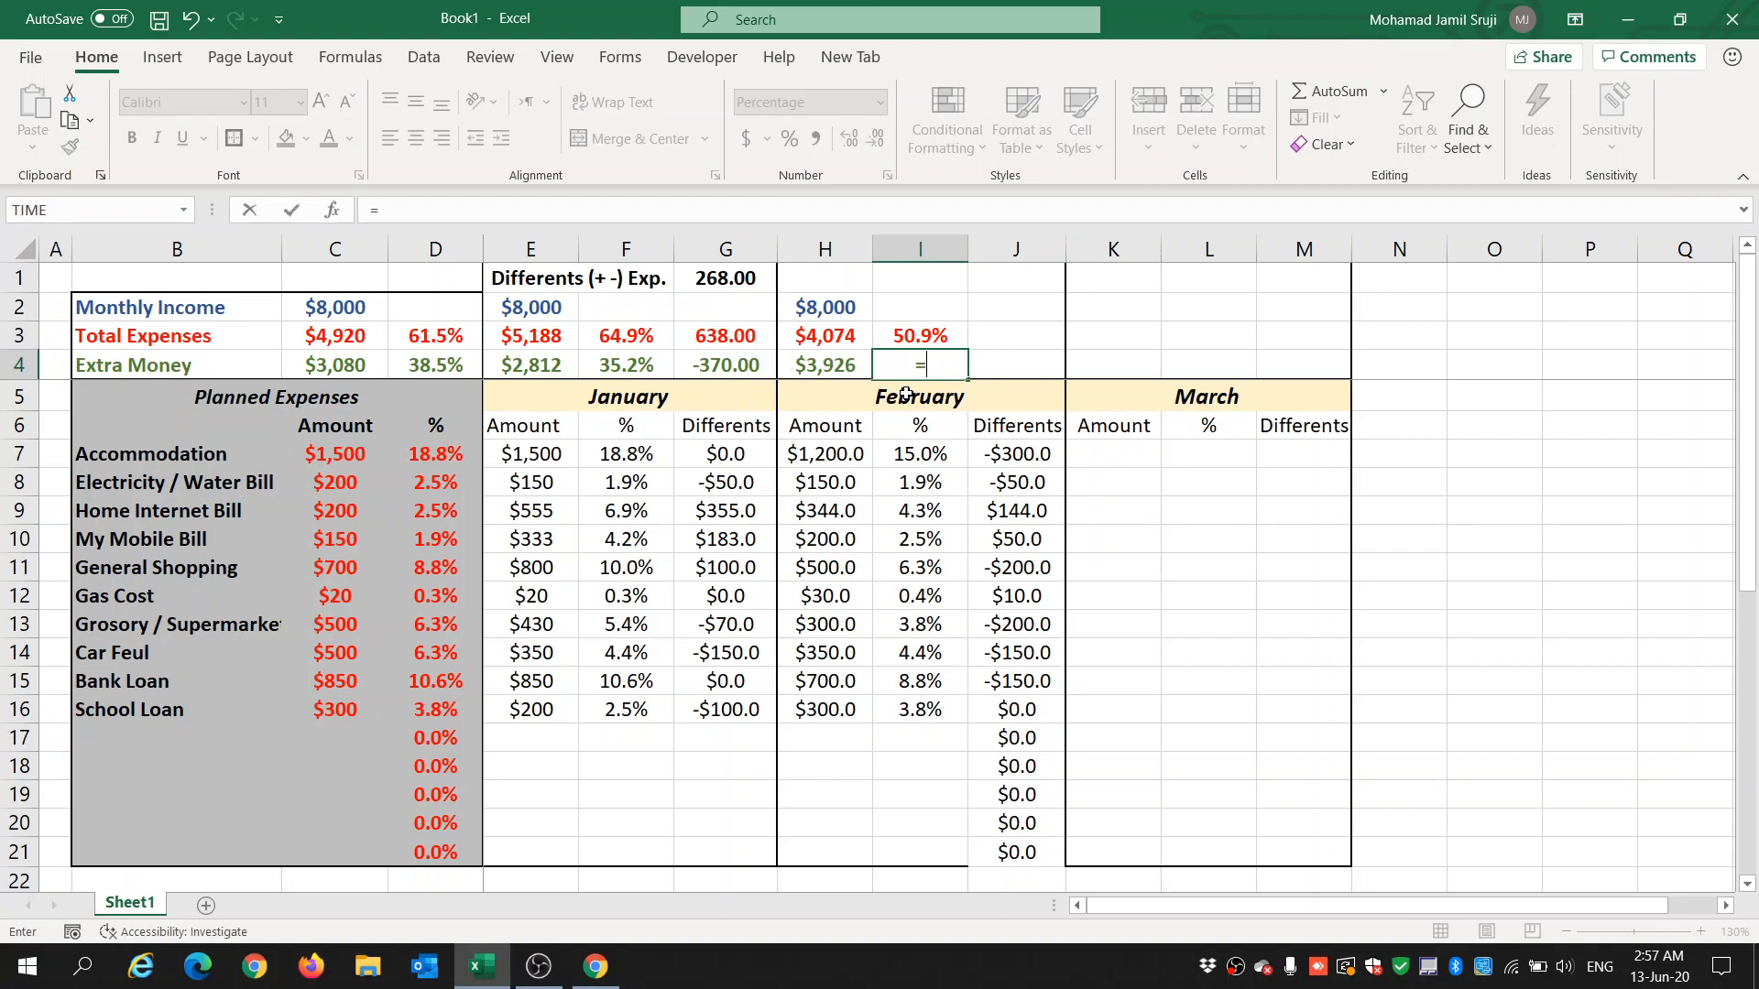
left_click(838, 366)
type("/")
left_click(835, 305)
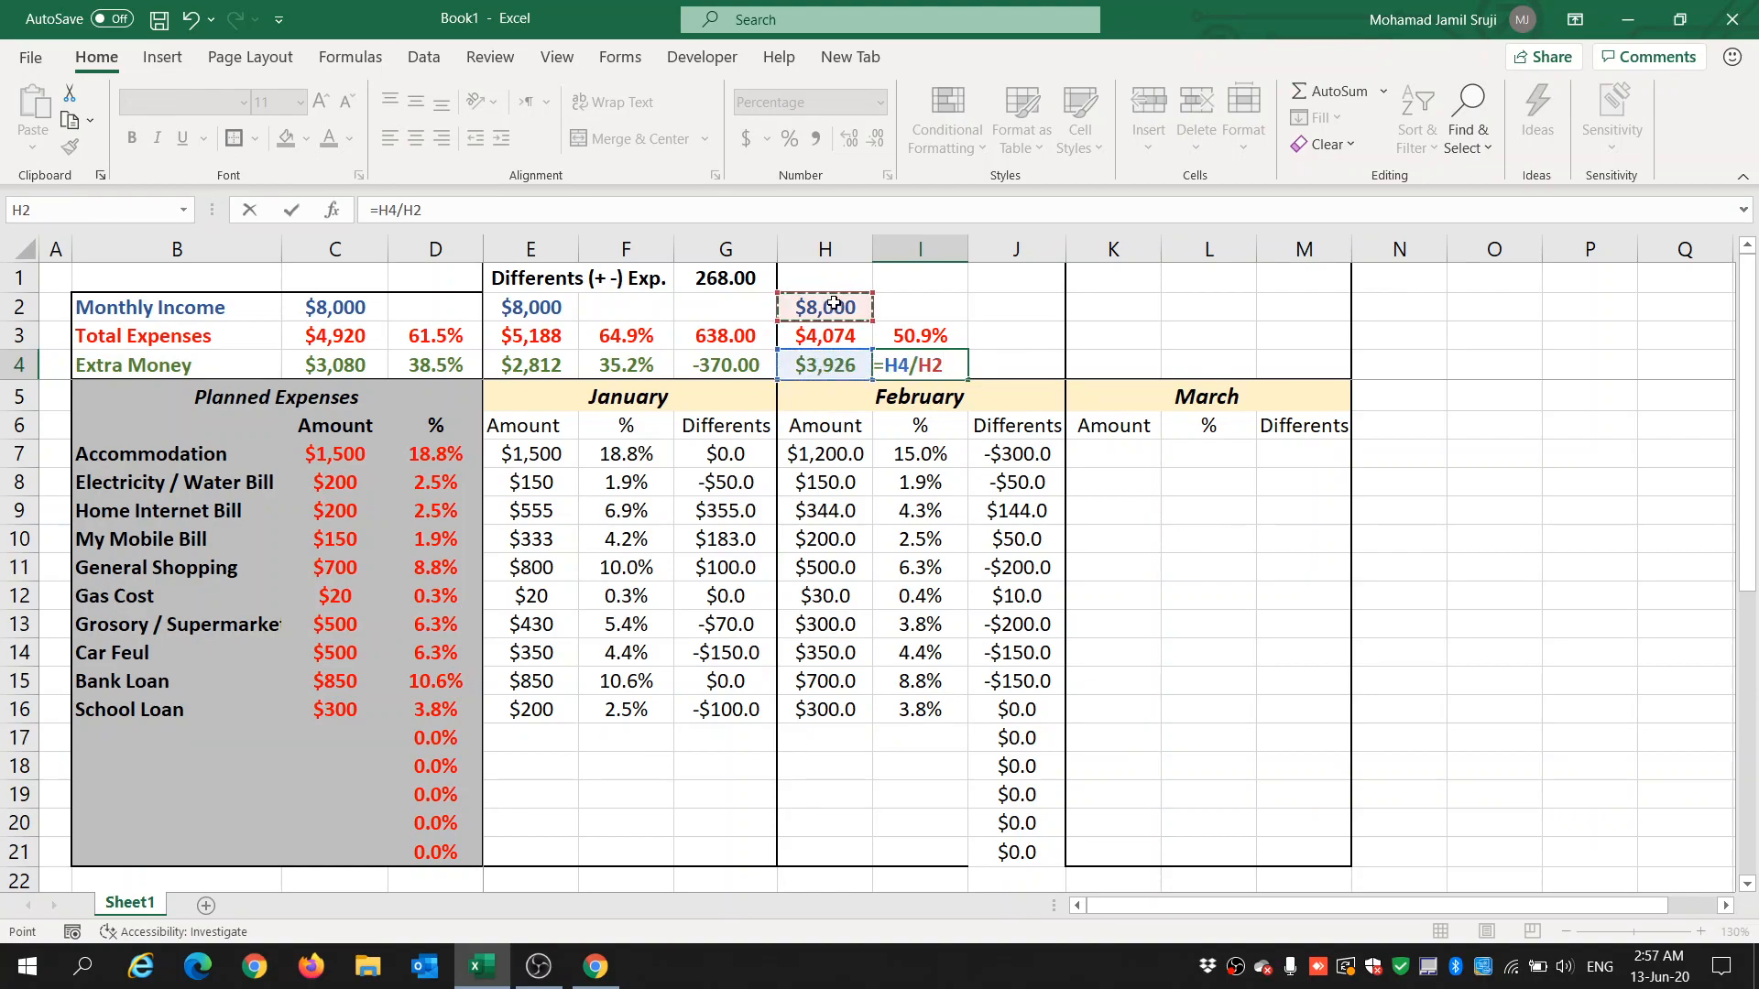
key("Return")
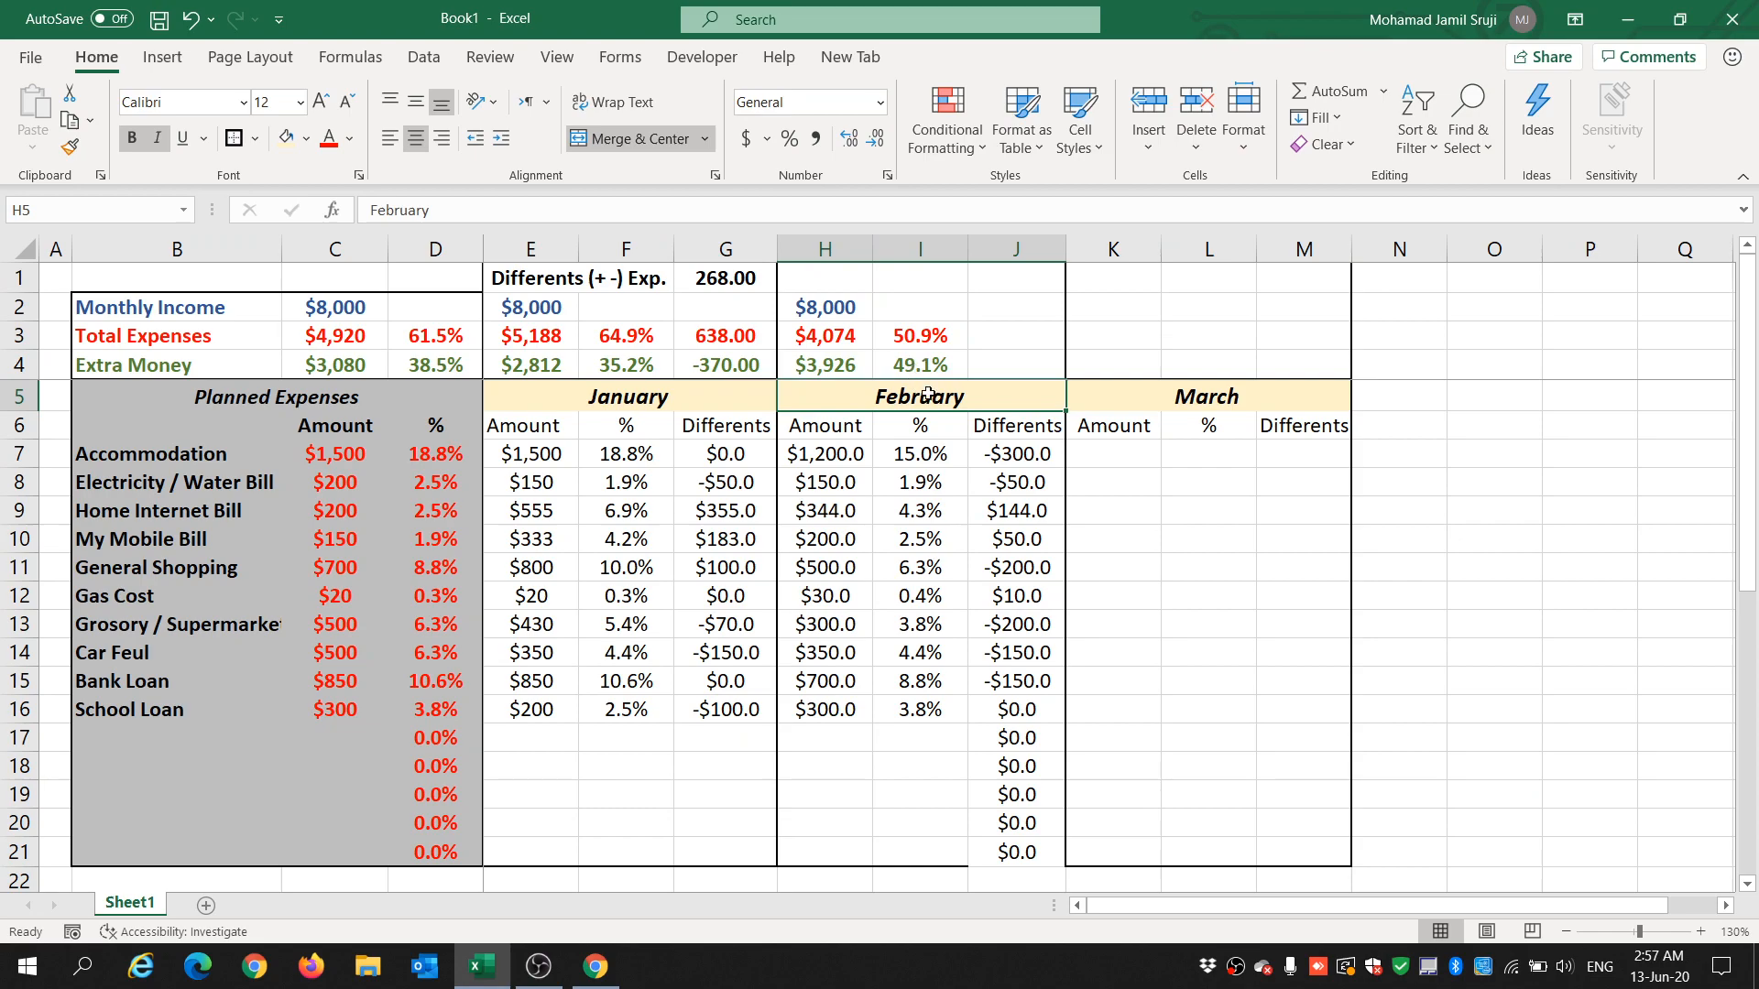
Examine February's differences in J7:J21 and the empty summary cells J3 and J4 above them.
left_click(1004, 364)
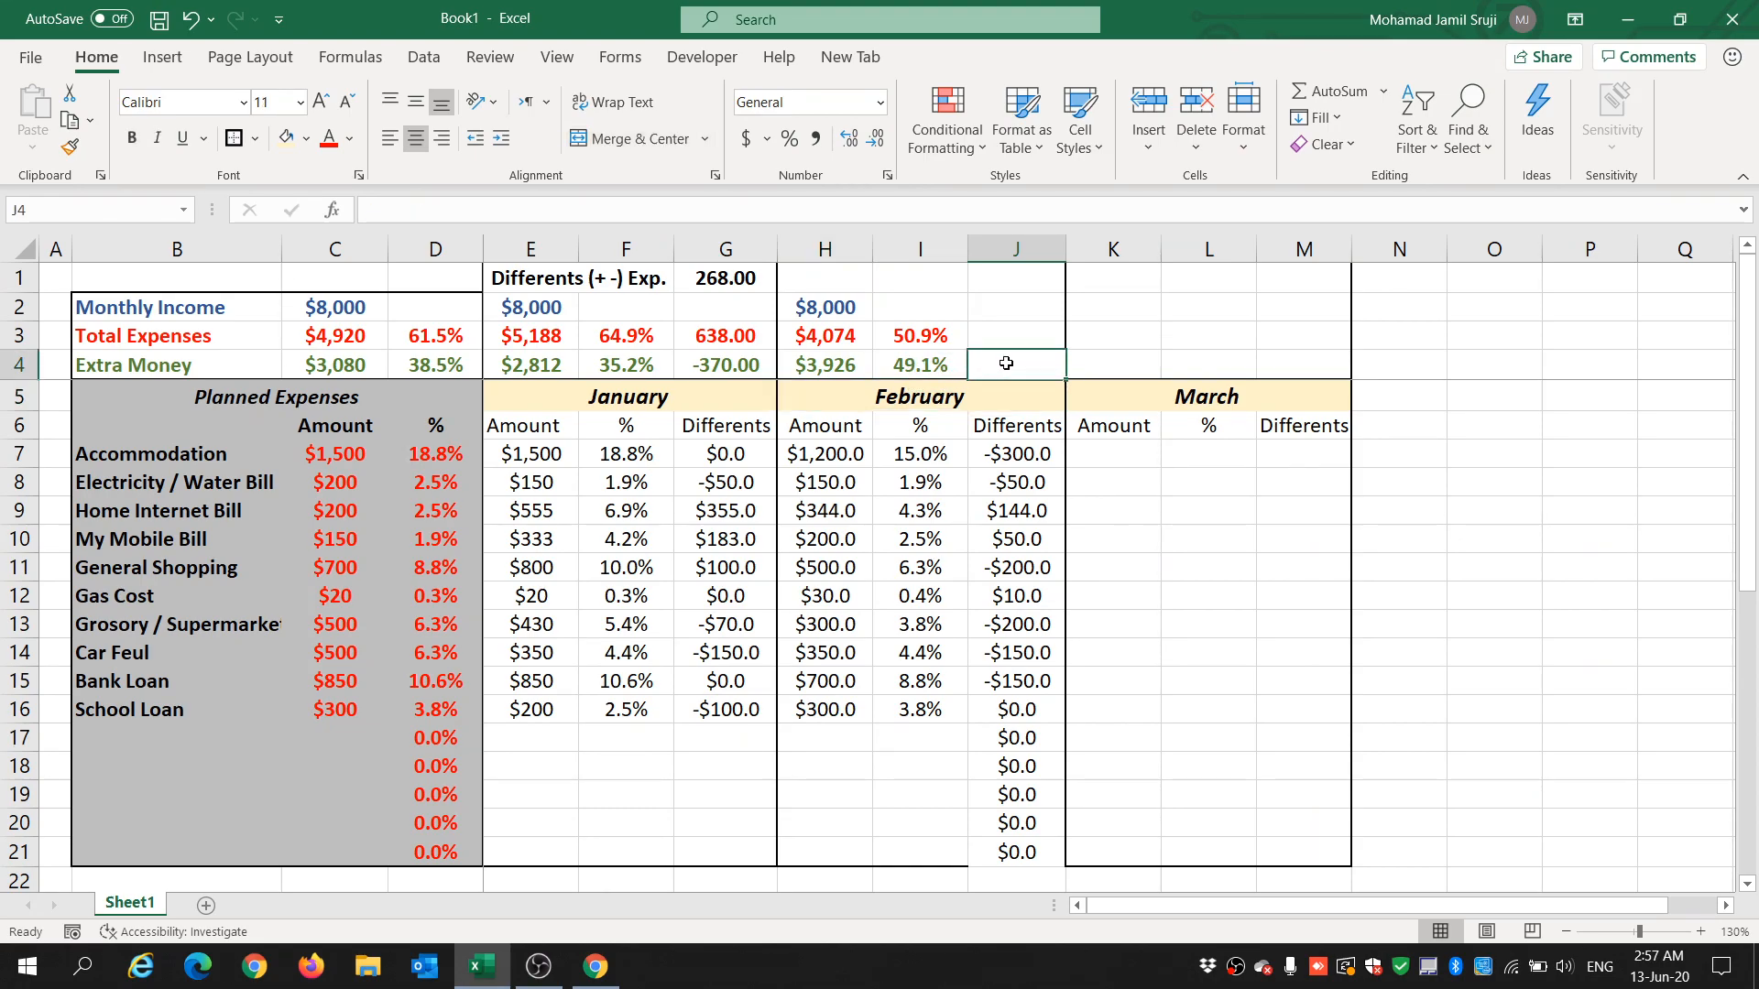
left_click_drag(1019, 455, 1025, 853)
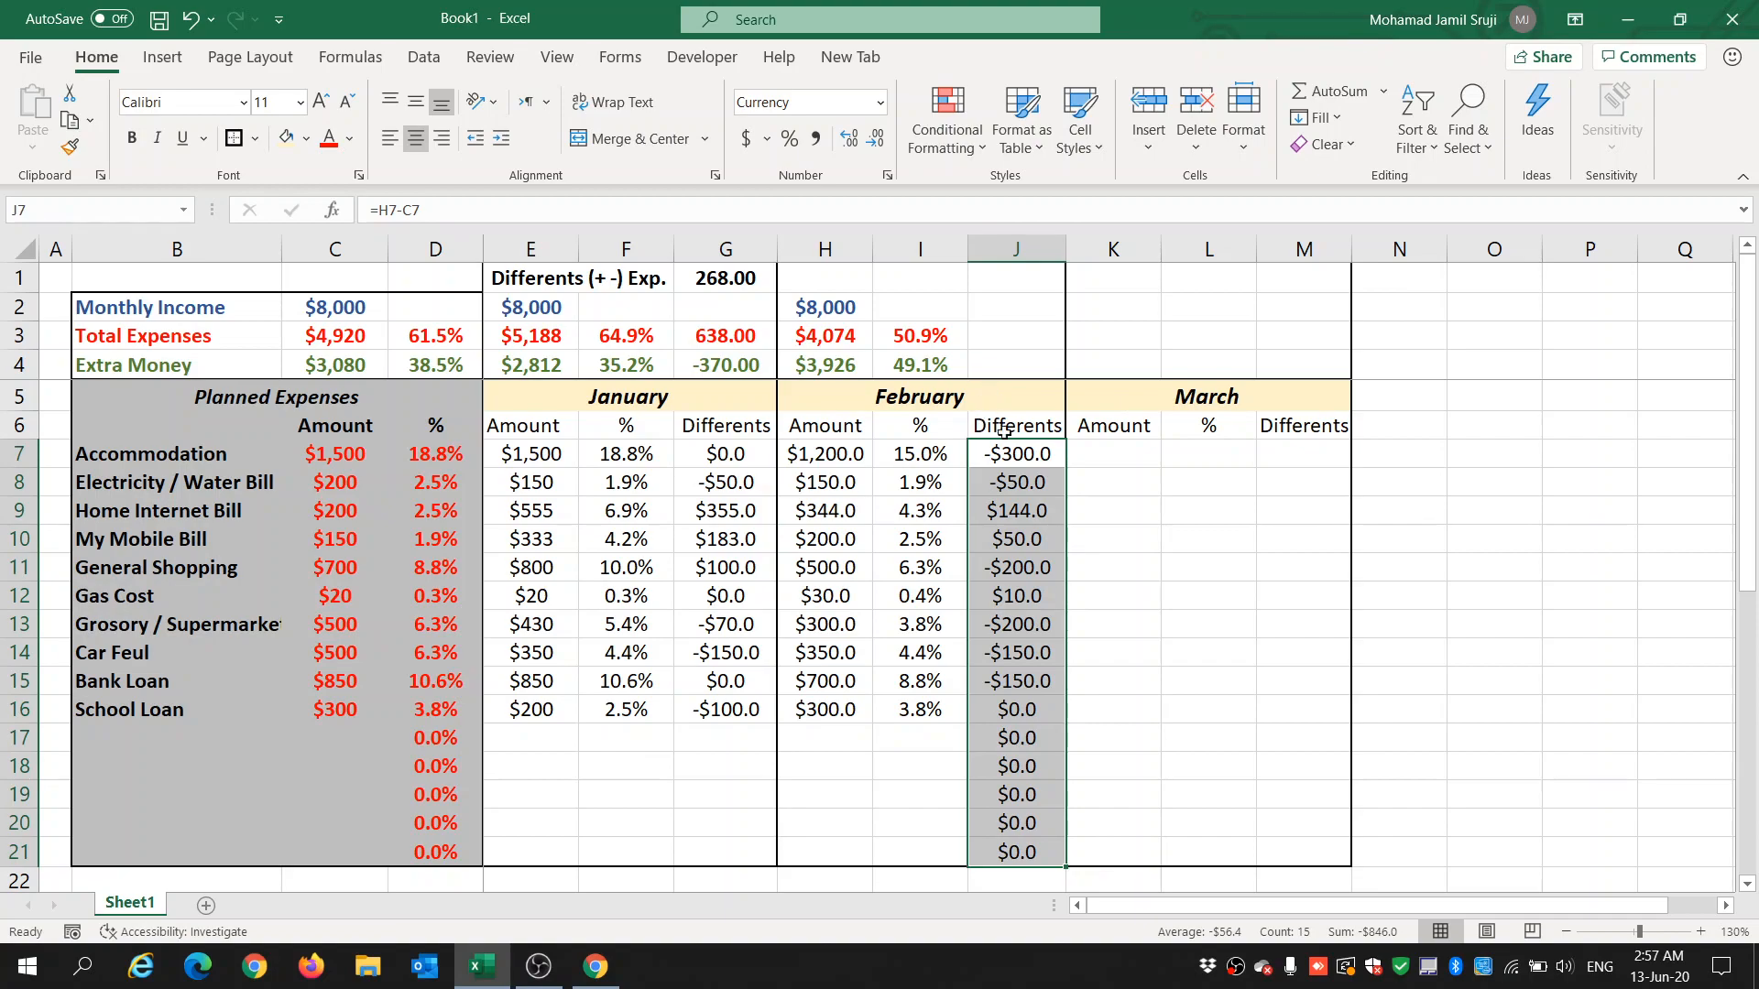
left_click(1011, 339)
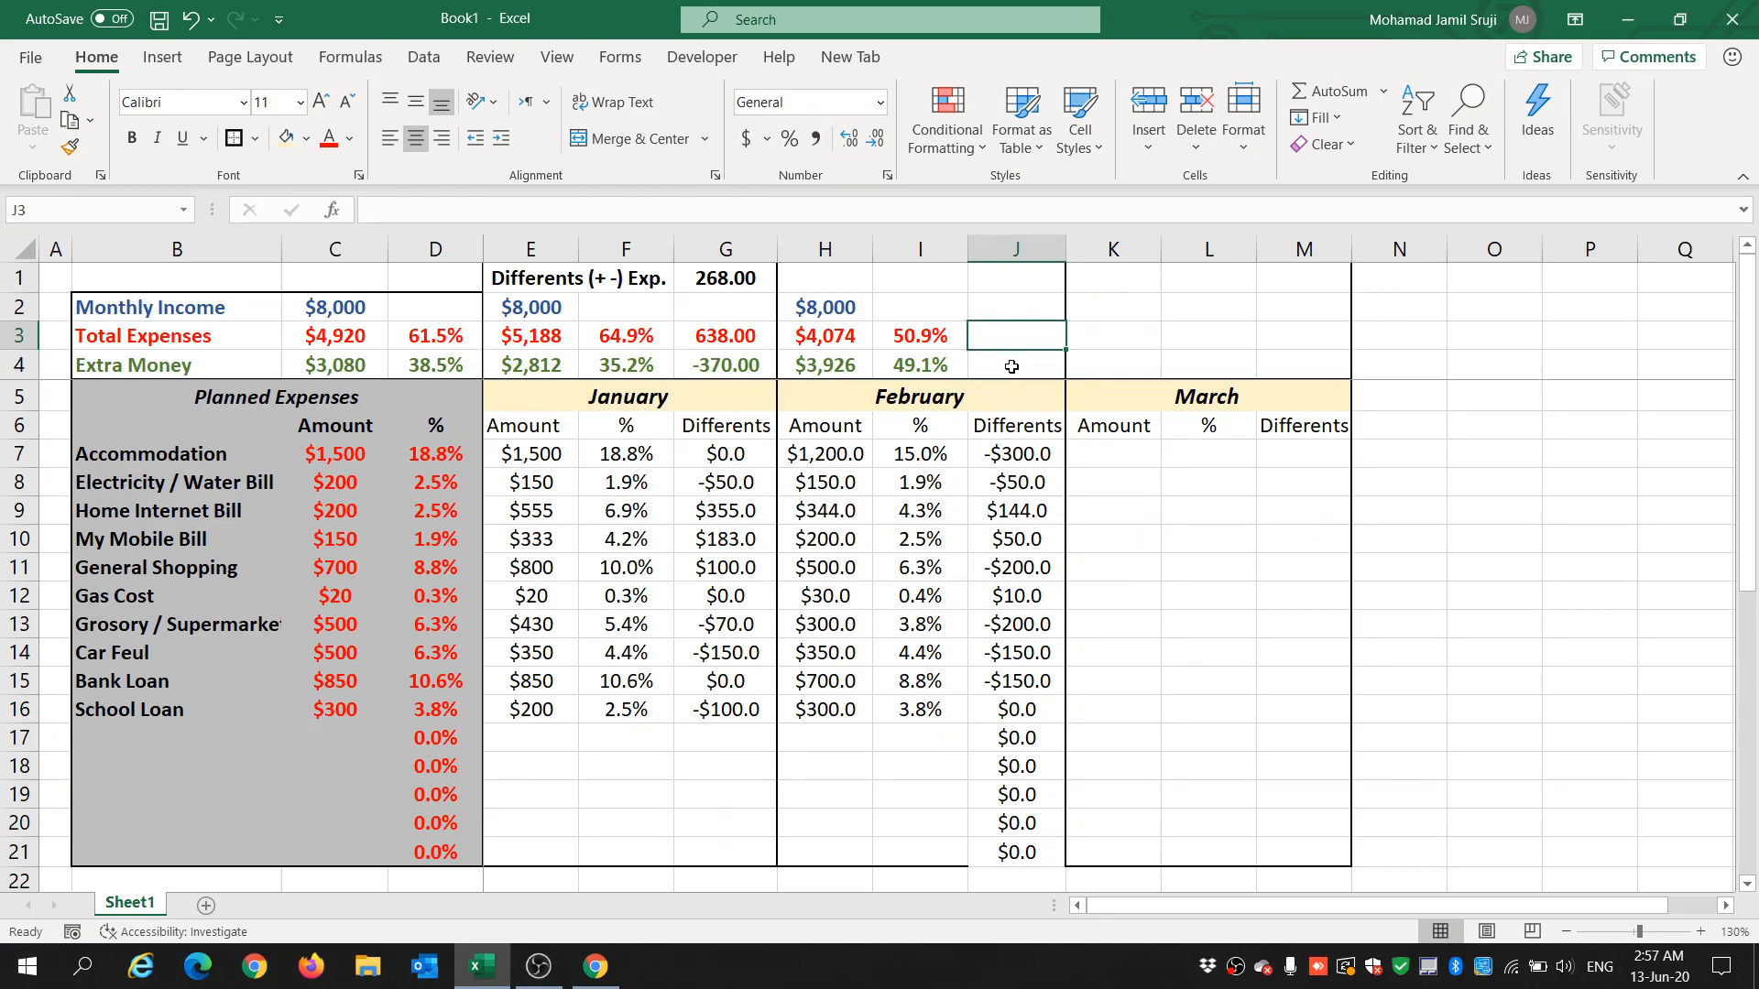
left_click(1011, 366)
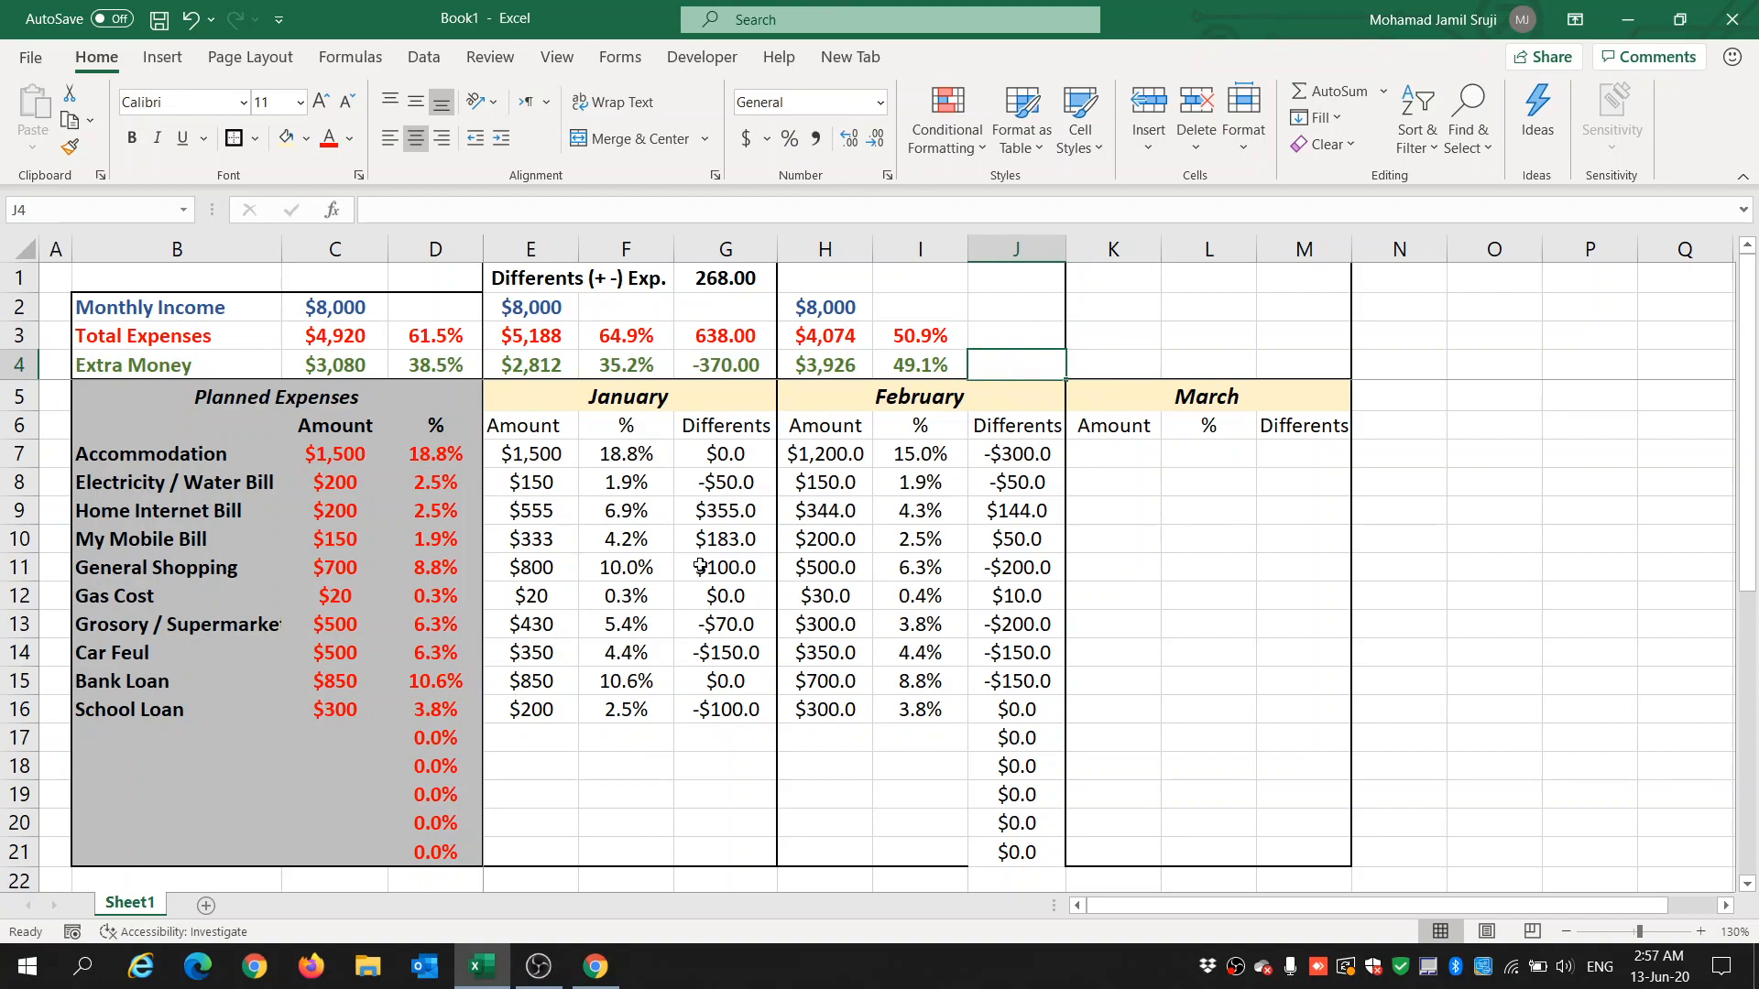
left_click_drag(1002, 331, 1002, 355)
left_click(1000, 338)
left_click(994, 367)
left_click(1002, 335)
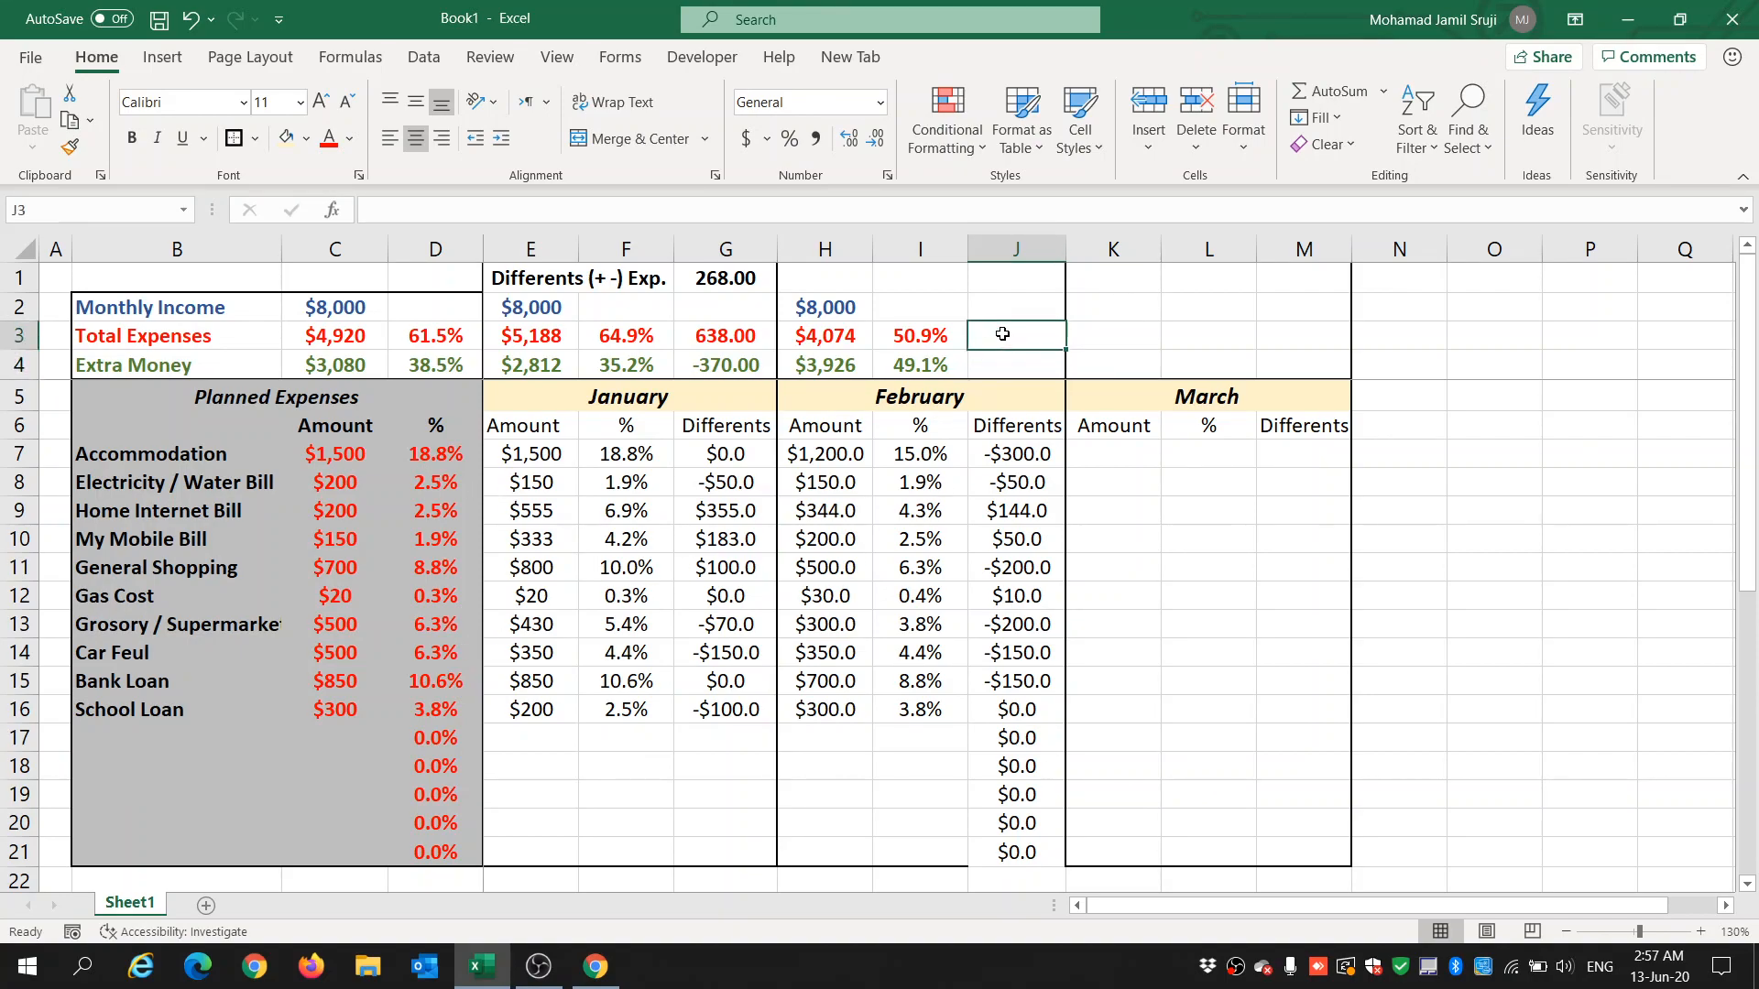
left_click(993, 368)
left_click(997, 334)
Copy January's "Differents (+ -) Exp." label from E1 to February's H1.
left_click(838, 284)
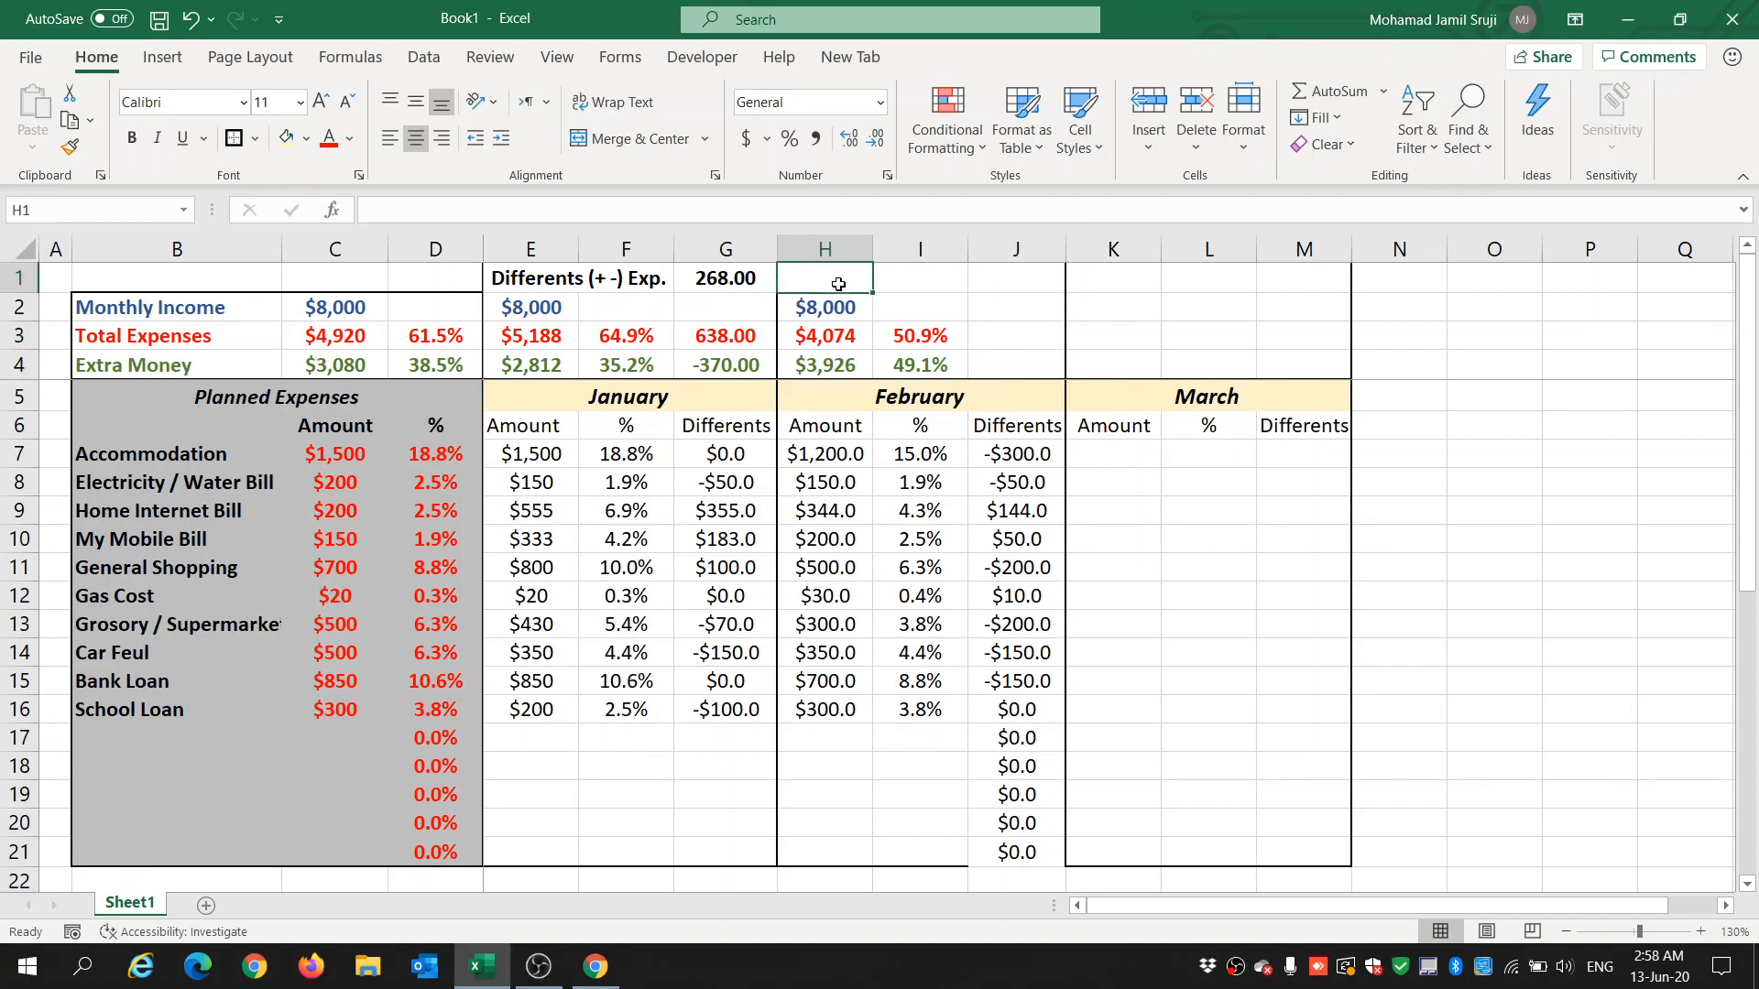
left_click(611, 273)
key("ctrl+c")
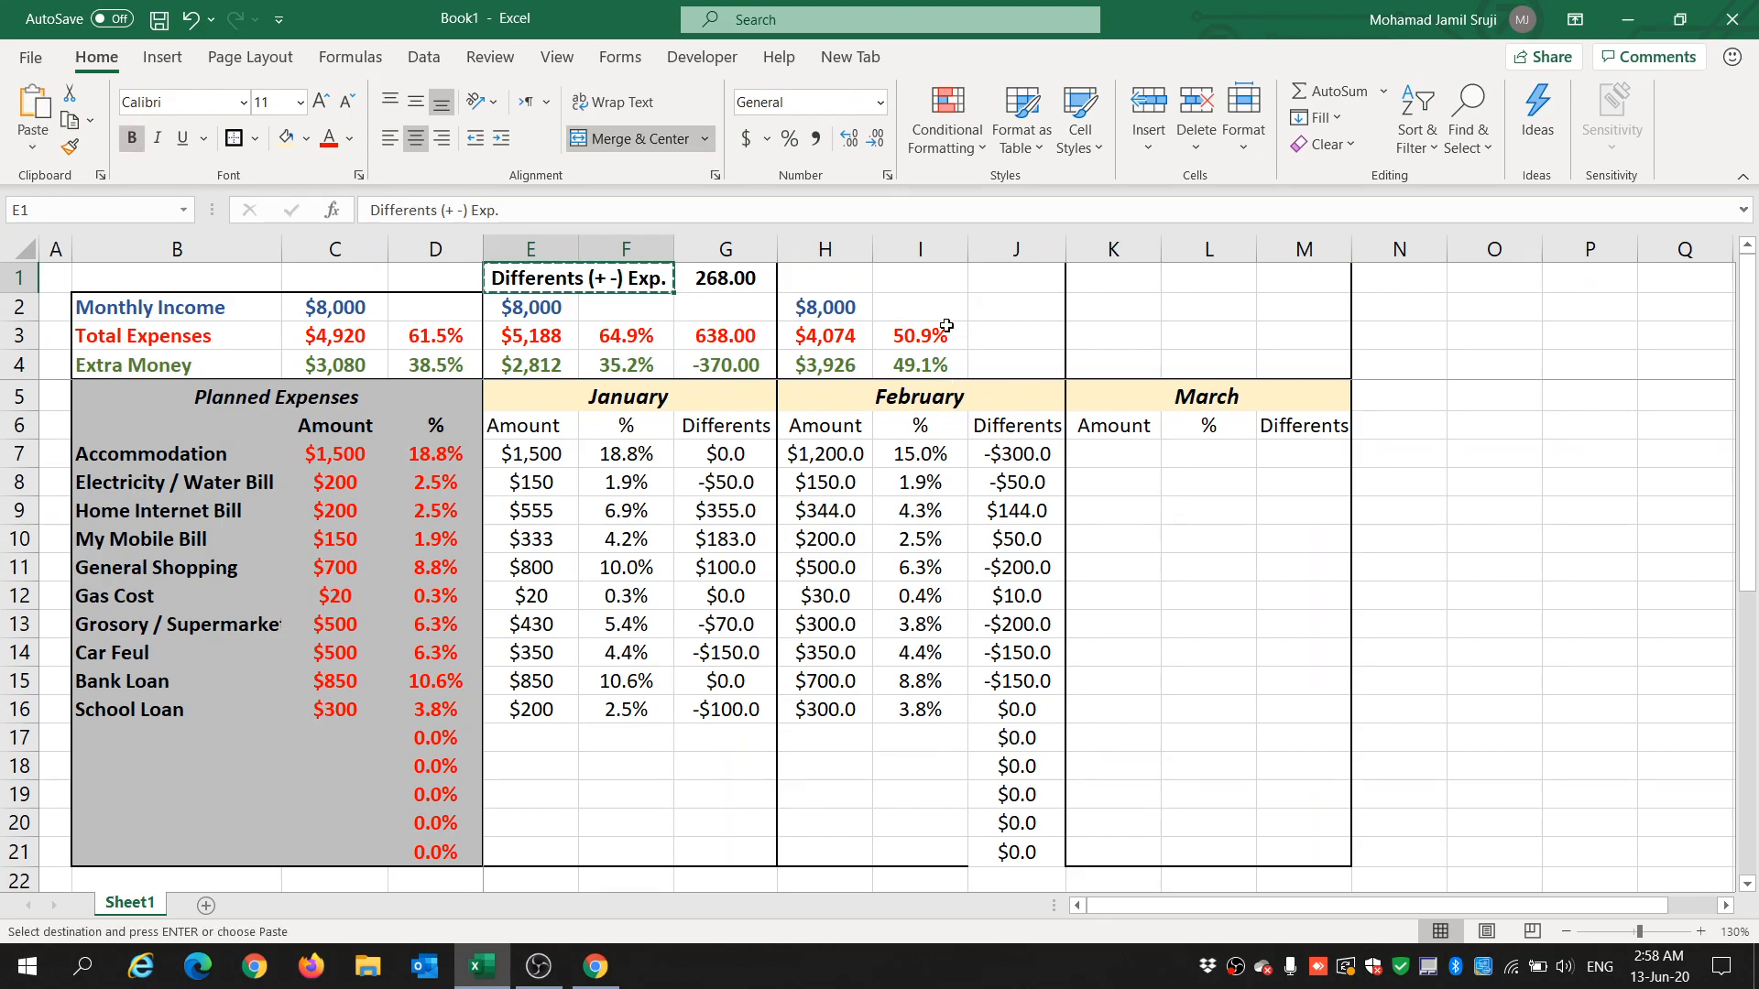
left_click(828, 287)
key("ctrl+v")
Calculate February's overall expense difference in J1 with =J3+J4.
left_click(1020, 271)
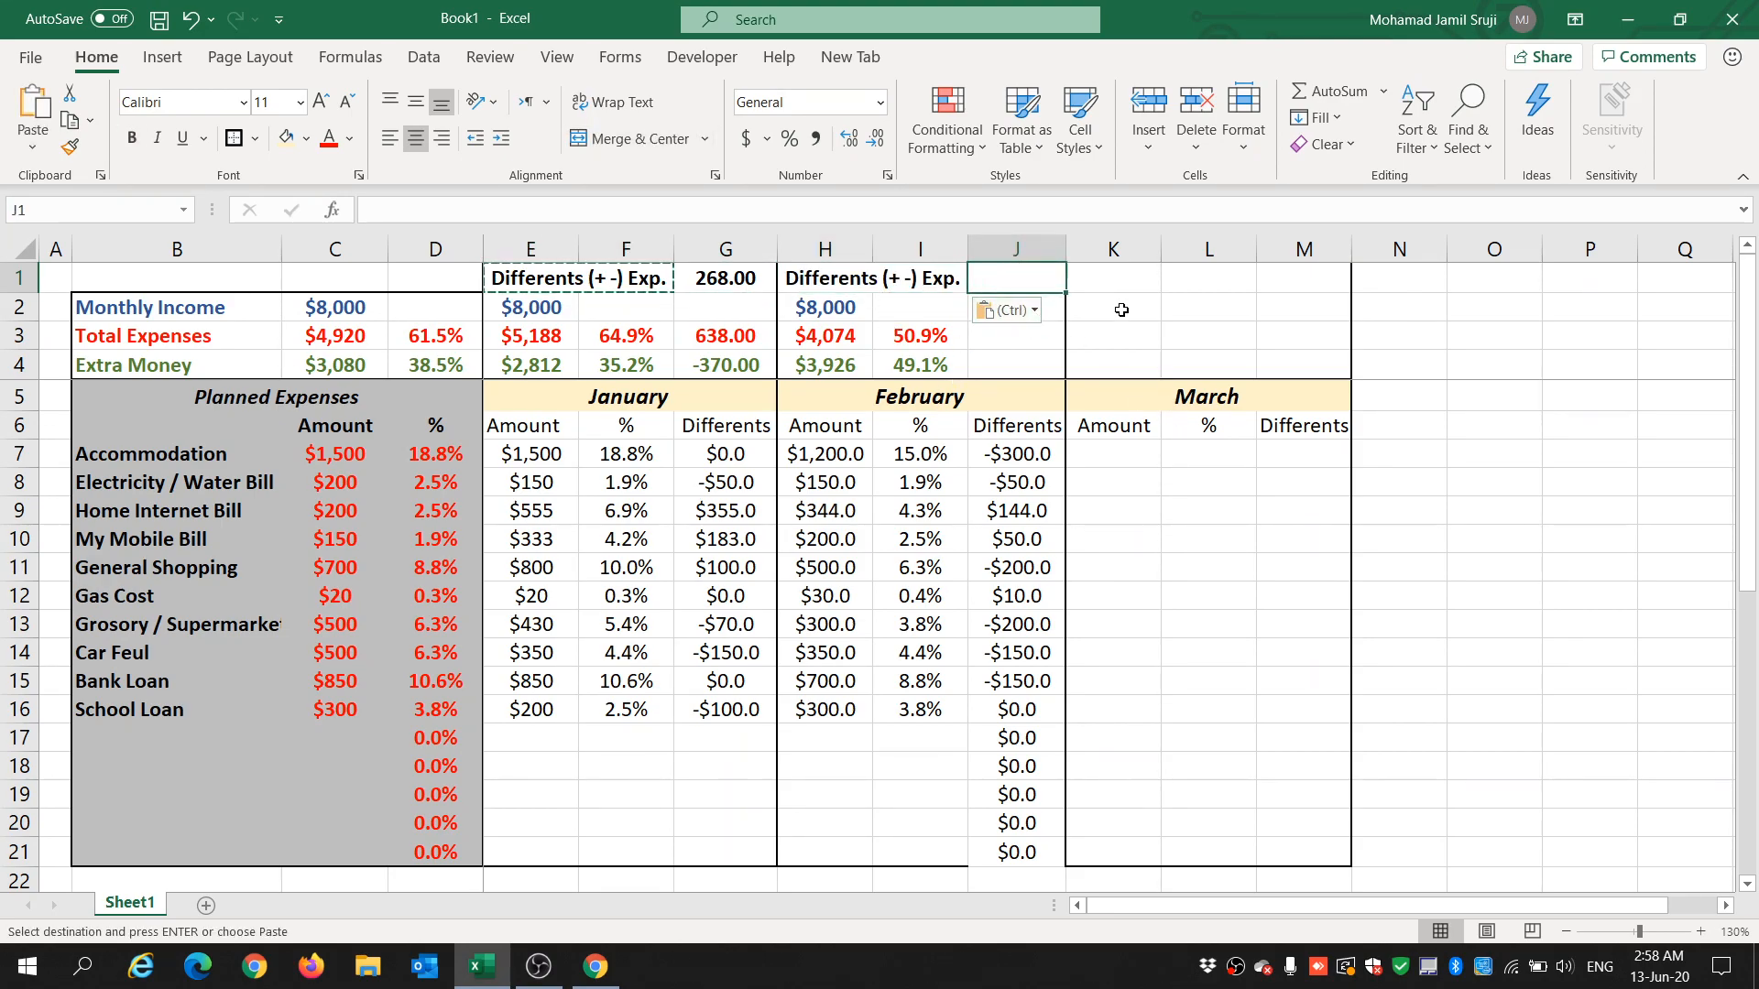
type("=")
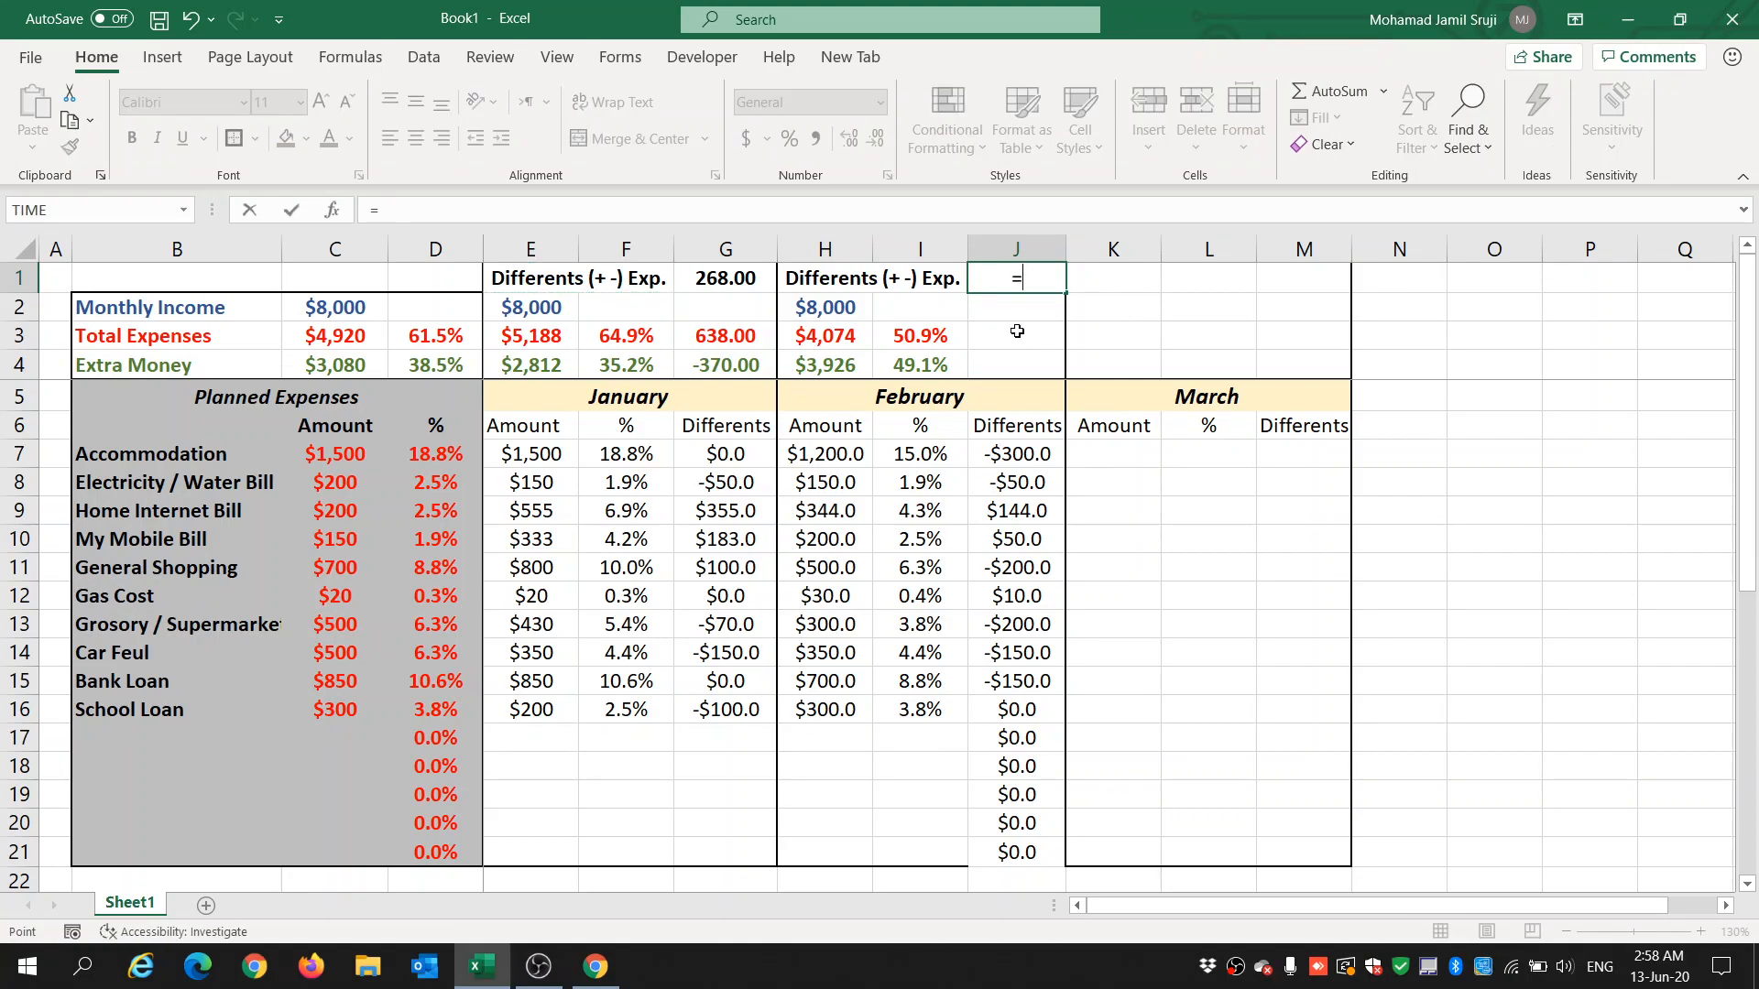
left_click(1016, 332)
type("+")
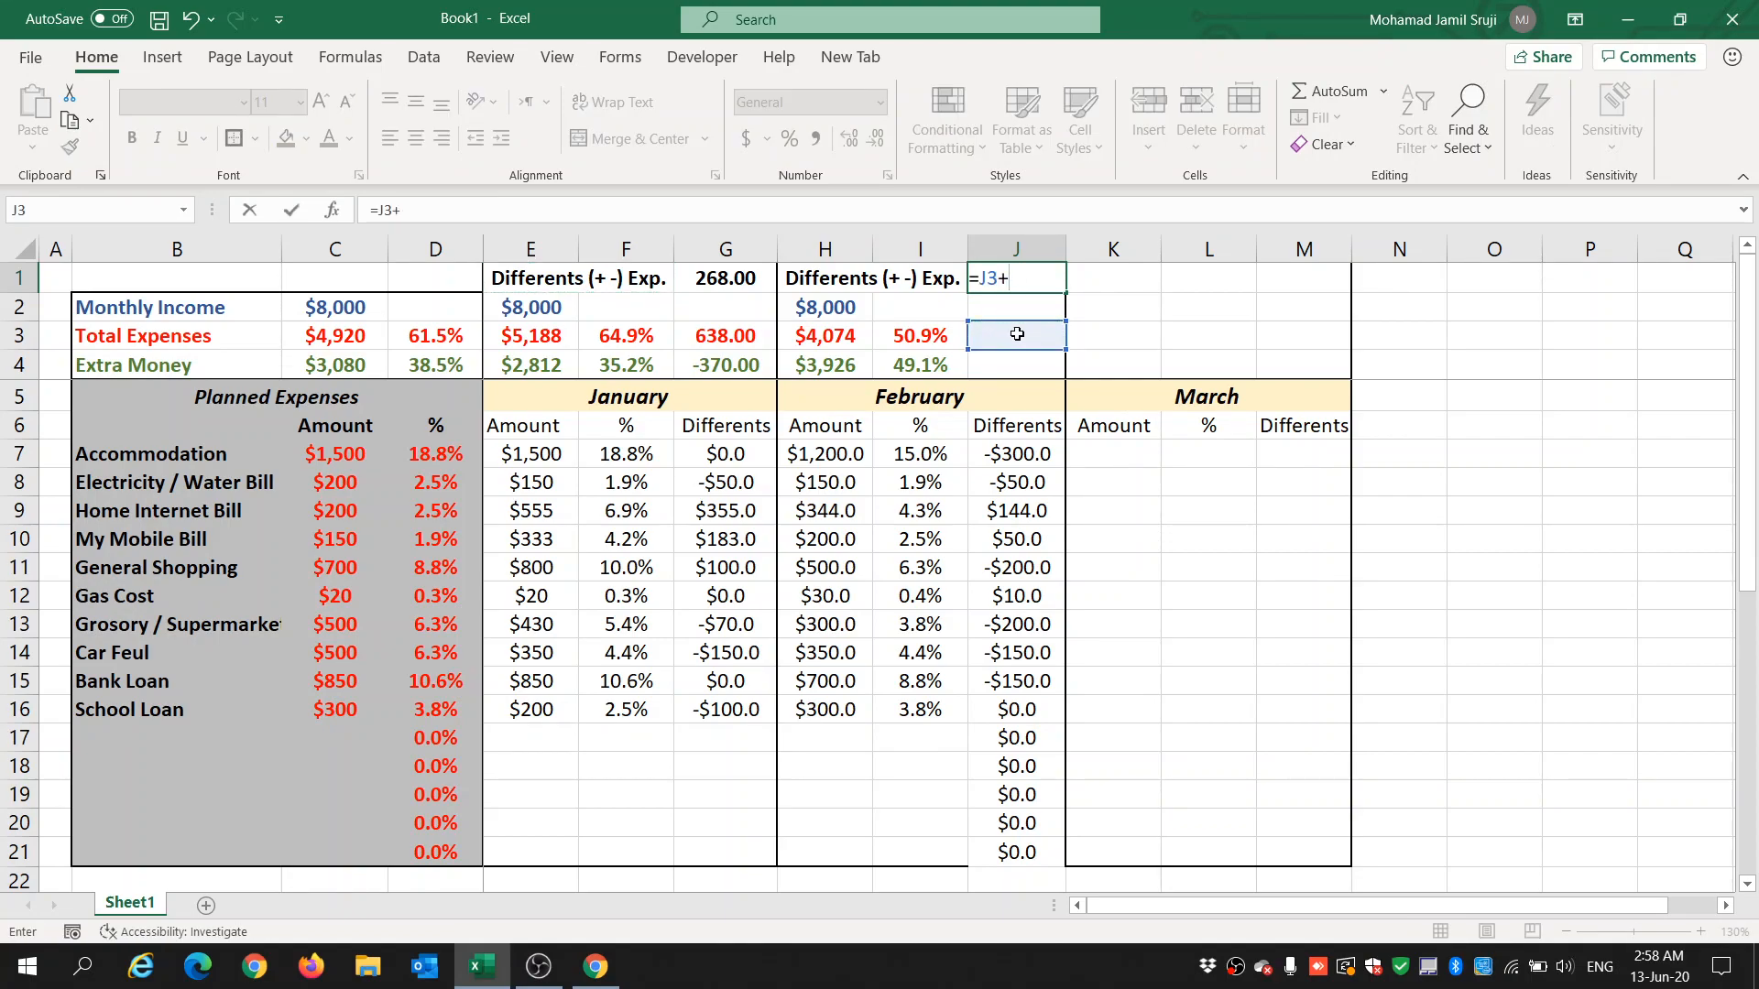
left_click(1020, 367)
key("Return")
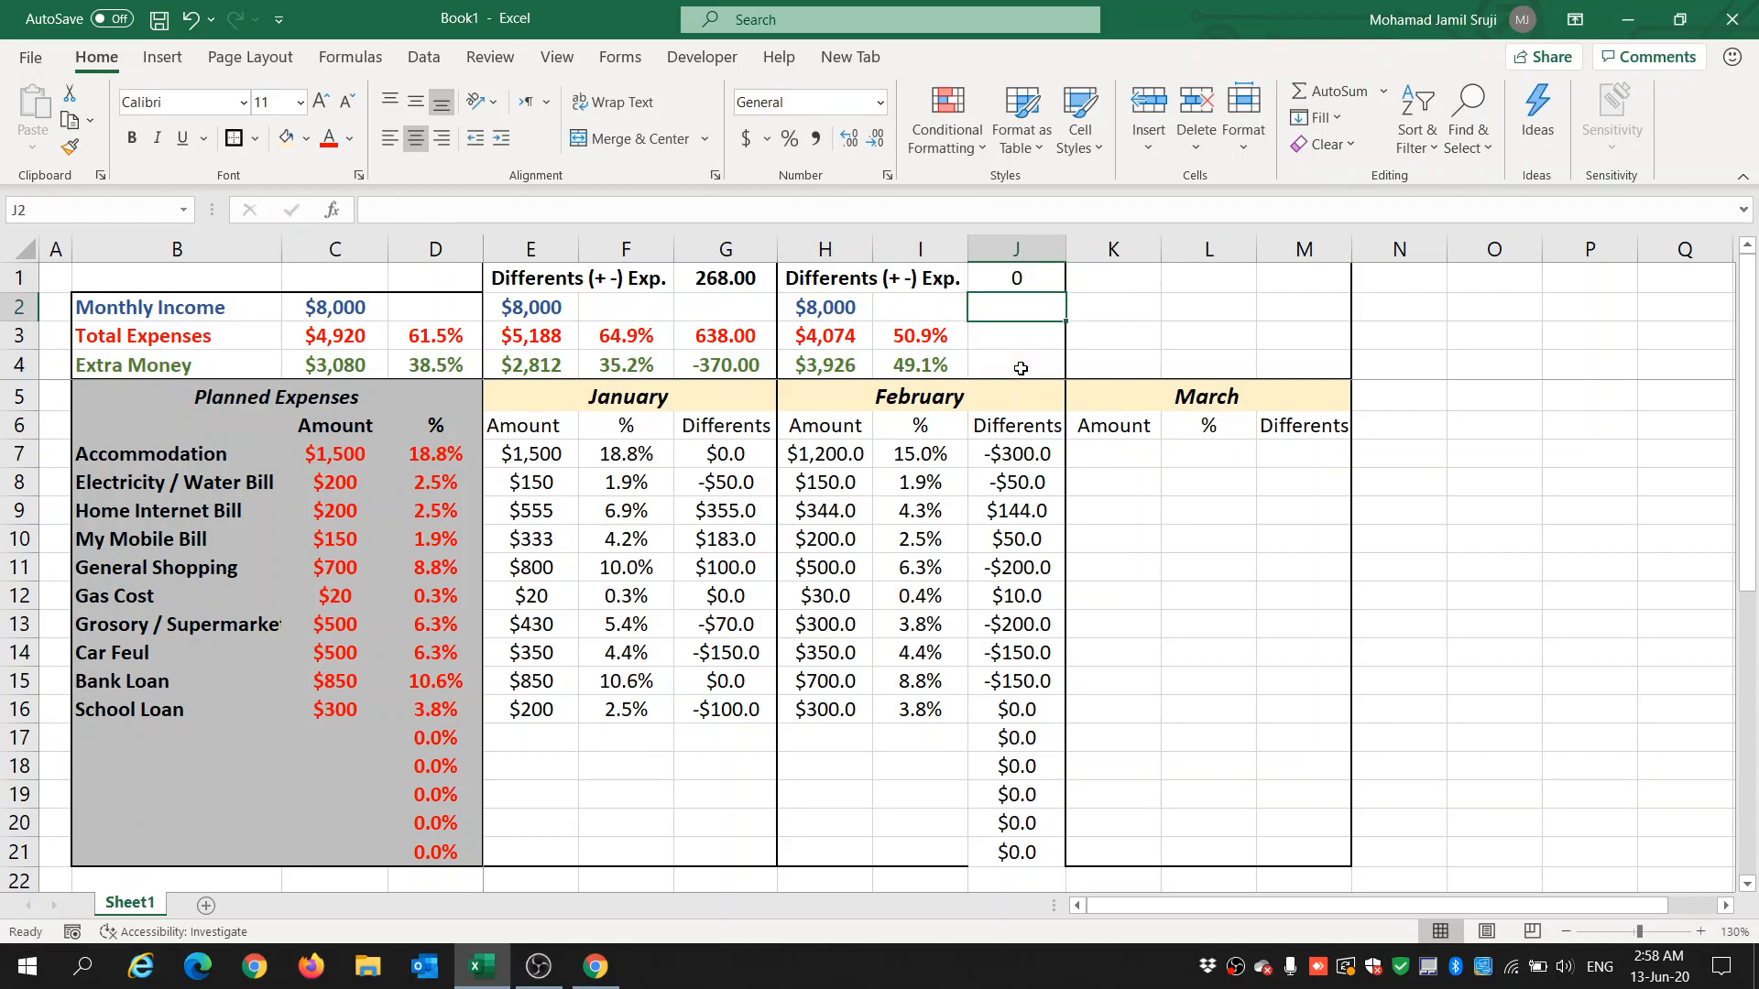
Total February's positive differences in J3 with =SUMIF(J7:J21,">0").
left_click(1021, 339)
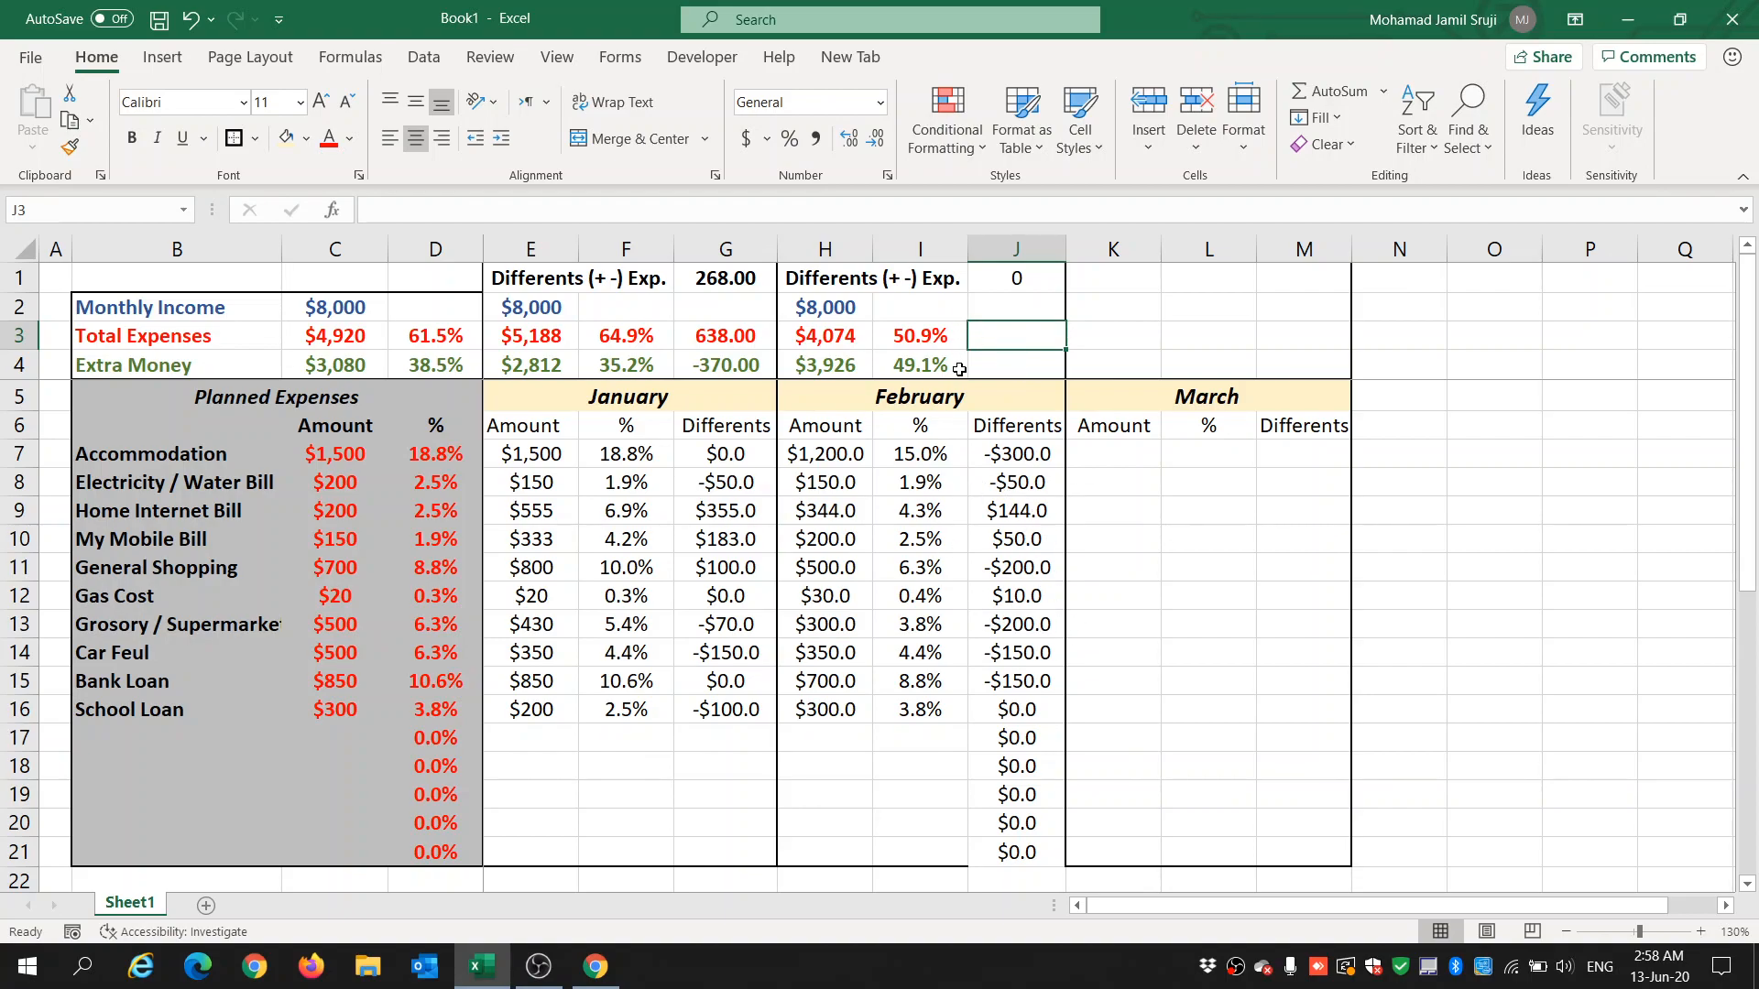
type("=")
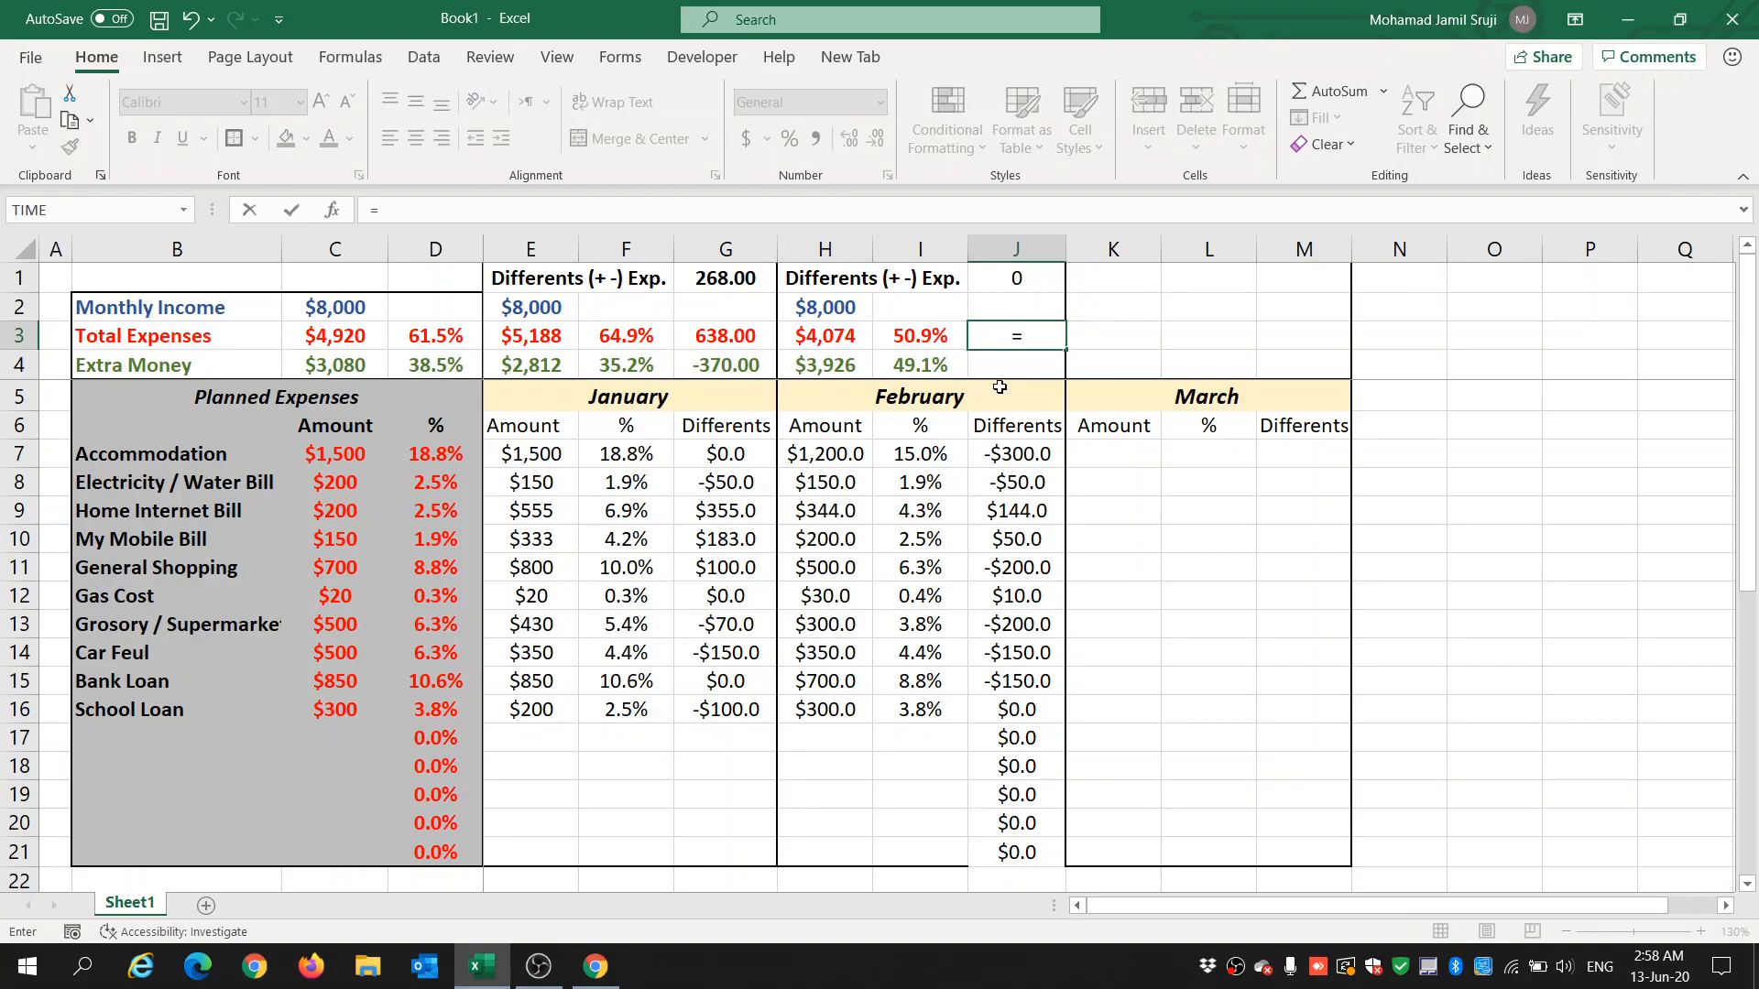
type("sumif")
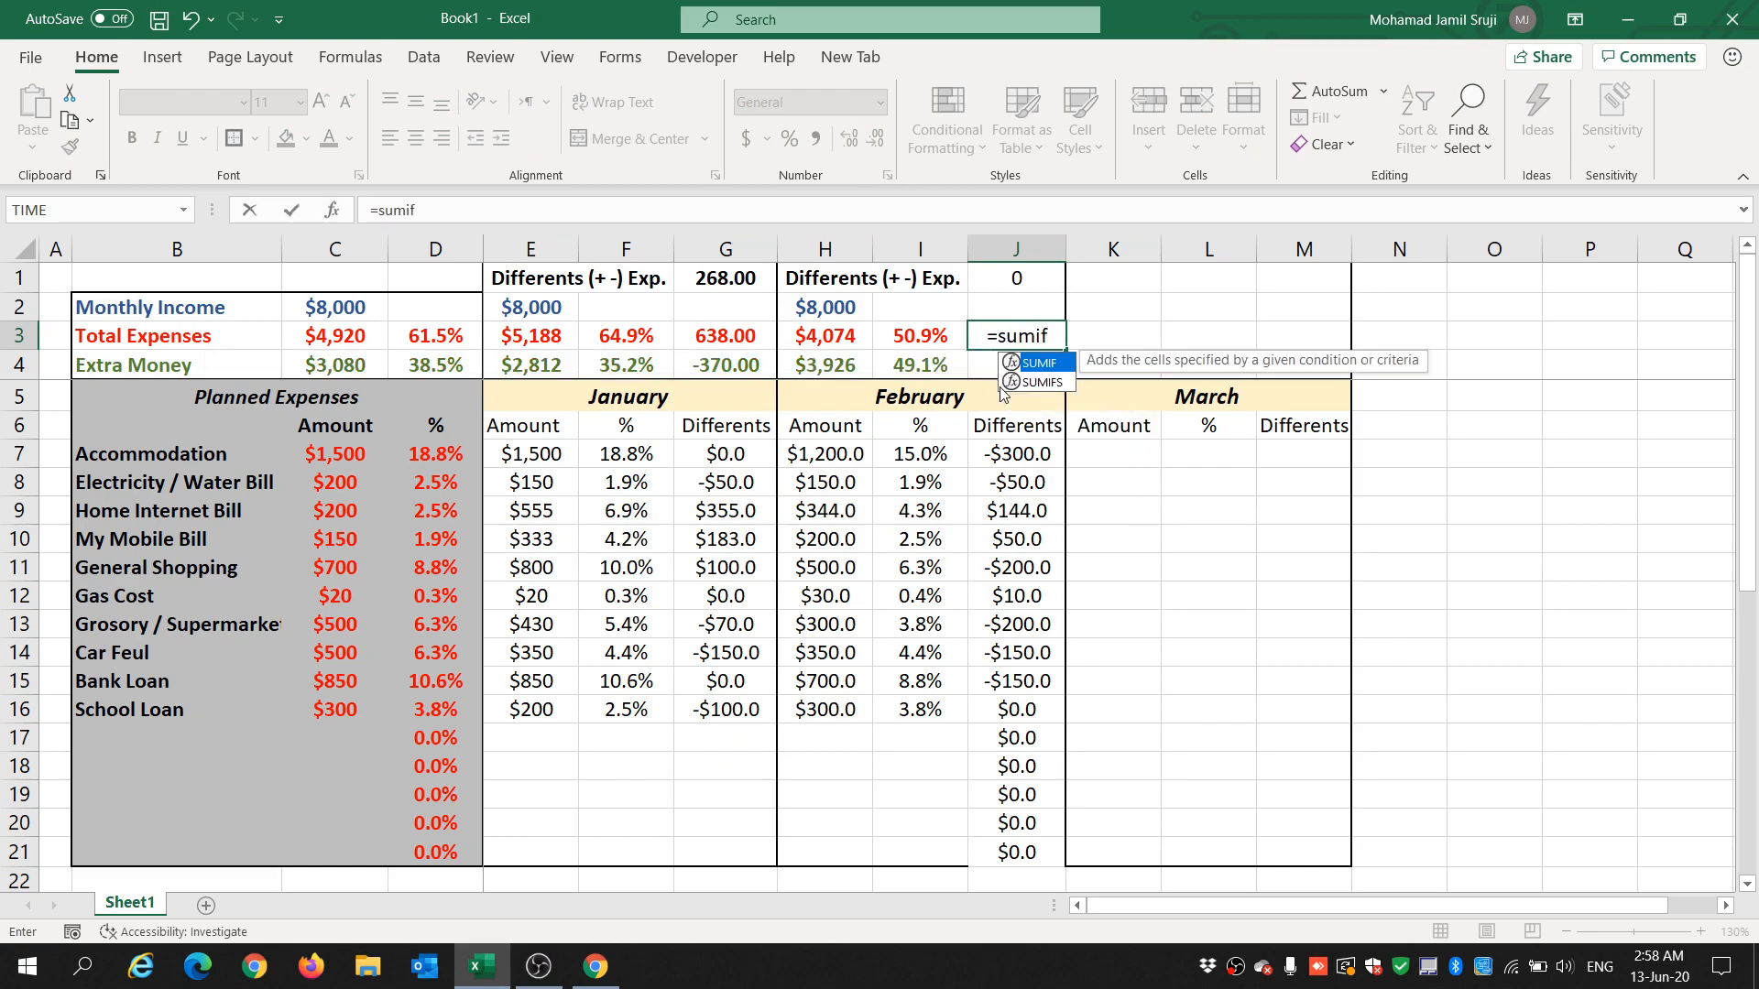
key("Tab")
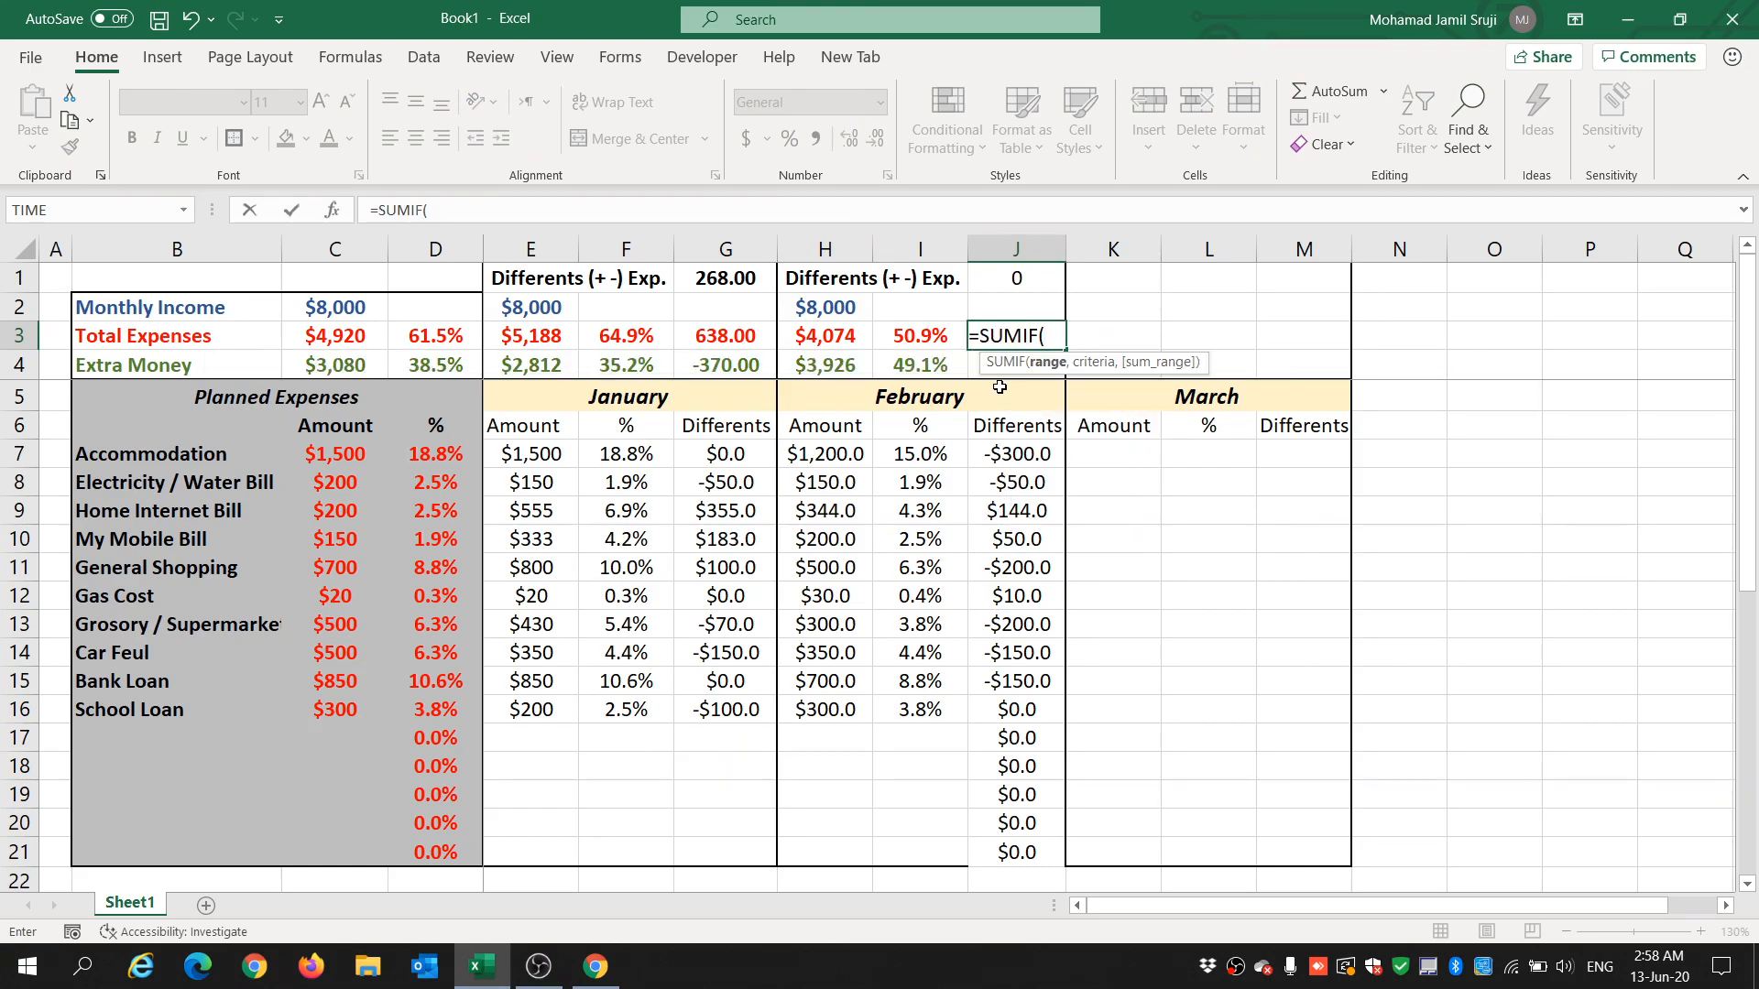
left_click_drag(1015, 454, 1019, 857)
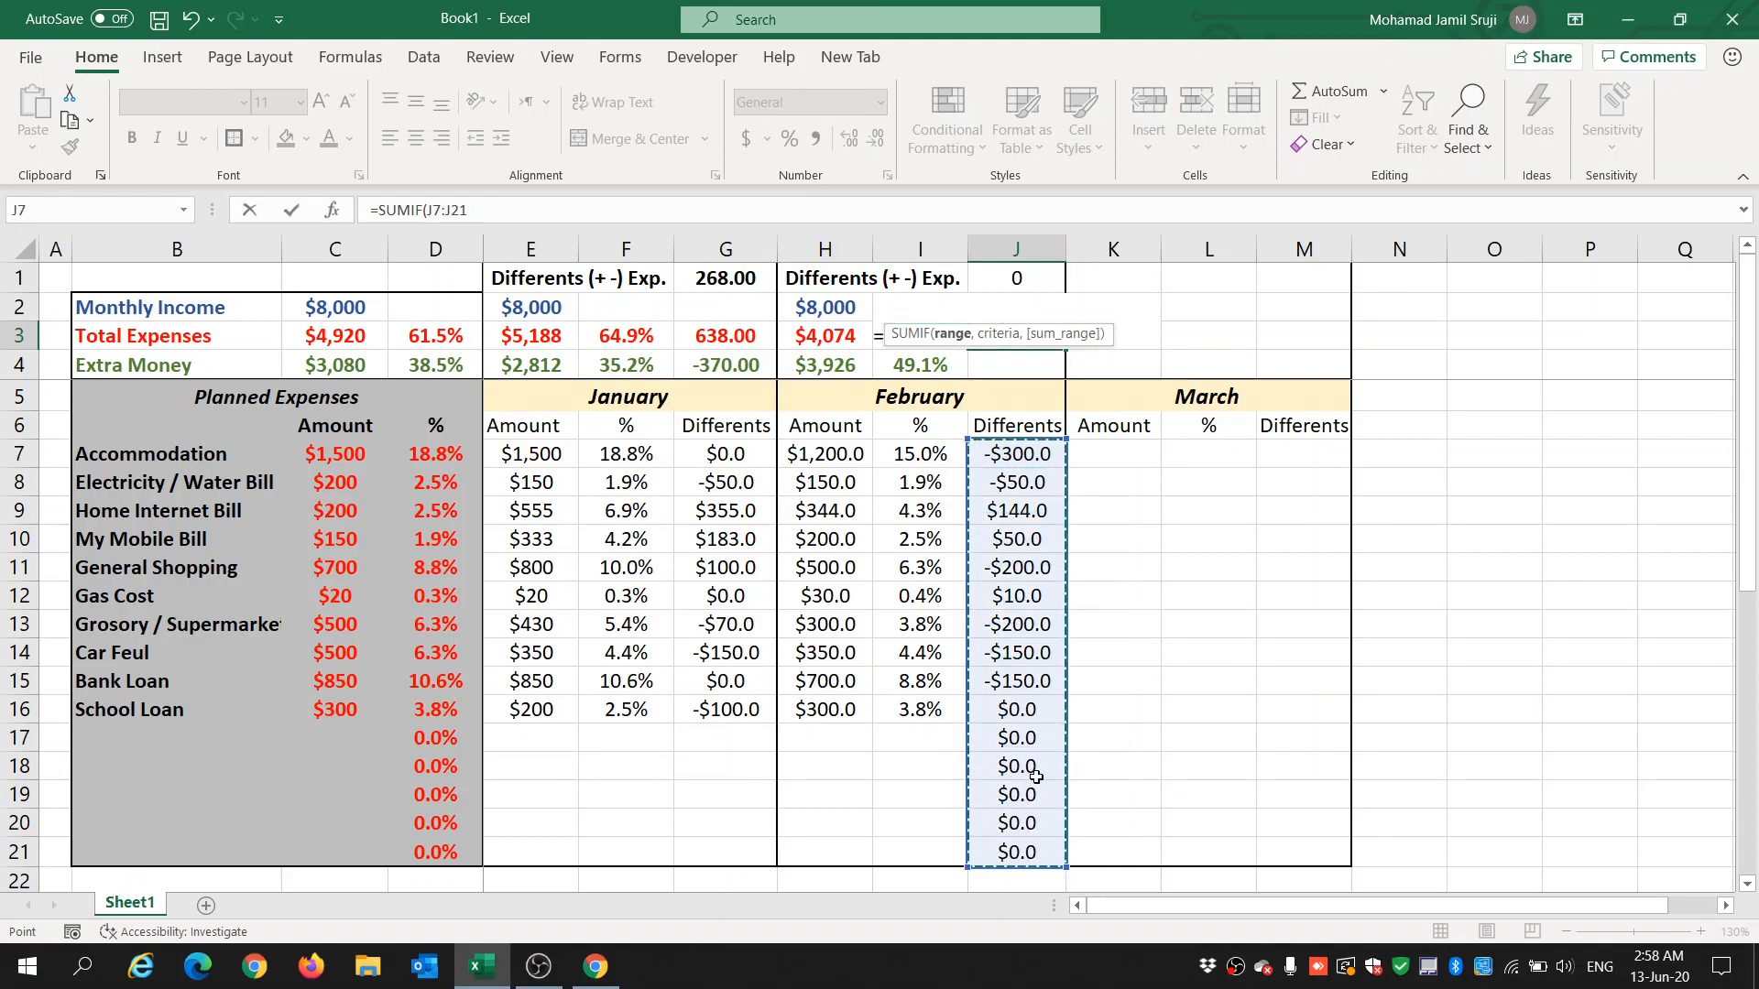
type(",\">")
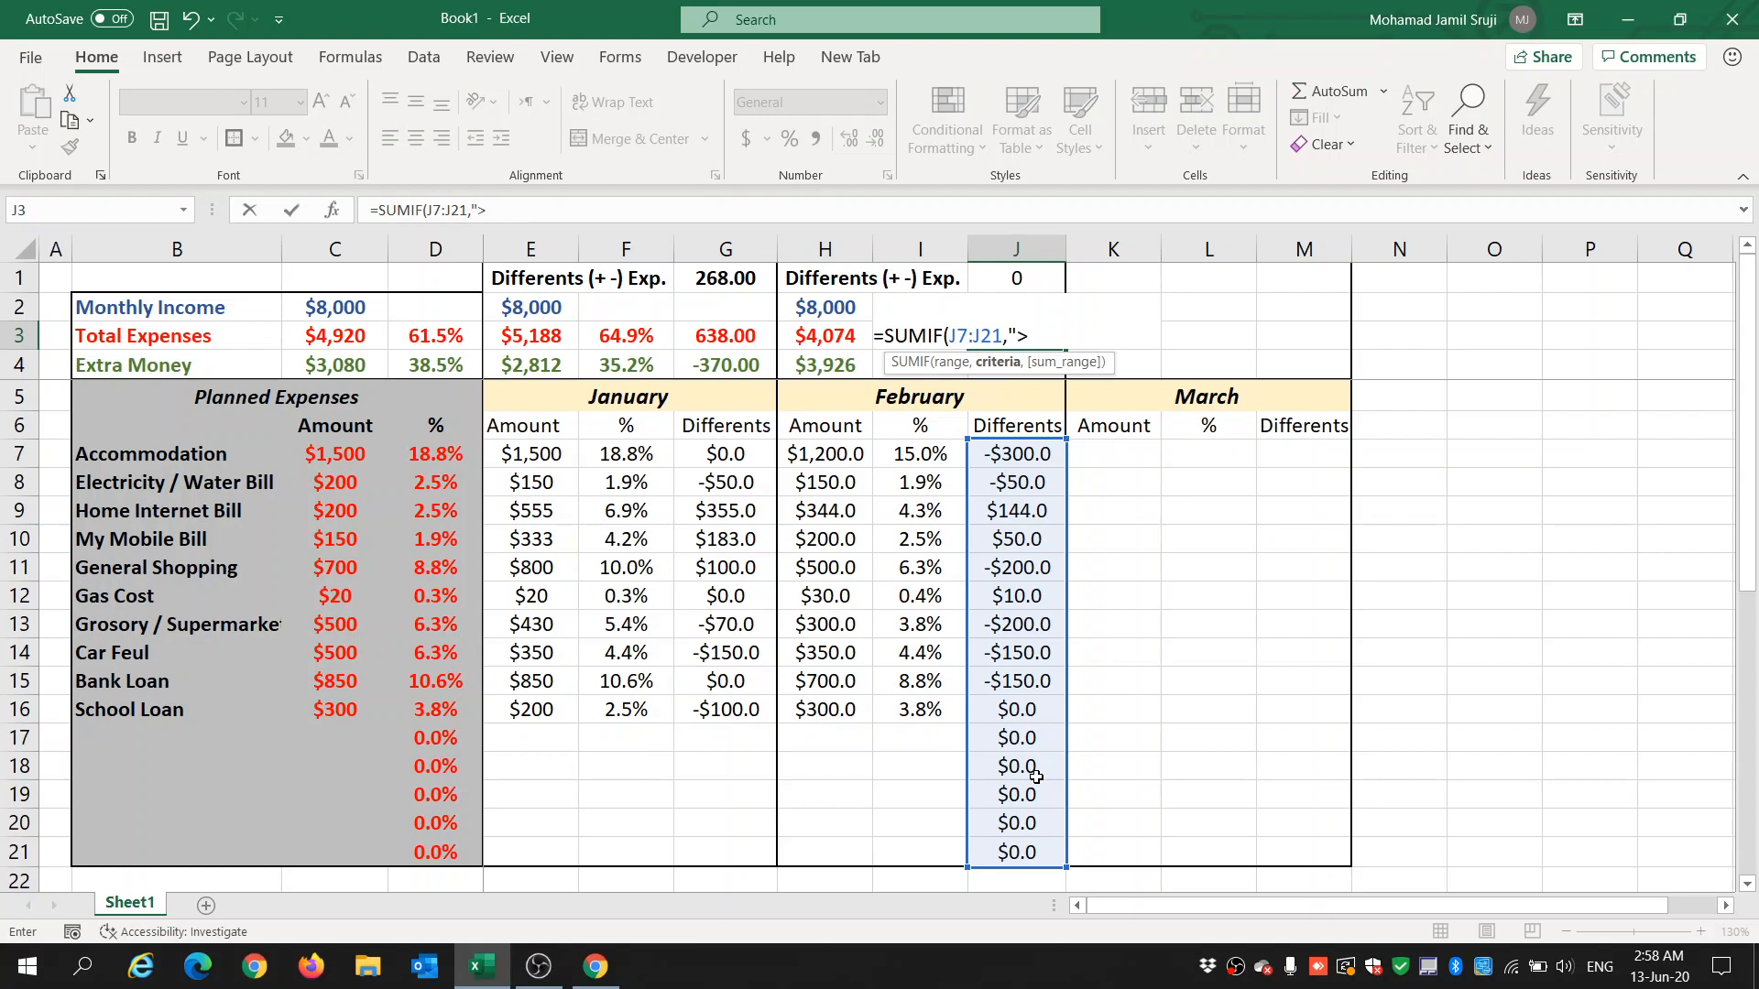
type("0")
type(")")
key("Return")
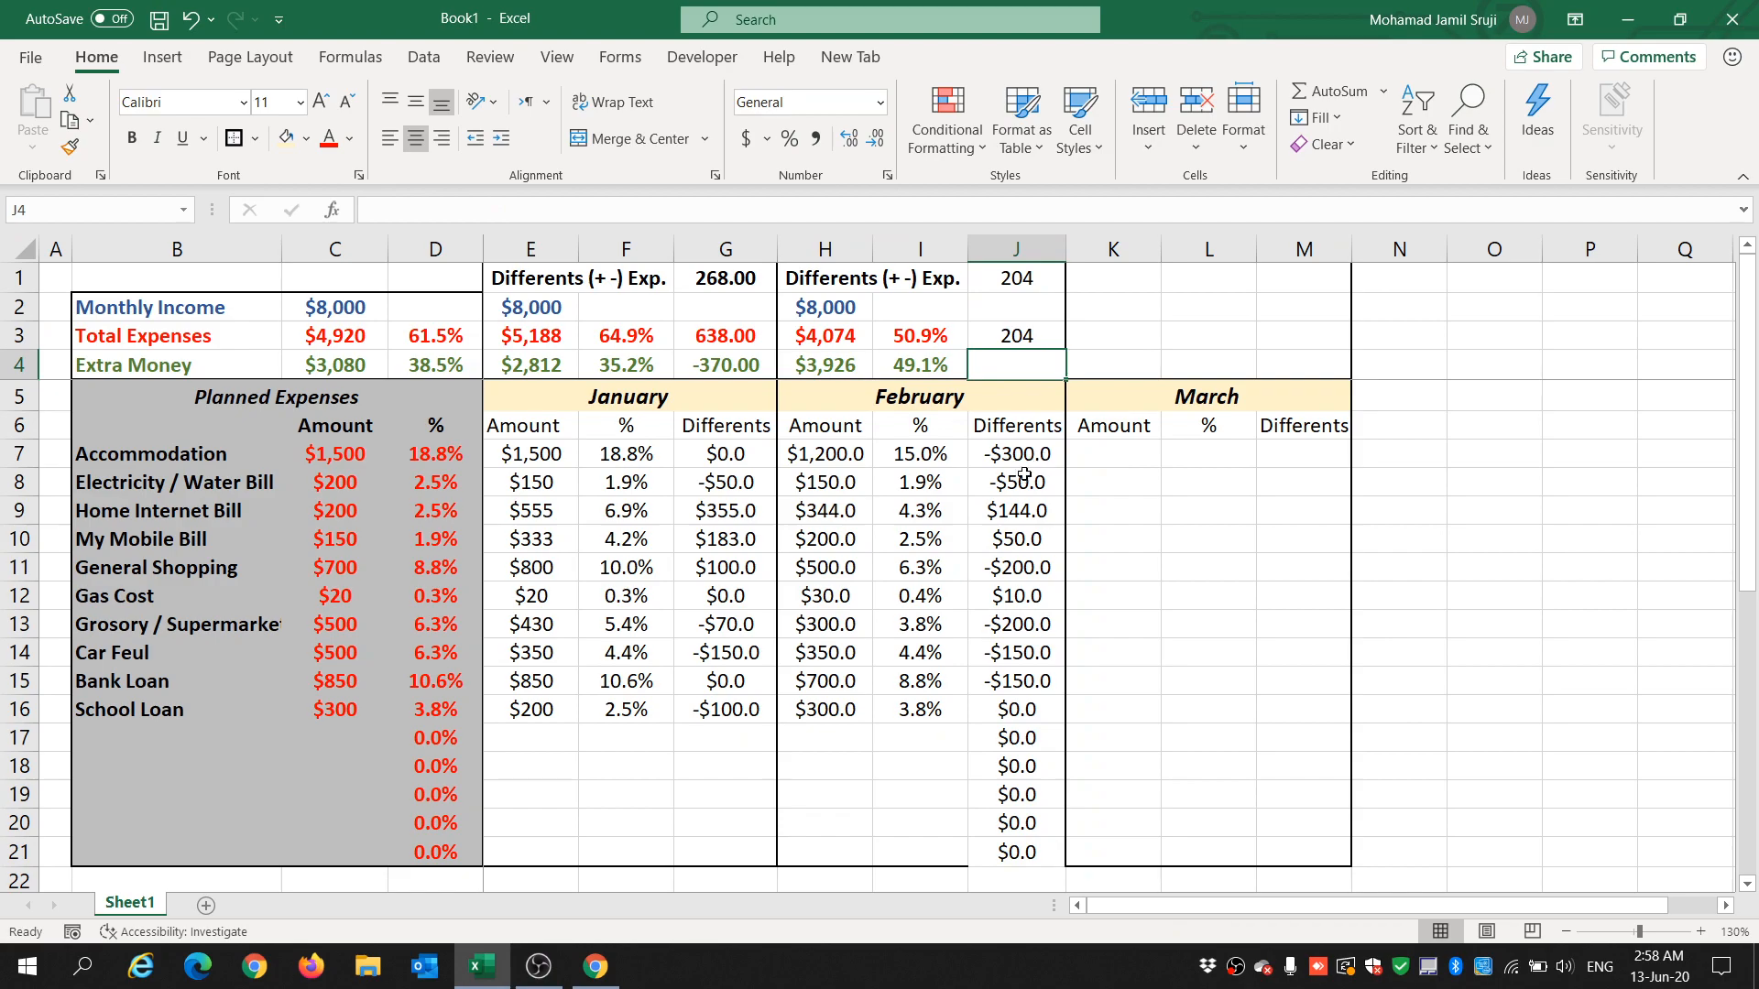
Check the sums of February's positive differences in J9, J10 and J12, and of the negative ones in J7, J8, J11 and J13:J15.
left_click(1028, 541)
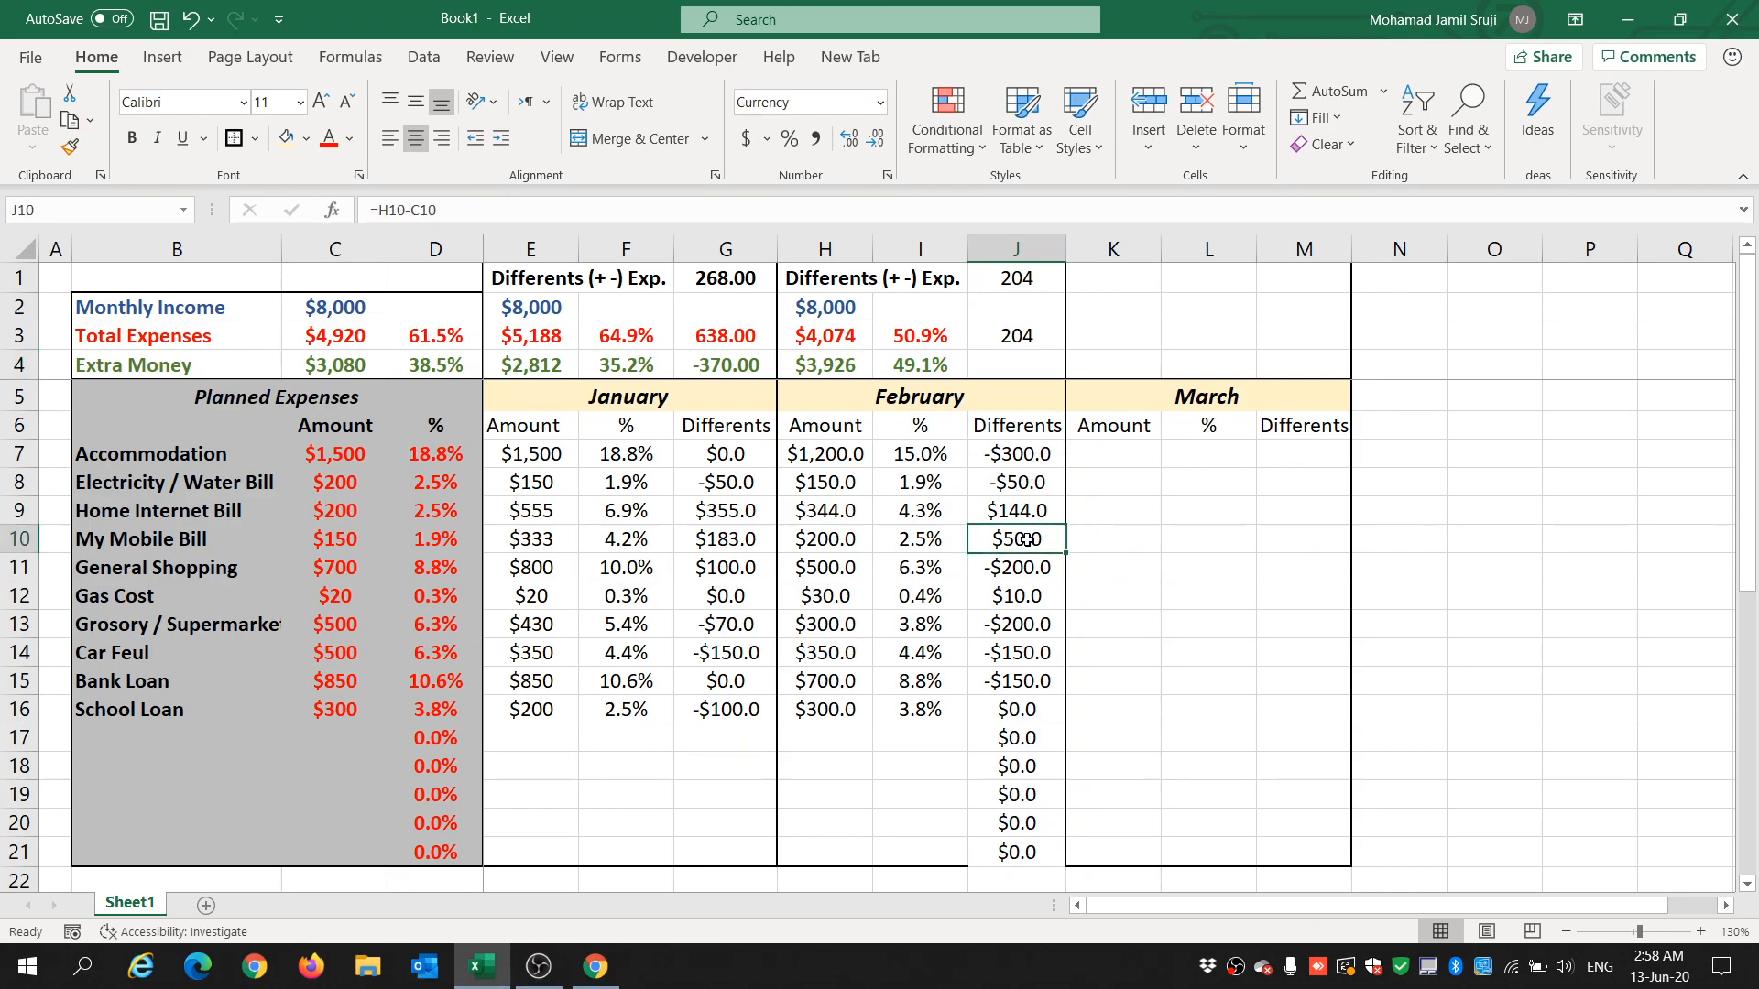
left_click(1024, 510, "ctrl")
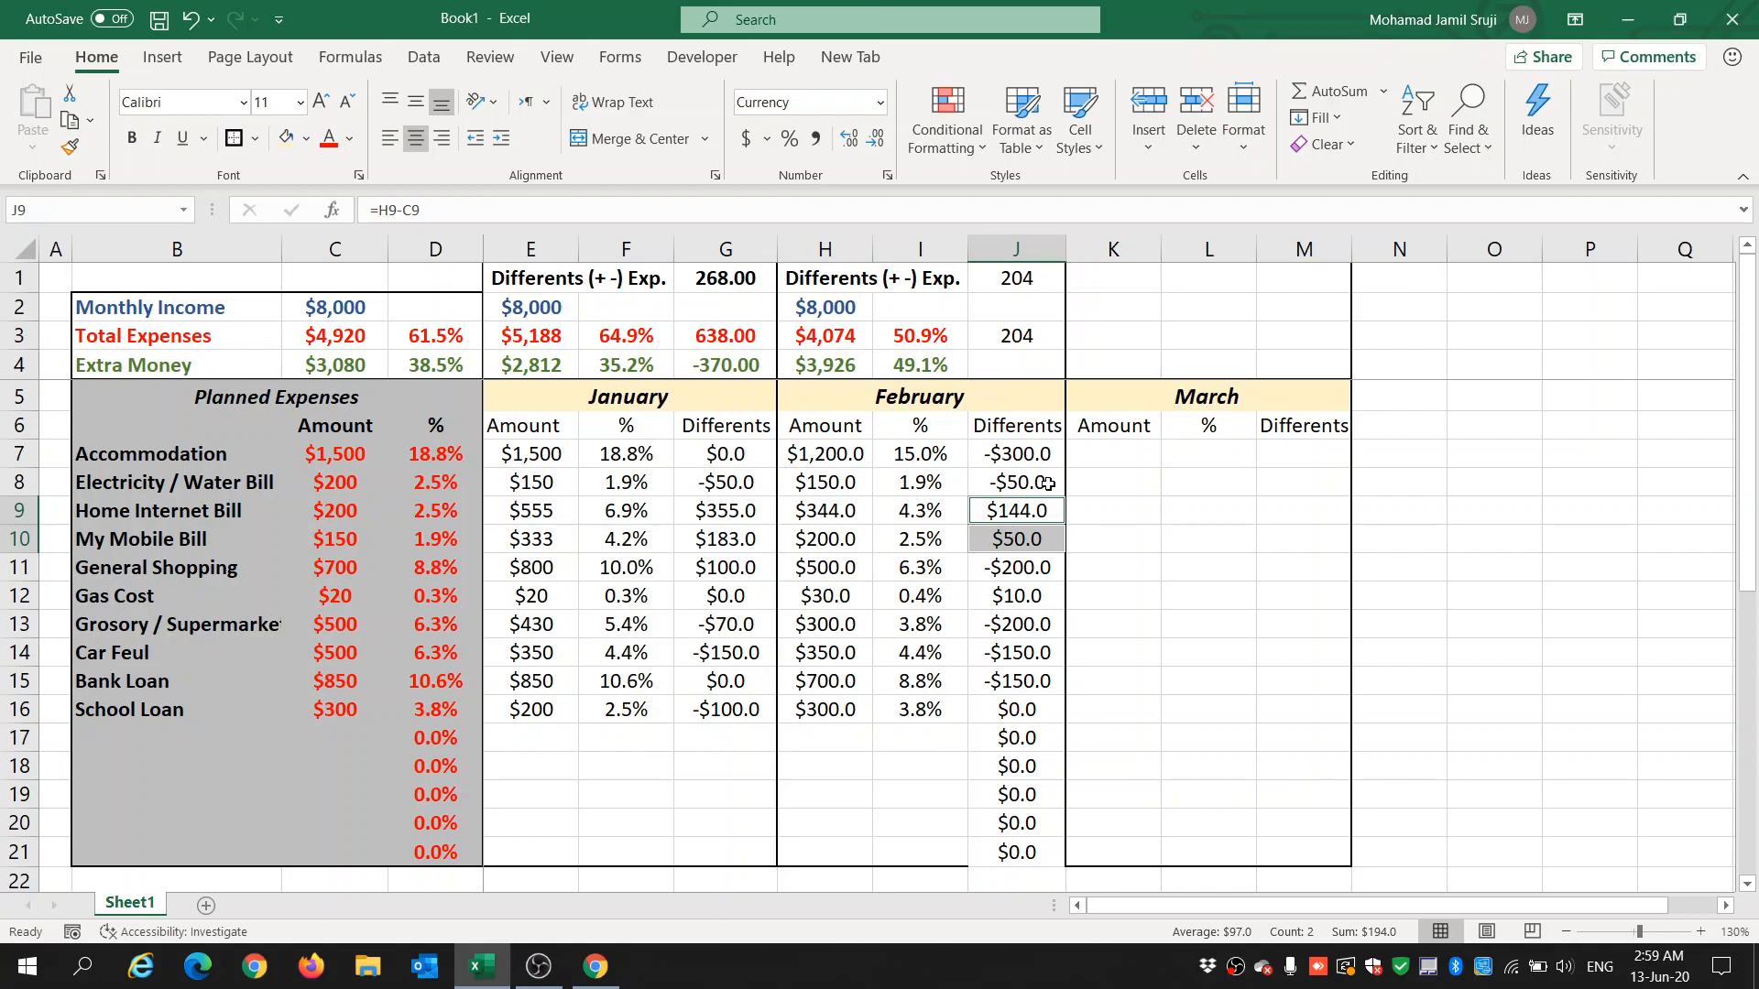
left_click(1022, 596, "ctrl")
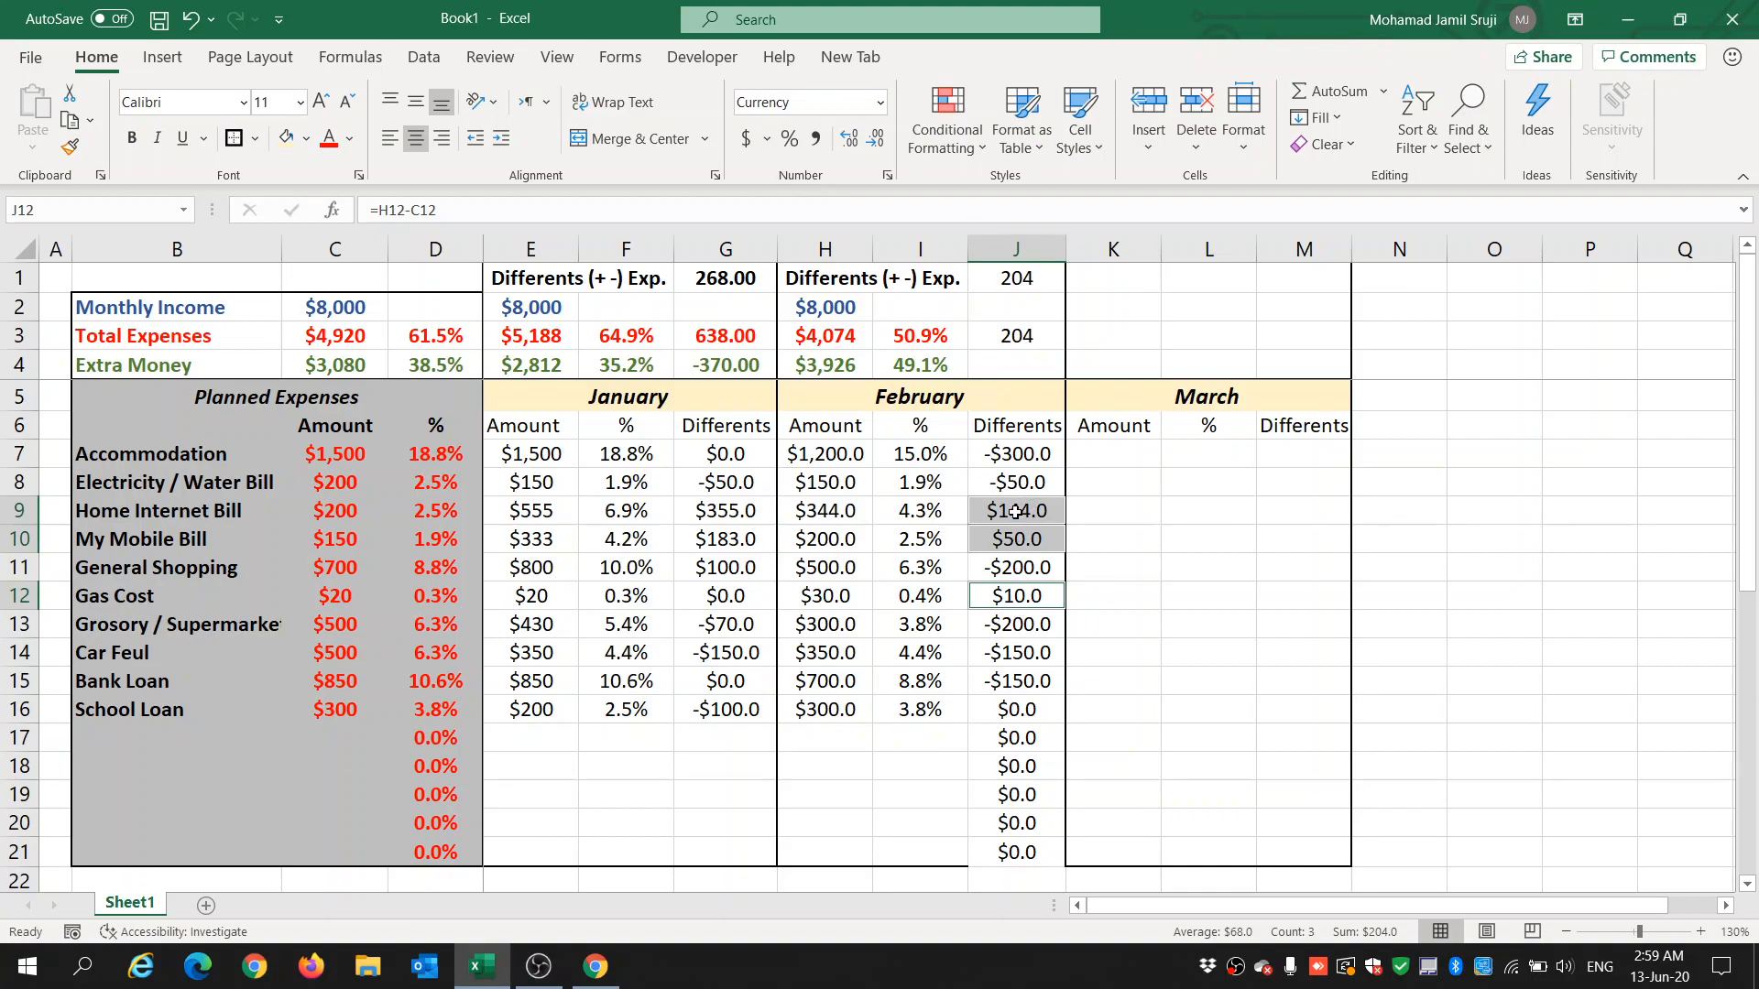
mouse_move(1014, 453)
left_mouse_down()
mouse_move(1015, 510)
mouse_move(1011, 485)
left_mouse_up()
left_click(1017, 567, "ctrl")
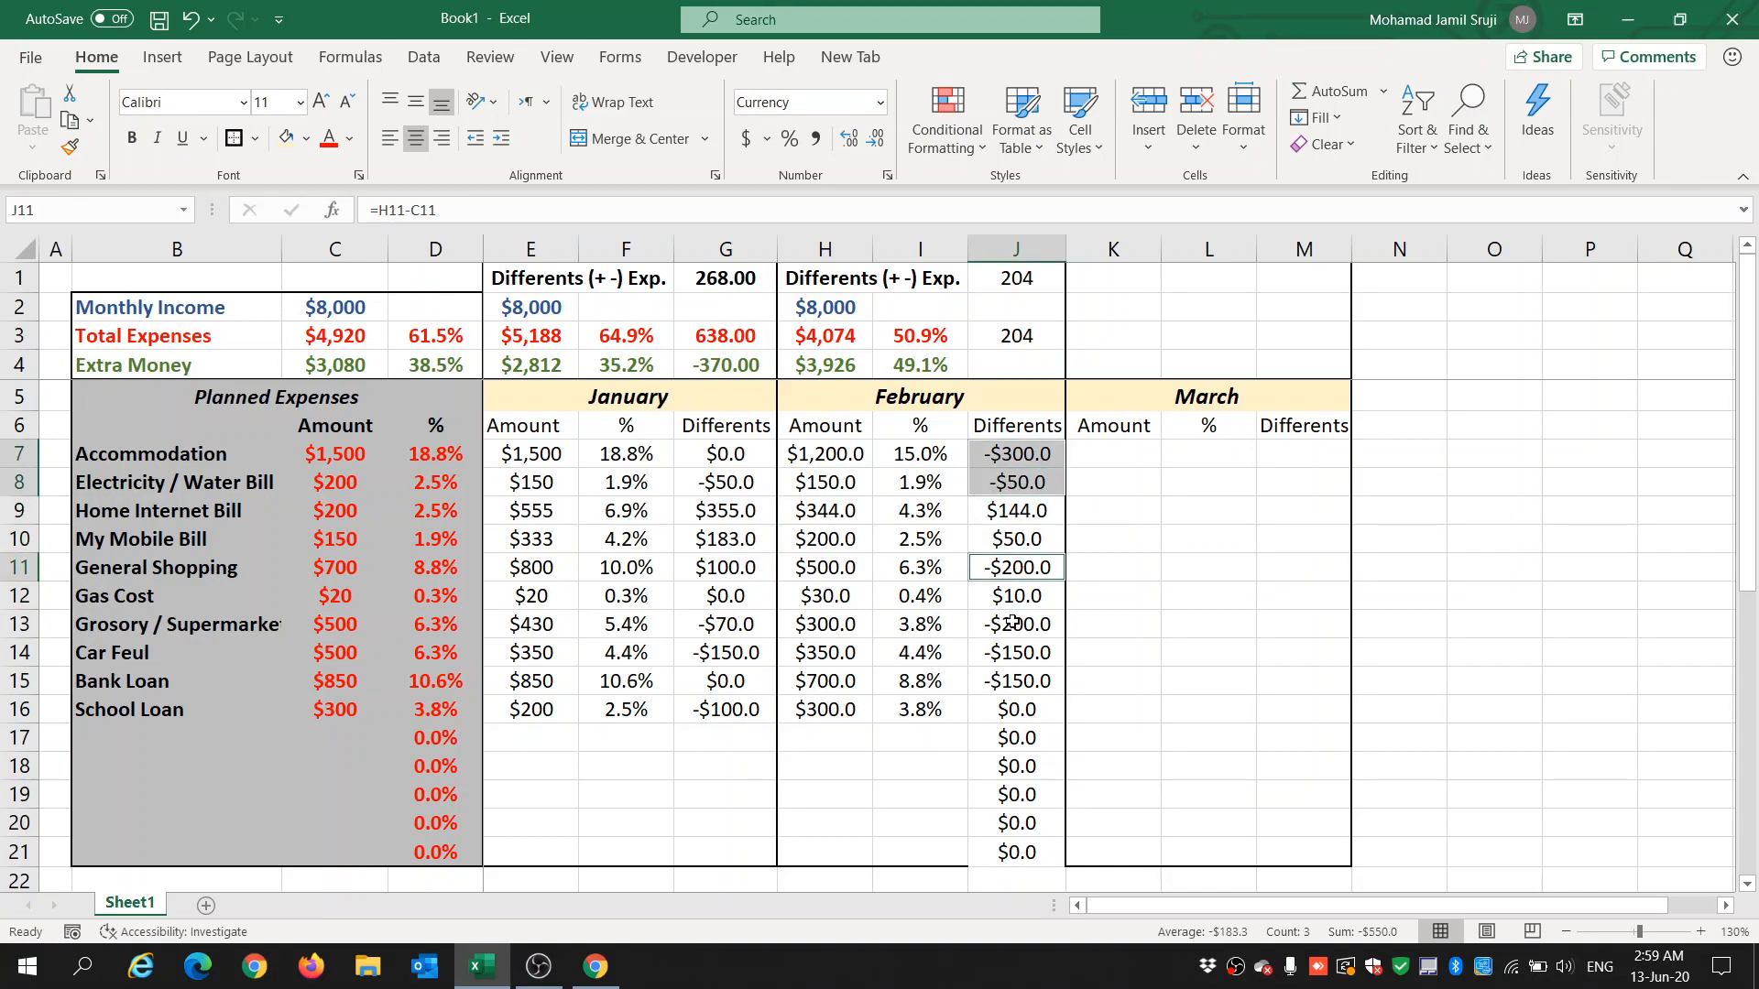
left_click(1012, 624, "ctrl")
left_click(1012, 654, "ctrl")
left_click(1012, 678, "ctrl")
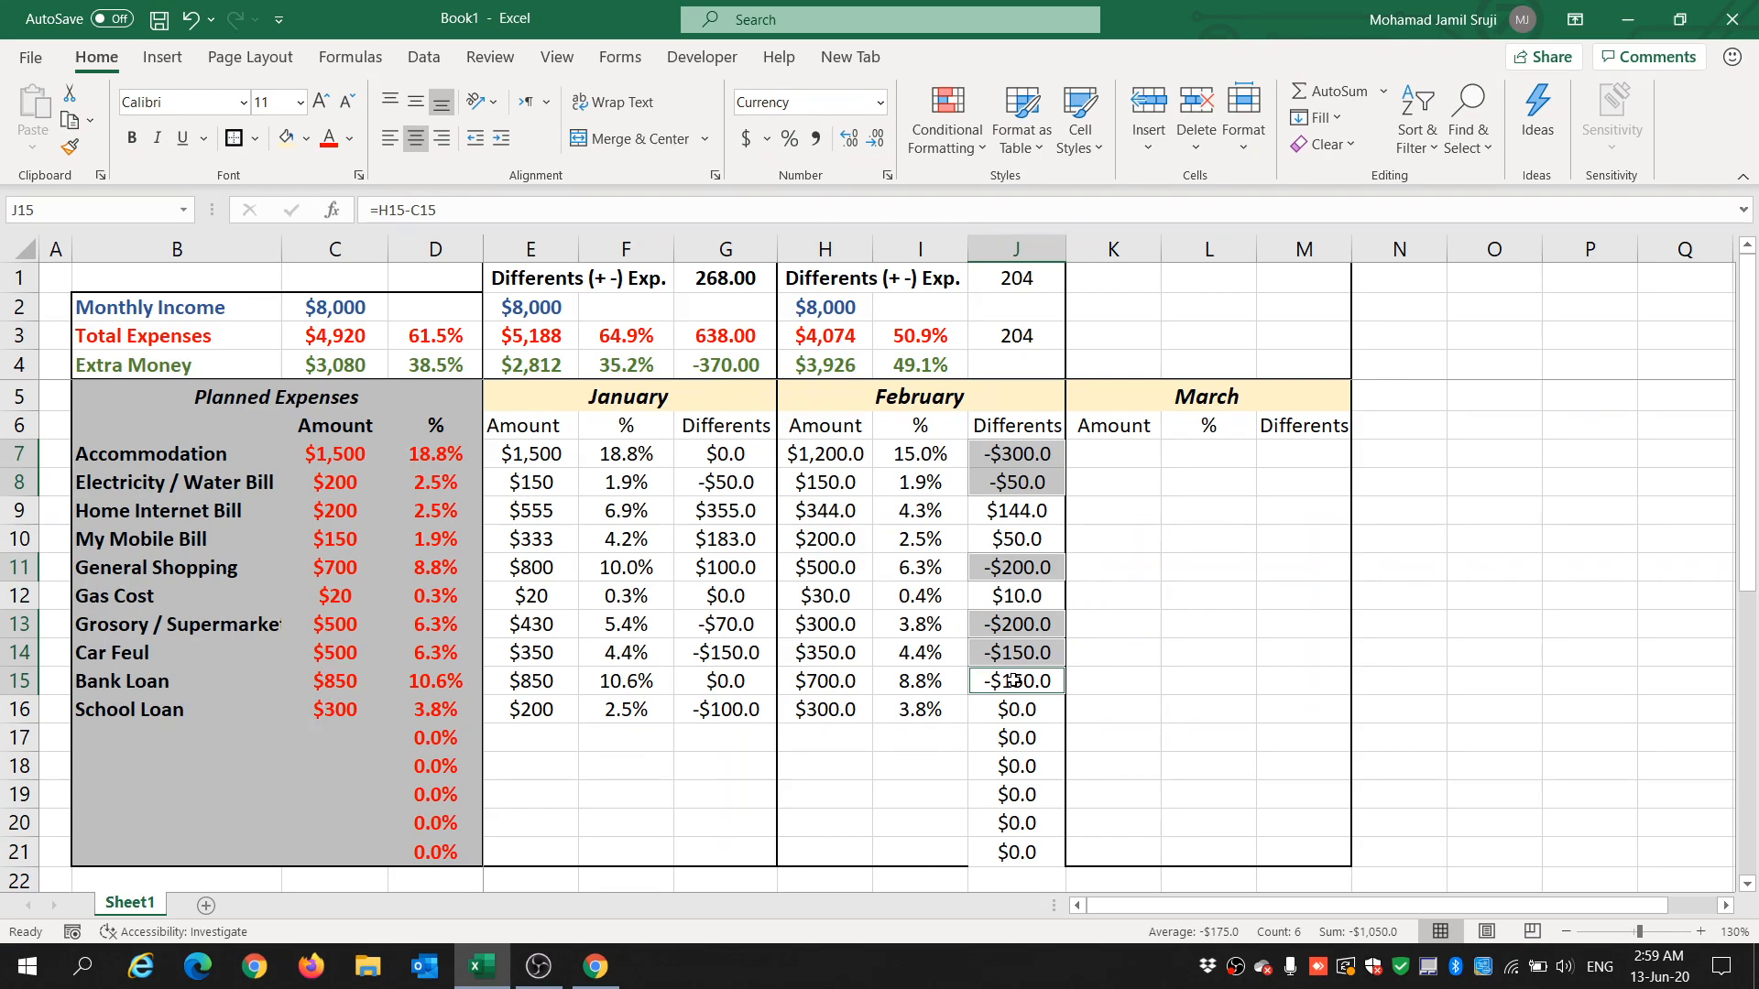
left_click(1027, 458)
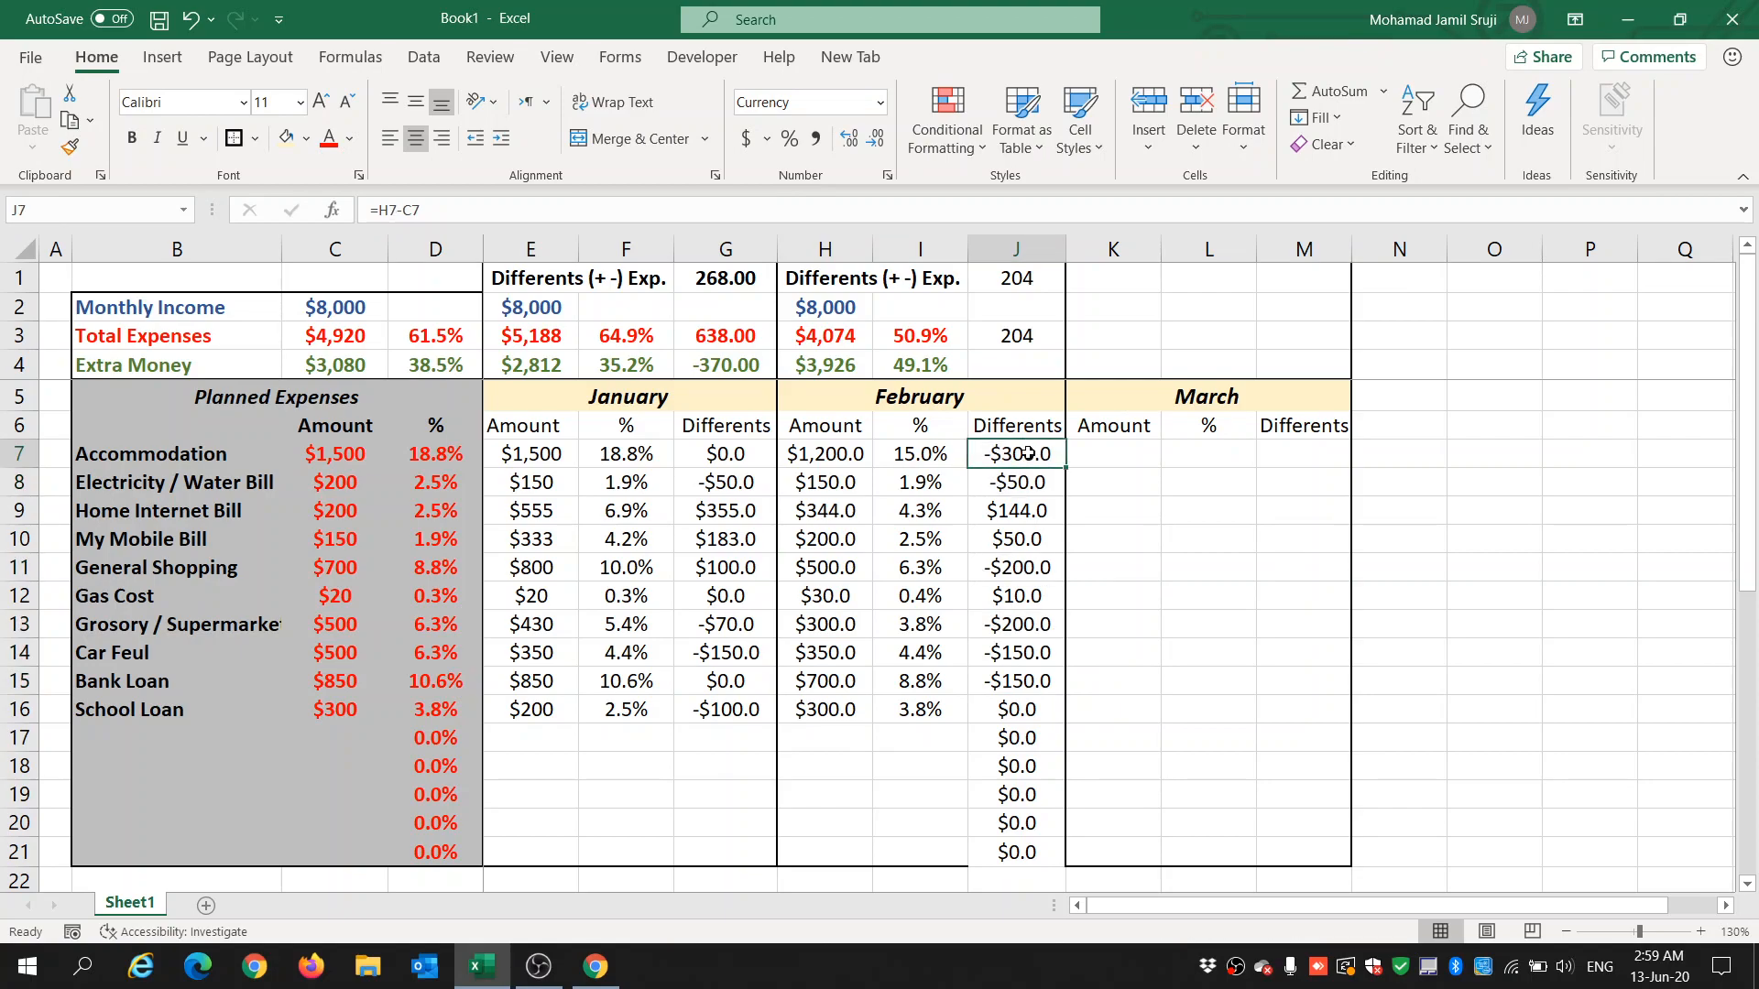
Total February's negative differences in J4 with =SUMIF(J7:J21,"<0").
left_click(1015, 361)
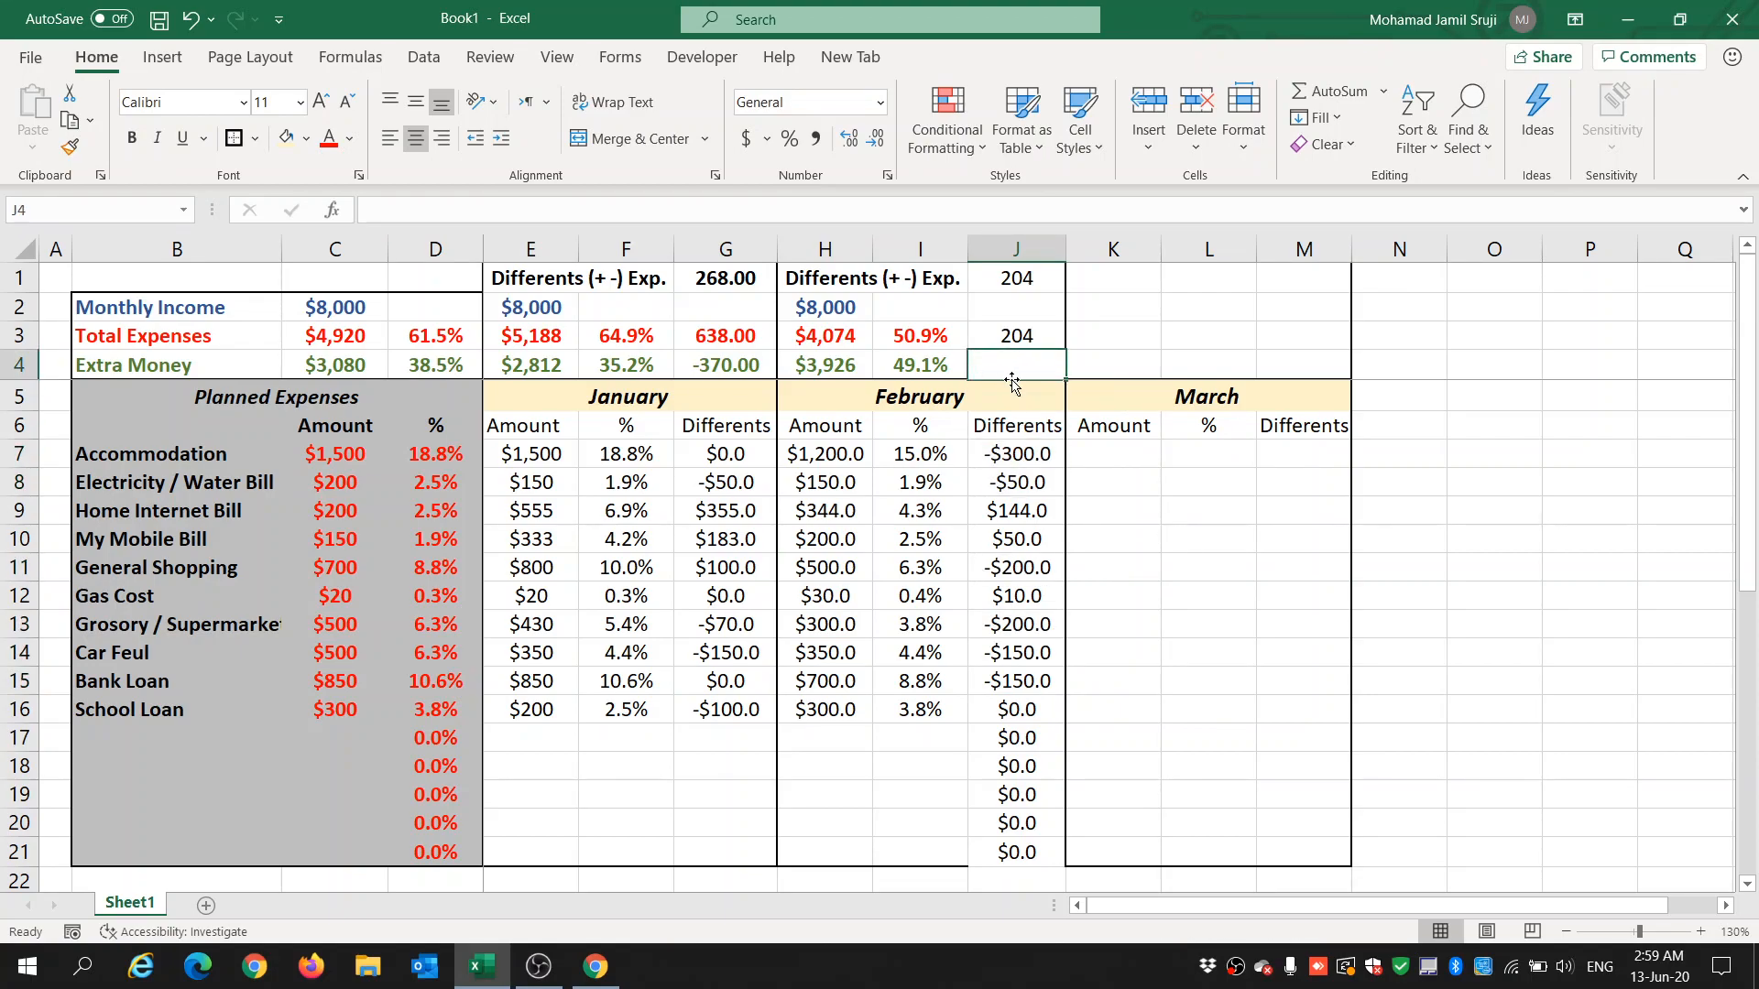
type("=sumif")
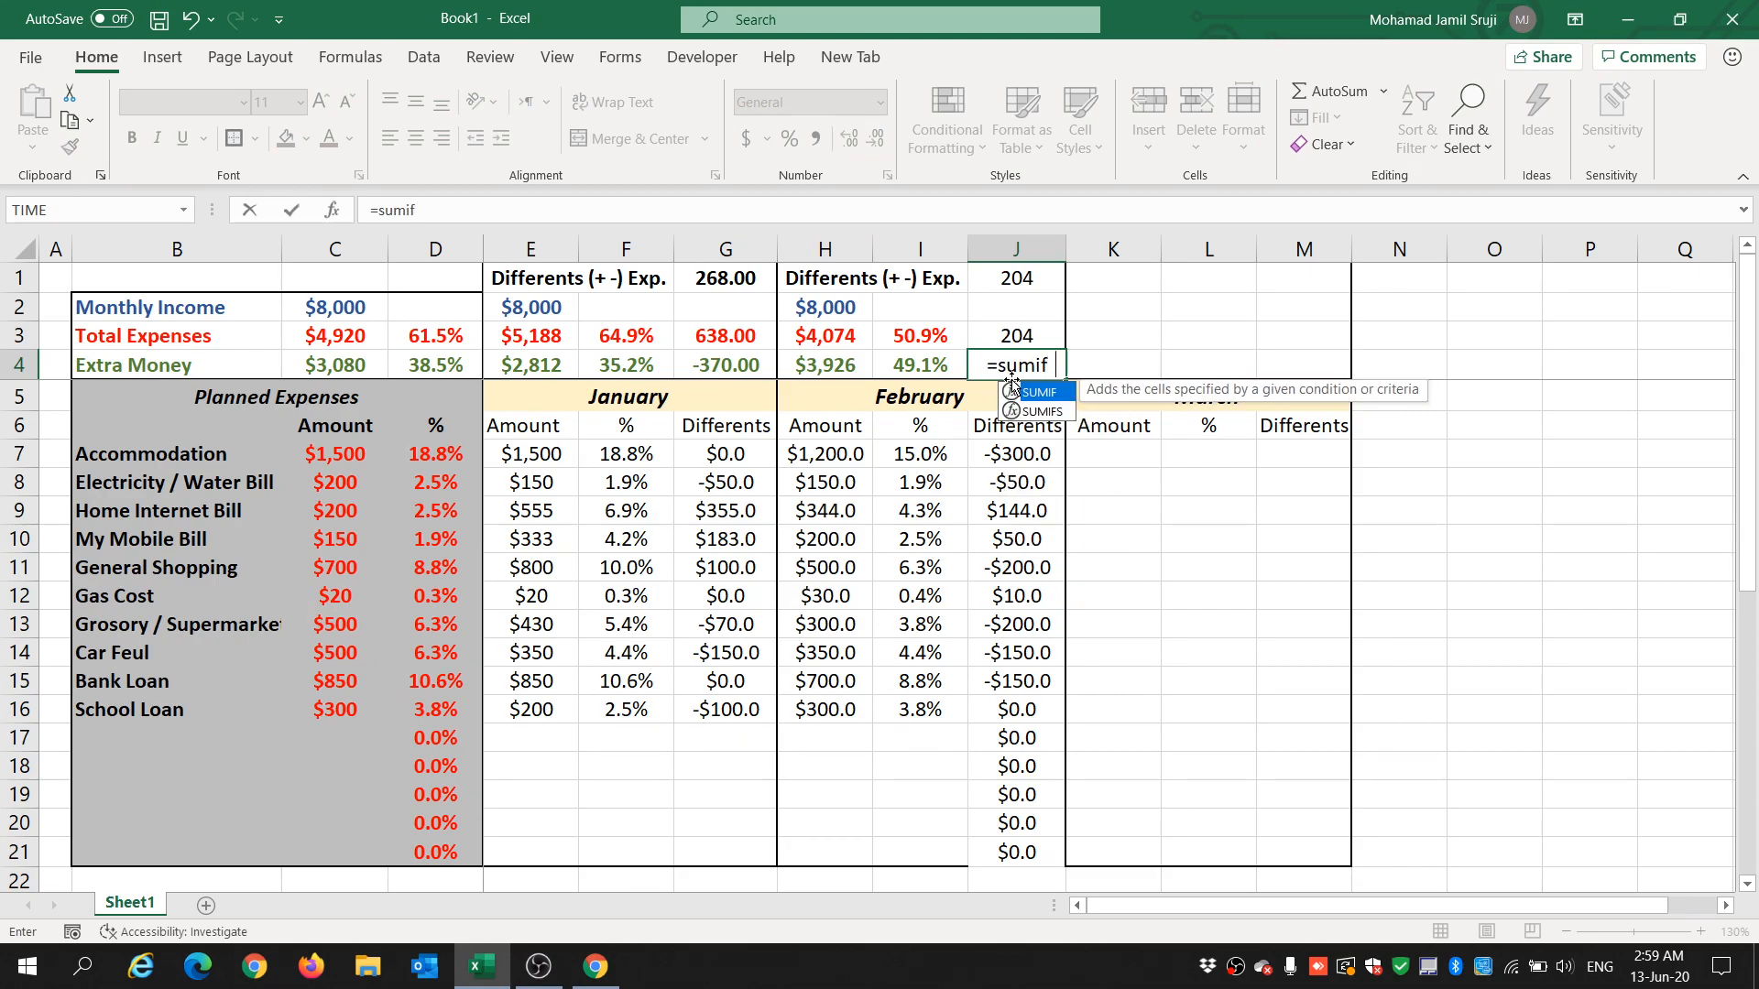
key("Tab")
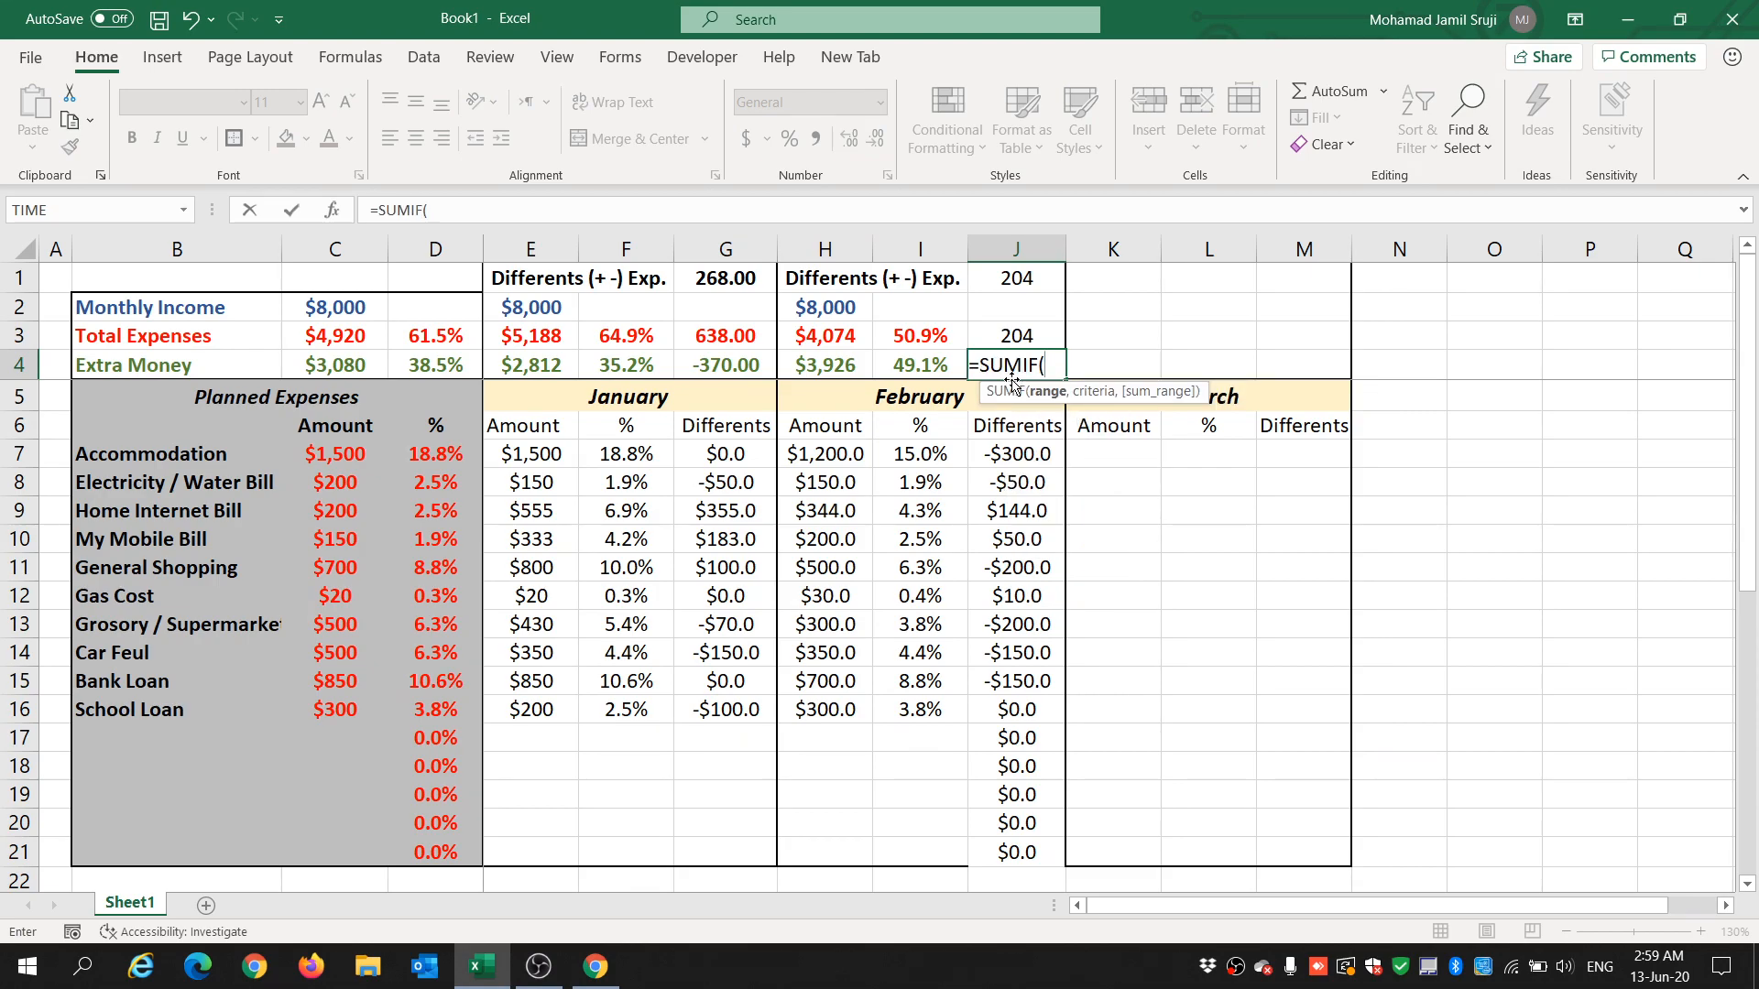
left_click_drag(996, 450, 994, 850)
type(",\"<")
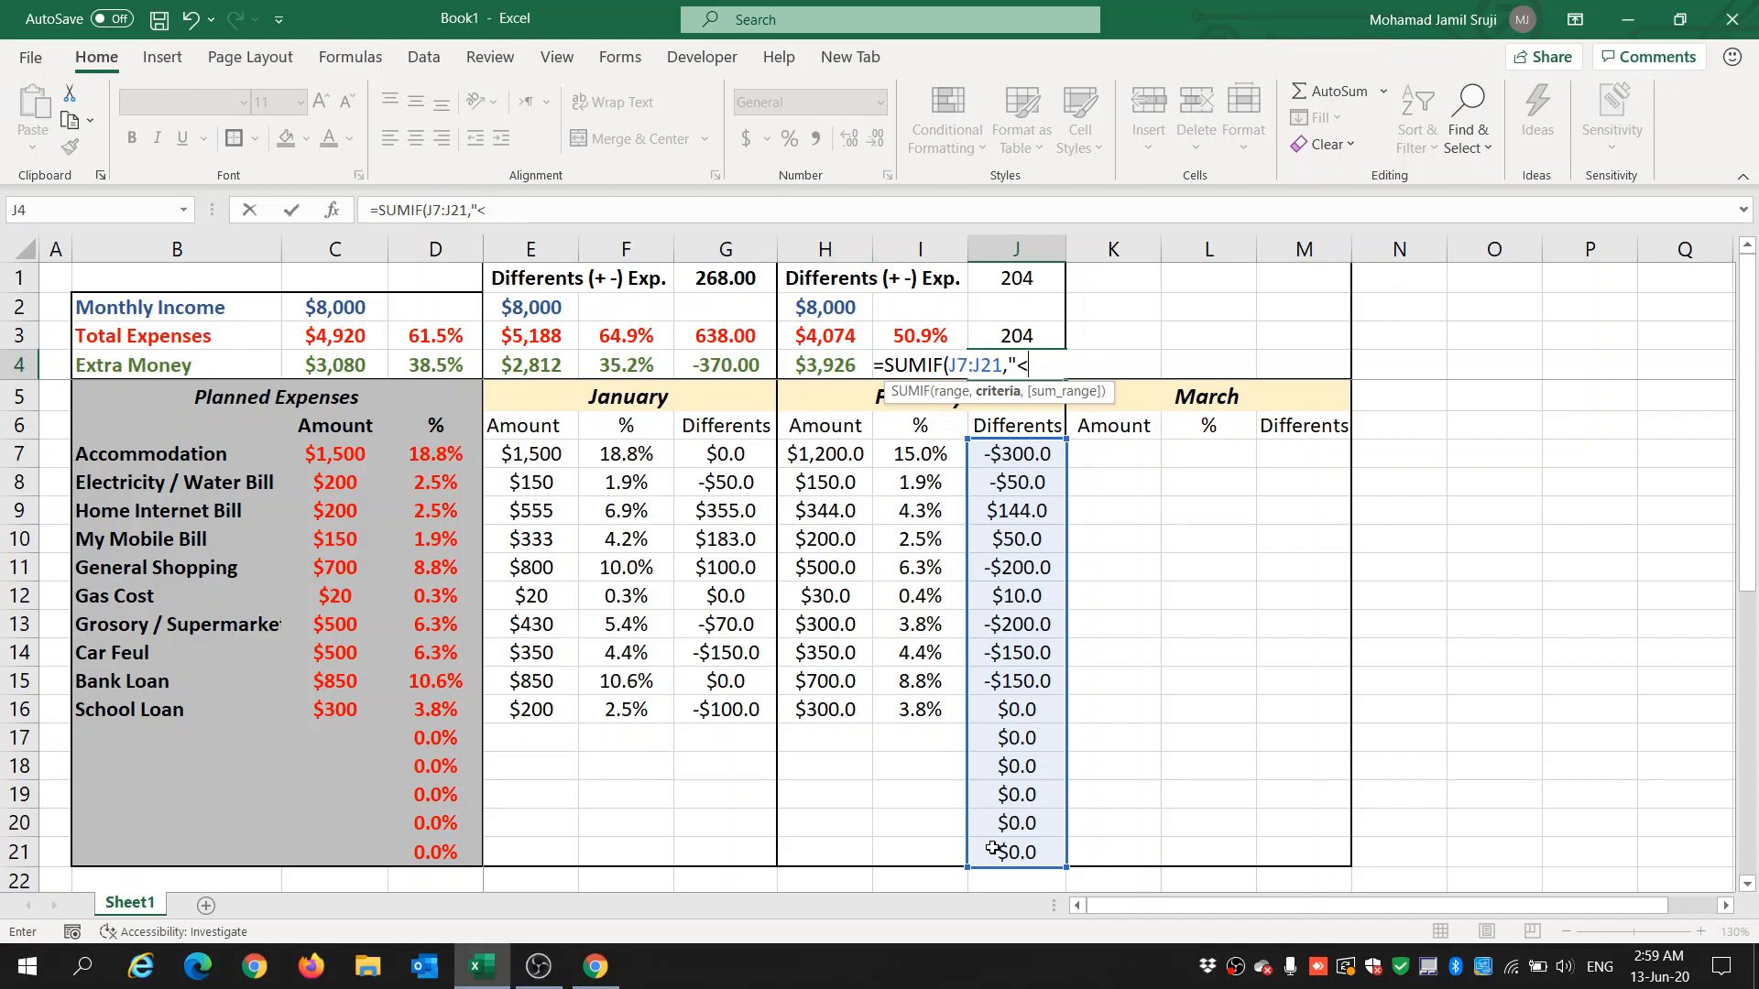
type("0")
key("Return")
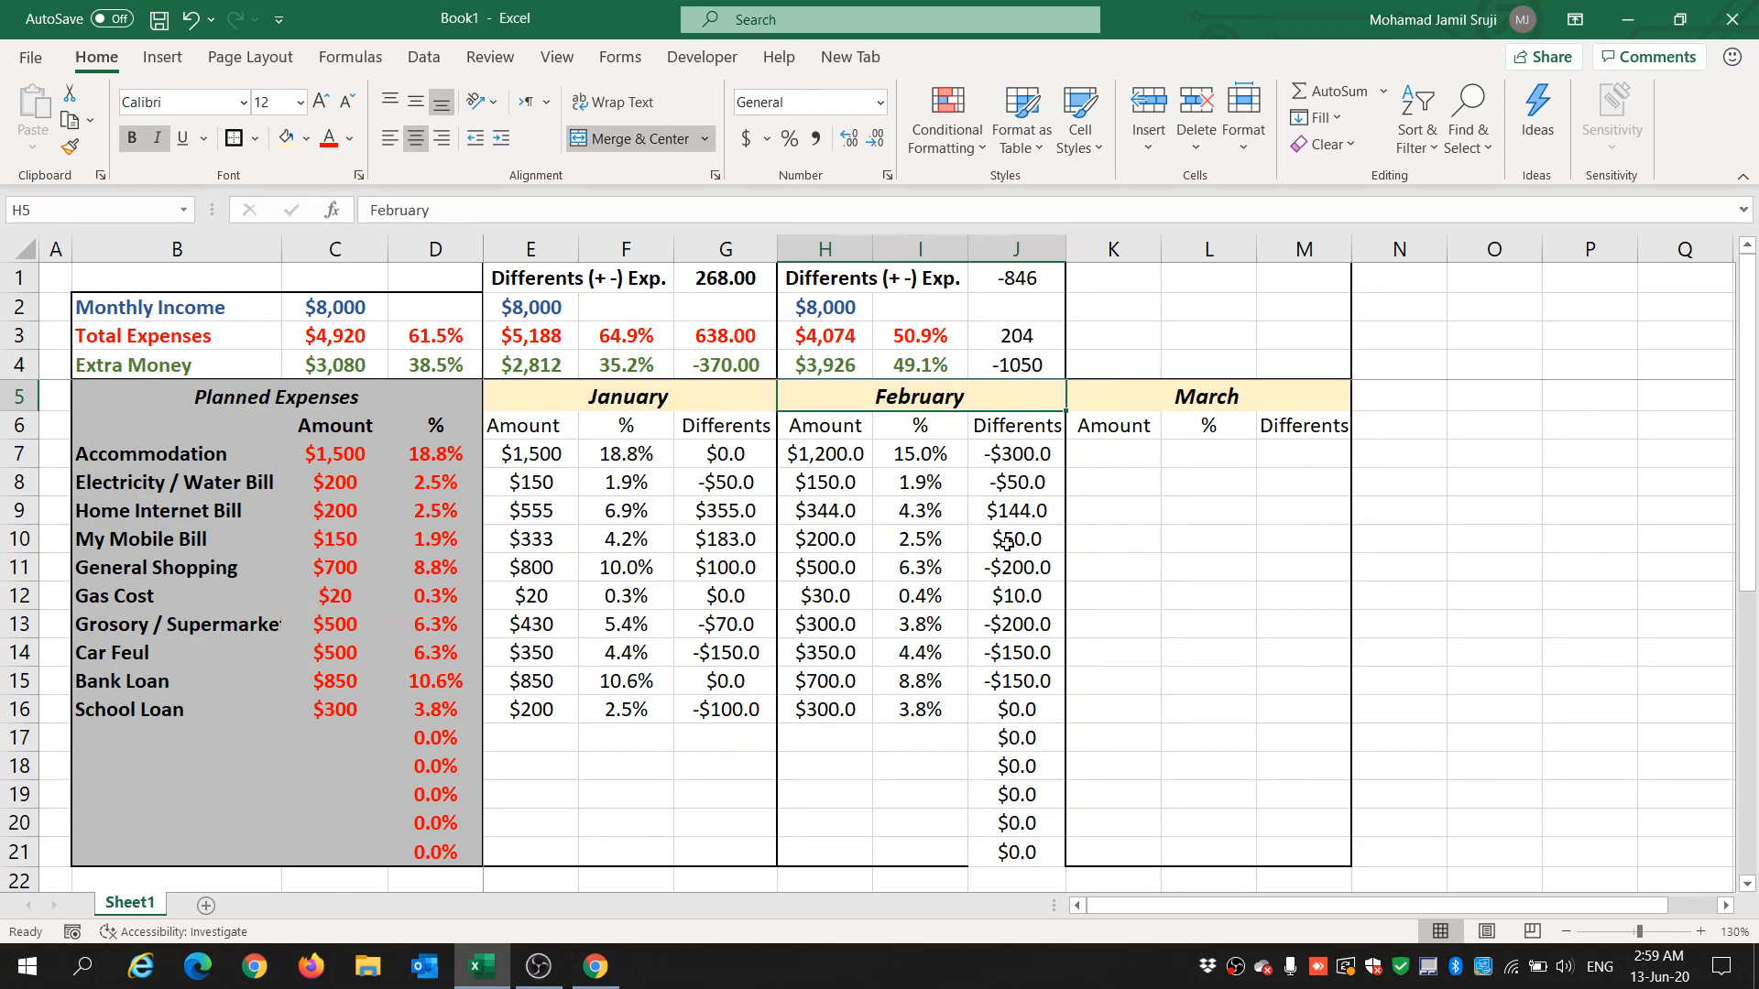
left_click(1024, 365)
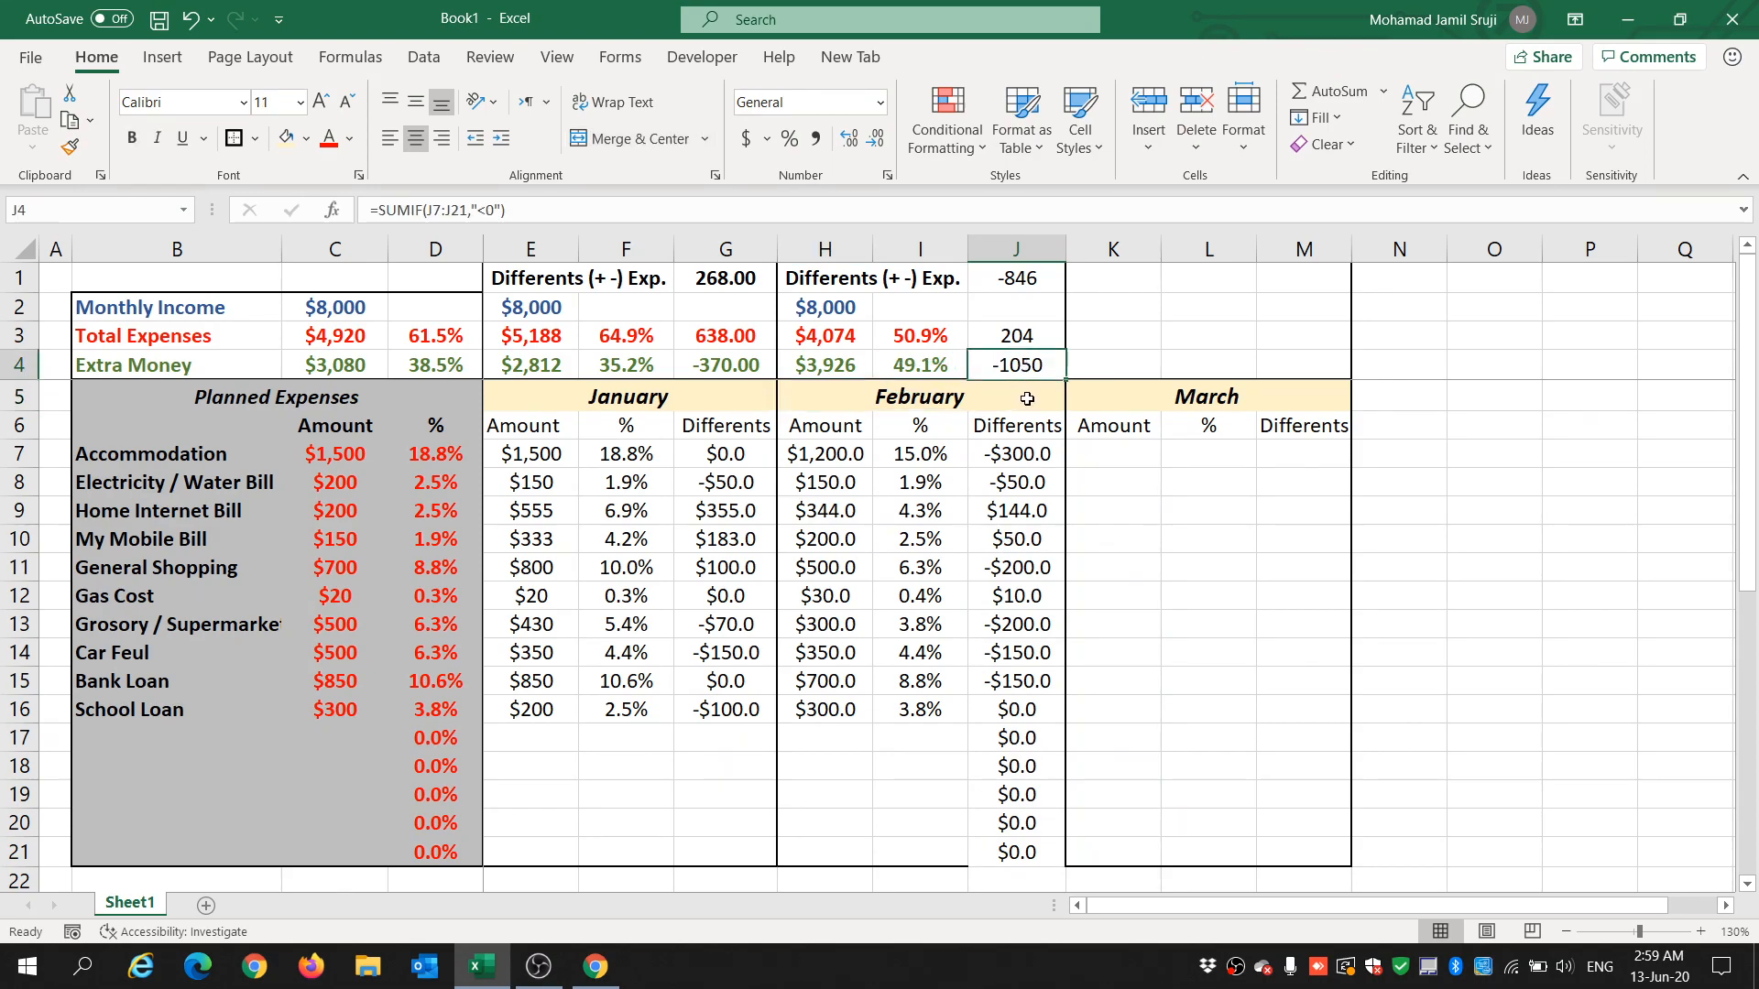
Compare the planned amounts and total in C3 with February's actual amounts, its total in H3 and the overall difference in J1.
left_click(1026, 282)
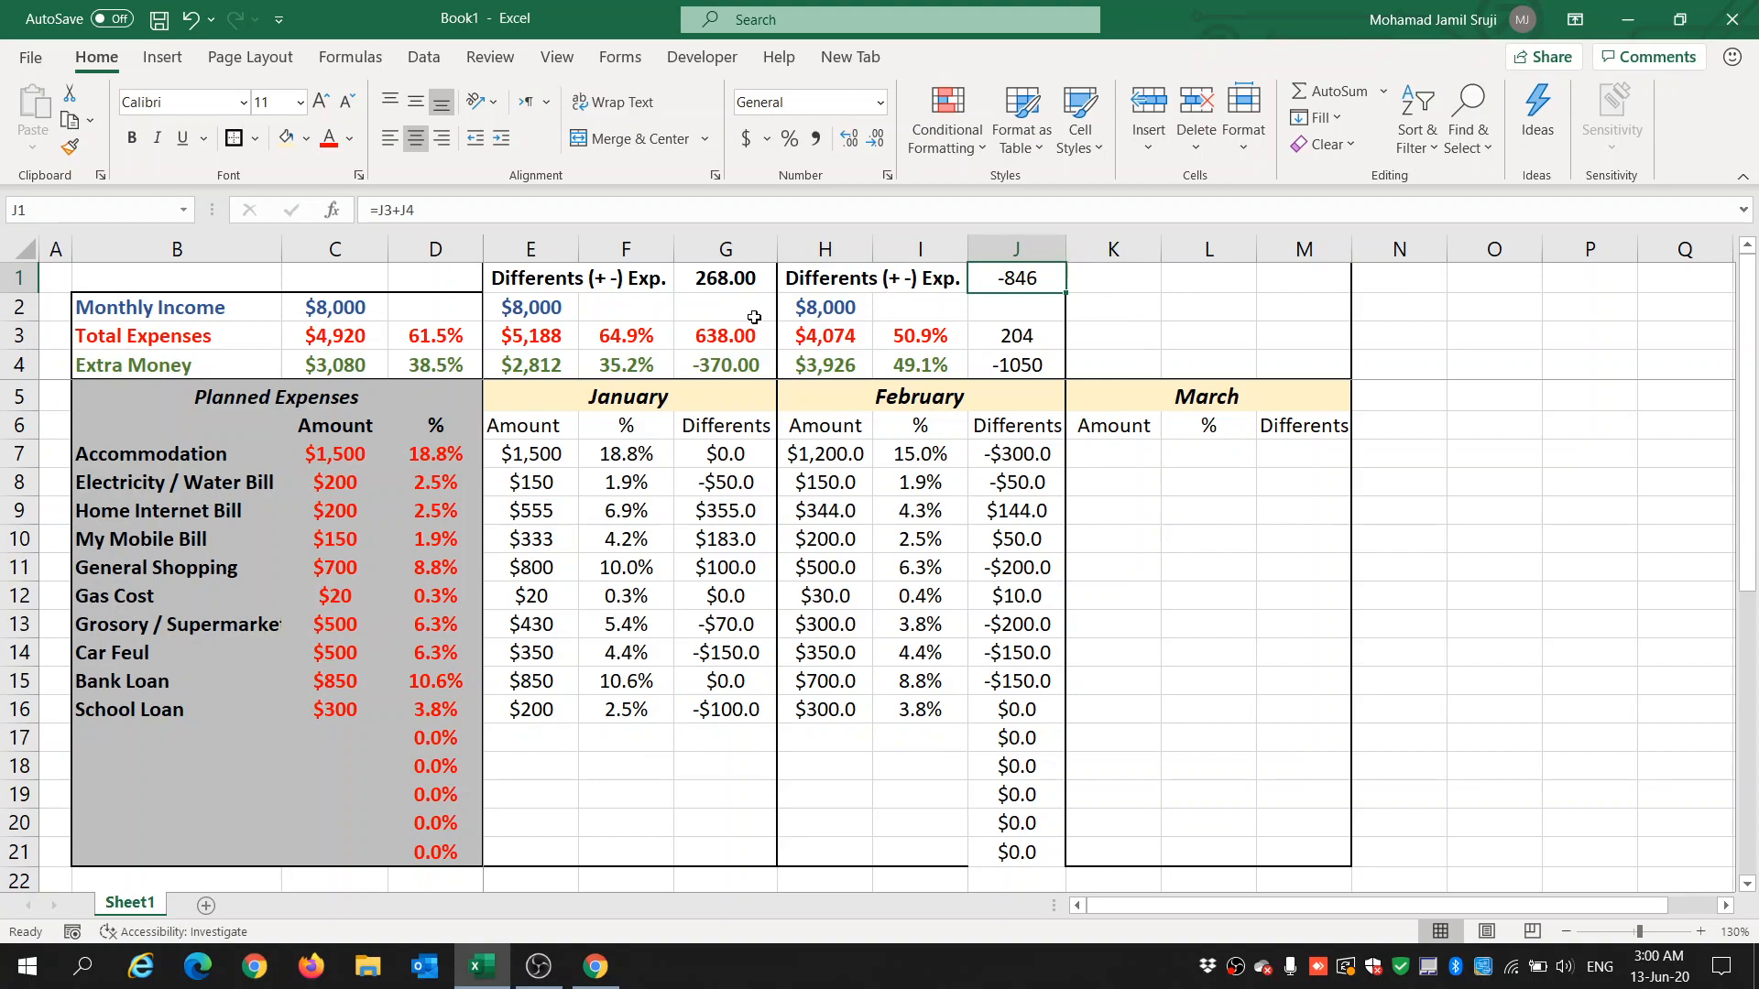
left_click_drag(331, 456, 330, 707)
left_click_drag(841, 456, 825, 711)
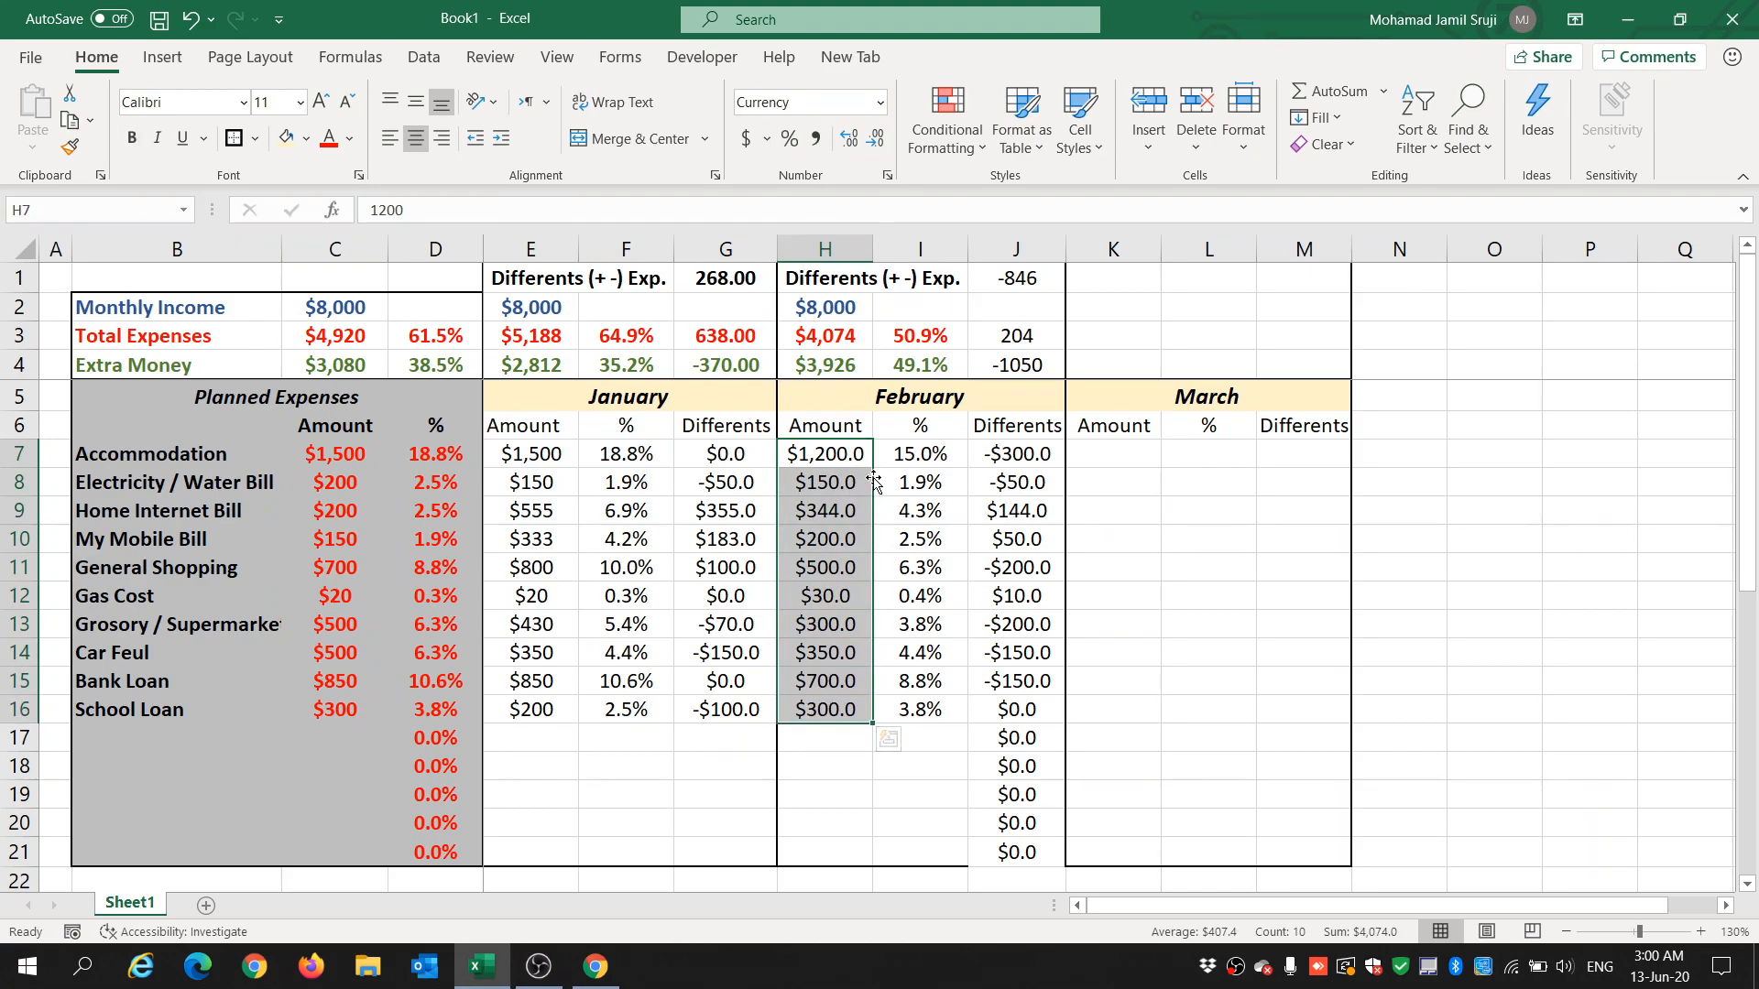
left_click(346, 353)
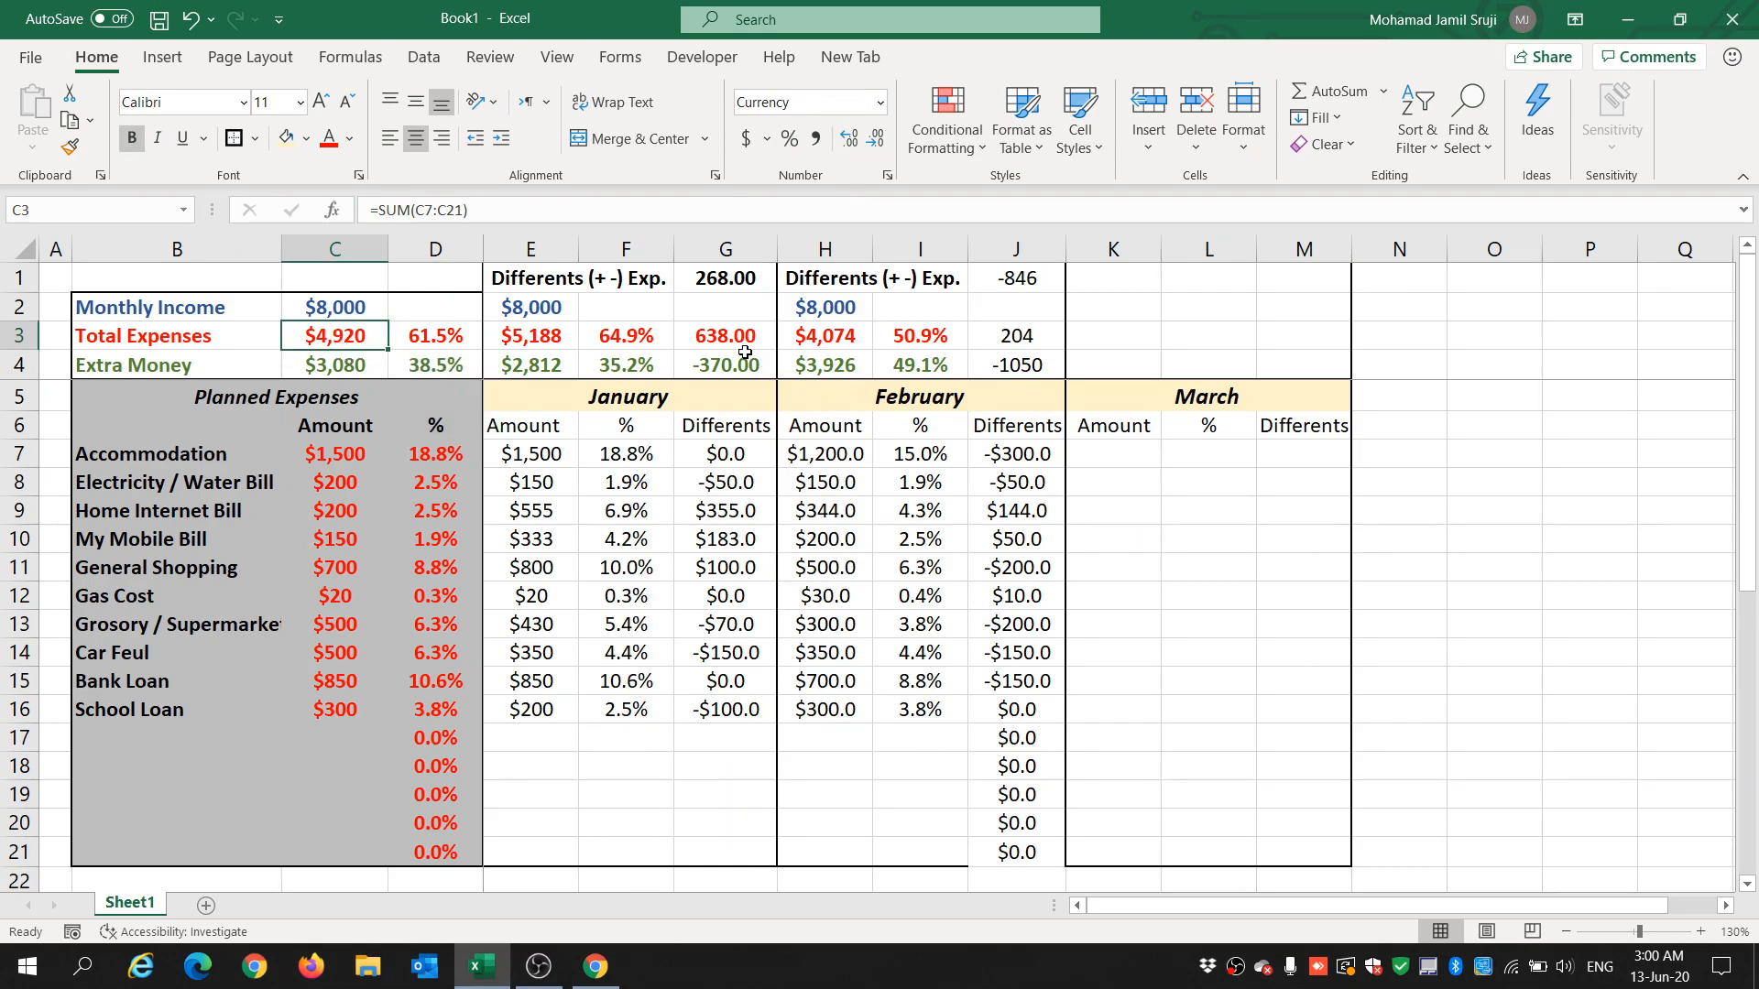
left_click(850, 344)
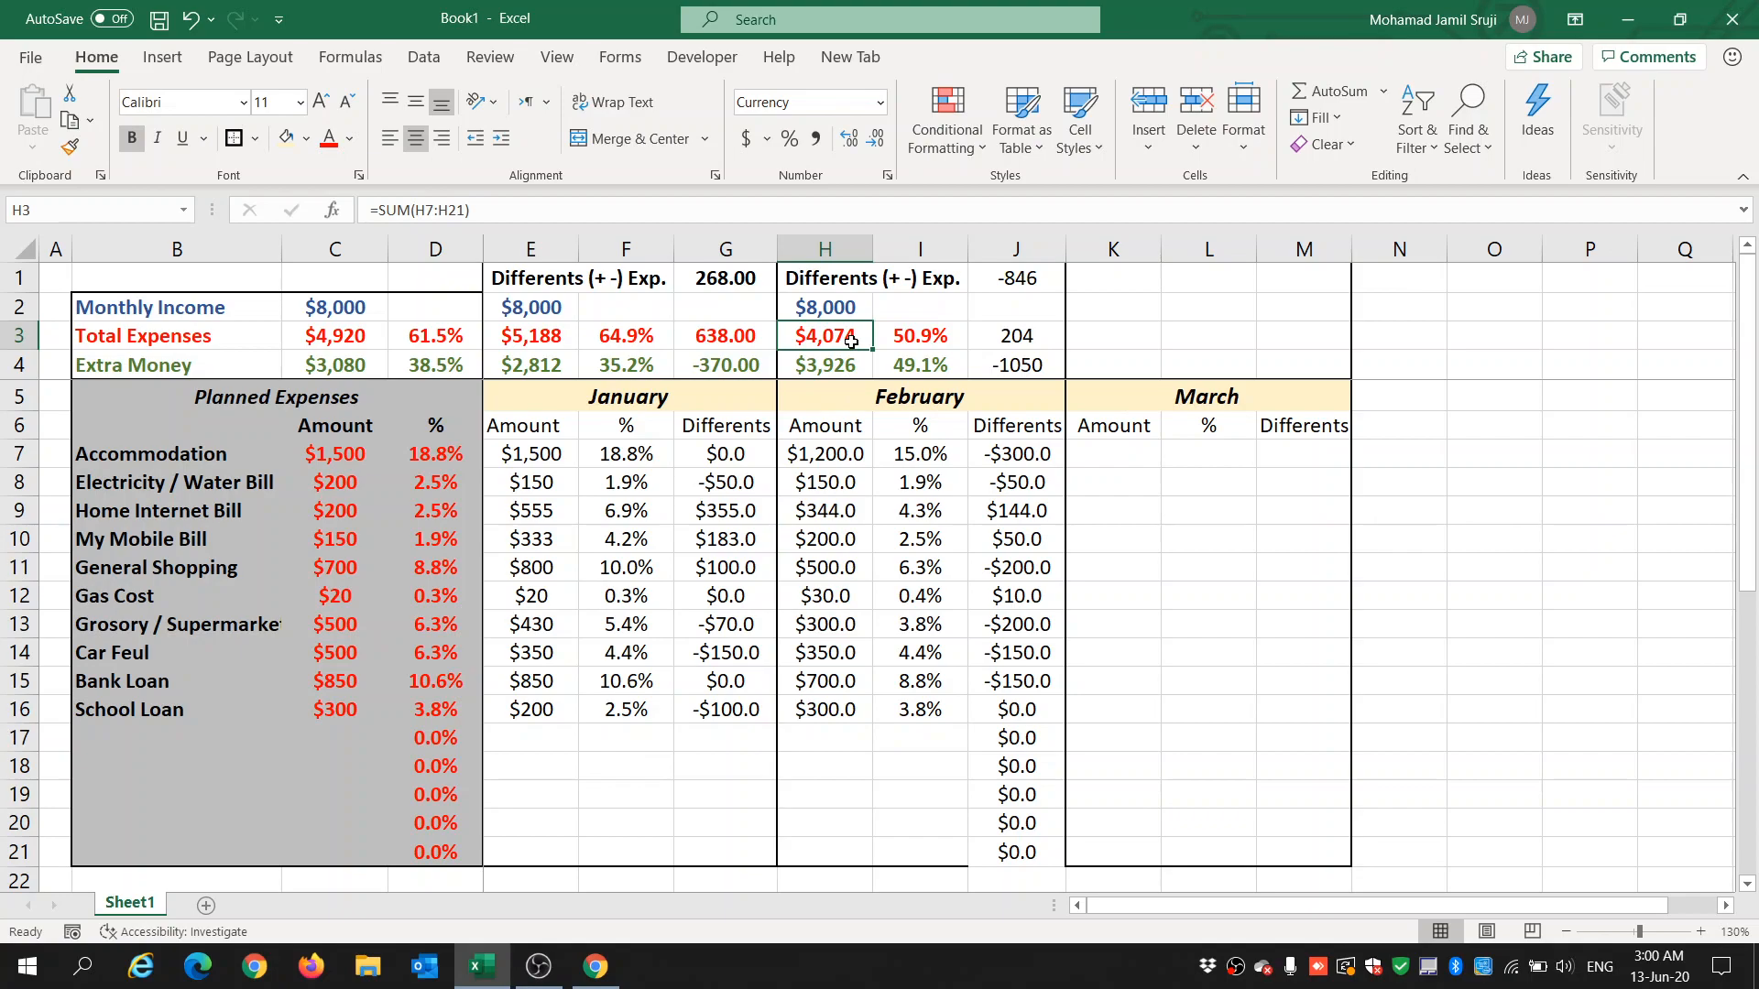
left_click(1024, 275)
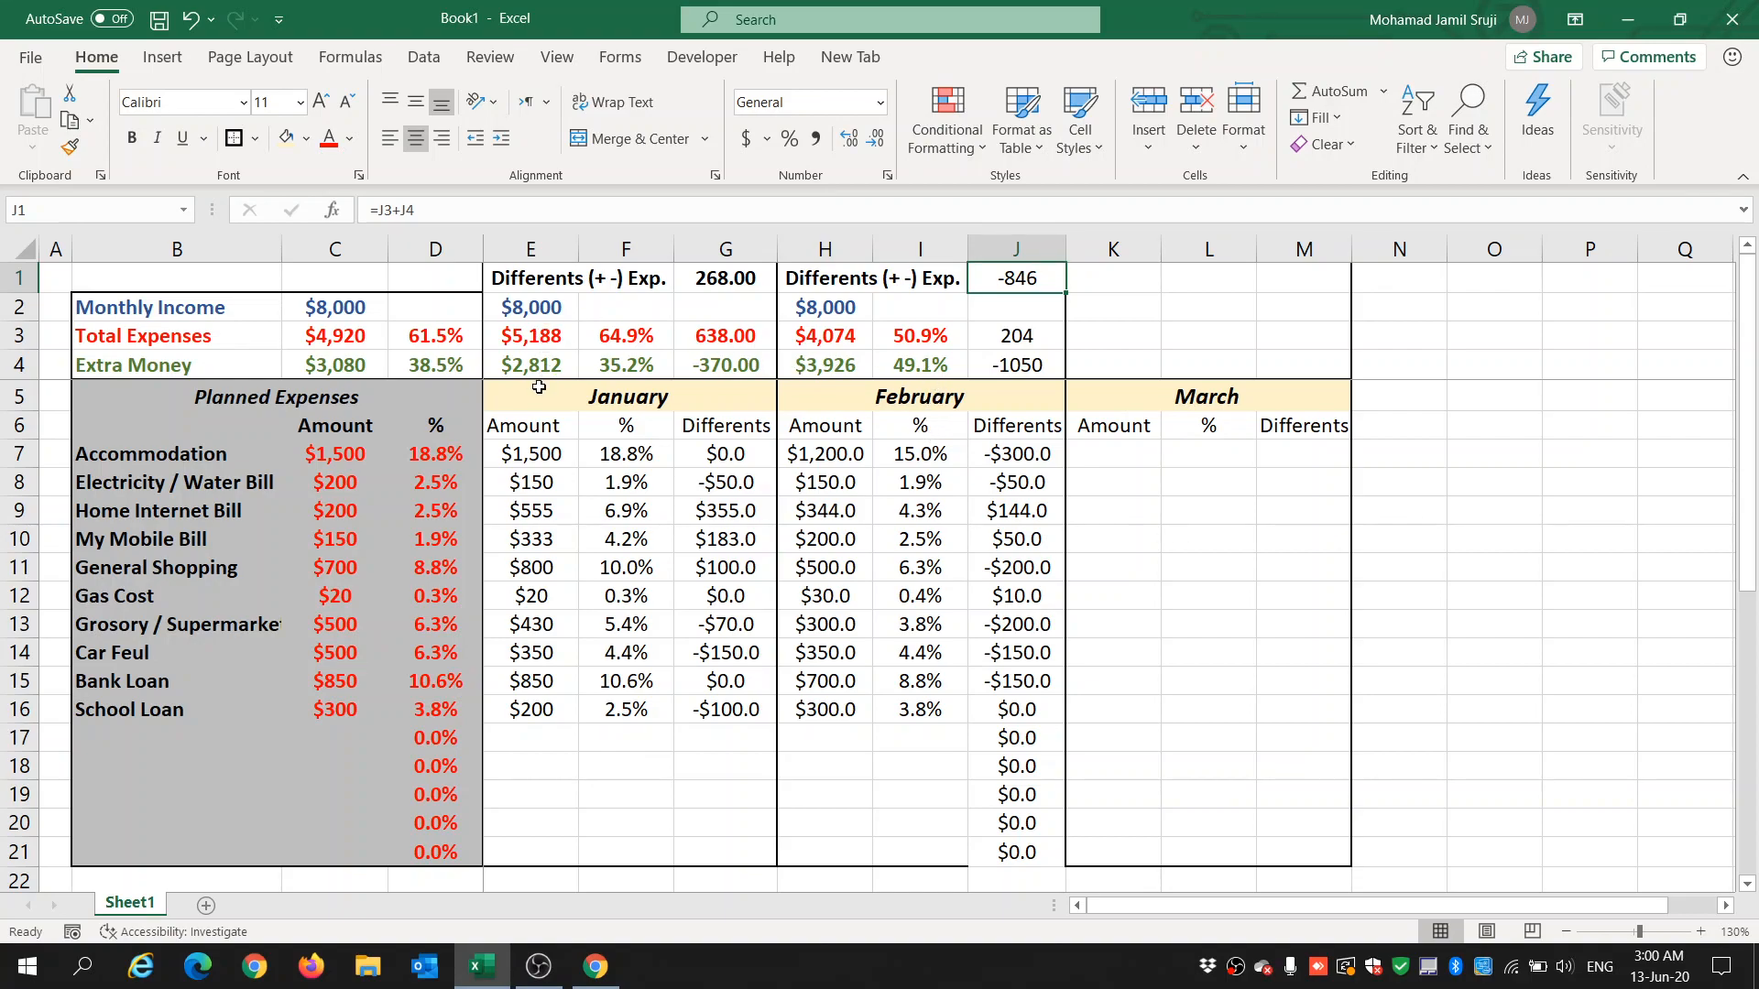
Compare January's total expenses in E3 and overall difference in G1 with the planned total in C3.
left_click(645, 396)
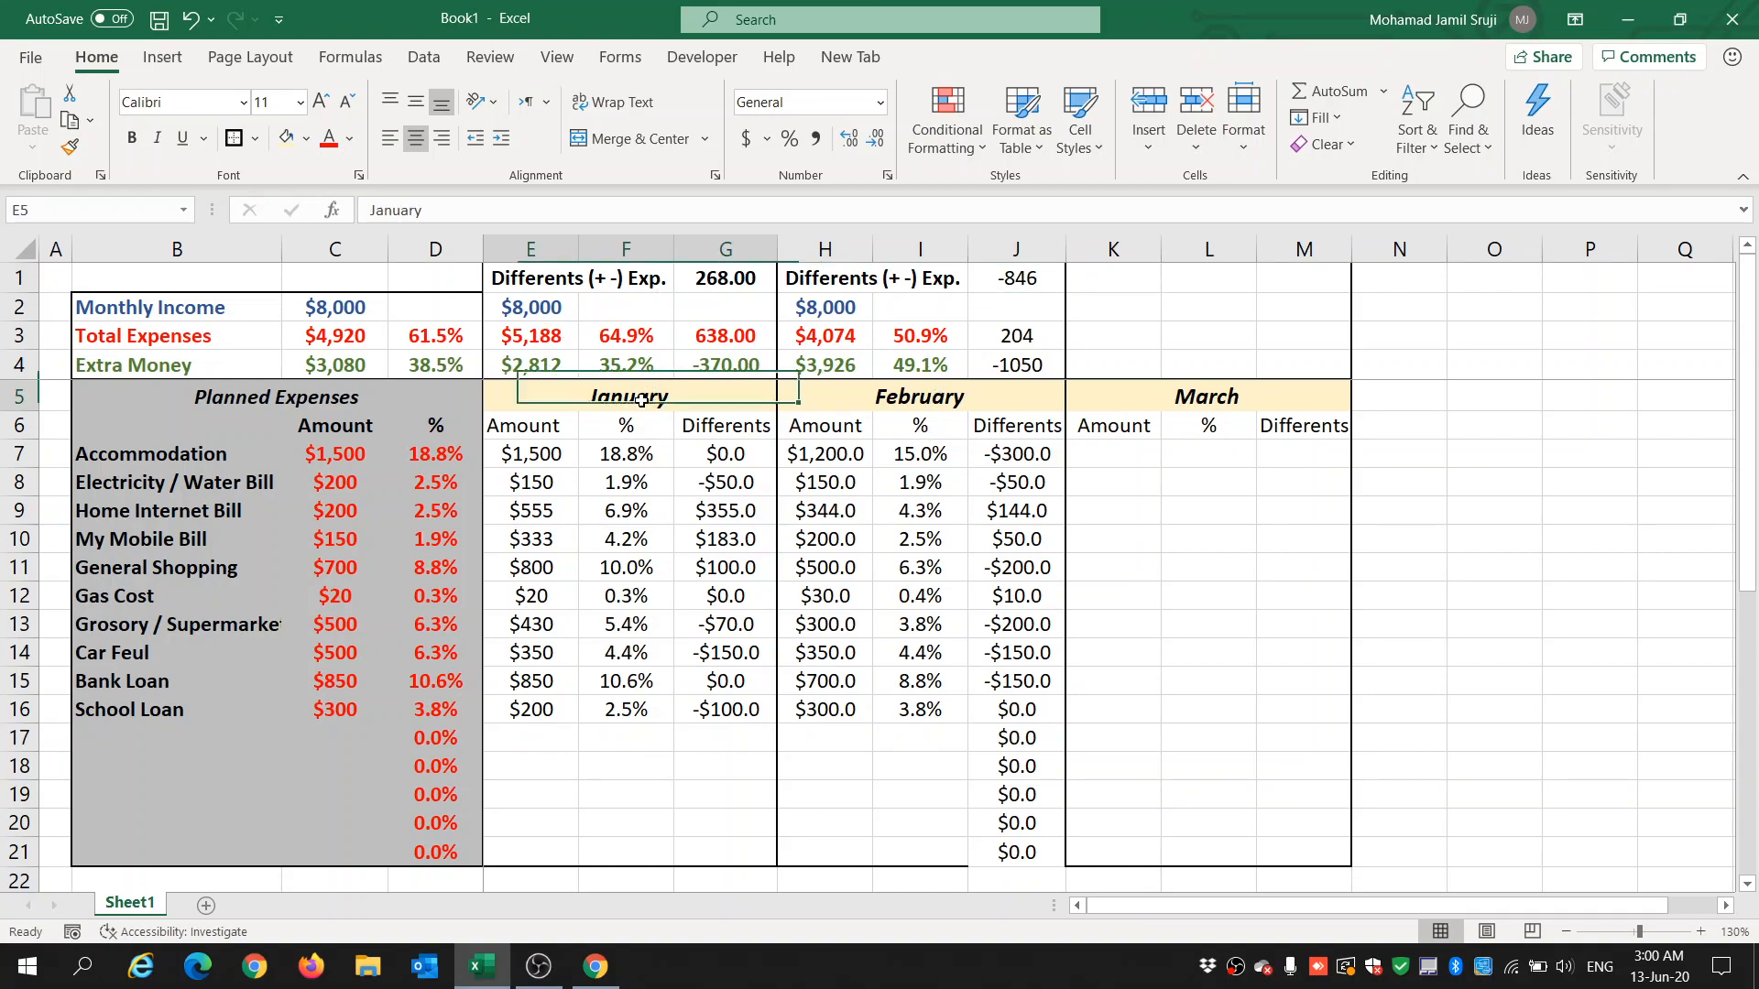
left_click(551, 338)
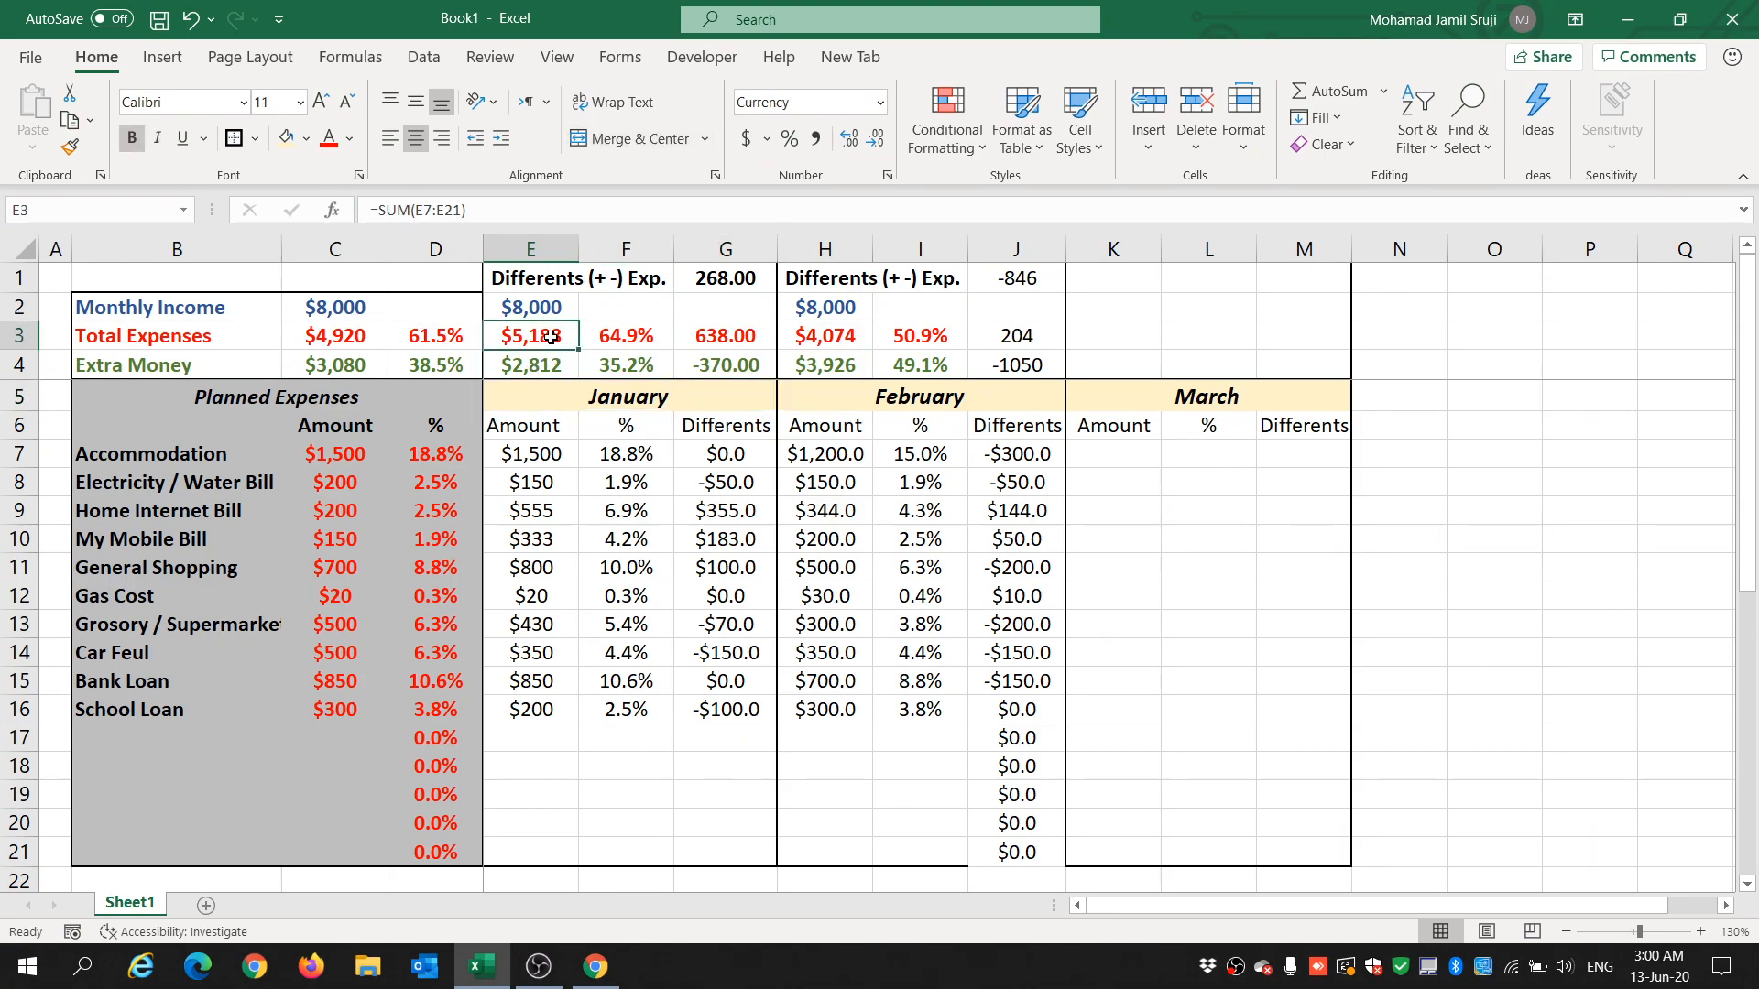
left_click(719, 281)
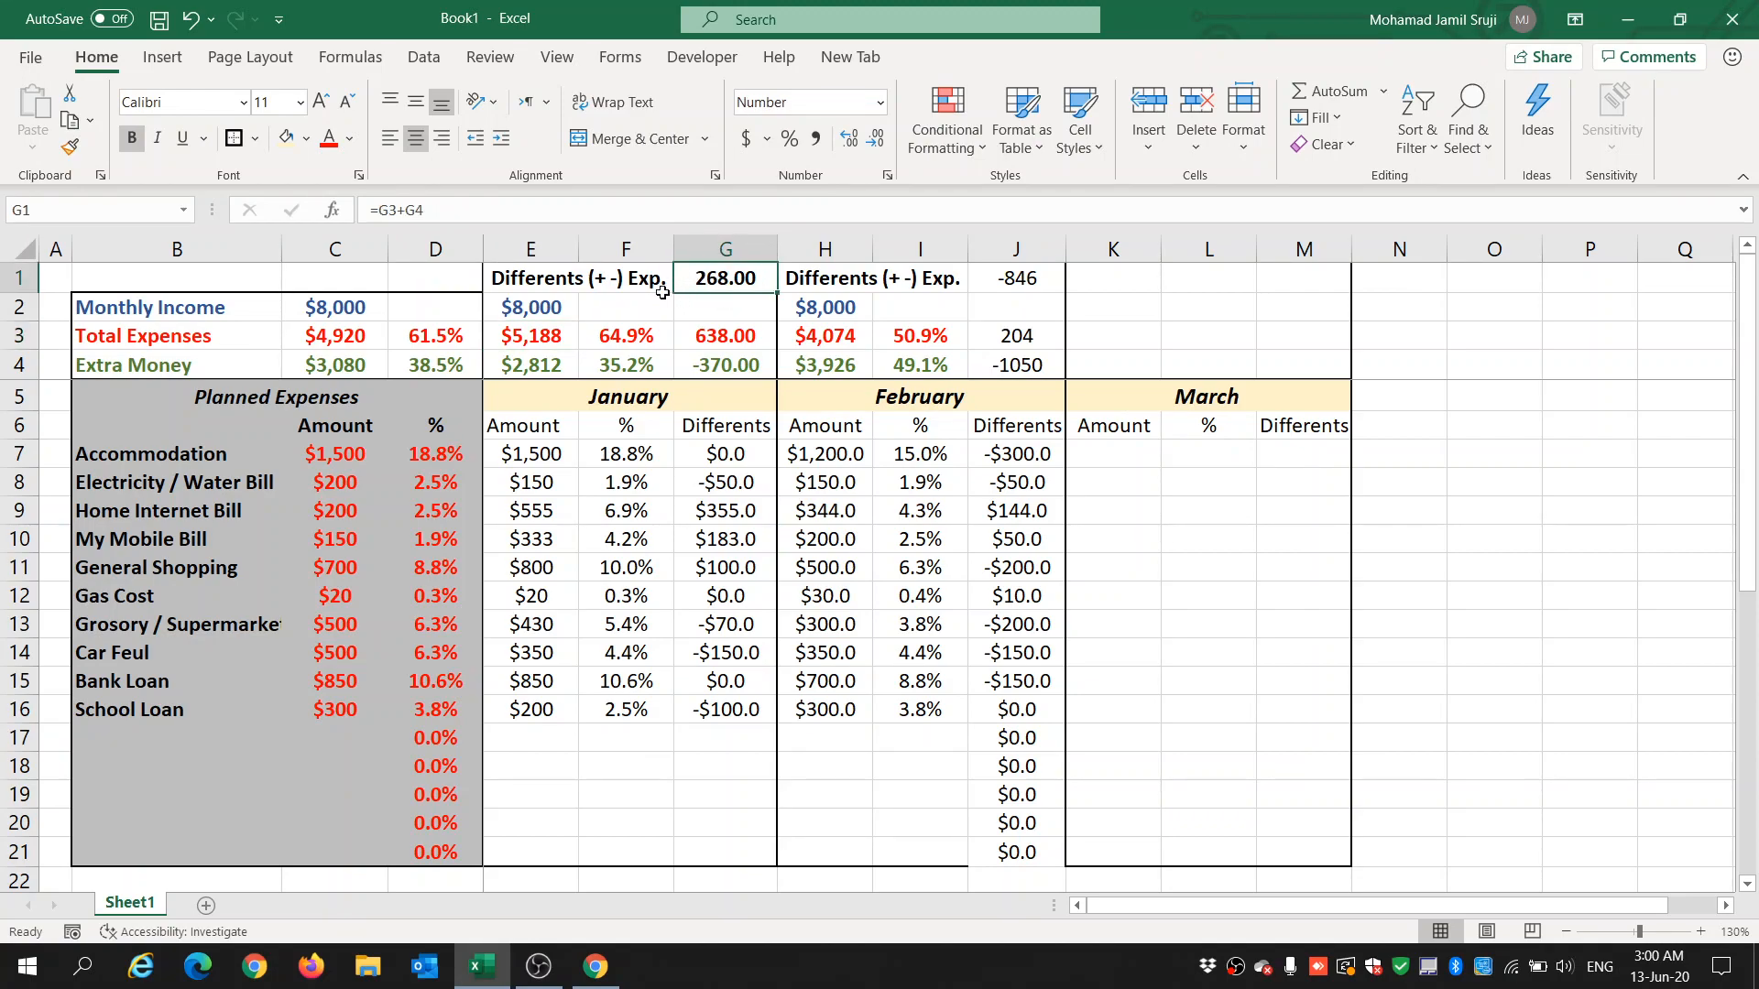
left_click(347, 341)
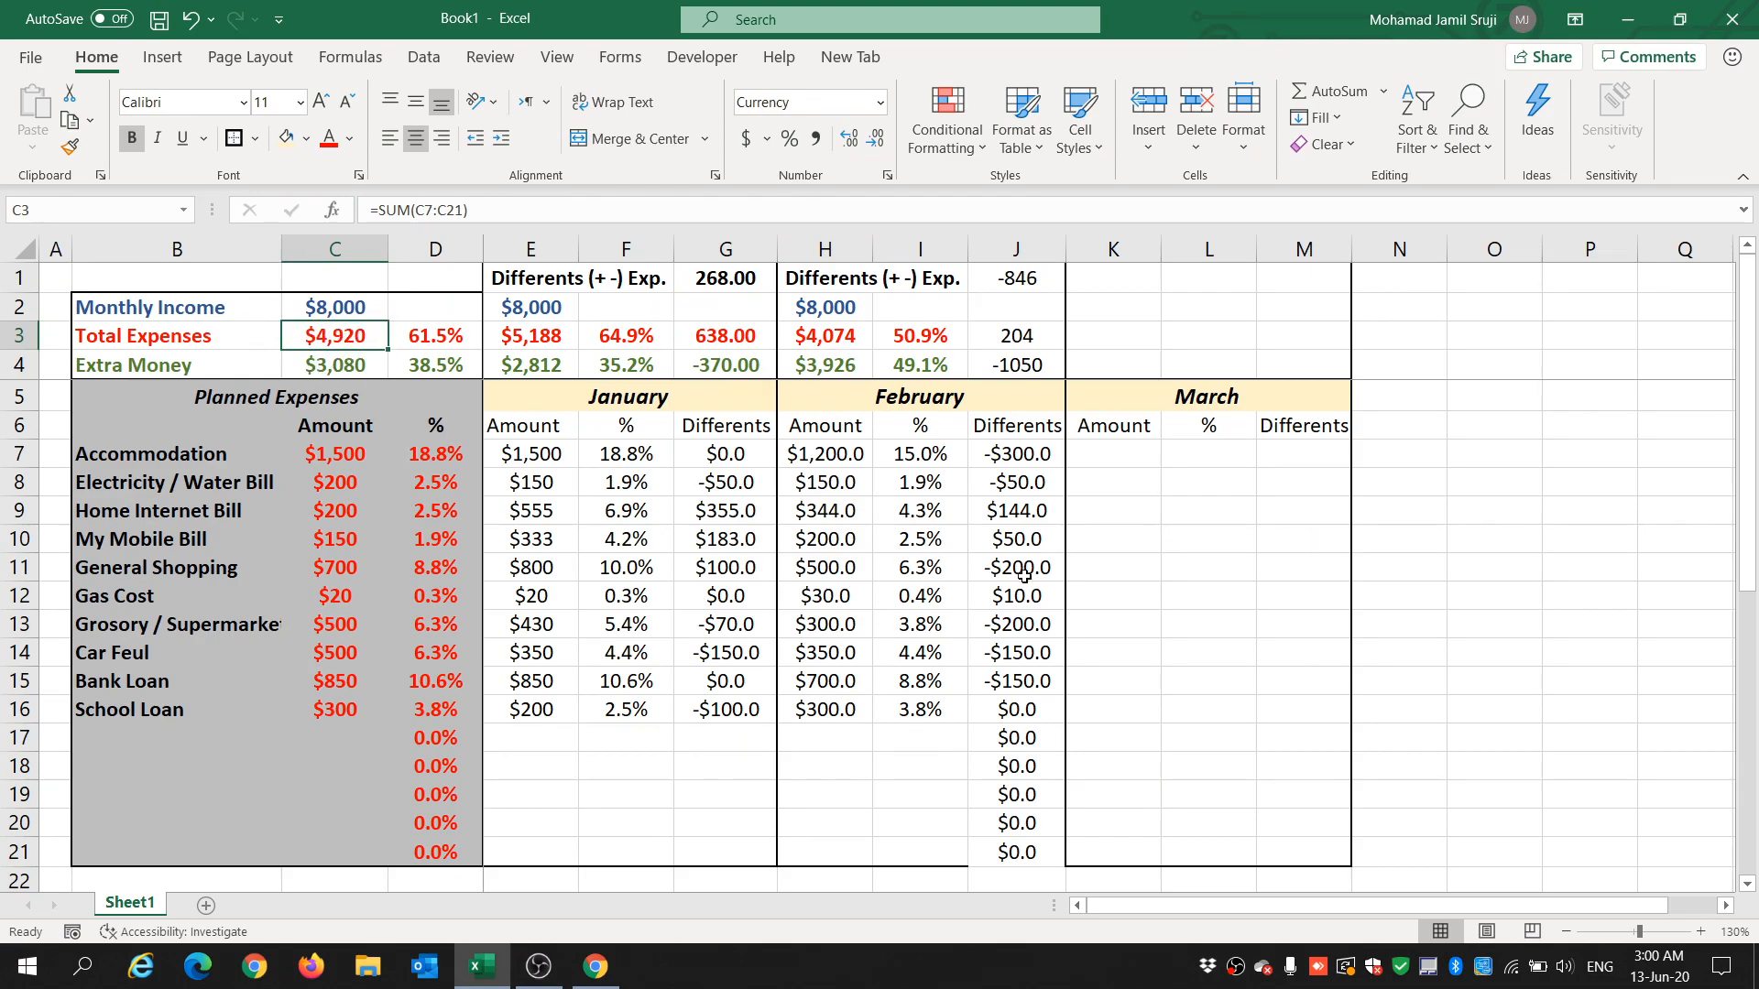
left_click(914, 759)
left_click(926, 737)
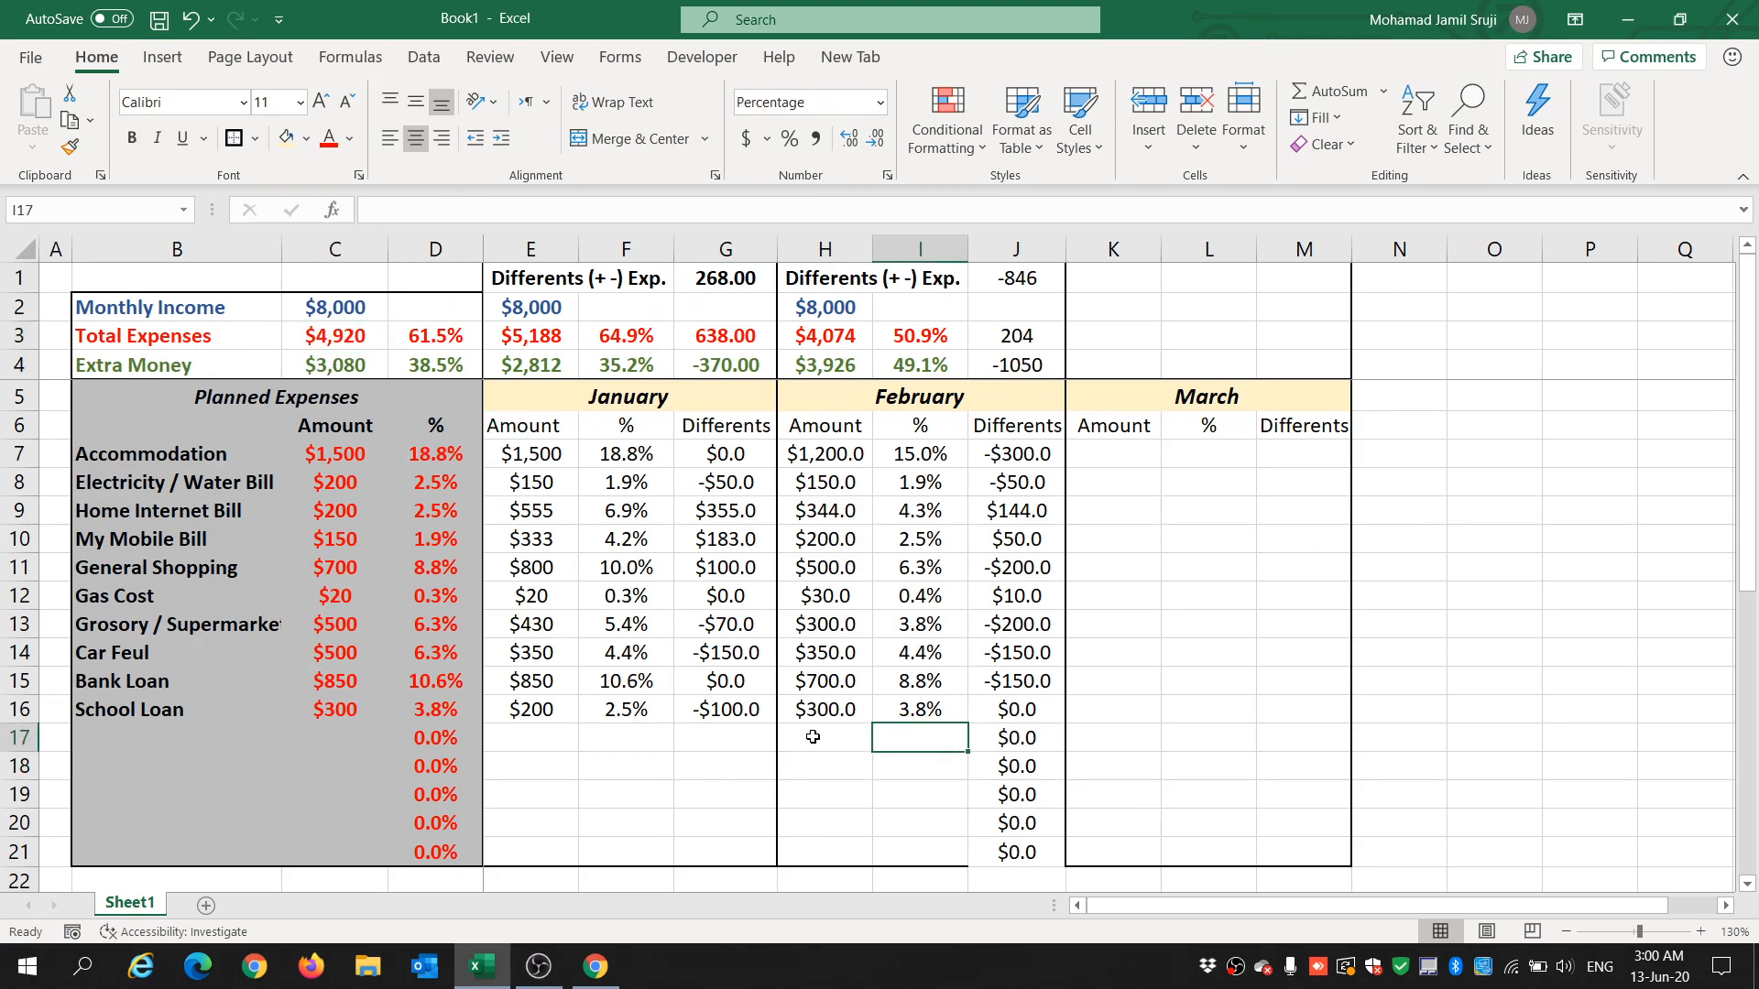
Review the planned amounts in C7:C16 and set the planned Gas Cost in C12 to 30.
left_click(814, 737)
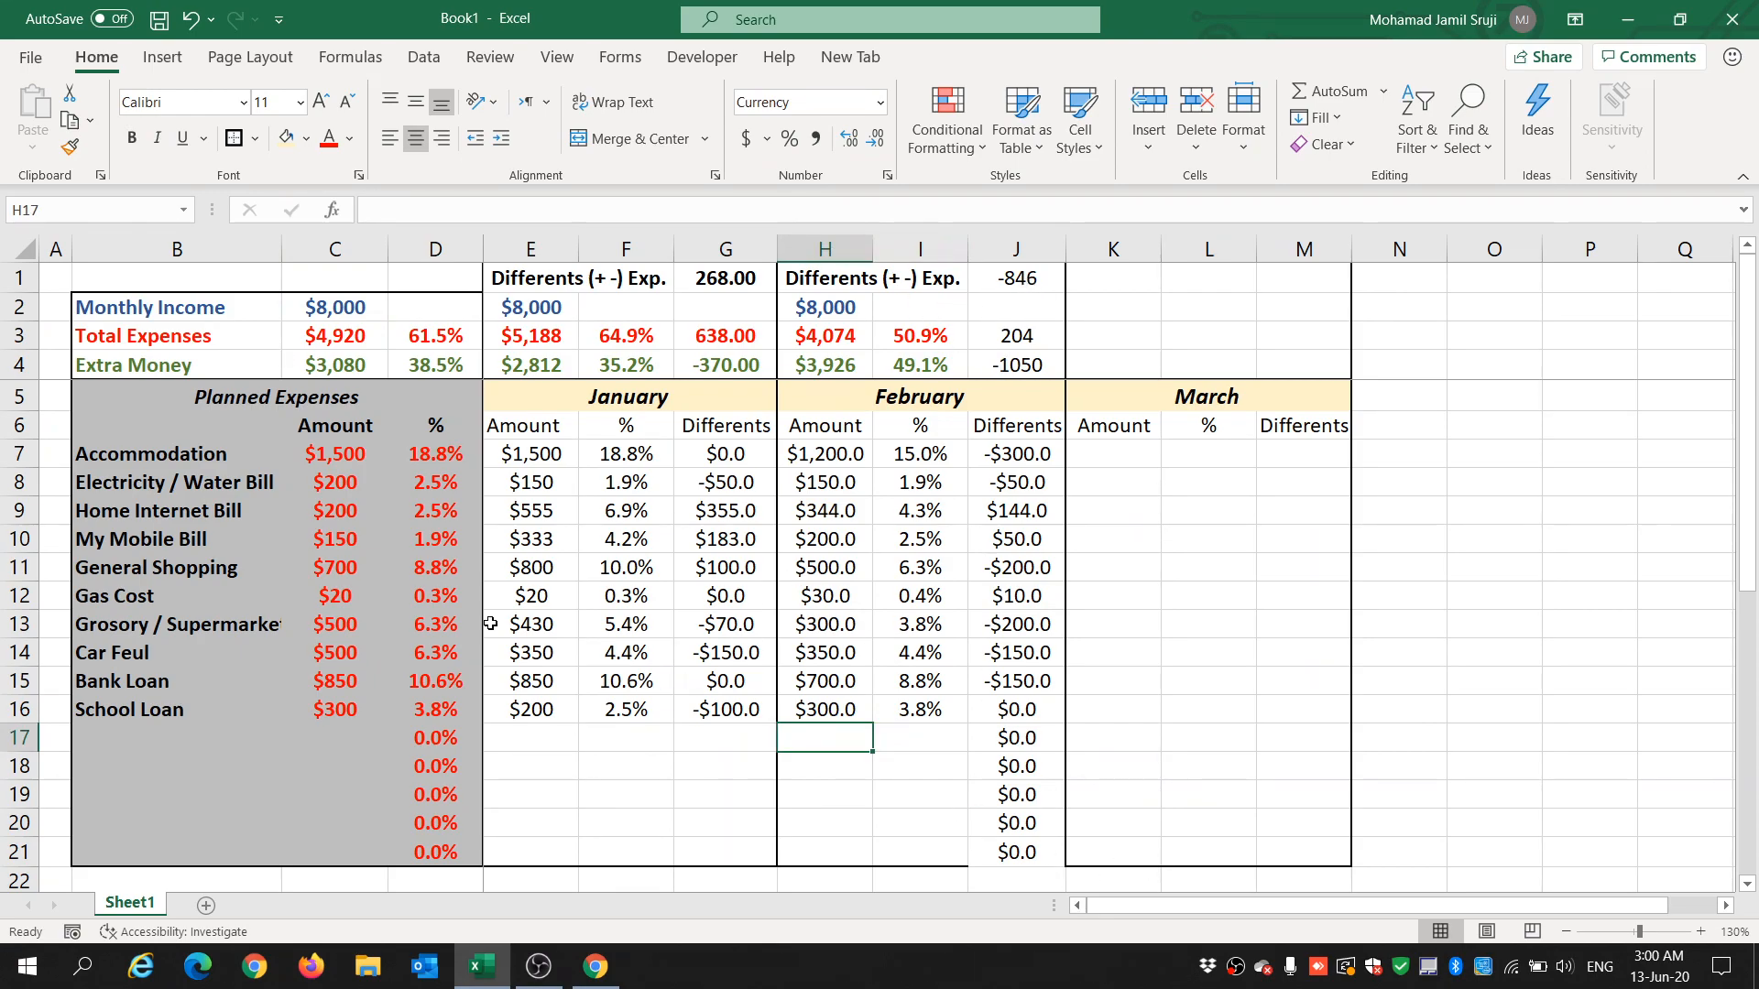
left_click(343, 451)
left_click_drag(344, 451, 347, 712)
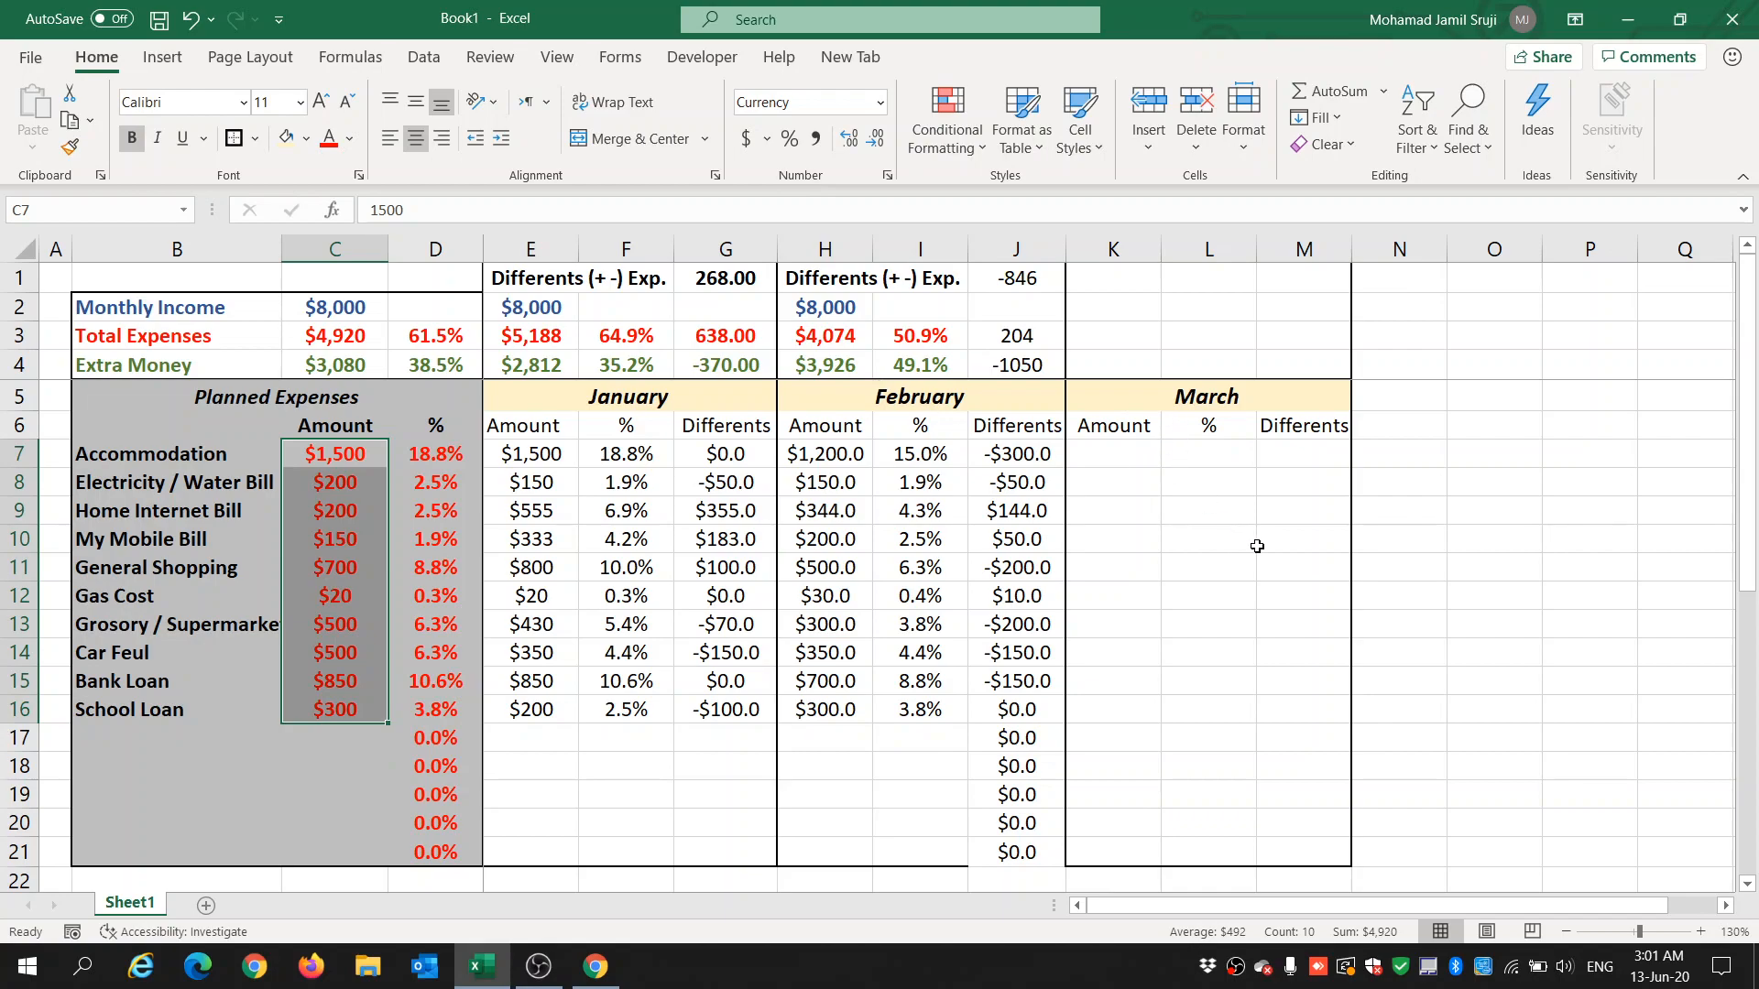
left_click(348, 603)
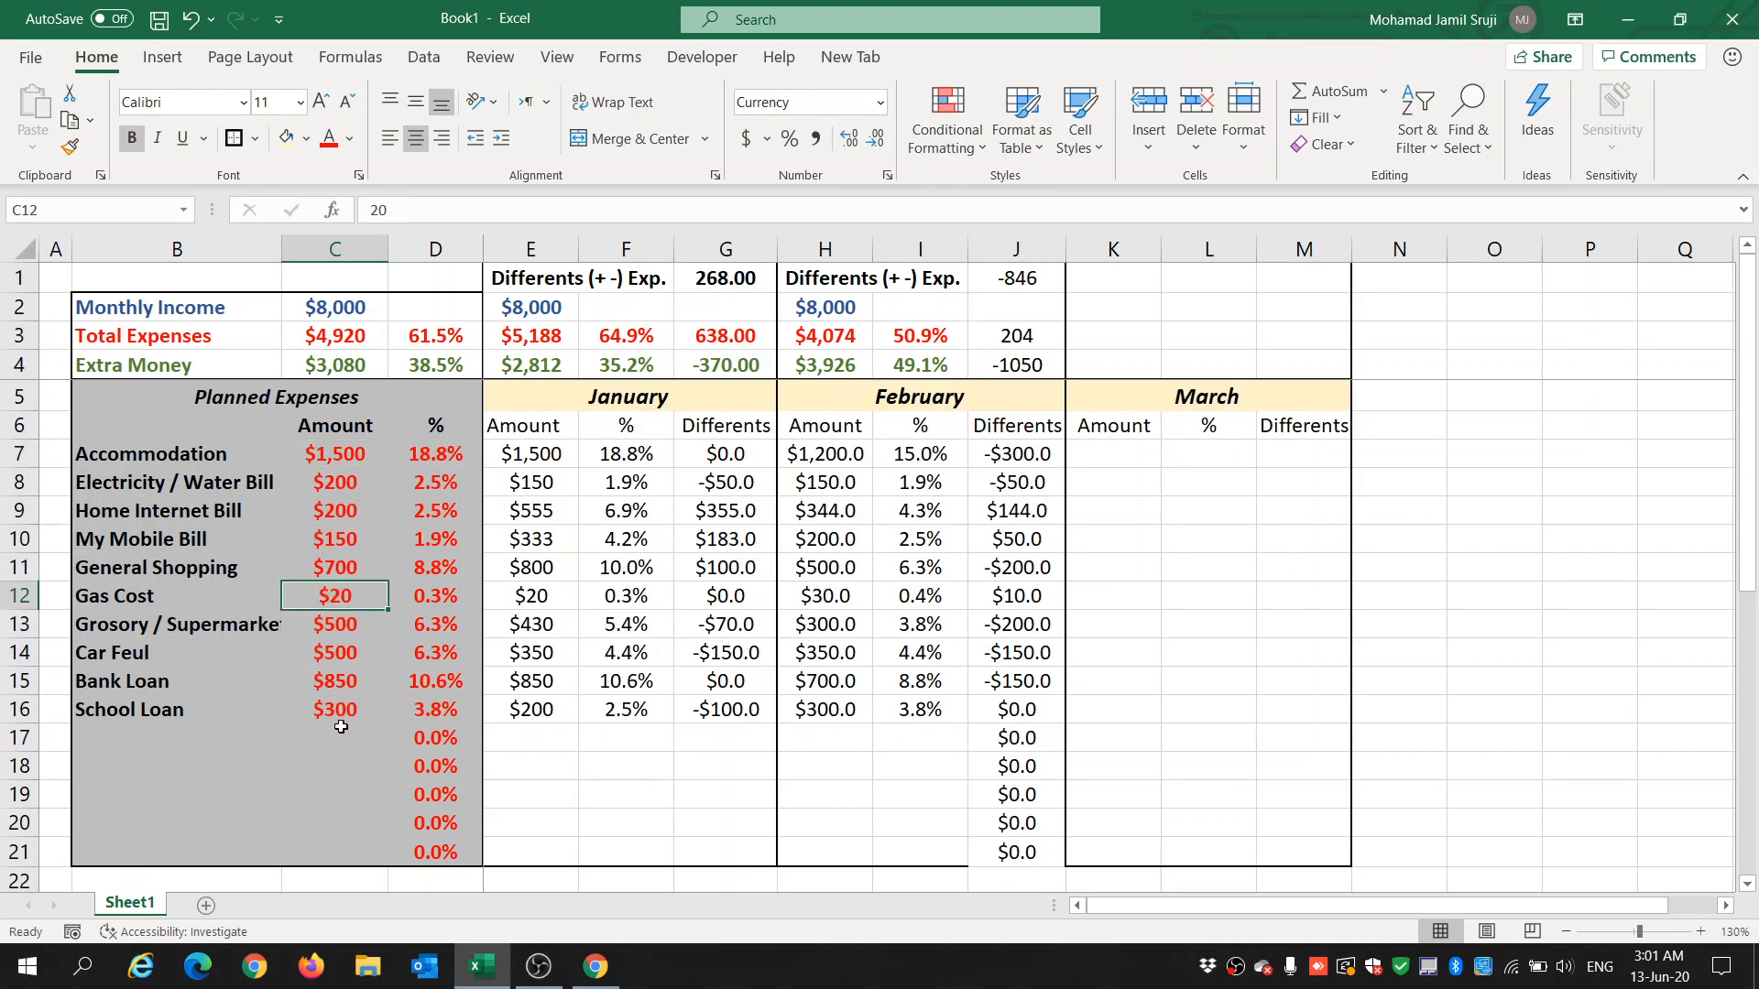
type("30")
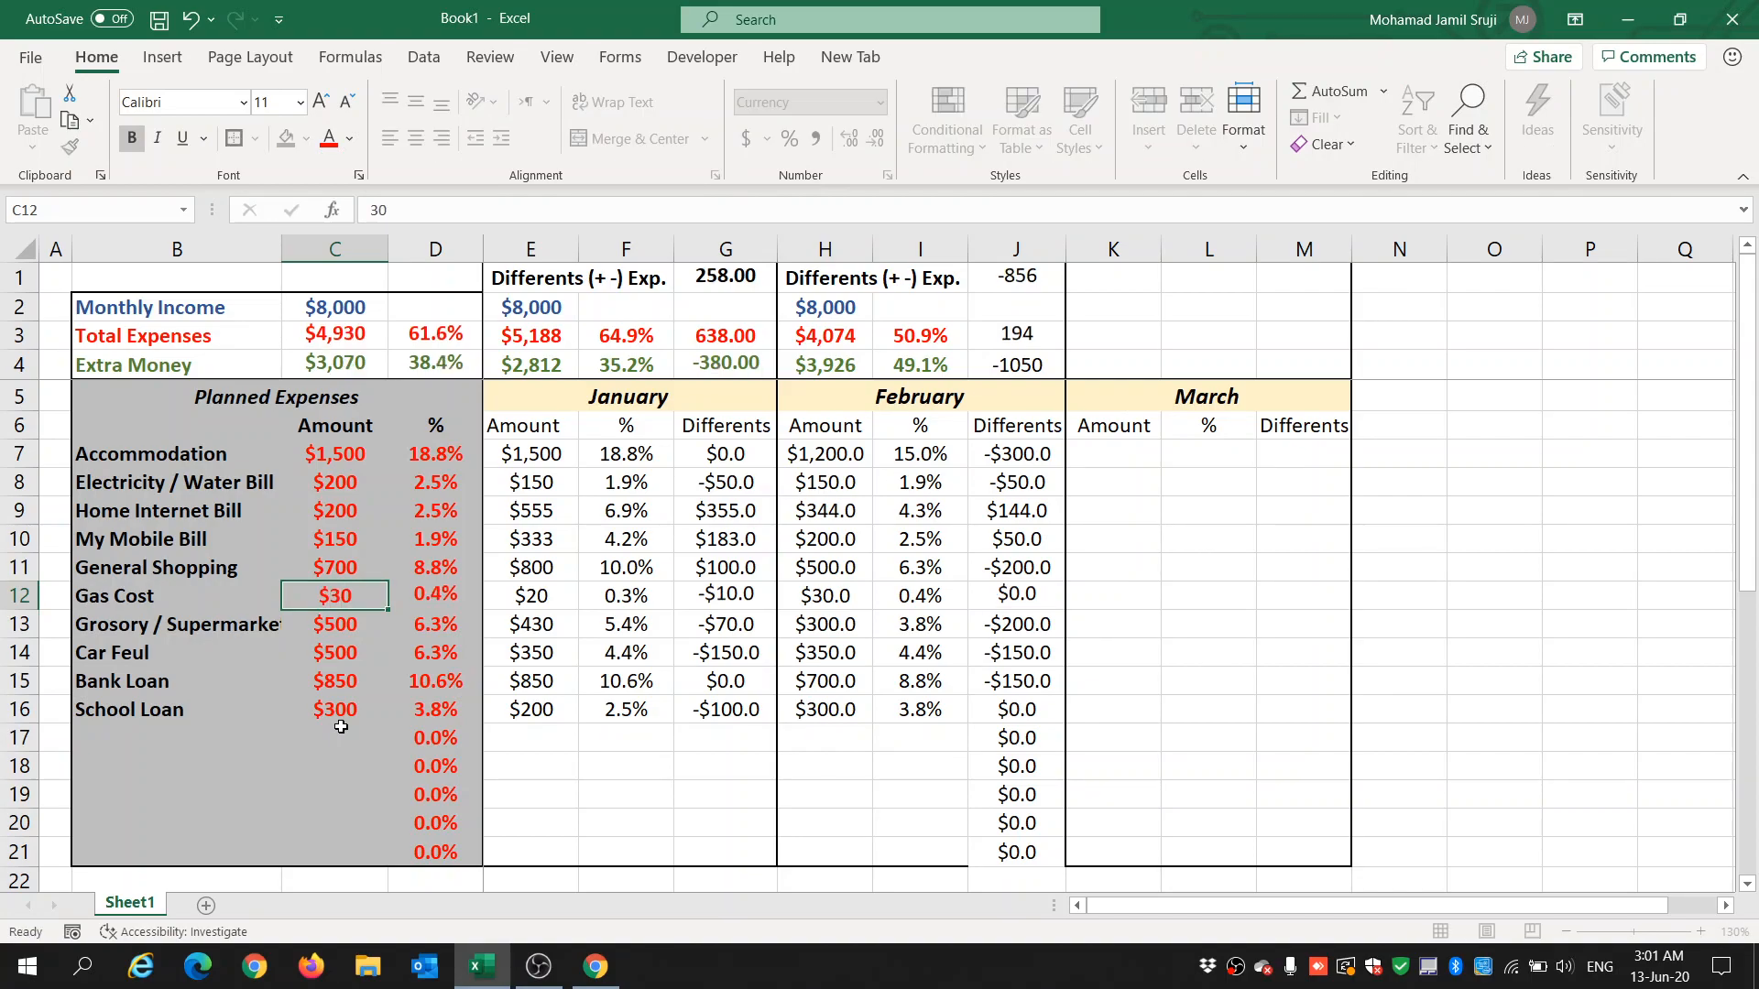
key("Return")
Check how the new planned Gas Cost affects January's difference in G12 and February's in J12.
left_click(335, 596)
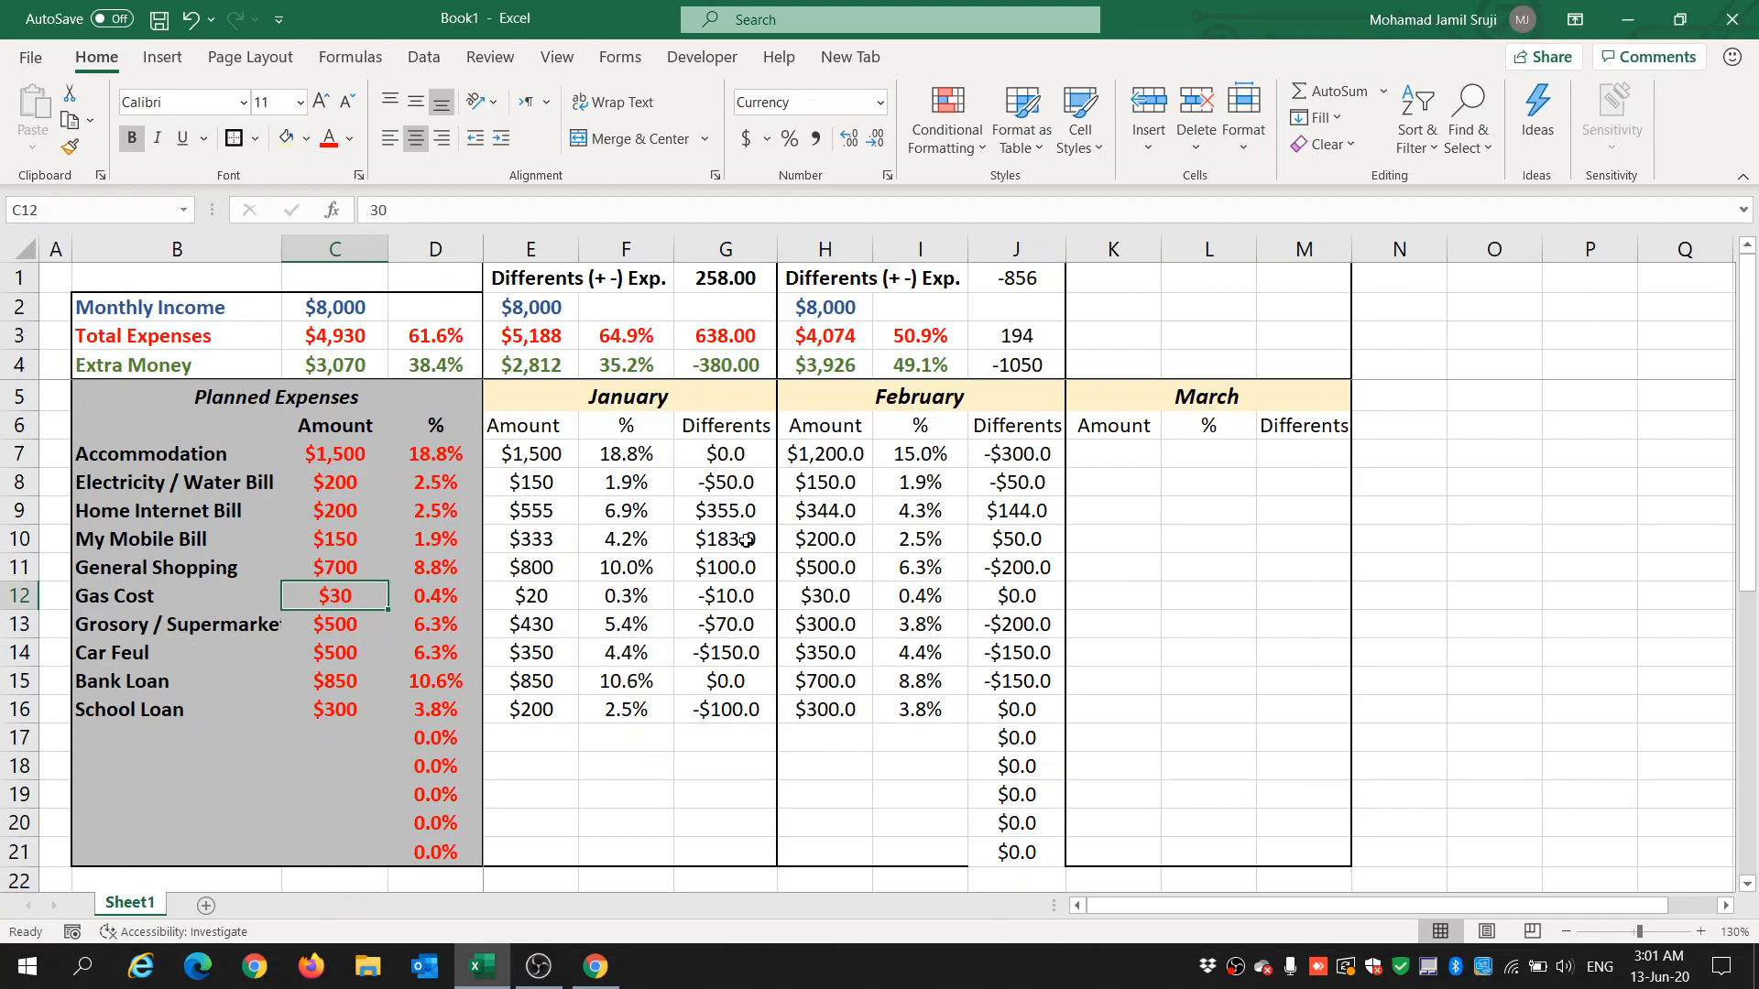
left_click(730, 599)
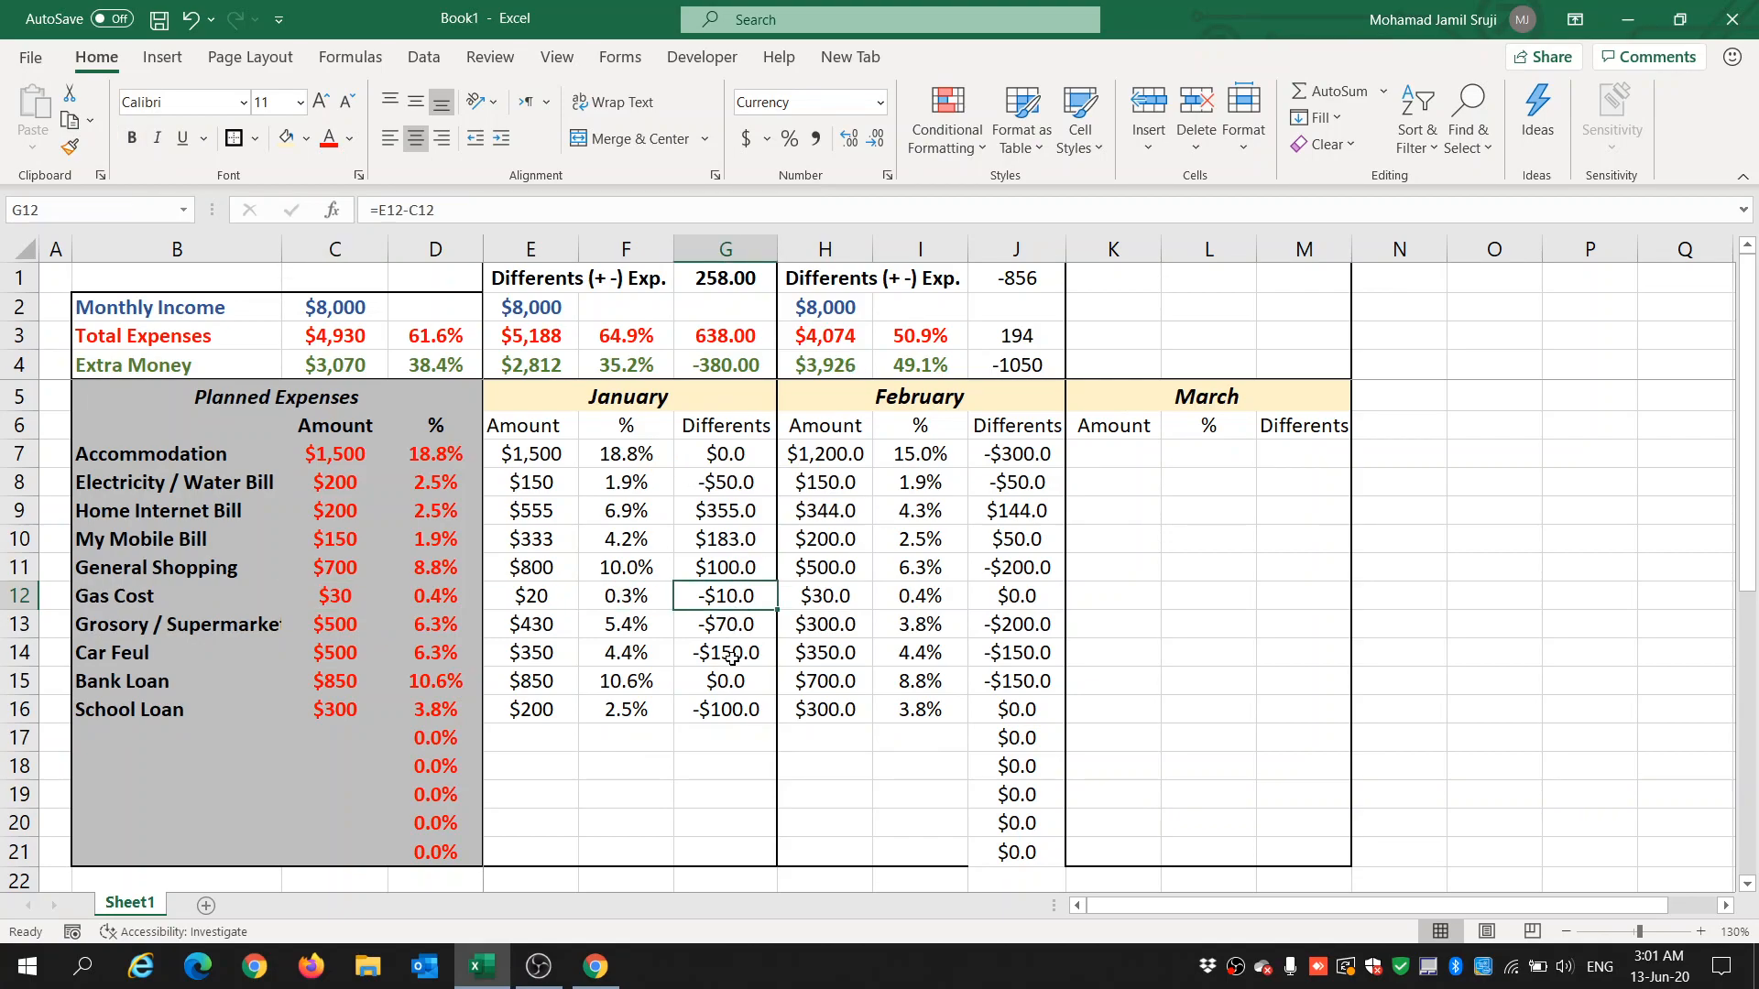
left_click(830, 595)
left_click(1013, 596)
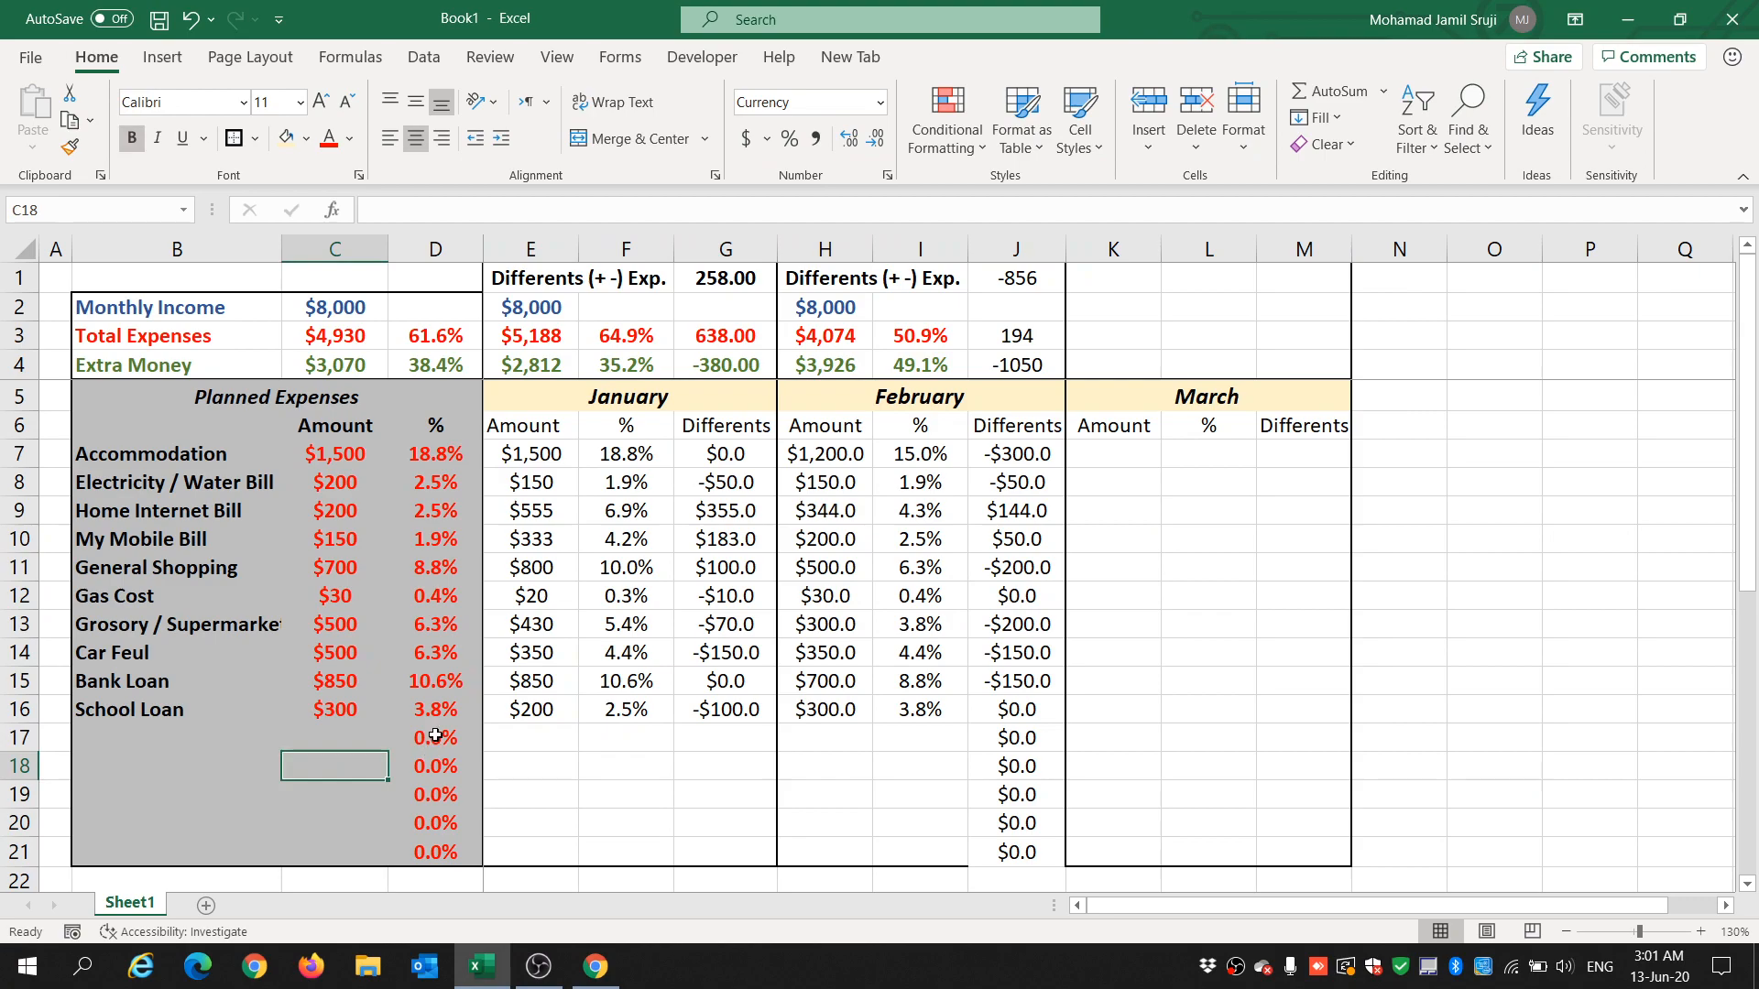
Highlight the unused-row percentage and difference ranges D17:D21, J17:J21, G17:G21 and M17:M21 together.
left_click(435, 737)
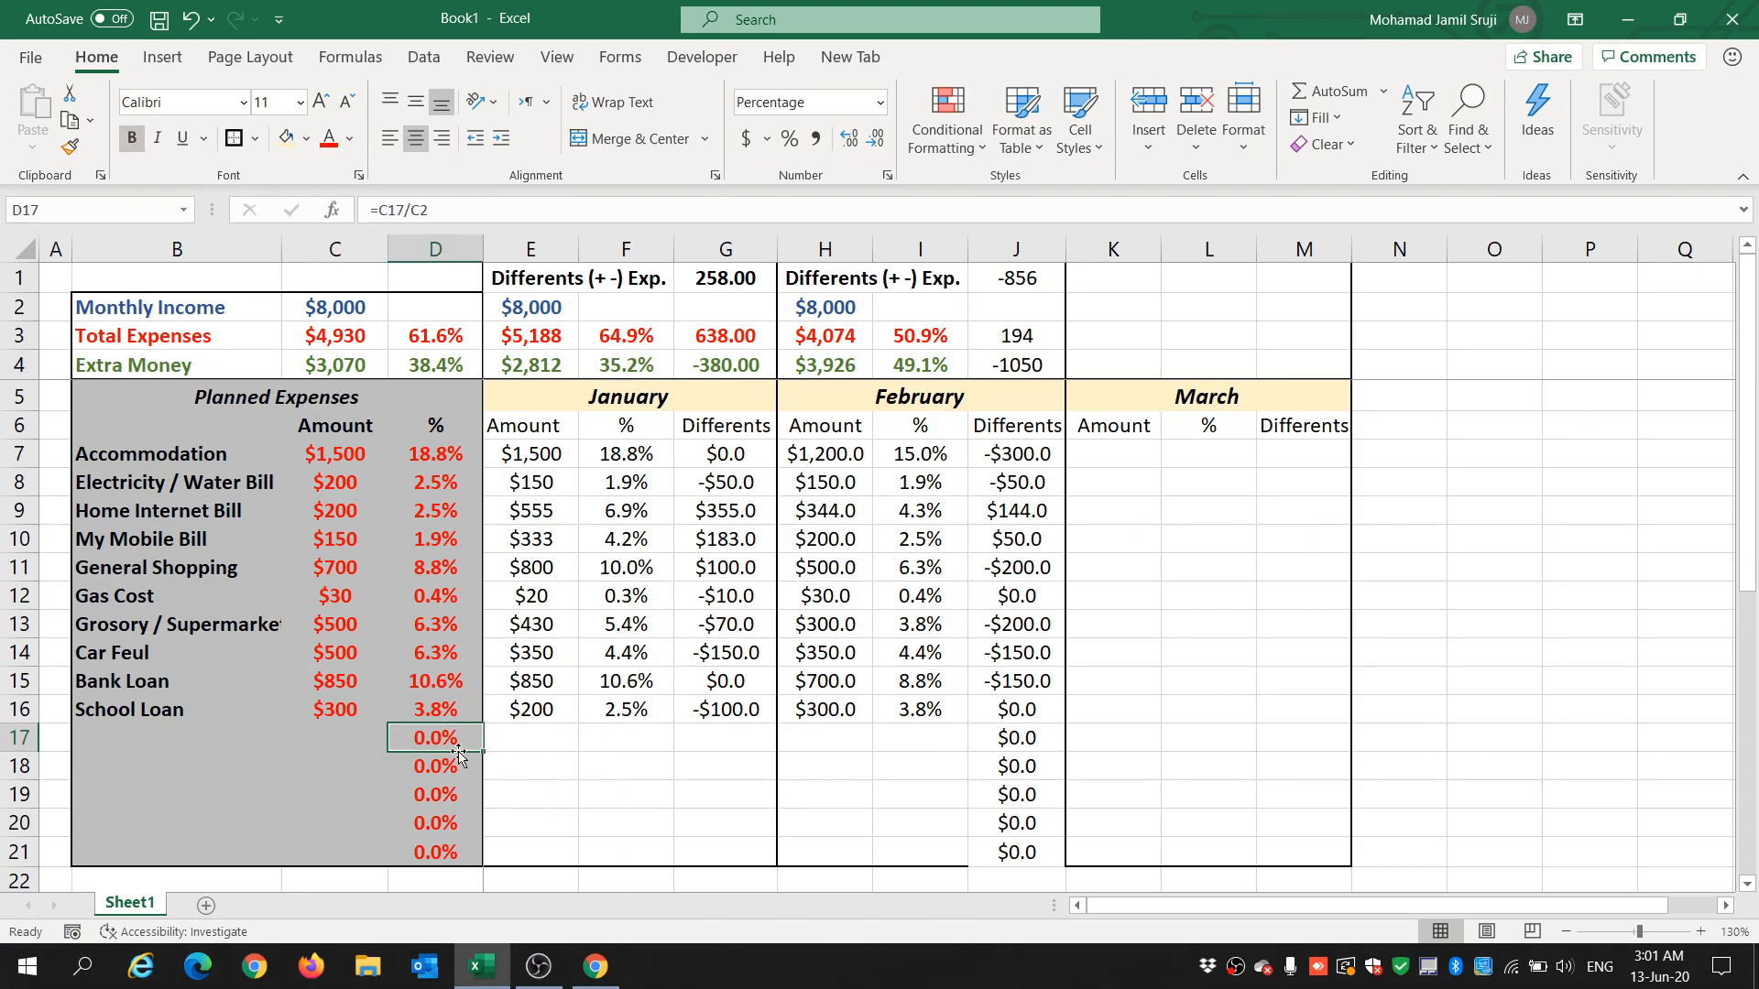
left_click_drag(436, 737, 437, 851)
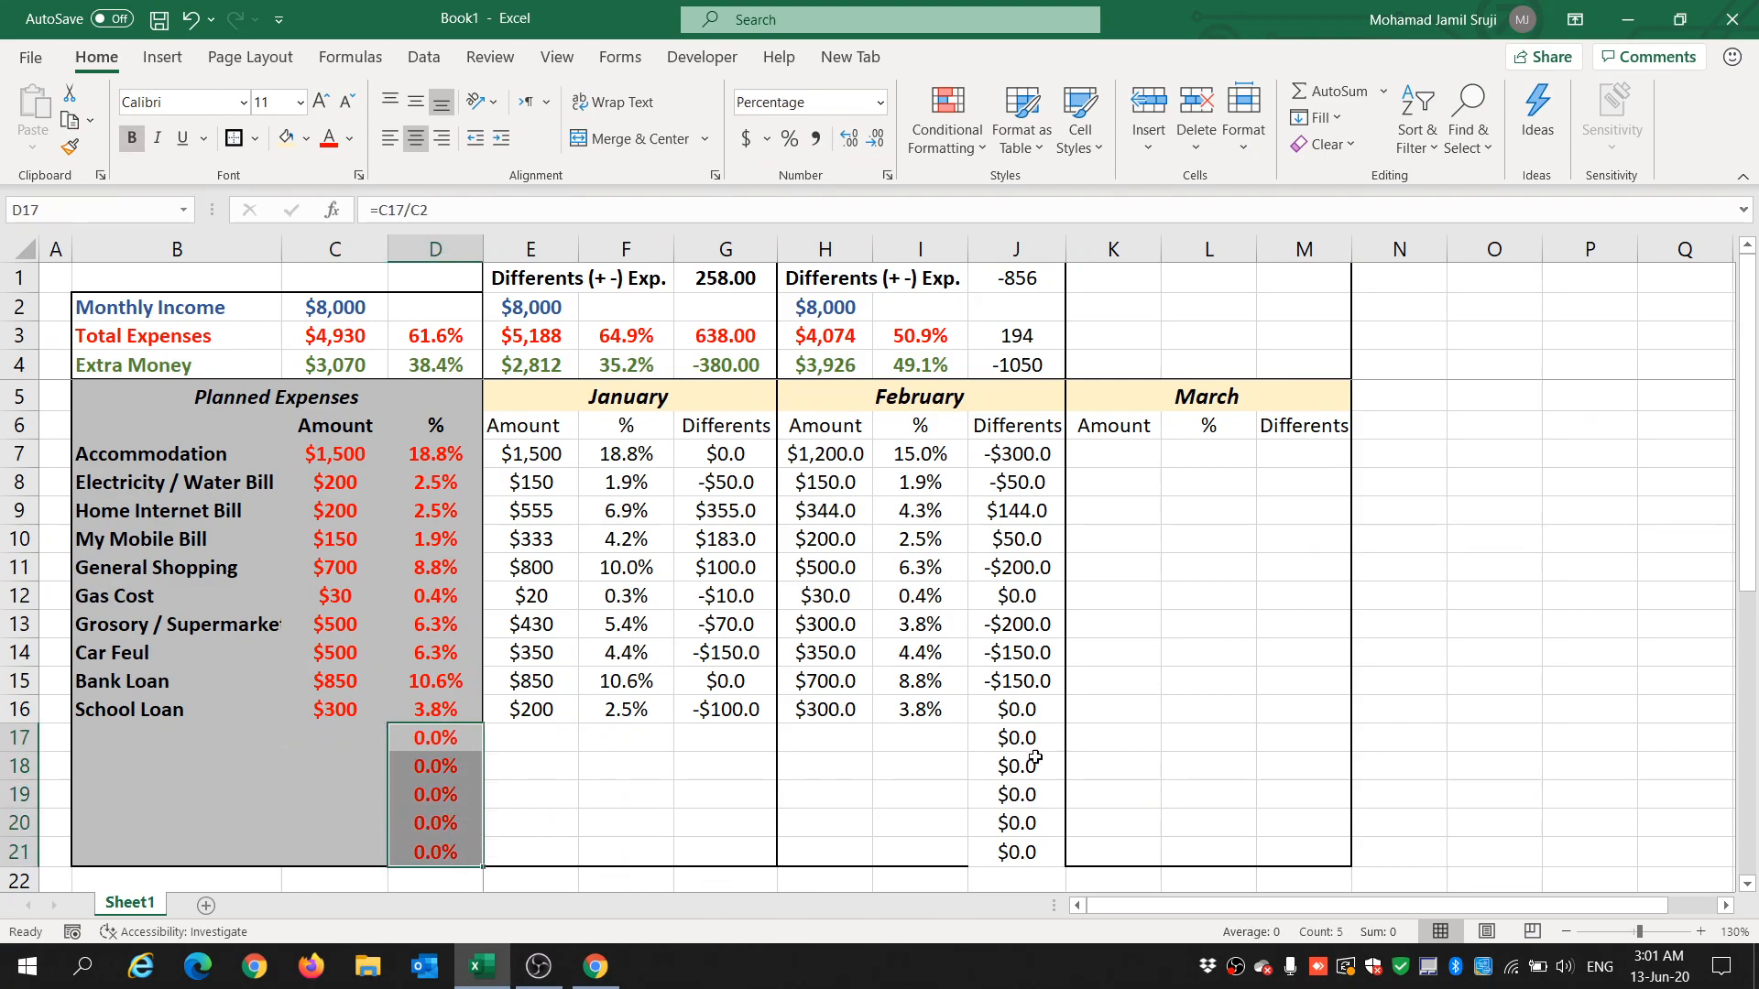
left_click_drag(1027, 737, 1017, 851)
left_click_drag(719, 737, 733, 858)
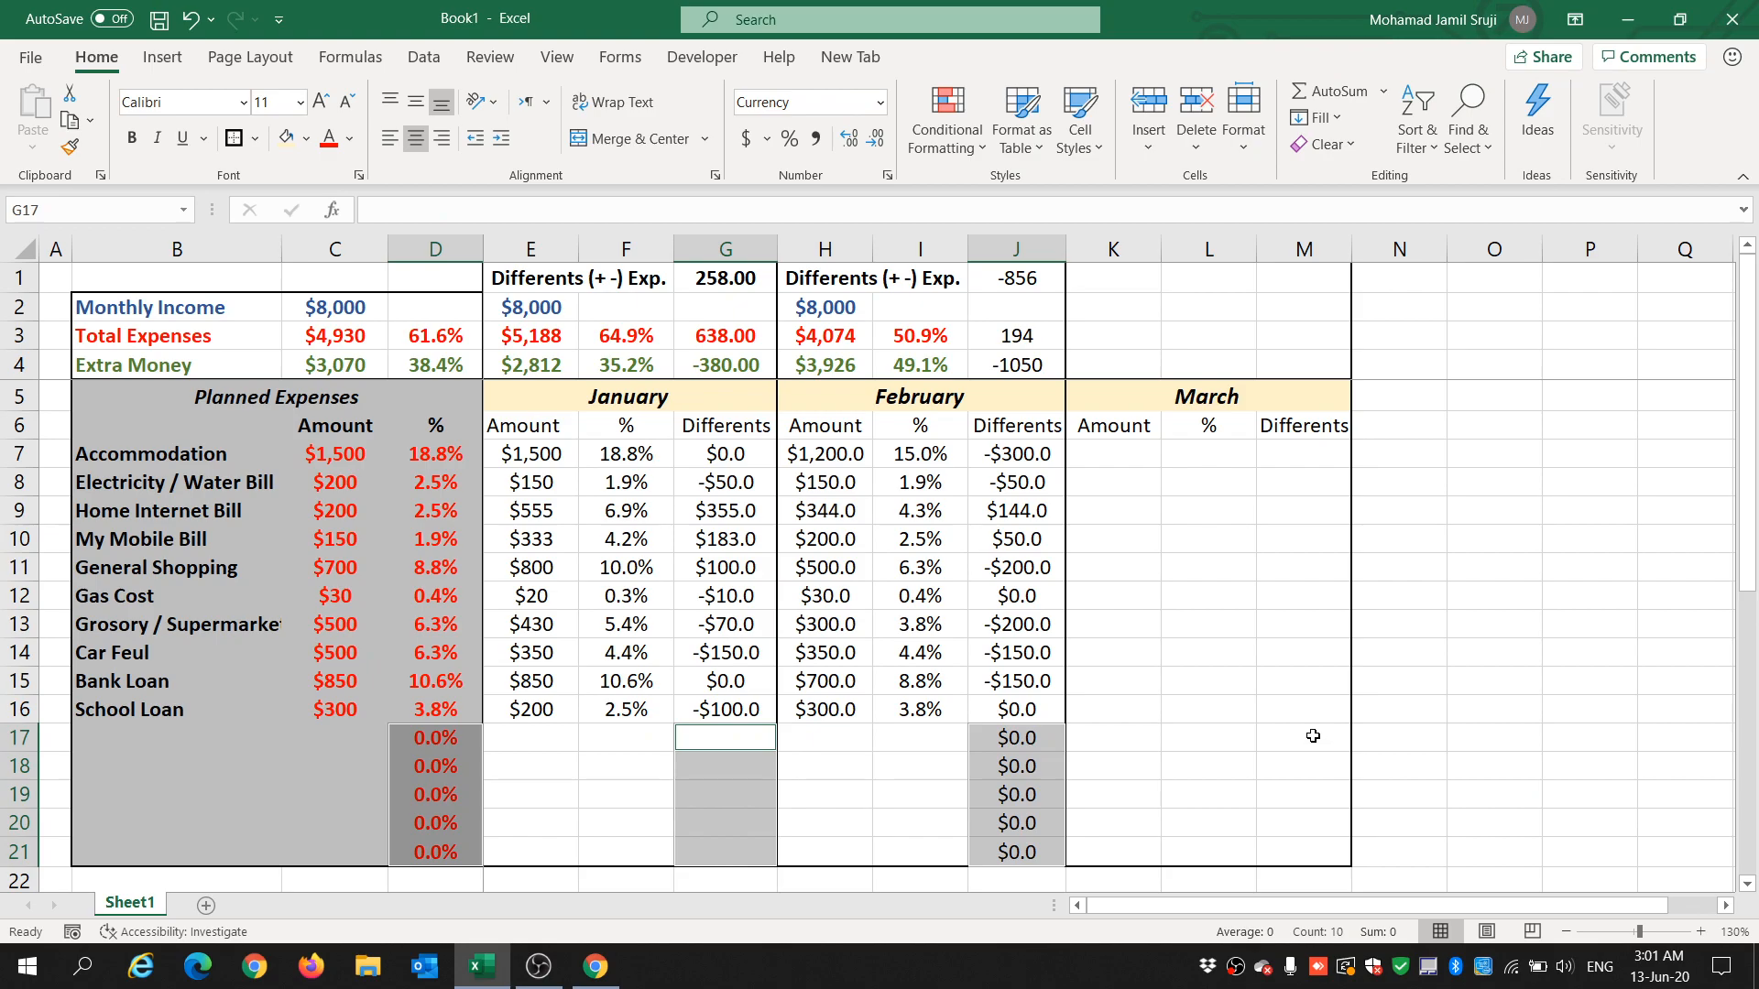
left_click_drag(1315, 737, 1318, 850)
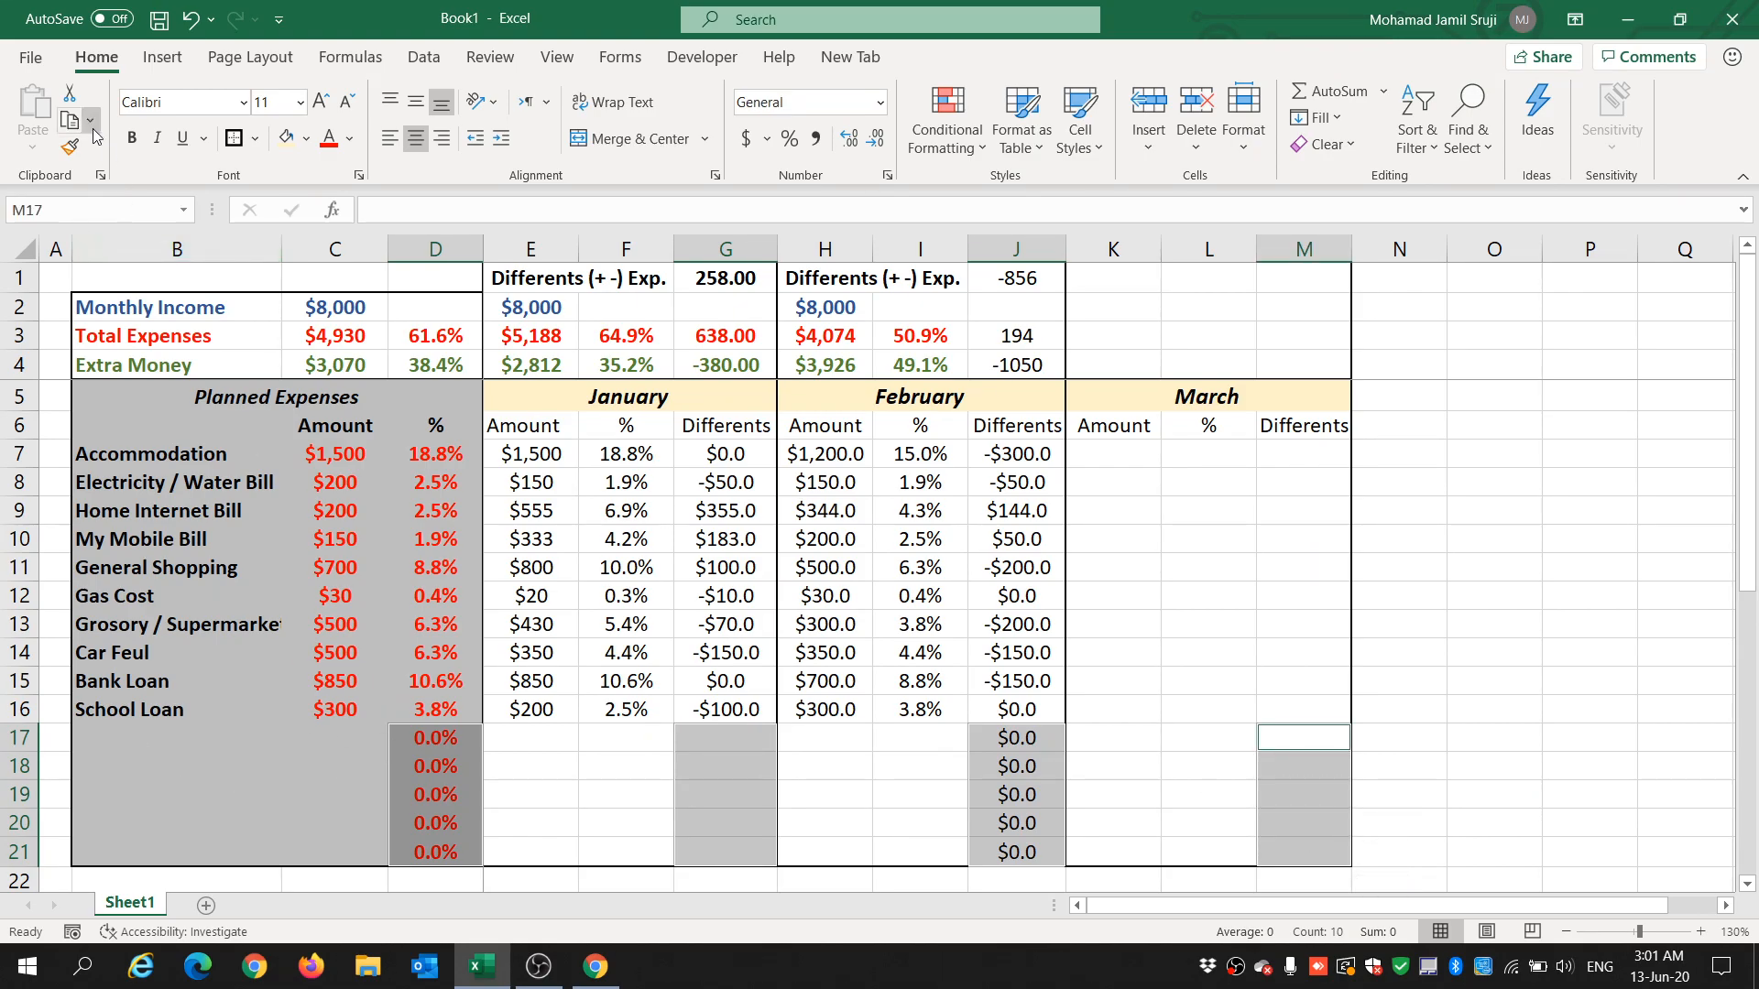
Turn off "Show a zero in cells that have zero value" in the advanced display options for Sheet1.
left_click(30, 56)
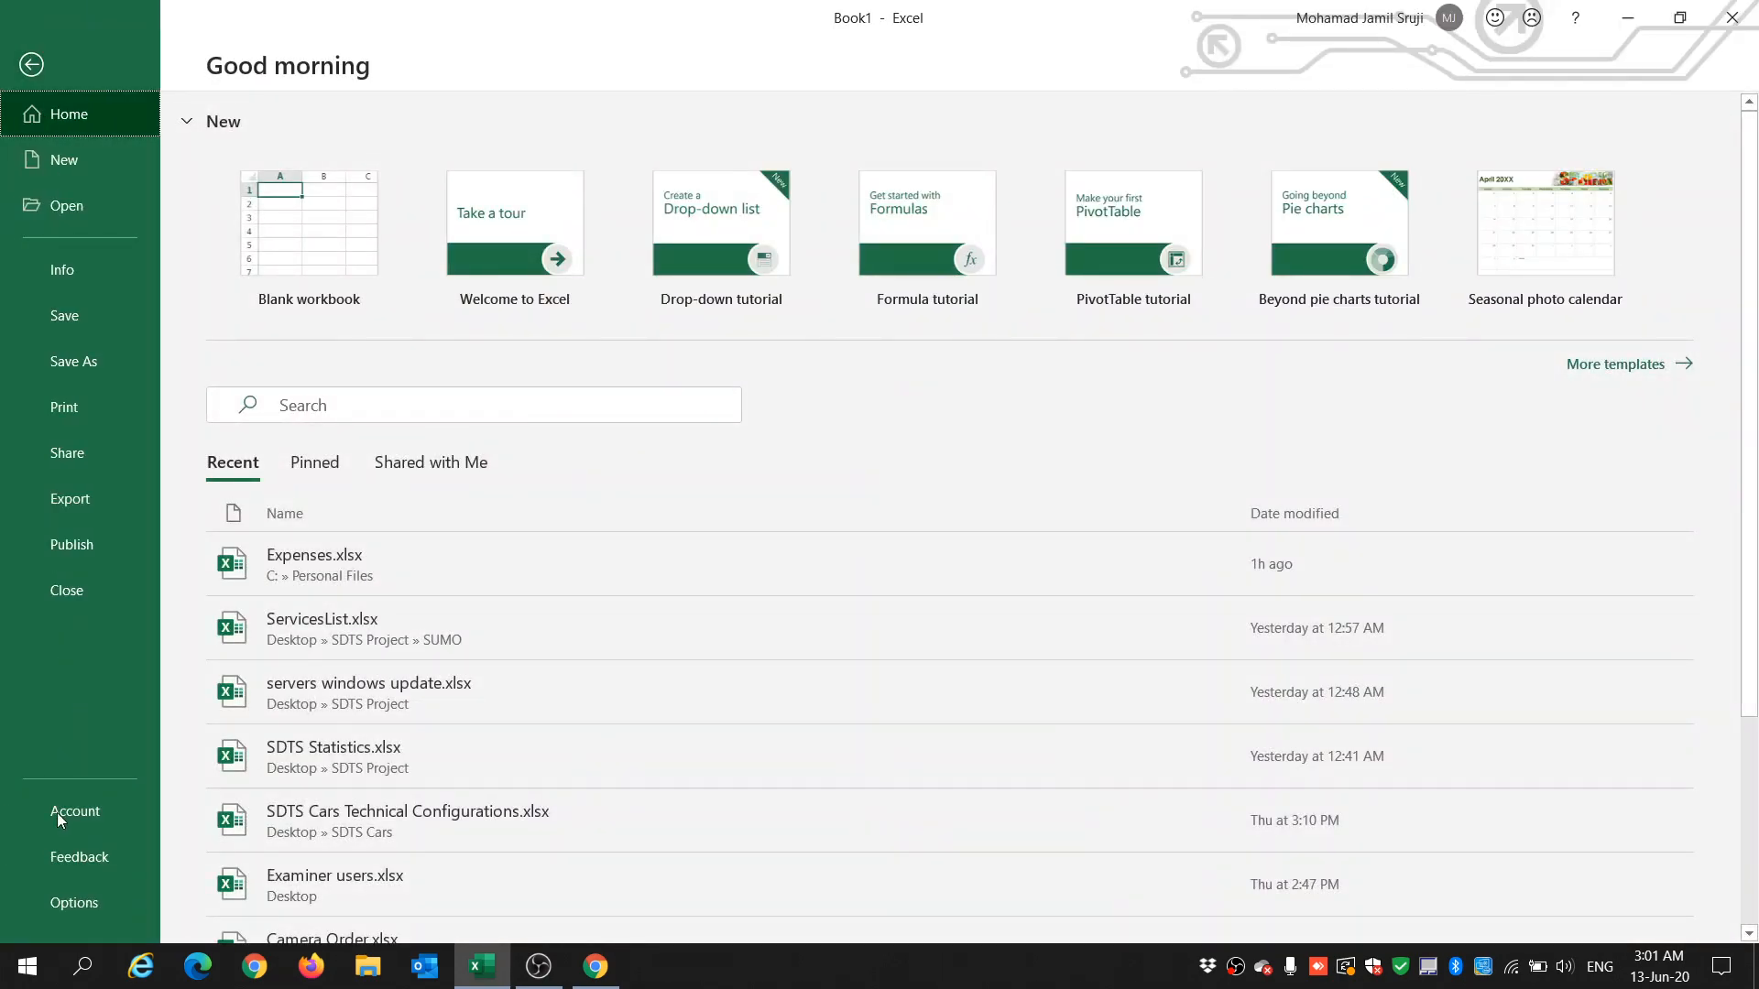
left_click(77, 903)
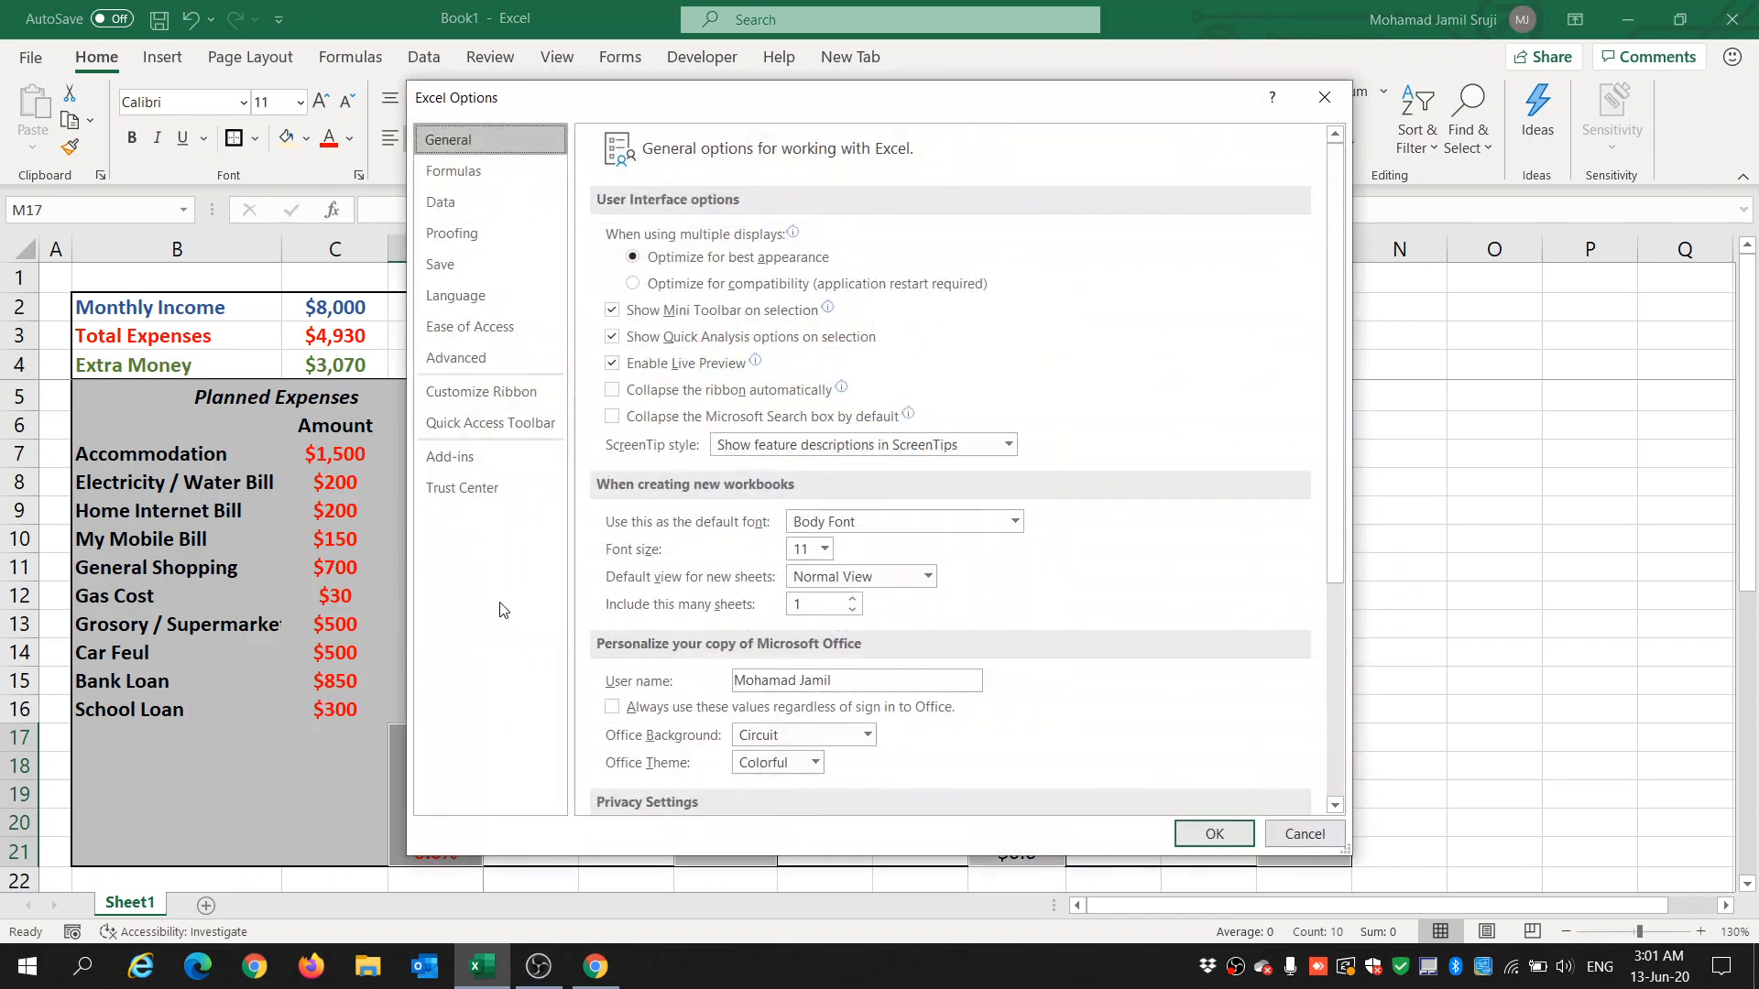
left_click(441, 359)
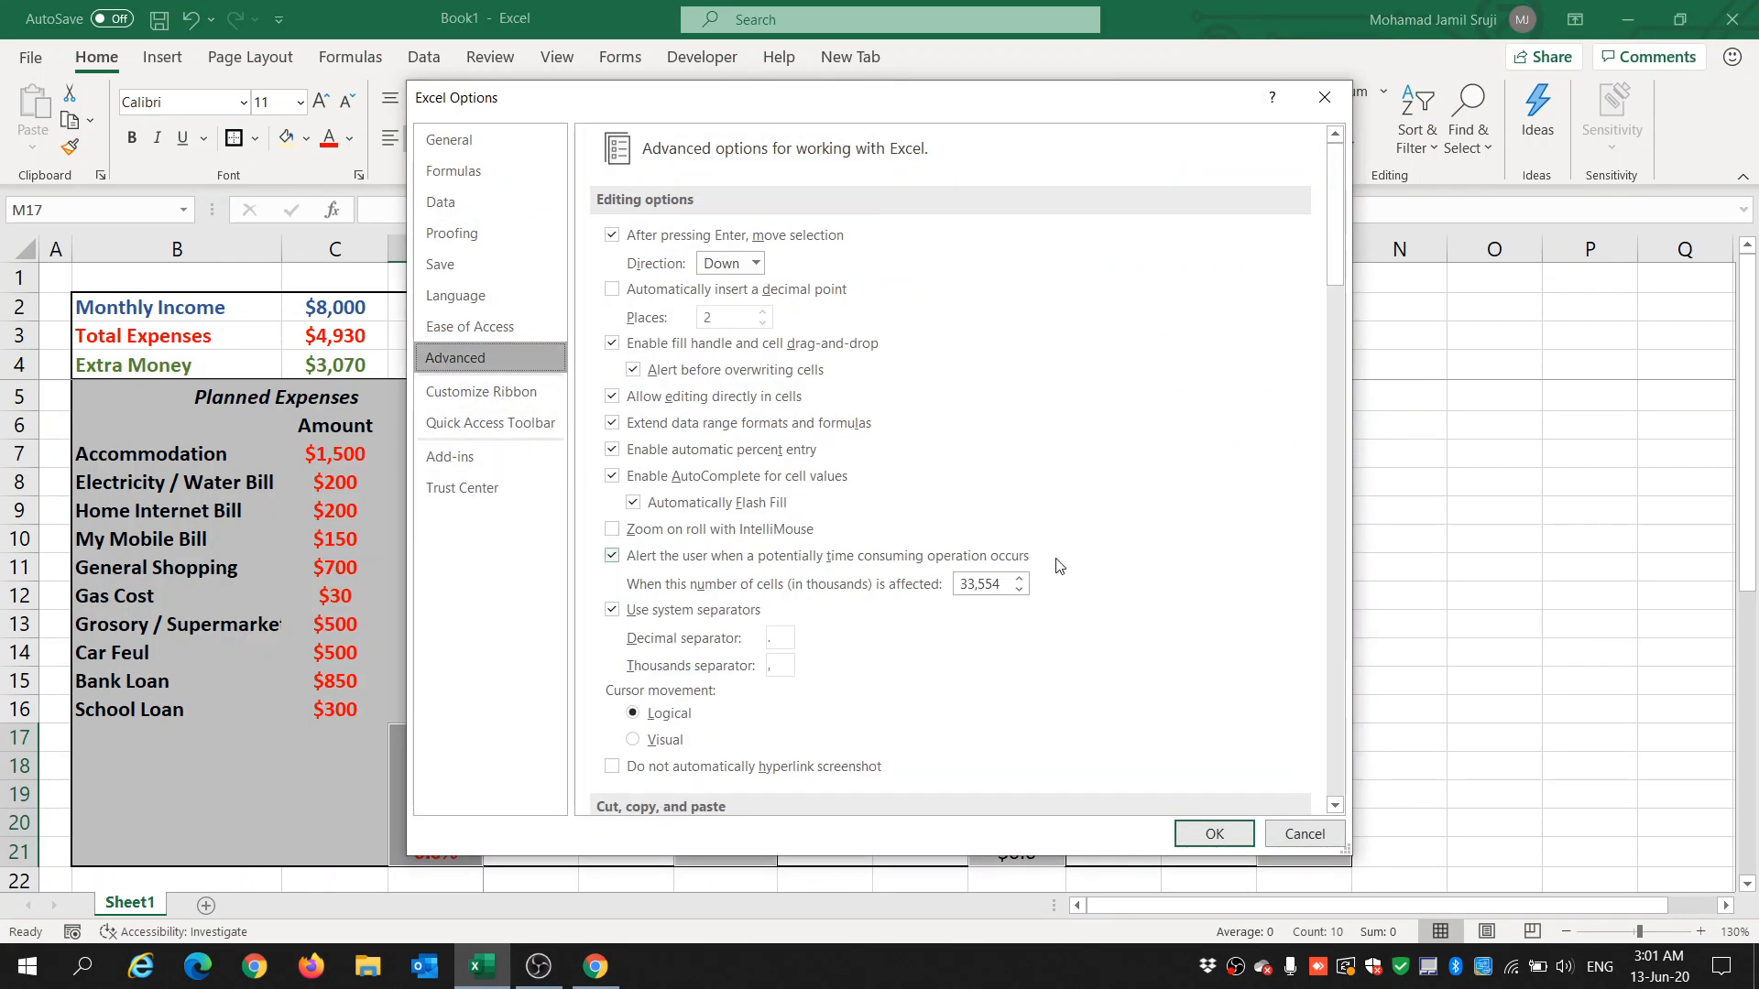
scroll(973, 569, "down", 4)
scroll(1145, 572, "down", 15)
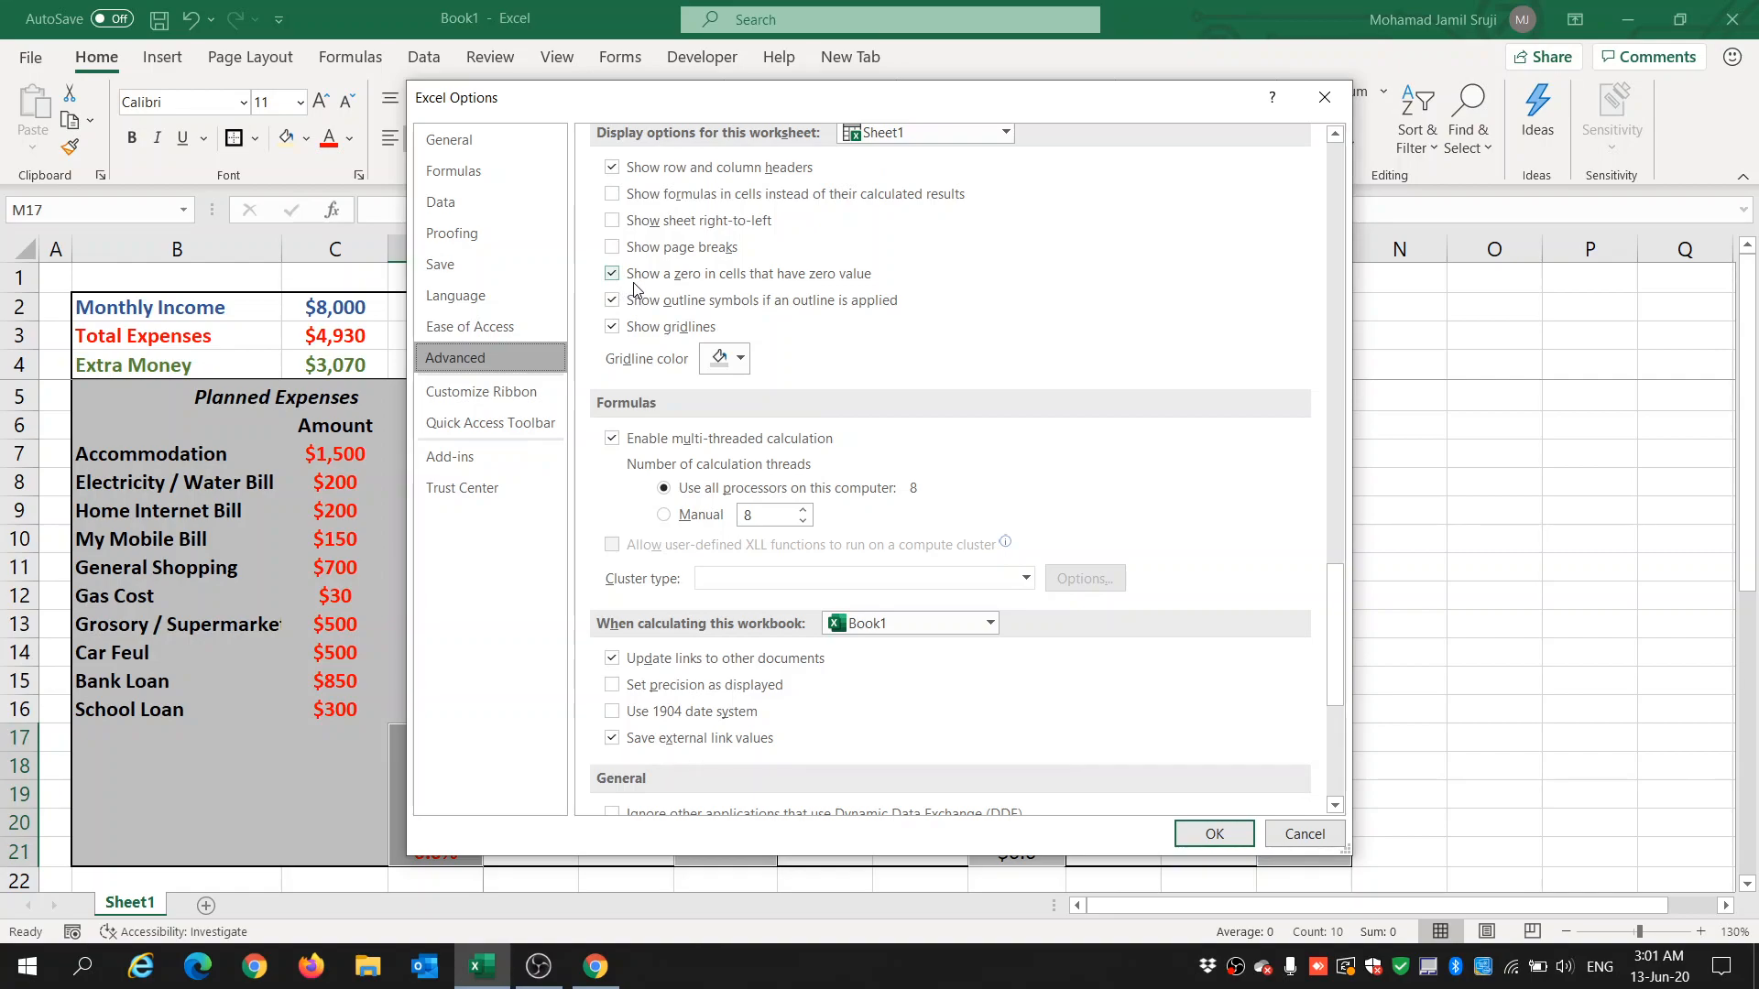
left_click(612, 278)
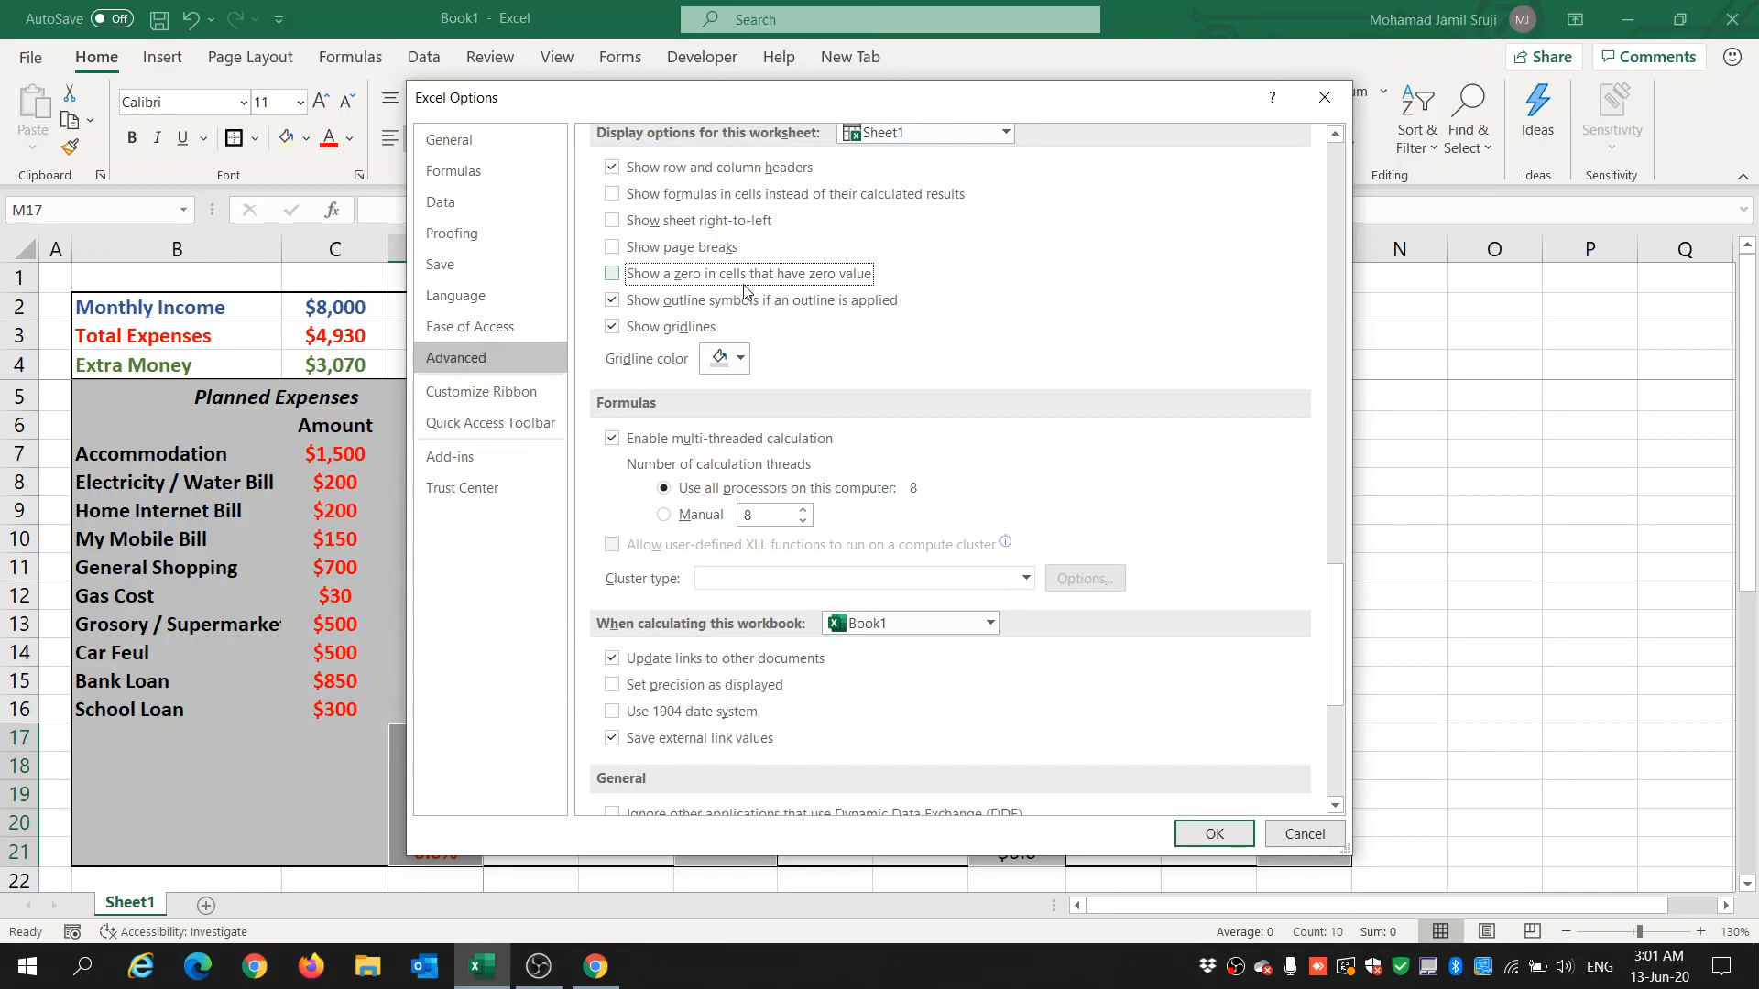
left_click(1196, 837)
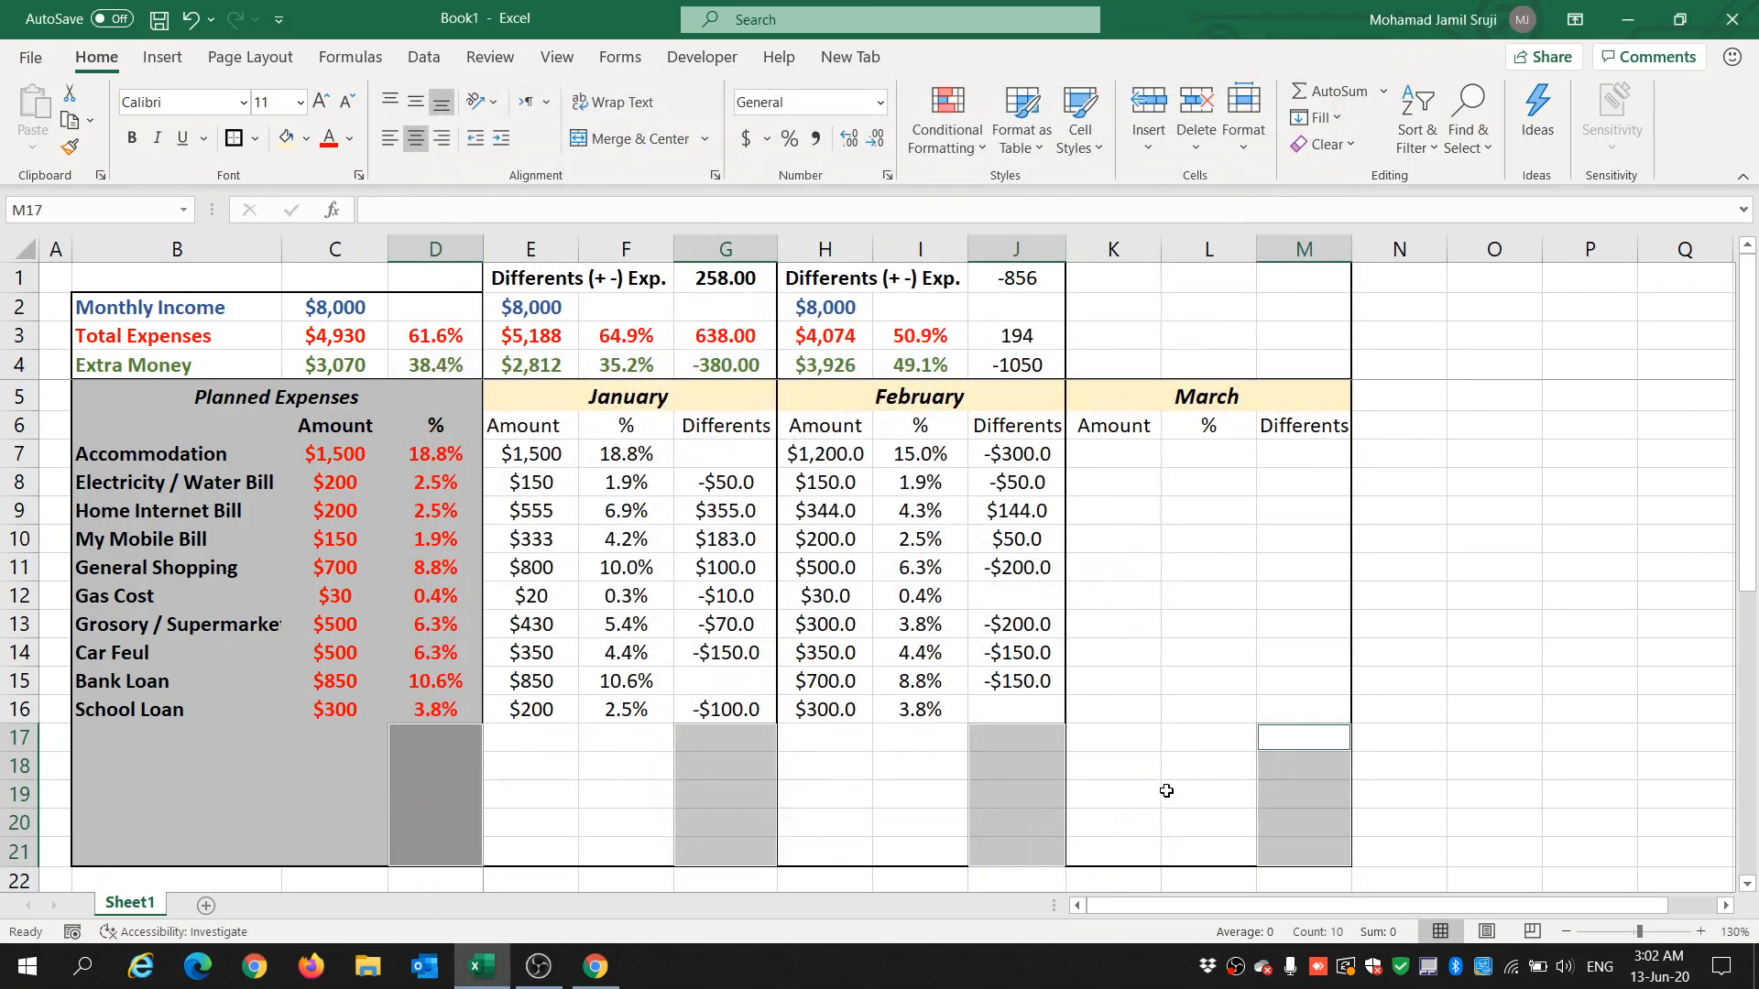
Add a planned expense named "extra exp" in B17 with an amount of 300 in C17.
left_click(1127, 767)
left_click(132, 726)
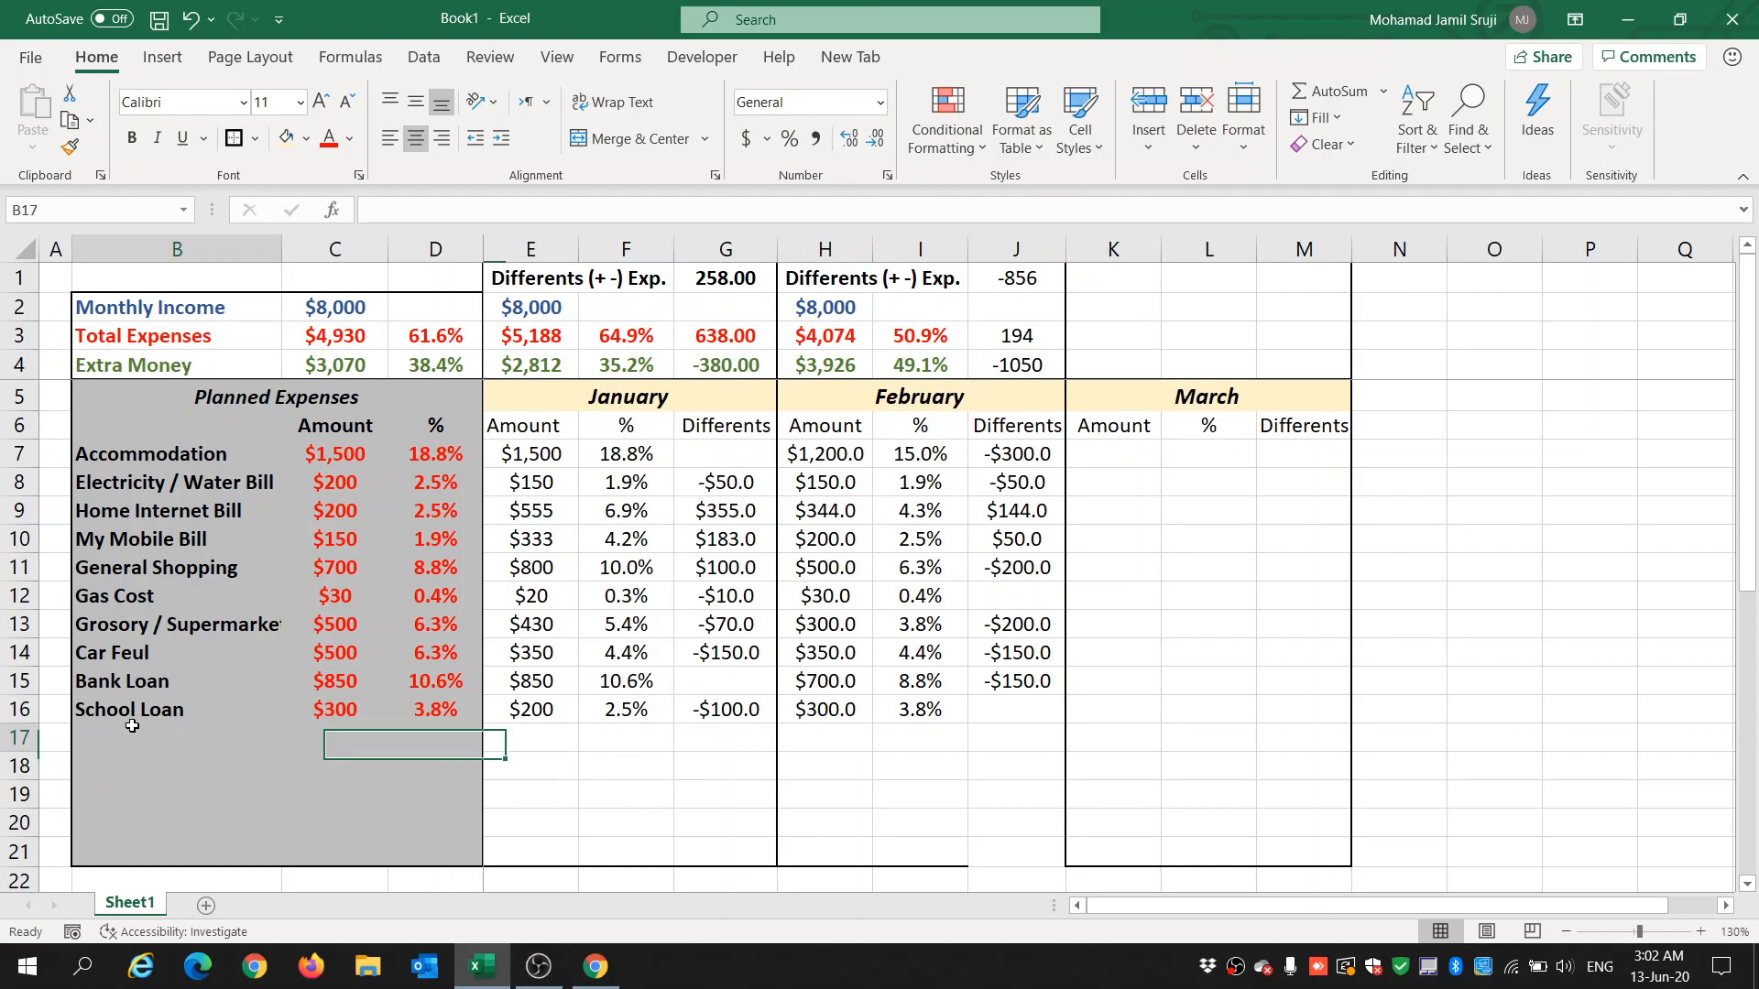
type("extra Money")
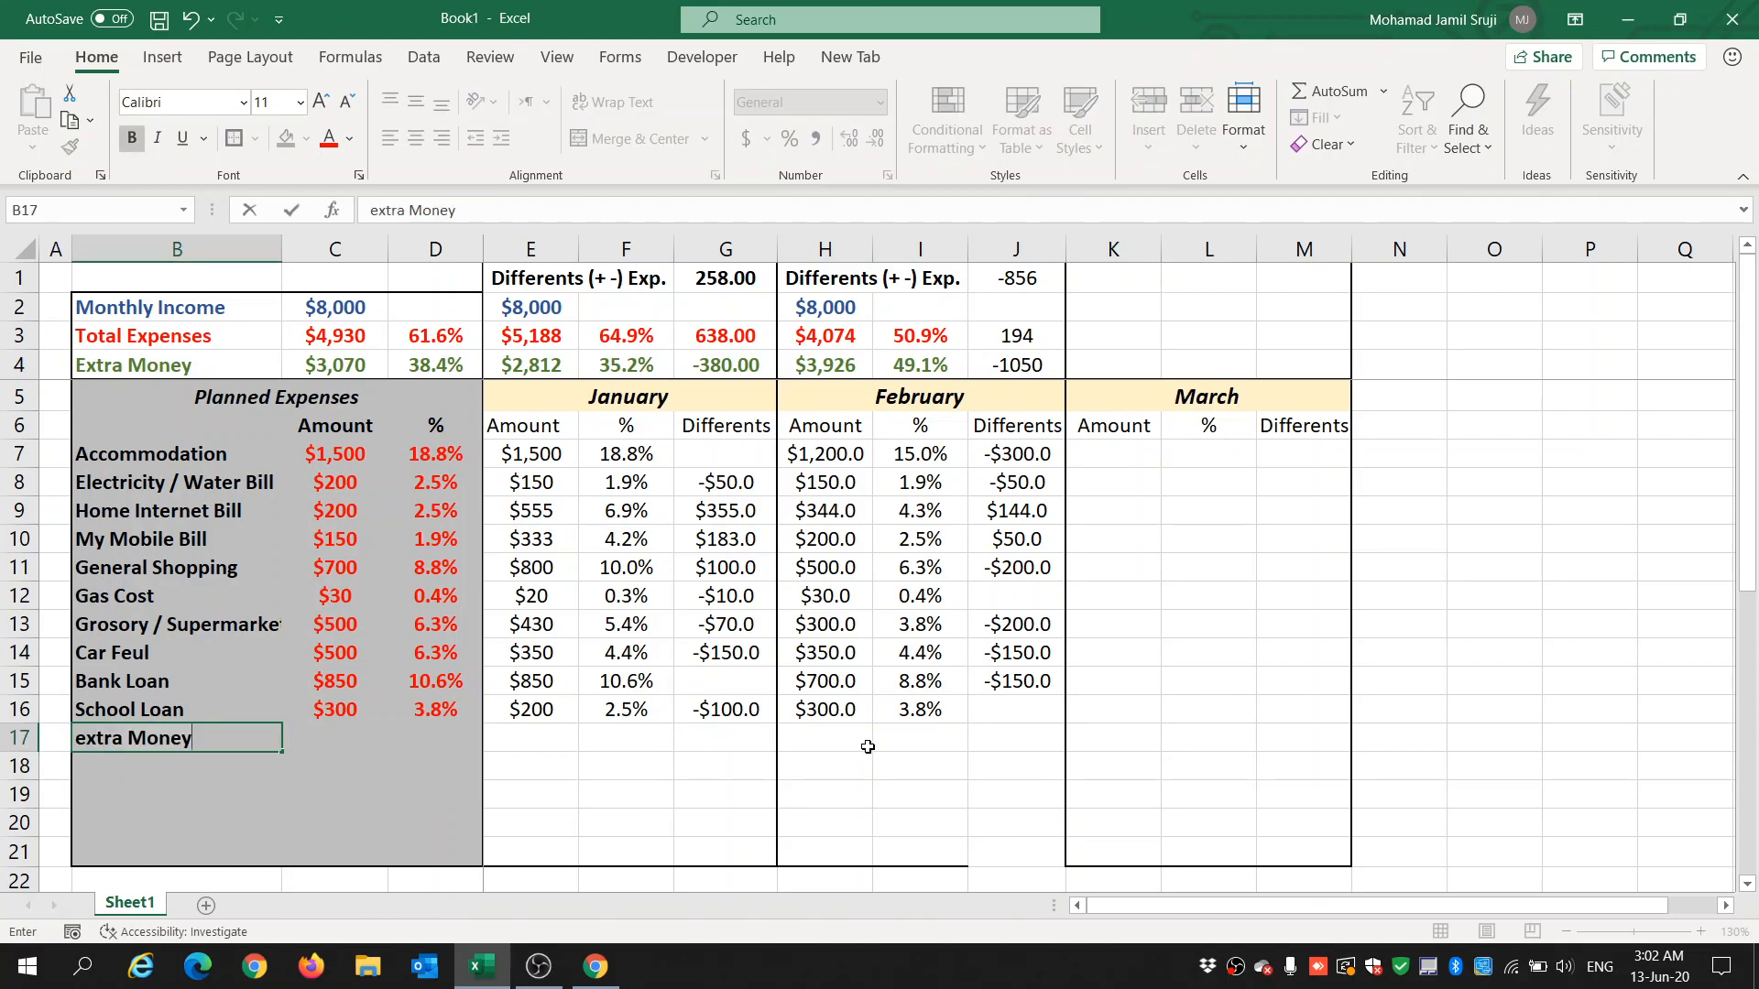
key("BackSpace")
key("BackSpace")
key("BackSpace")
key("BackSpace")
key("BackSpace")
type("exp")
key("Tab")
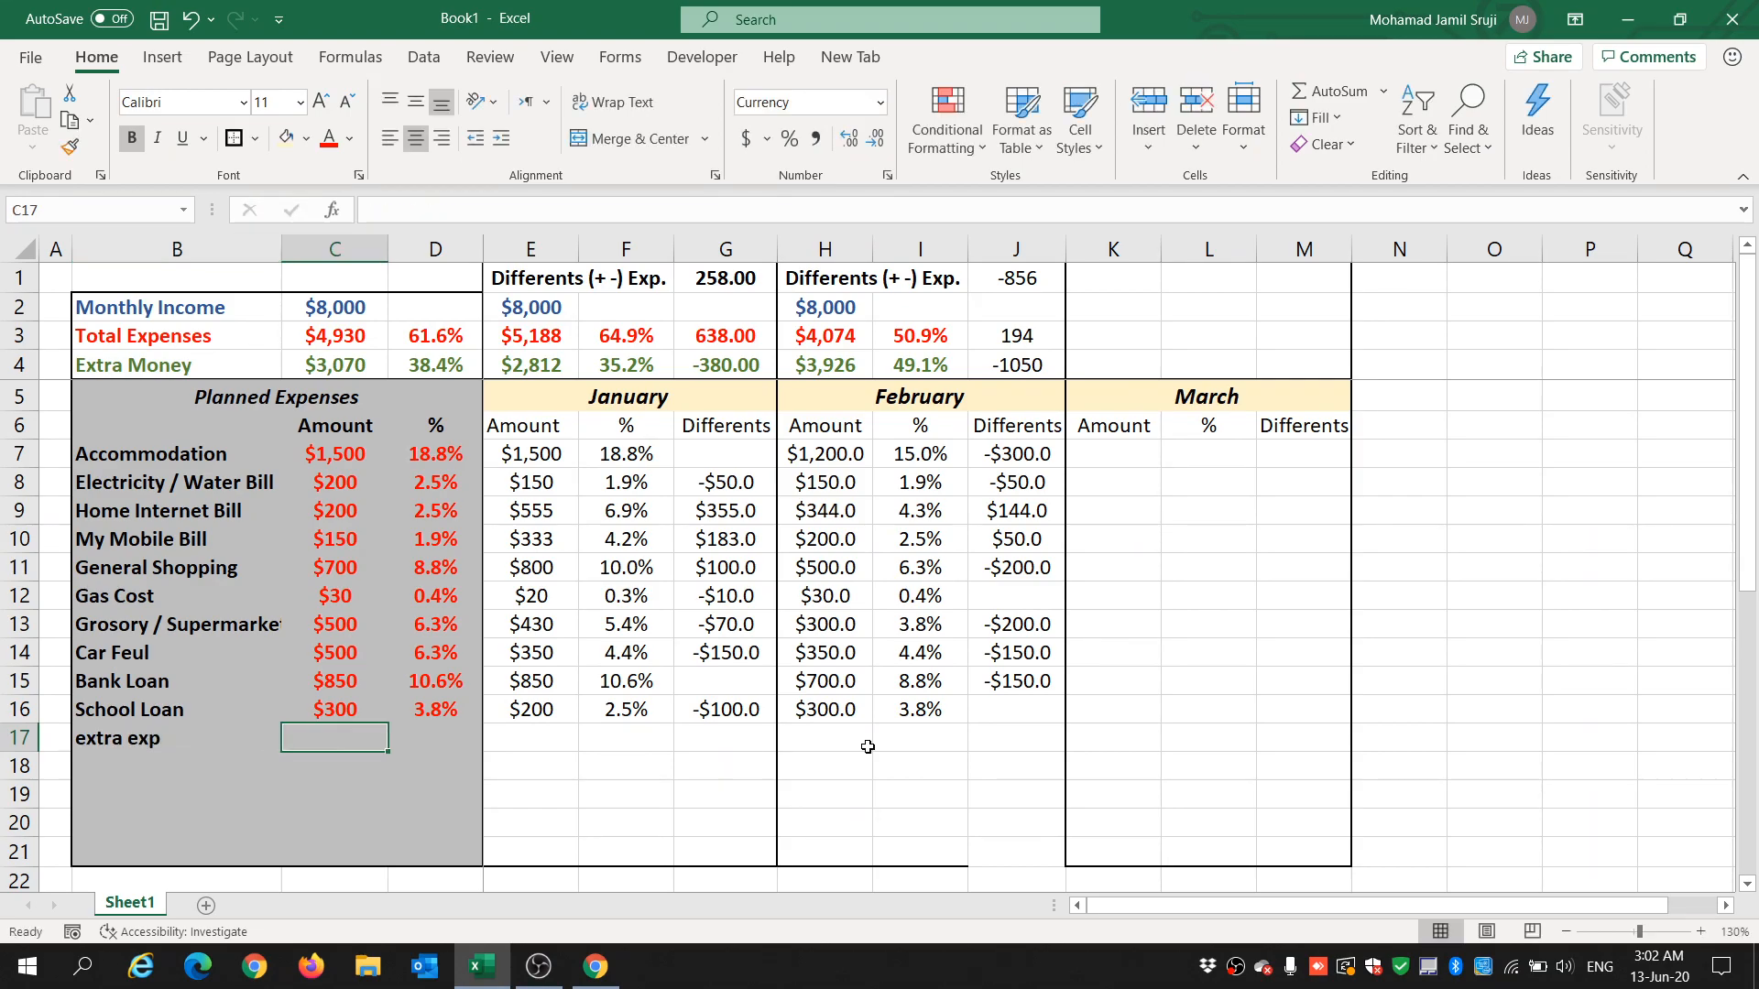
type("300")
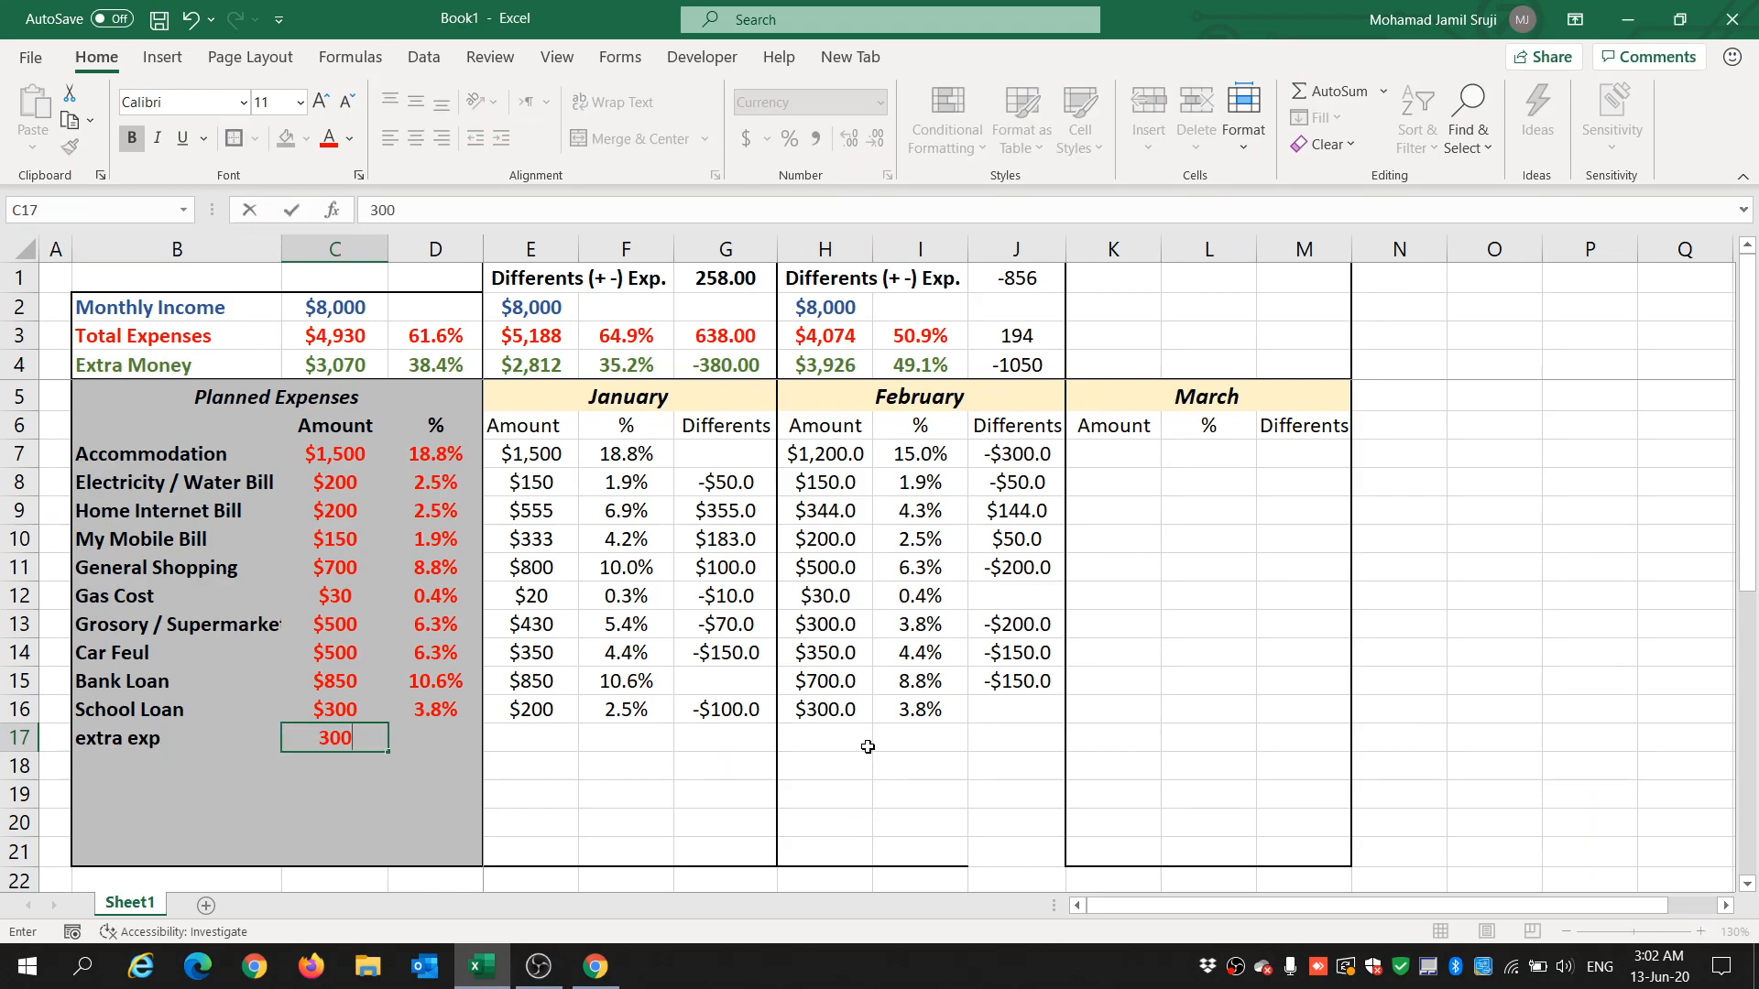
key("Tab")
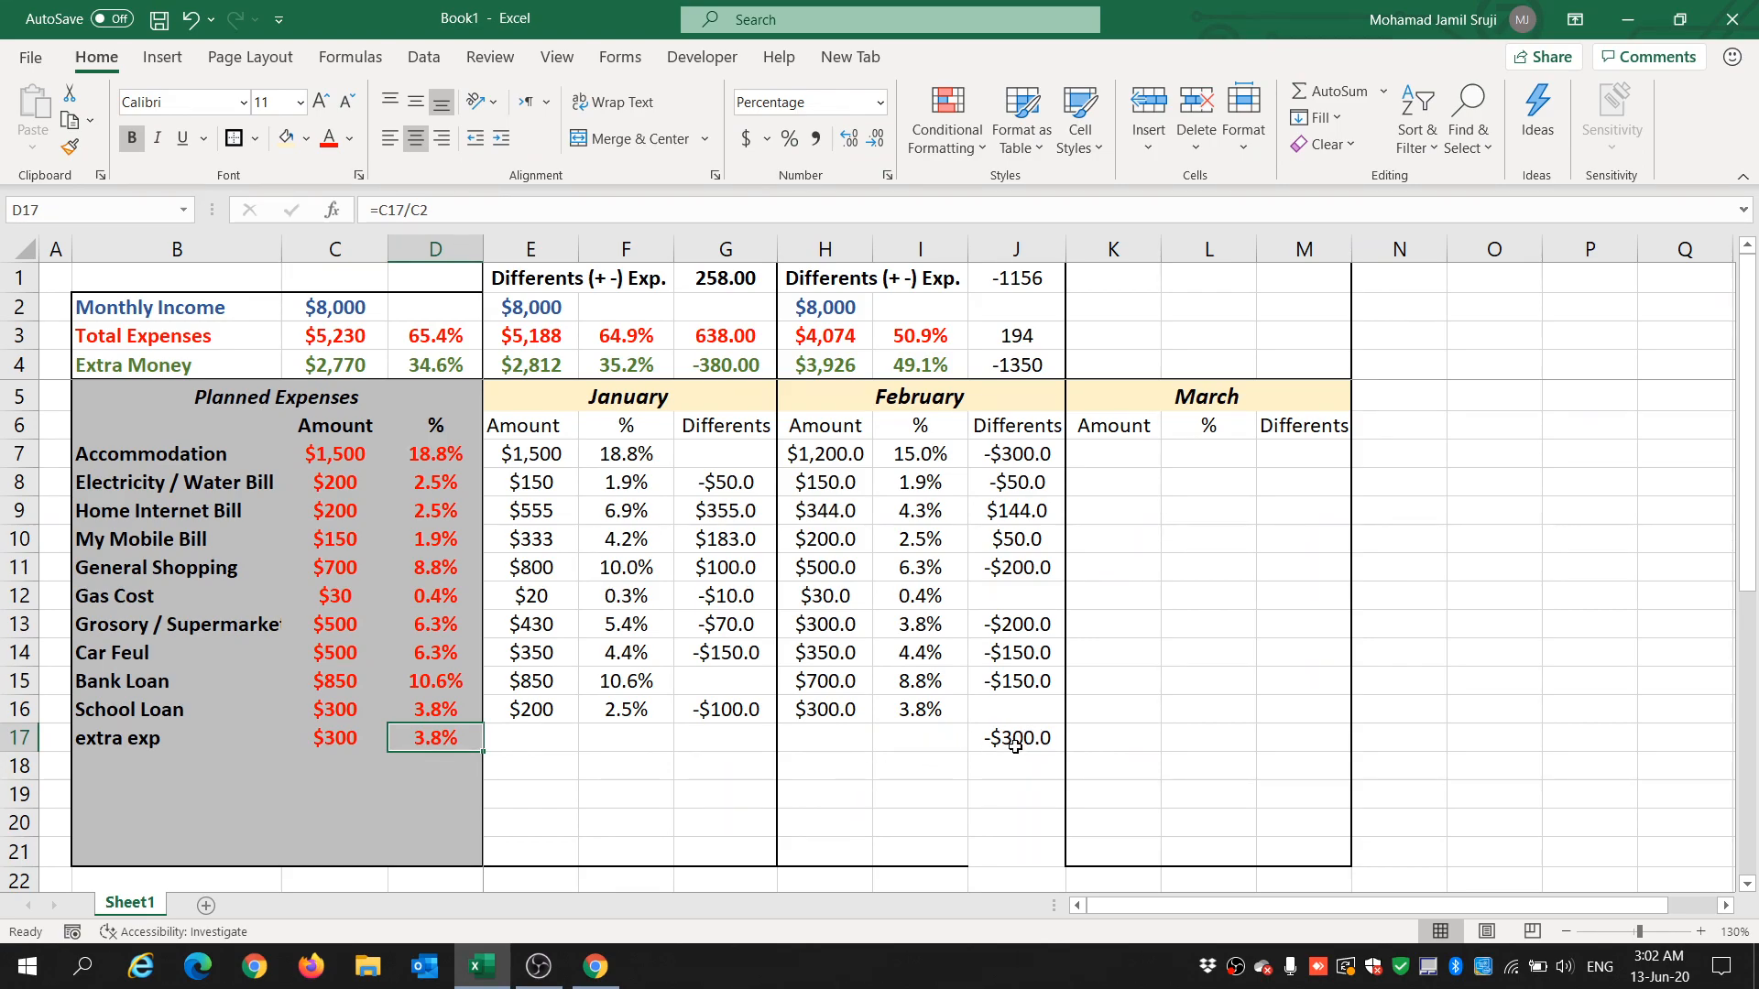
Clear the percentage formula in D17, the amount in C17 and the expense name in B17.
key("Delete")
left_click(338, 740)
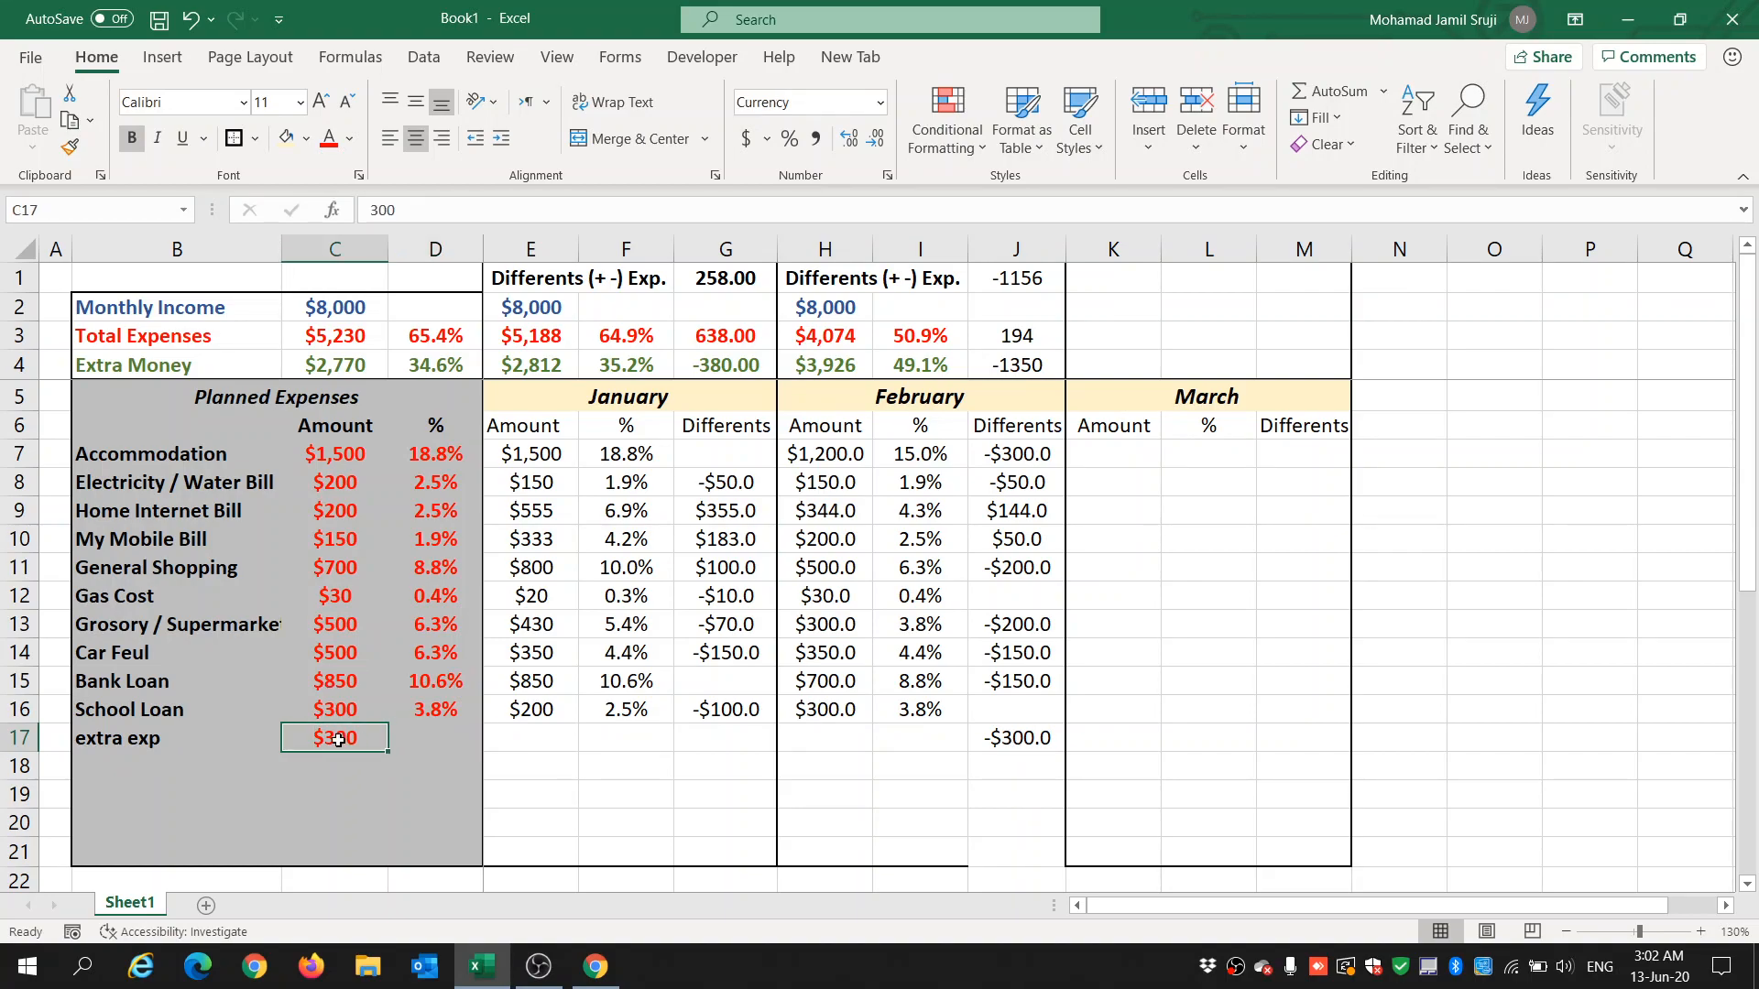
key("Delete")
left_click(147, 740)
key("Delete")
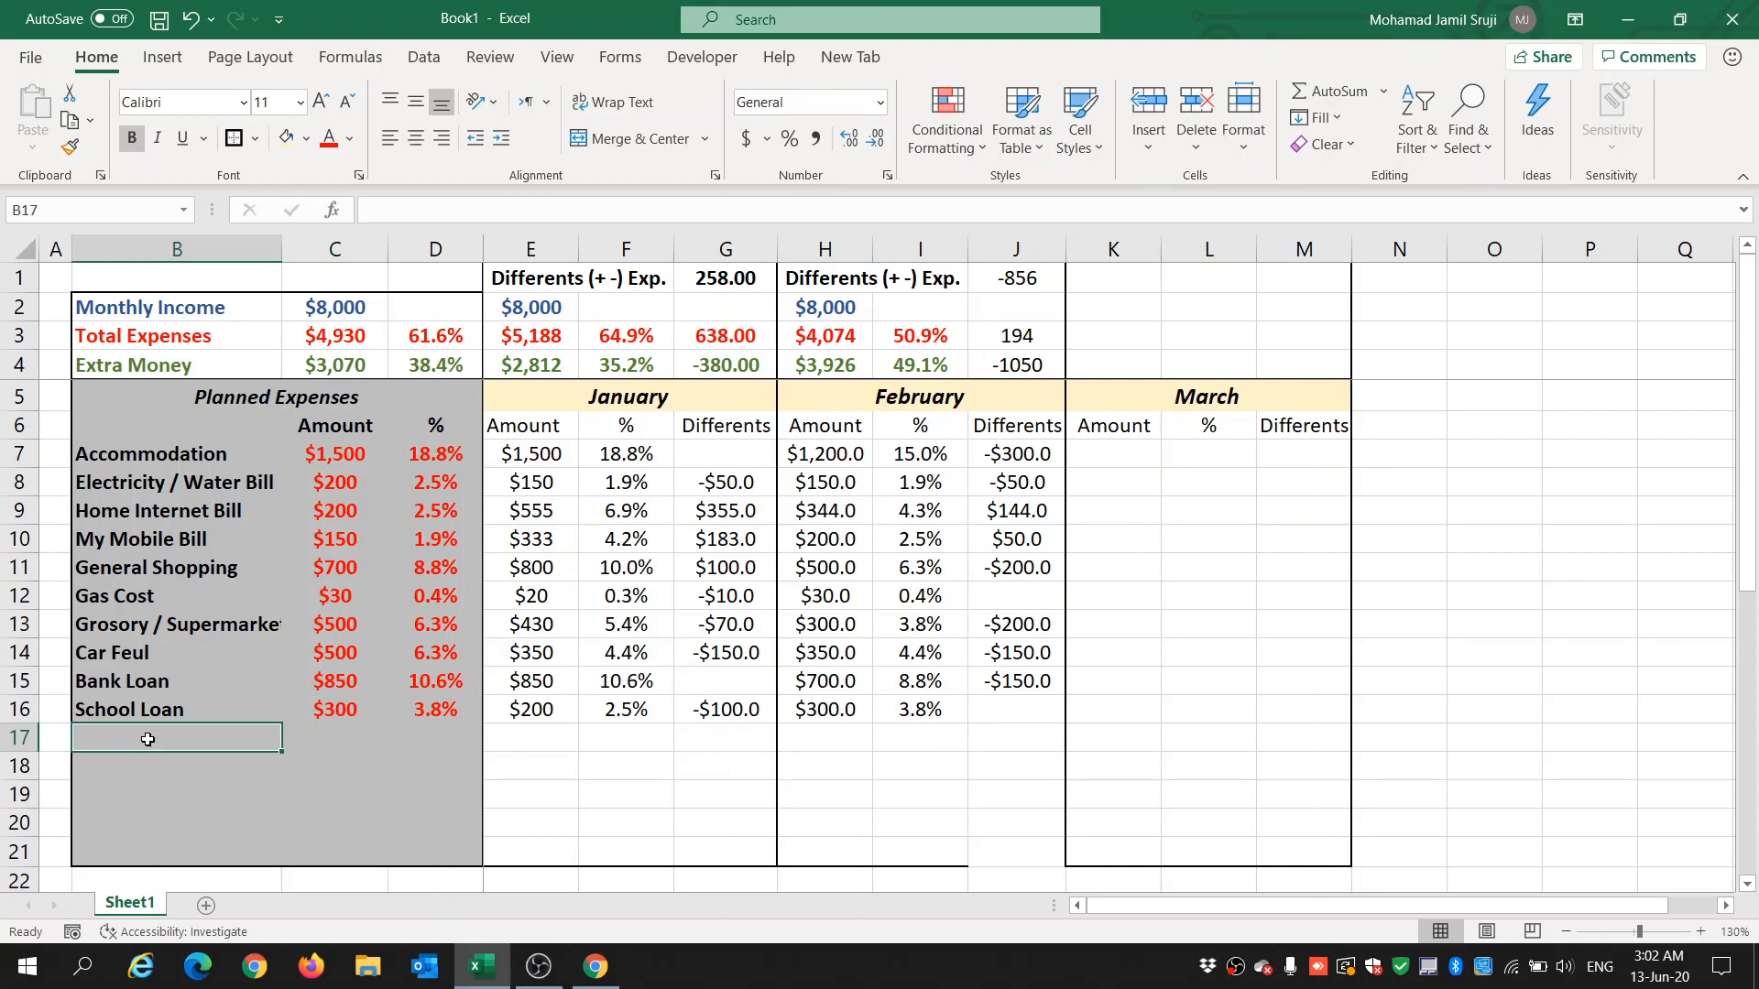